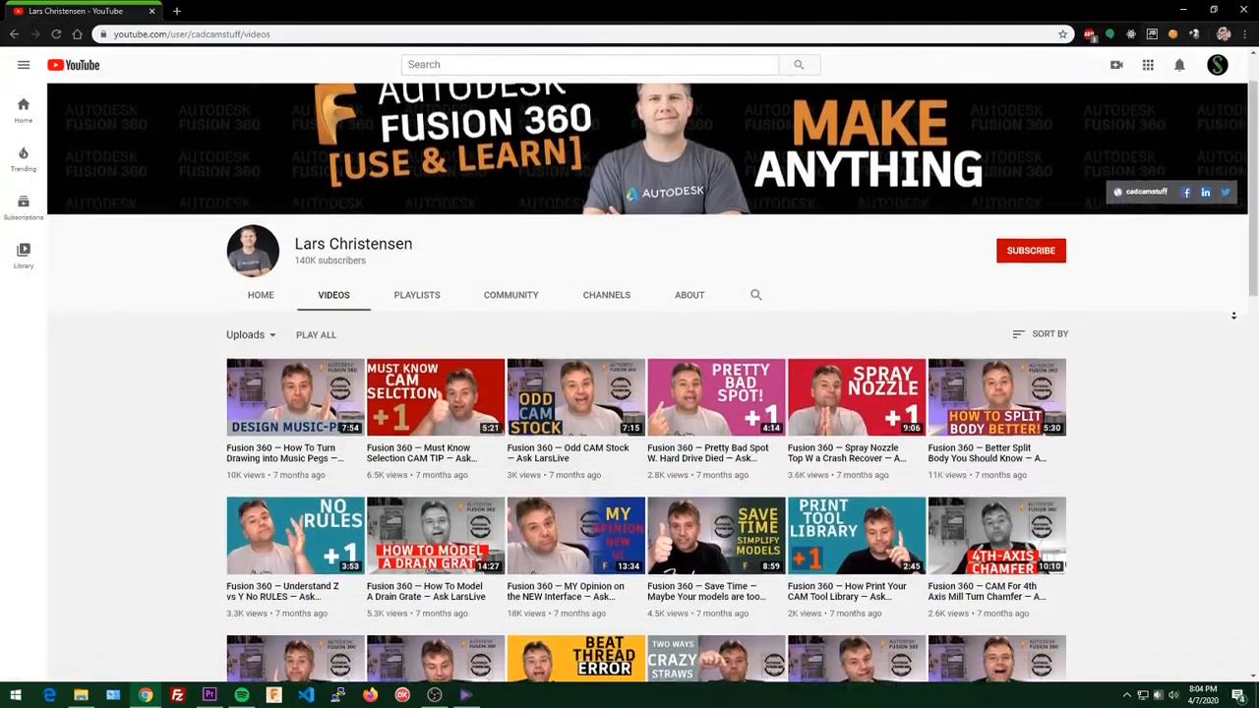
scroll(1234, 316, "down", 1)
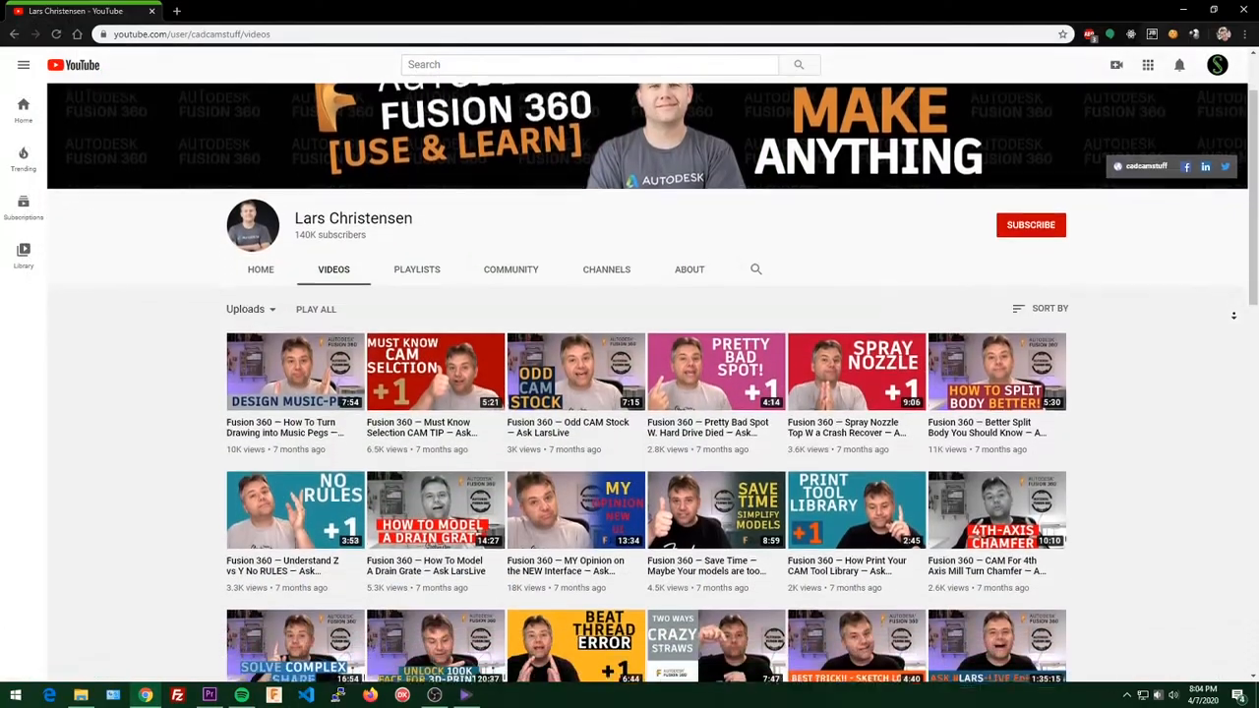
scroll(1233, 315, "down", 1)
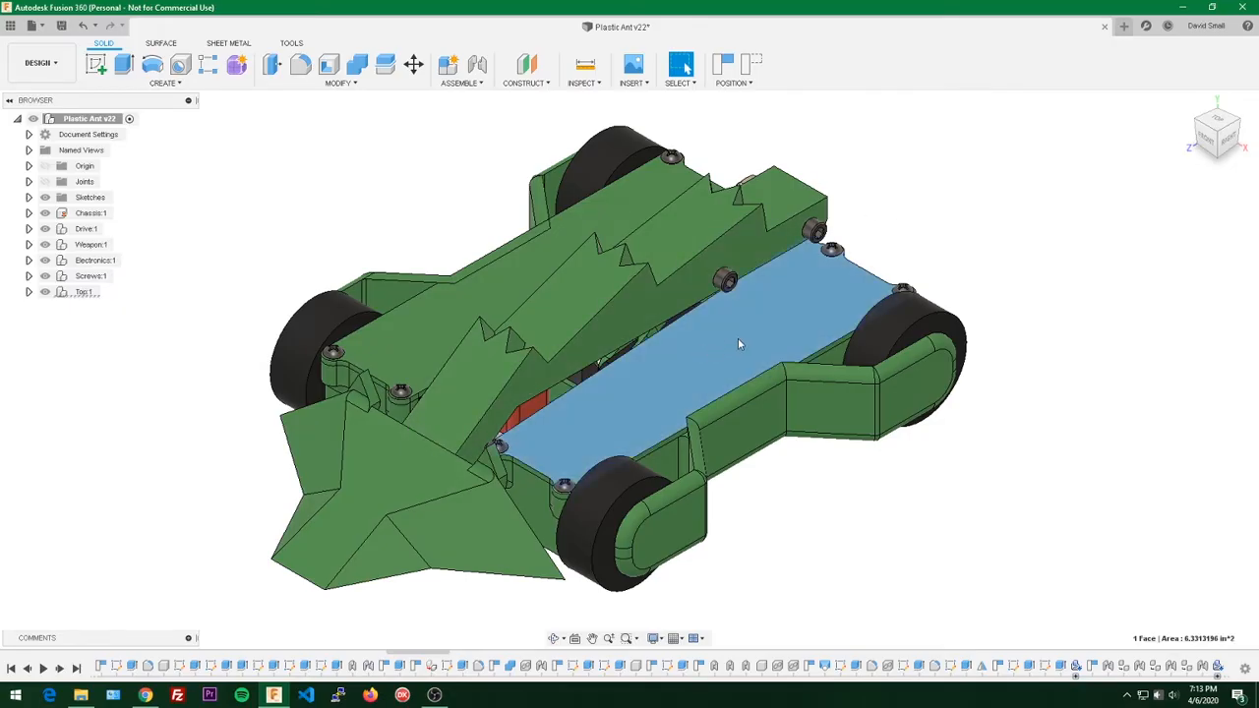
Step: Hide the Top component of the robot assembly to expose the parts inside the chassis
middle_click_drag(529, 171, 646, 398, "shift")
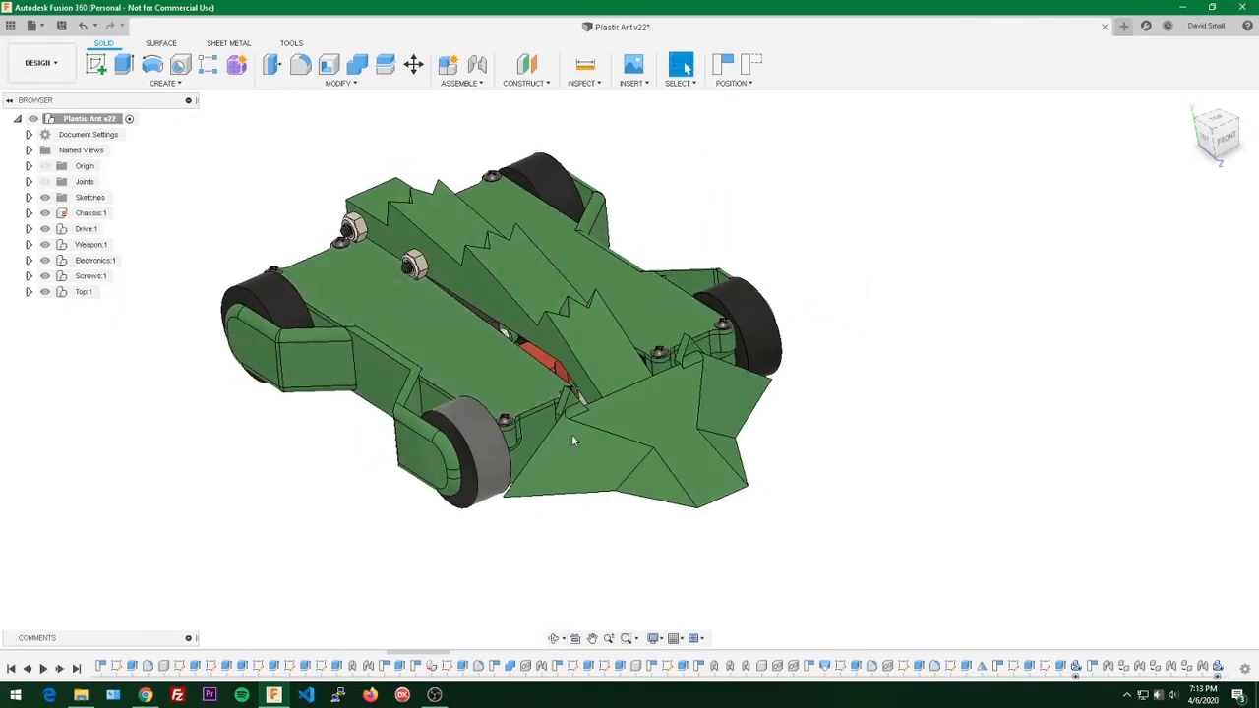
middle_click_drag(571, 433, 832, 385, "shift")
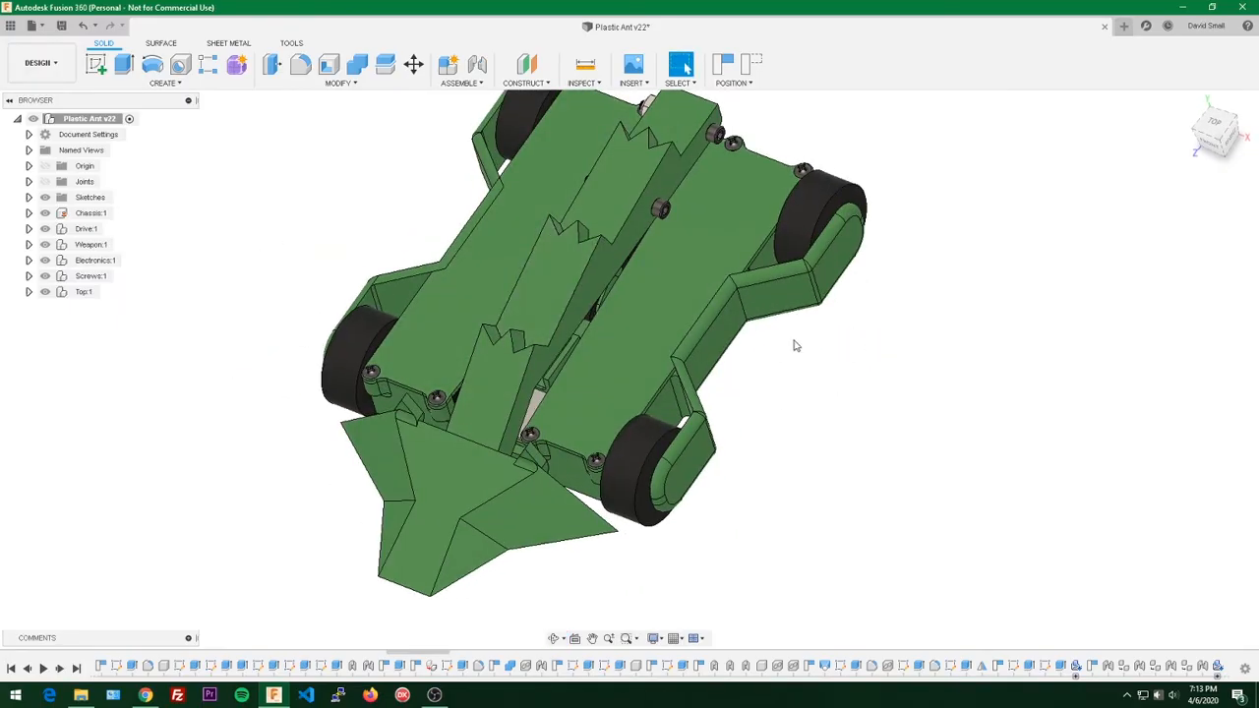
middle_click_drag(820, 351, 783, 315, "shift")
left_click(1188, 103)
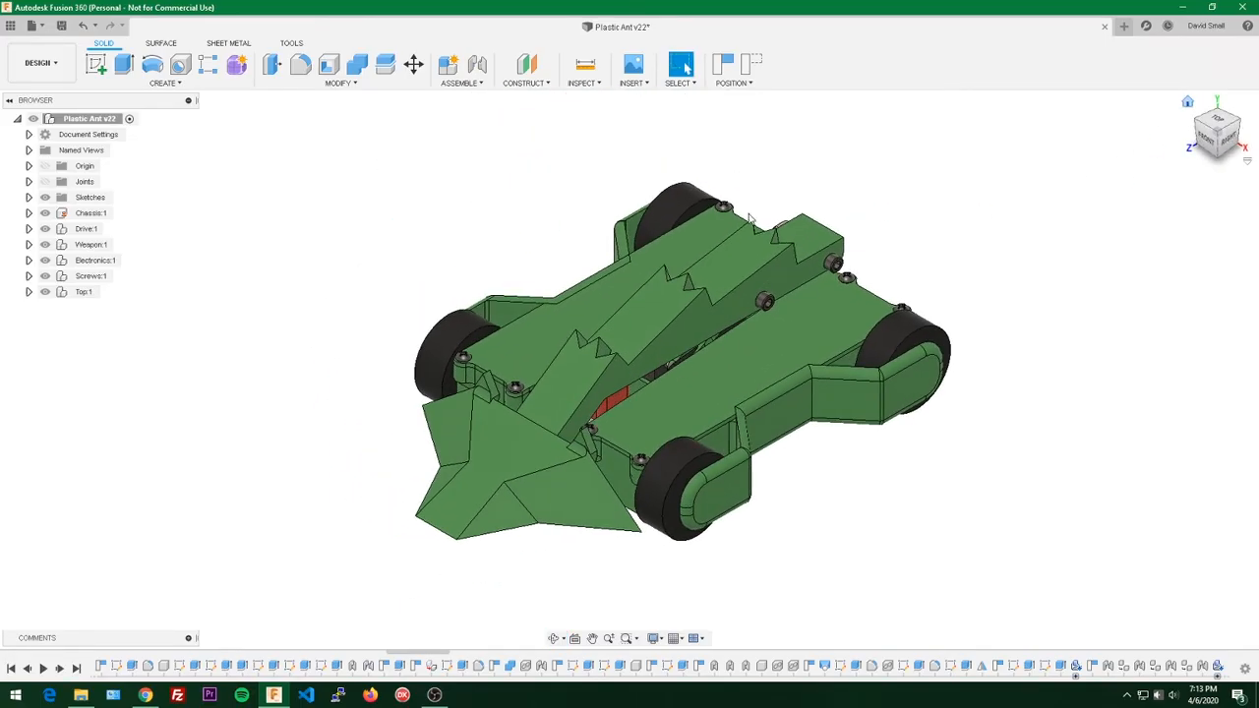
left_click(44, 292)
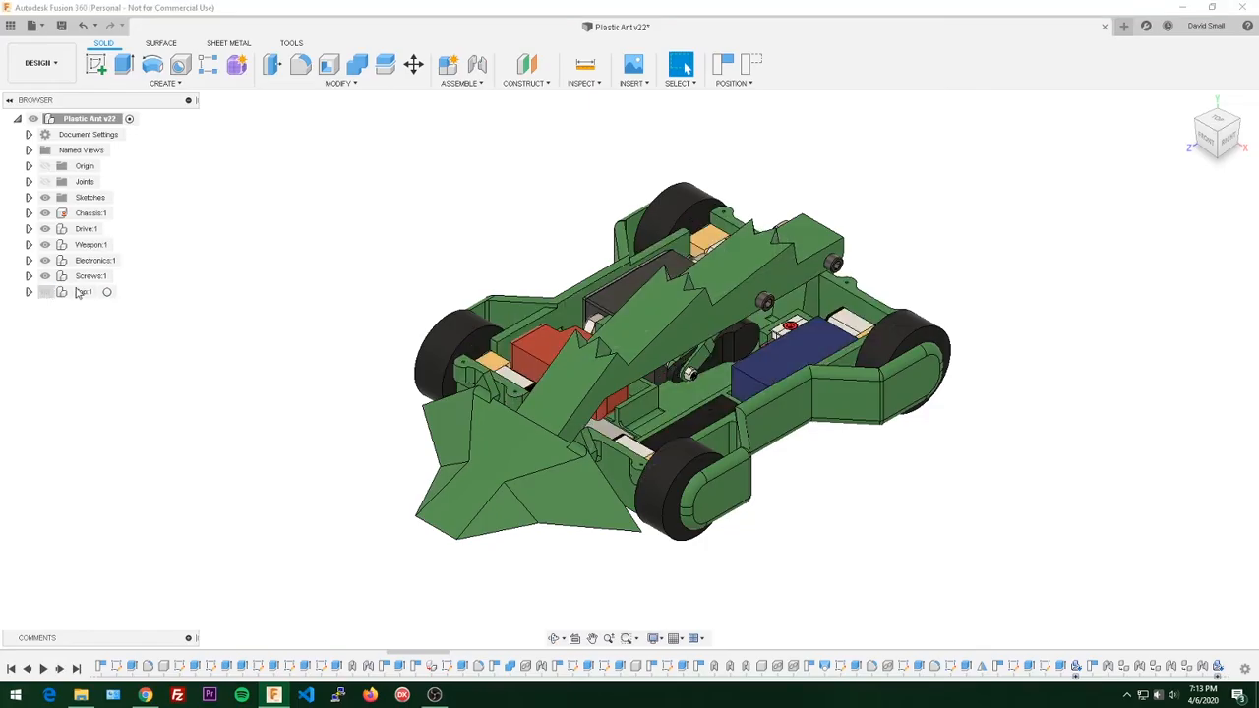
Step: Examine the electronics, drive motors and weapon mechanism inside the open chassis from several angles
middle_click_drag(902, 262, 536, 285, "shift")
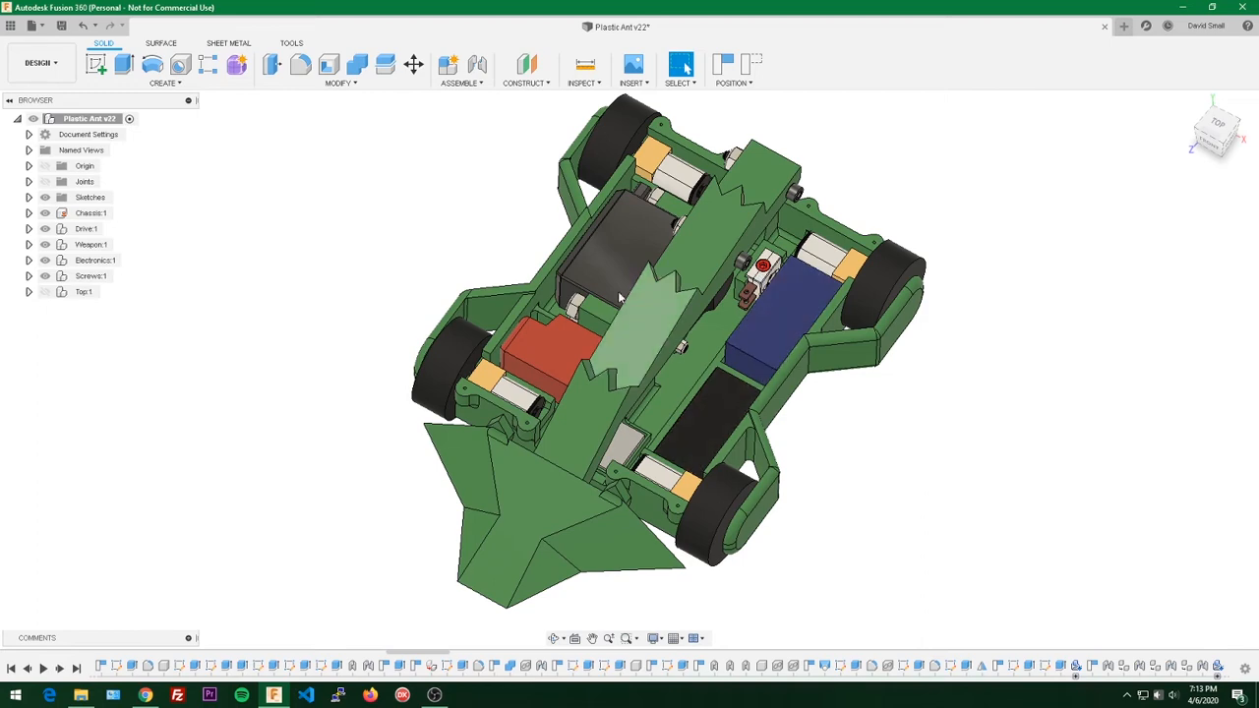
middle_click_drag(526, 352, 668, 337, "shift")
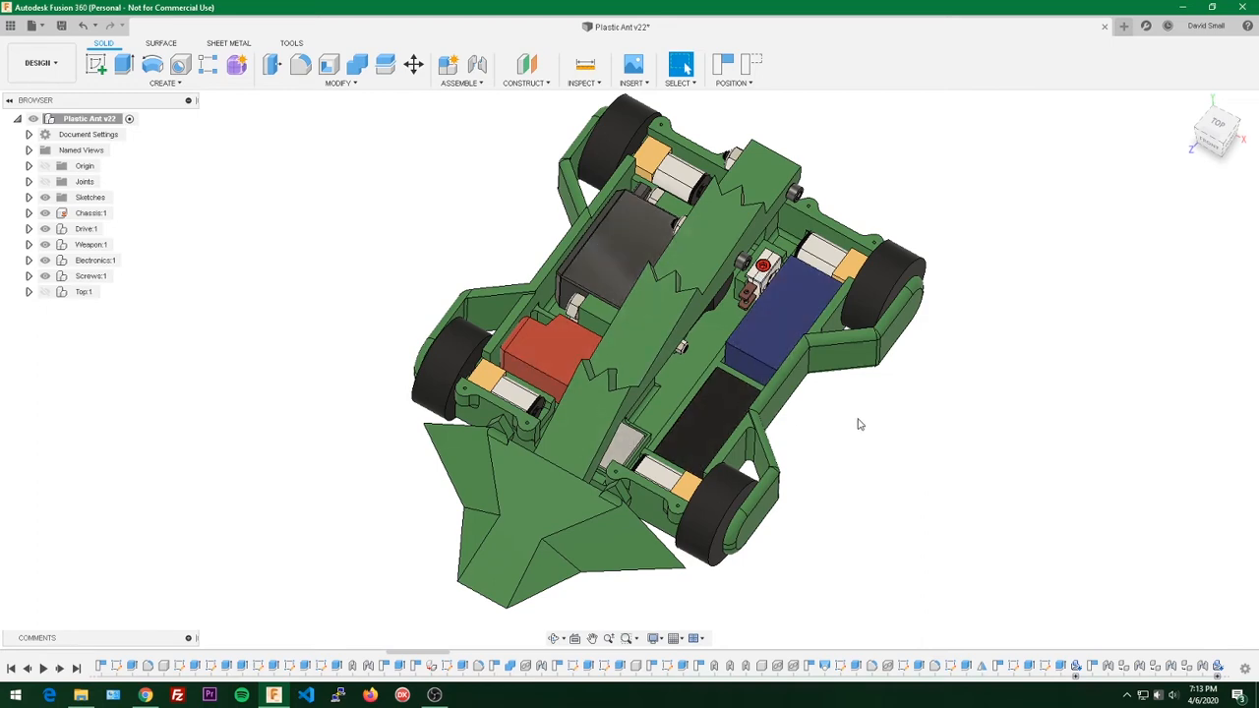
middle_click_drag(856, 422, 807, 390, "shift")
middle_click_drag(937, 333, 944, 319, "shift")
left_click_drag(637, 346, 712, 320)
middle_click_drag(723, 310, 856, 388, "shift")
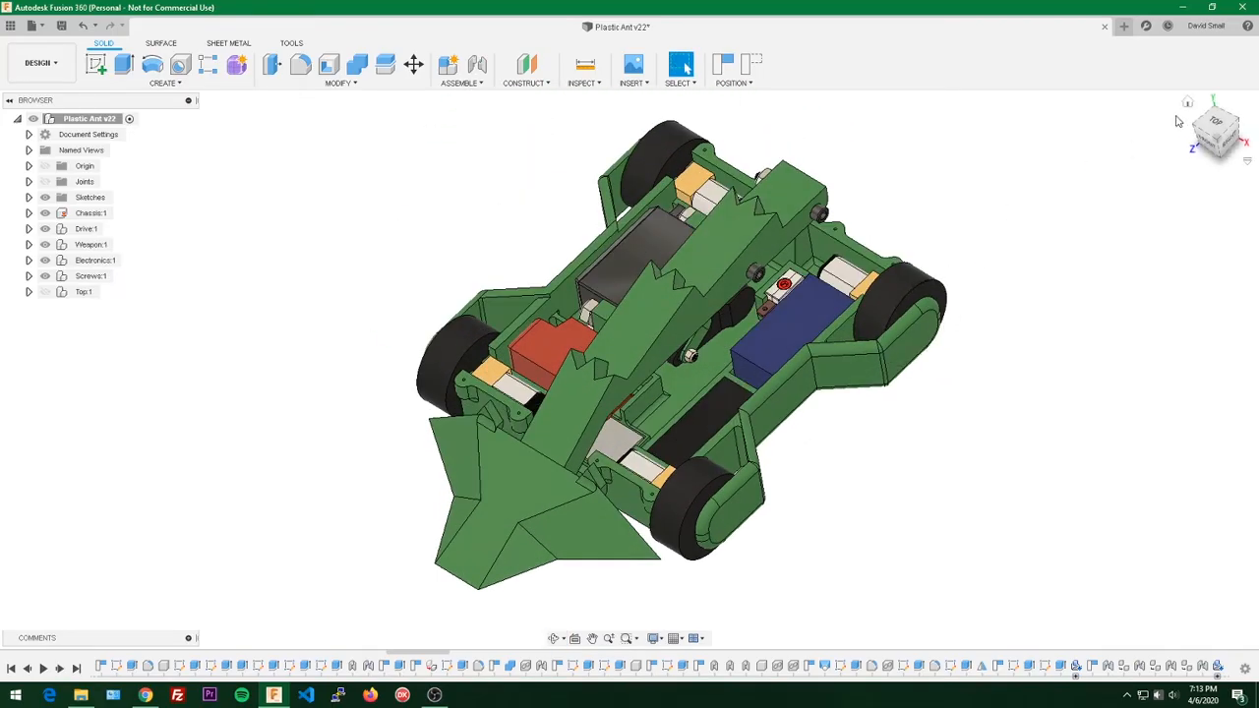
left_click(1187, 103)
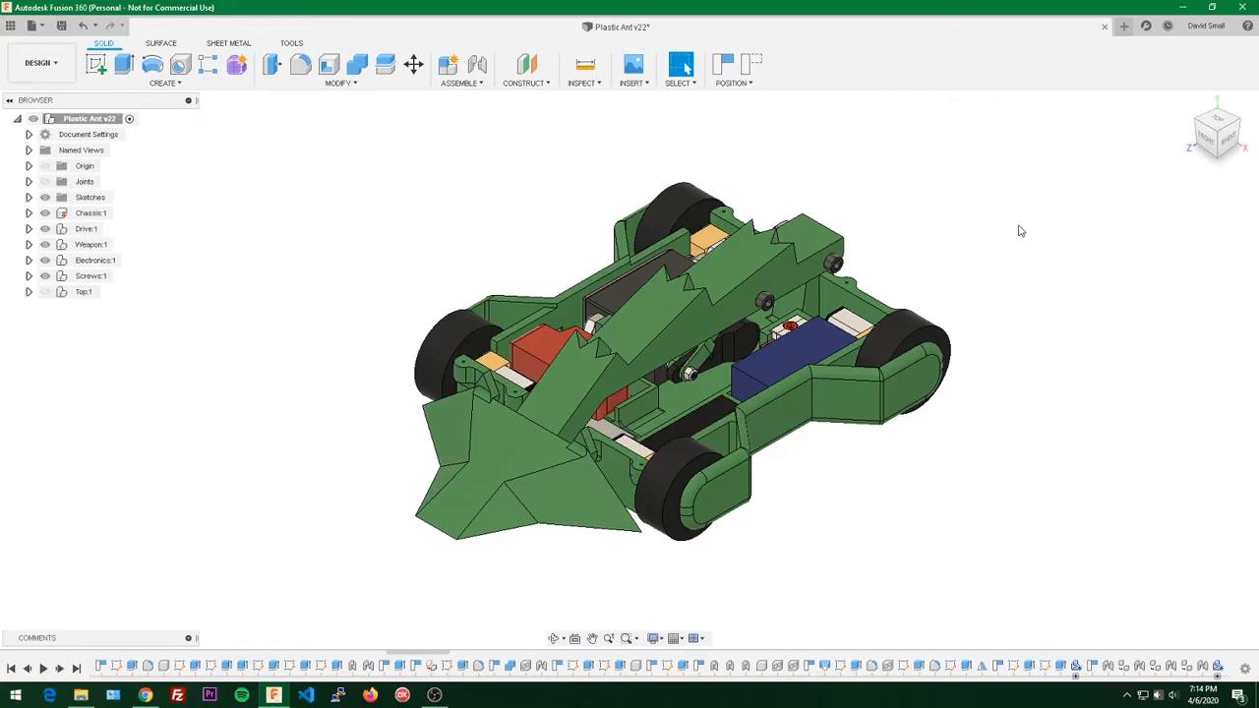
Step: Set the ChassisWidth user parameter to 4.5 in
type("s")
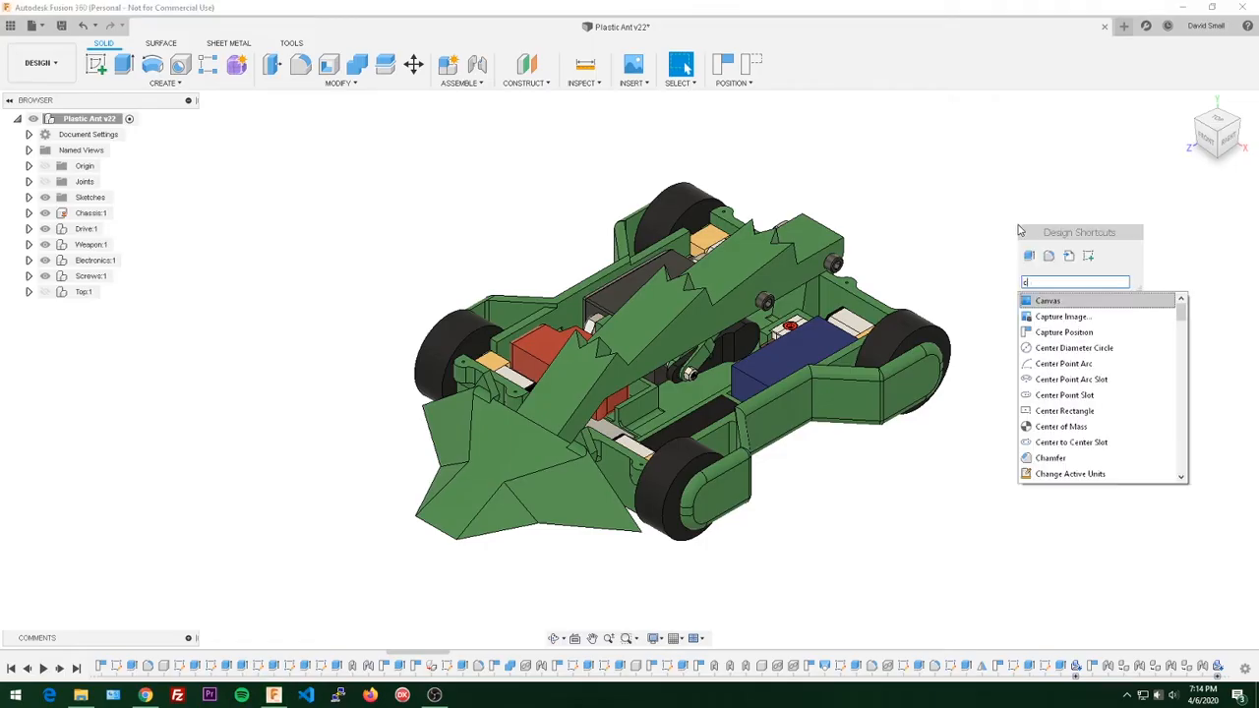
type("param")
key("Return")
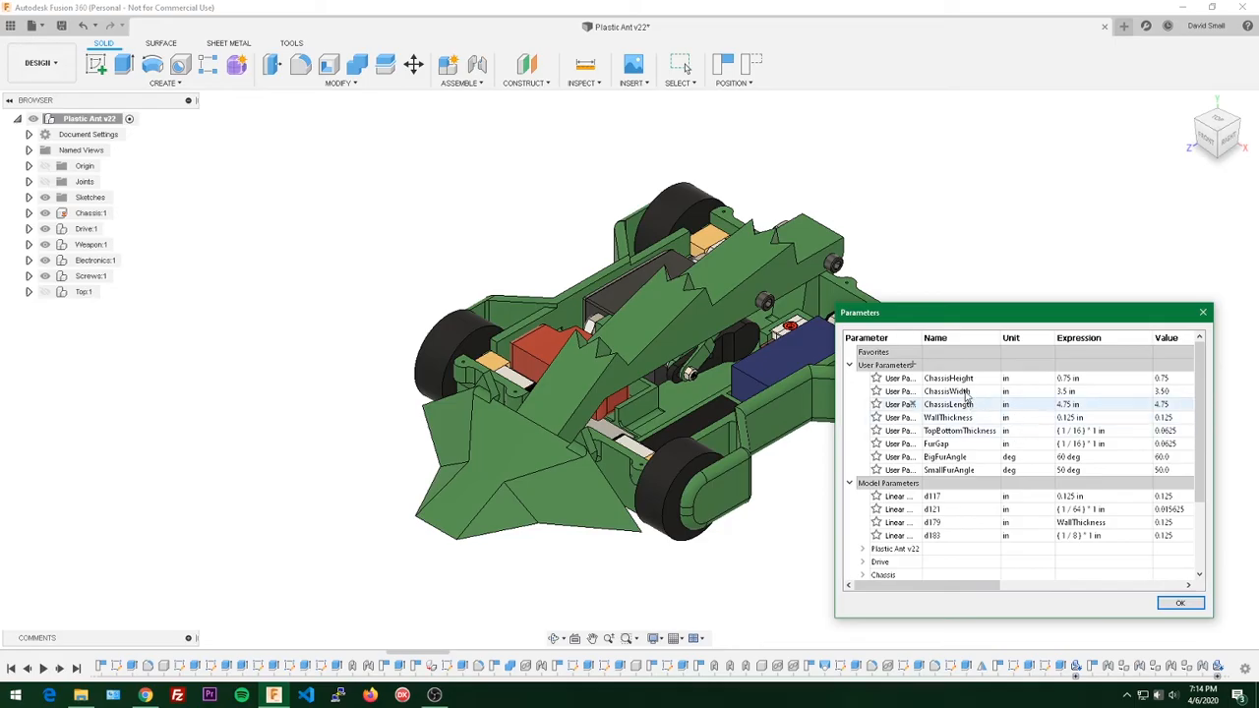
double_click(1065, 392)
left_click(1064, 394)
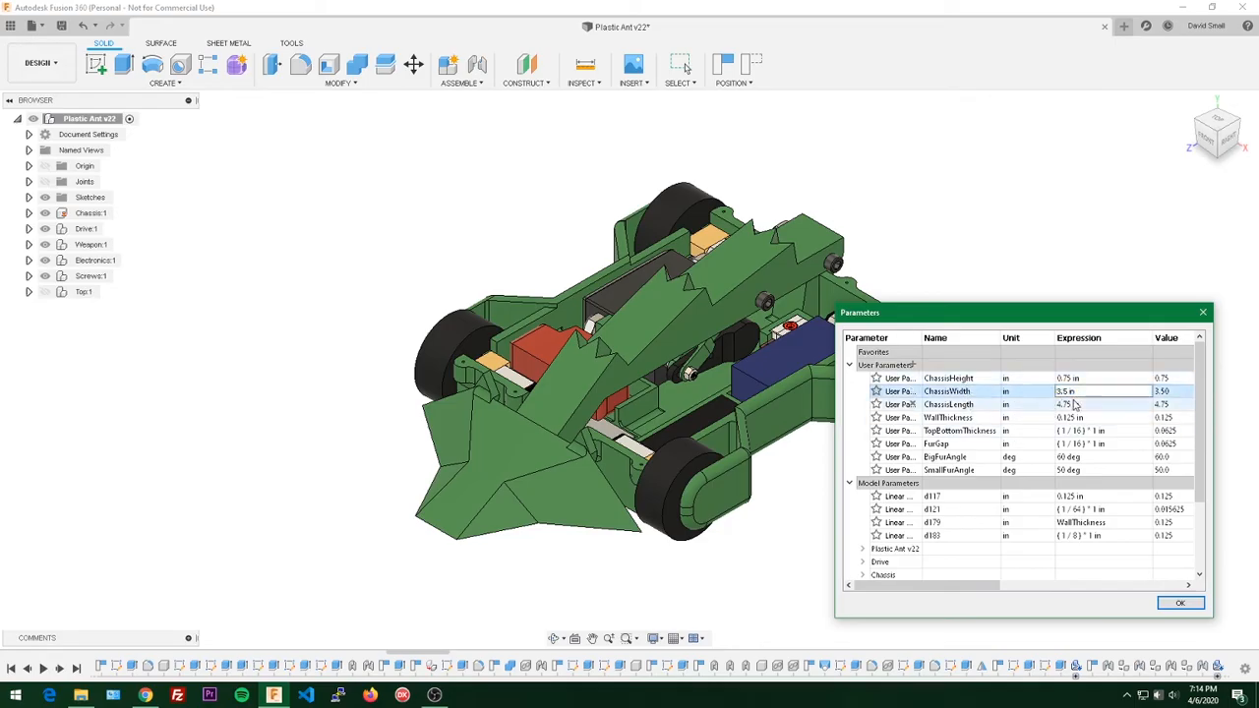
key("BackSpace")
type("4")
key("Return")
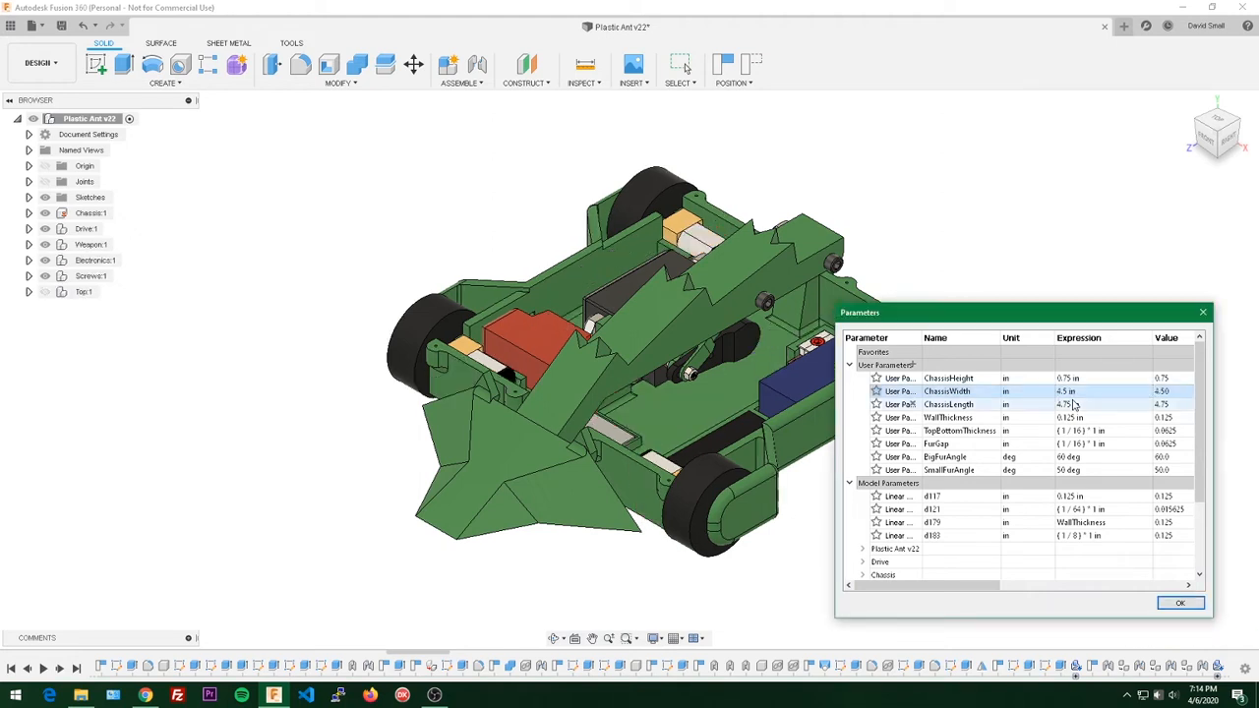
left_click(1179, 603)
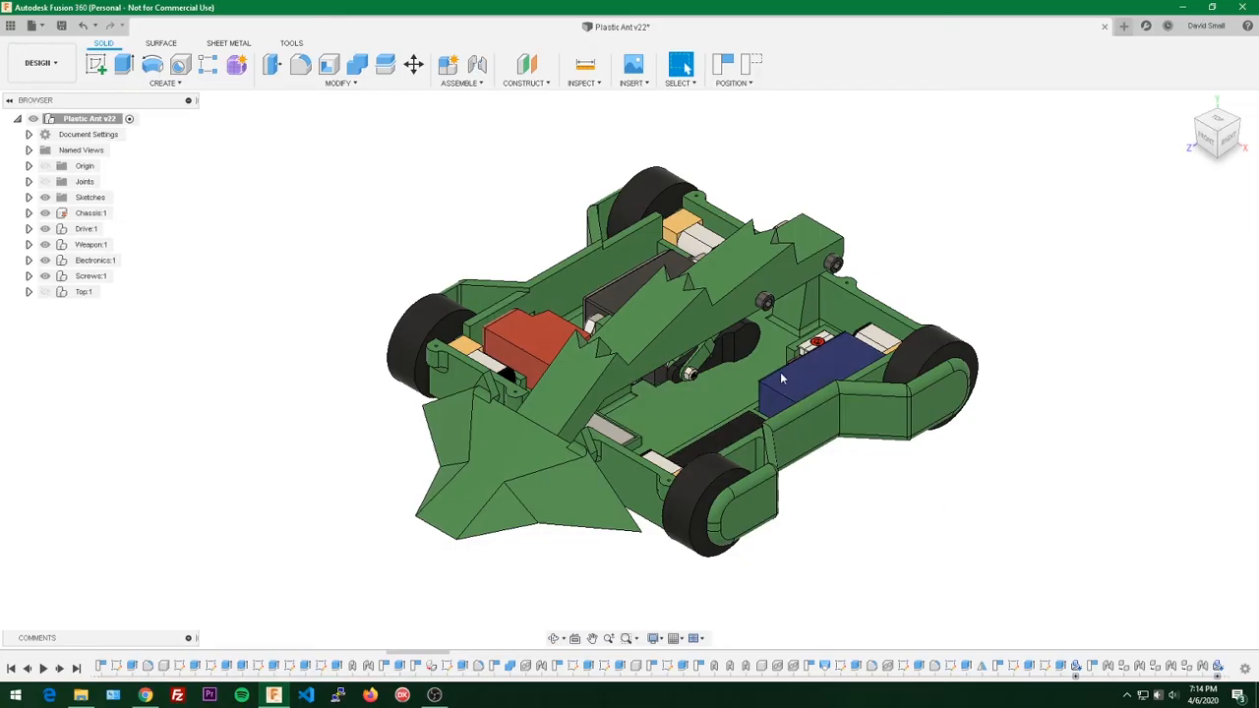
Step: Examine the widened chassis and the placement of its wheels and internal components from different angles
middle_click_drag(927, 385, 973, 435, "shift")
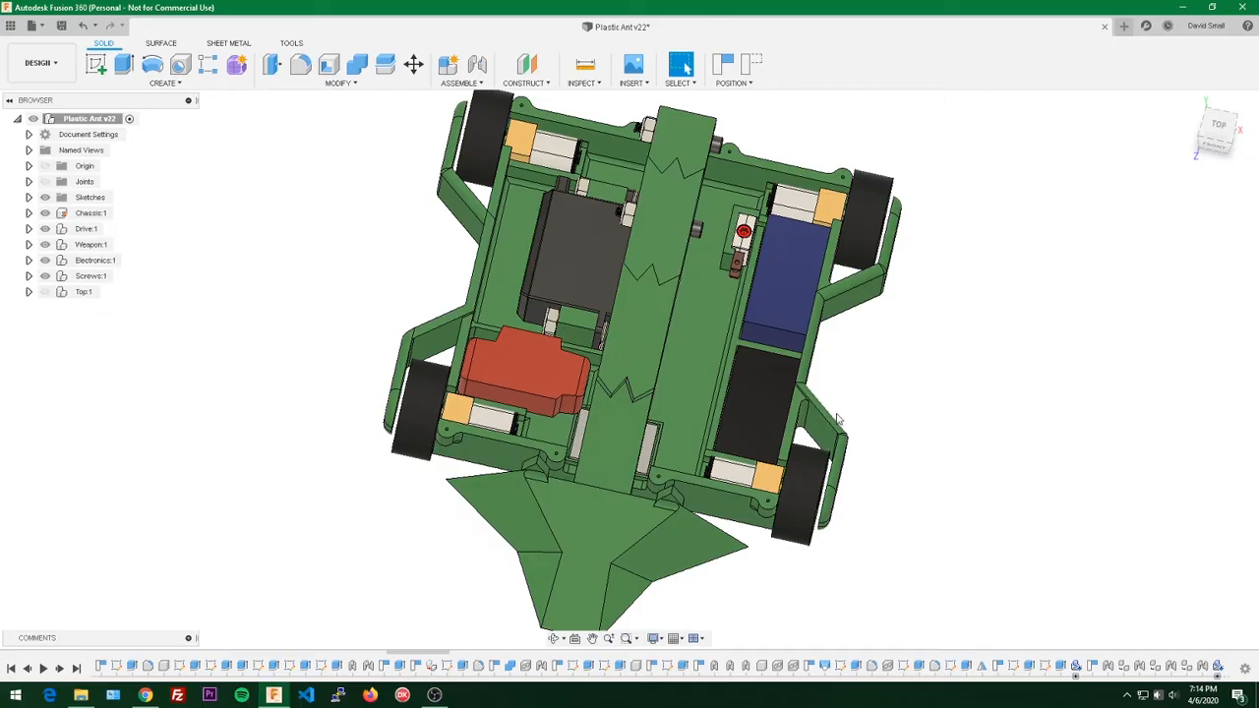
middle_click_drag(908, 439, 868, 400, "shift")
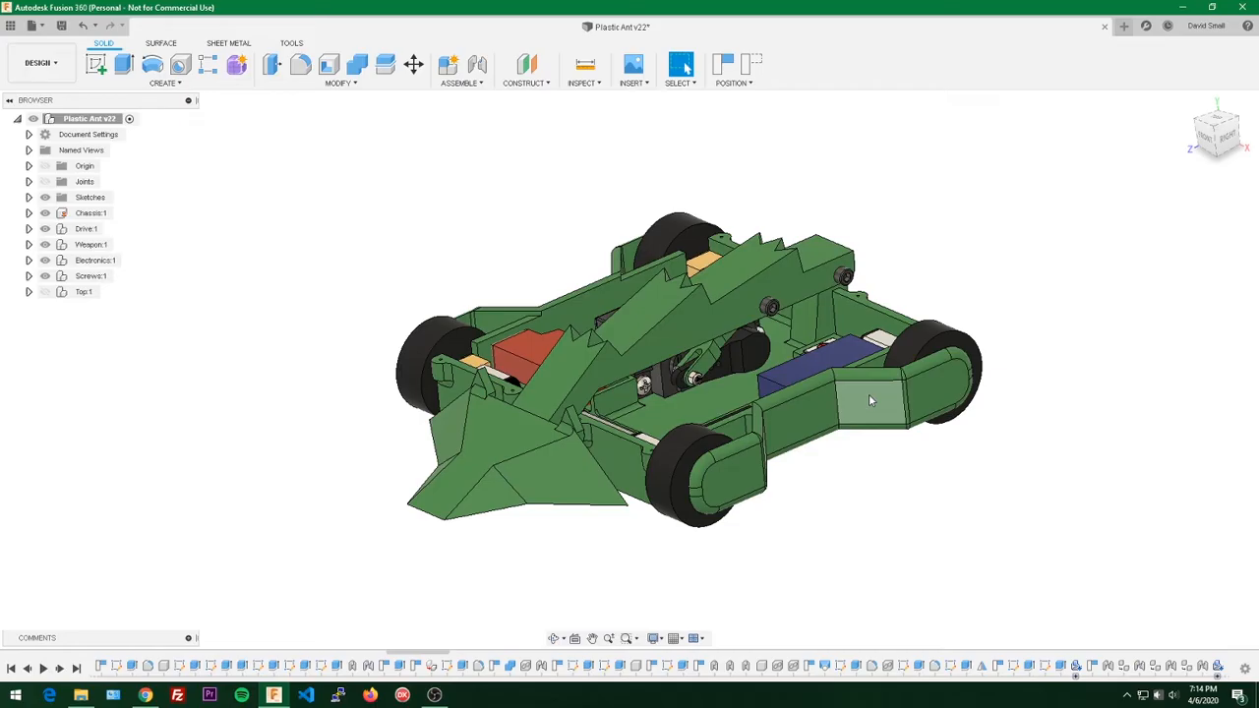
left_click(1185, 103)
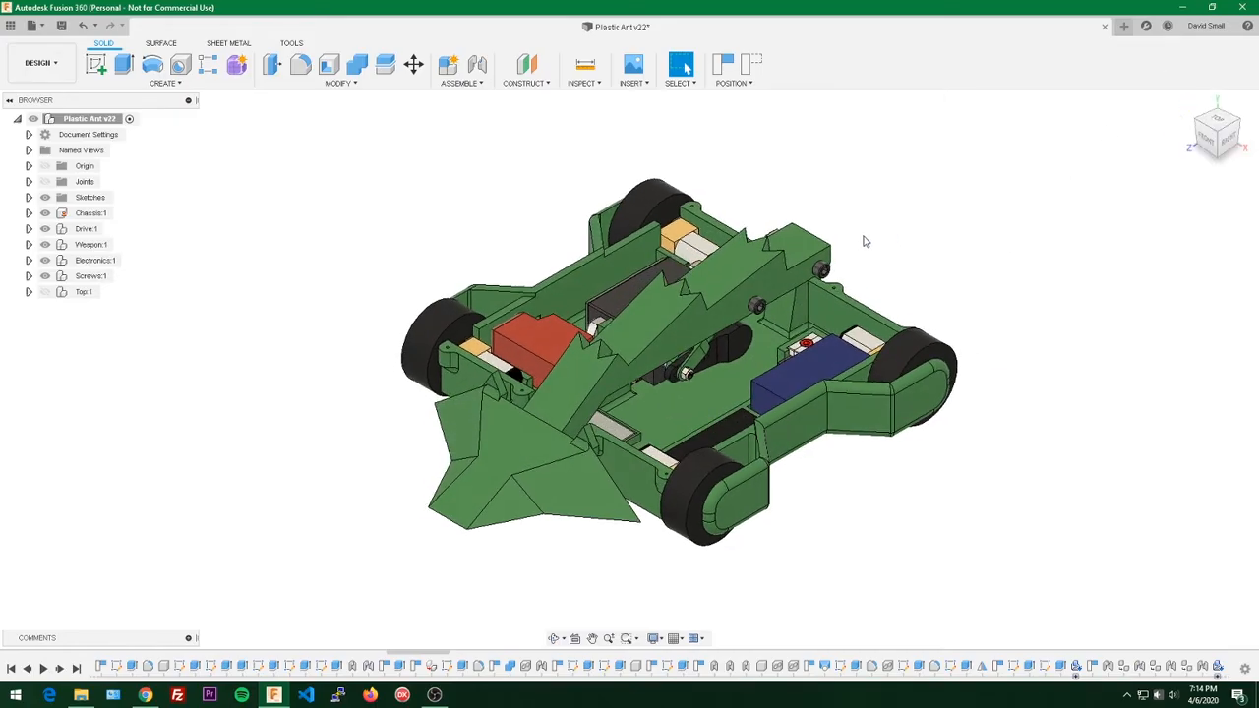
middle_click_drag(881, 230, 967, 235, "shift")
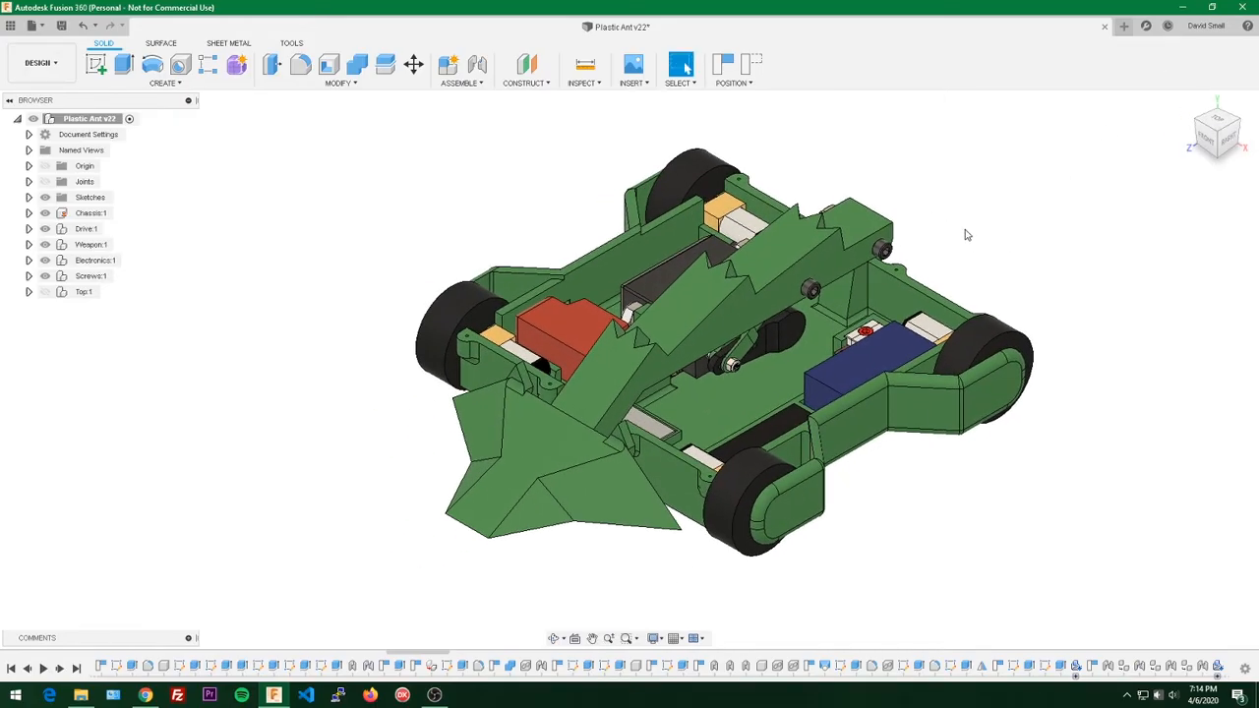
scroll(964, 228, "up", 2)
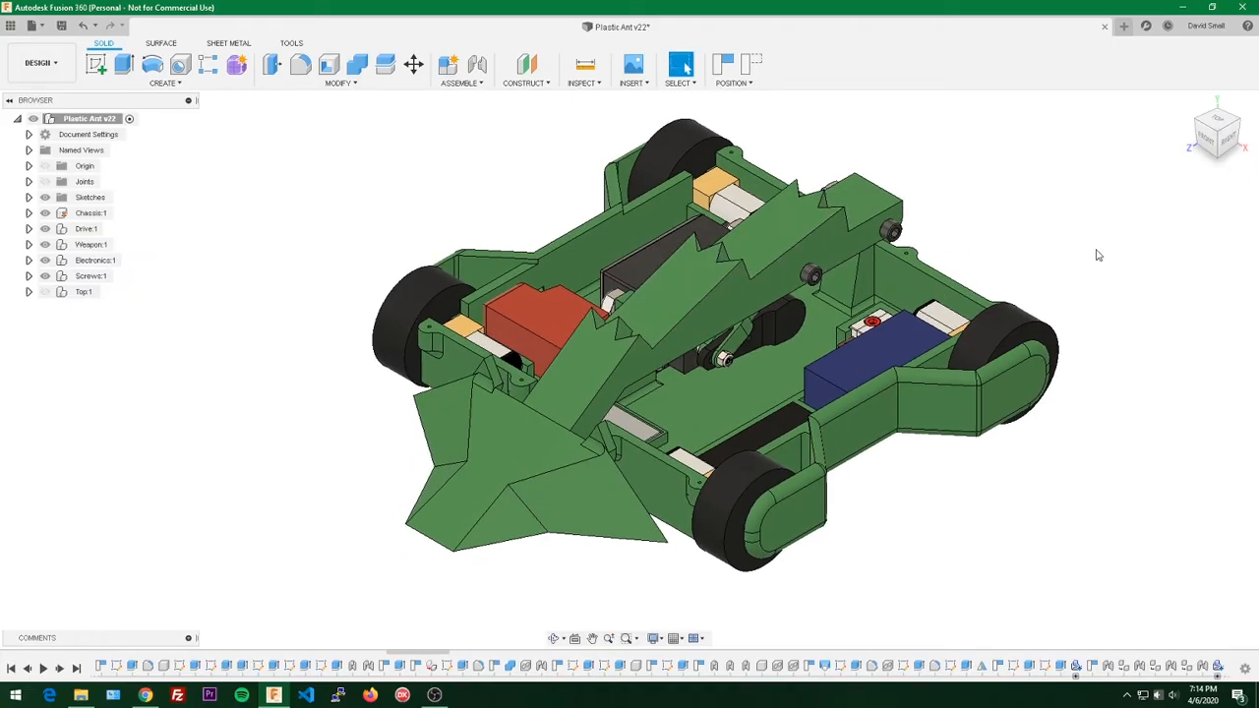
Step: Undo the chassis width change and restore the home view of the assembly
middle_click_drag(1098, 254, 1095, 252, "shift")
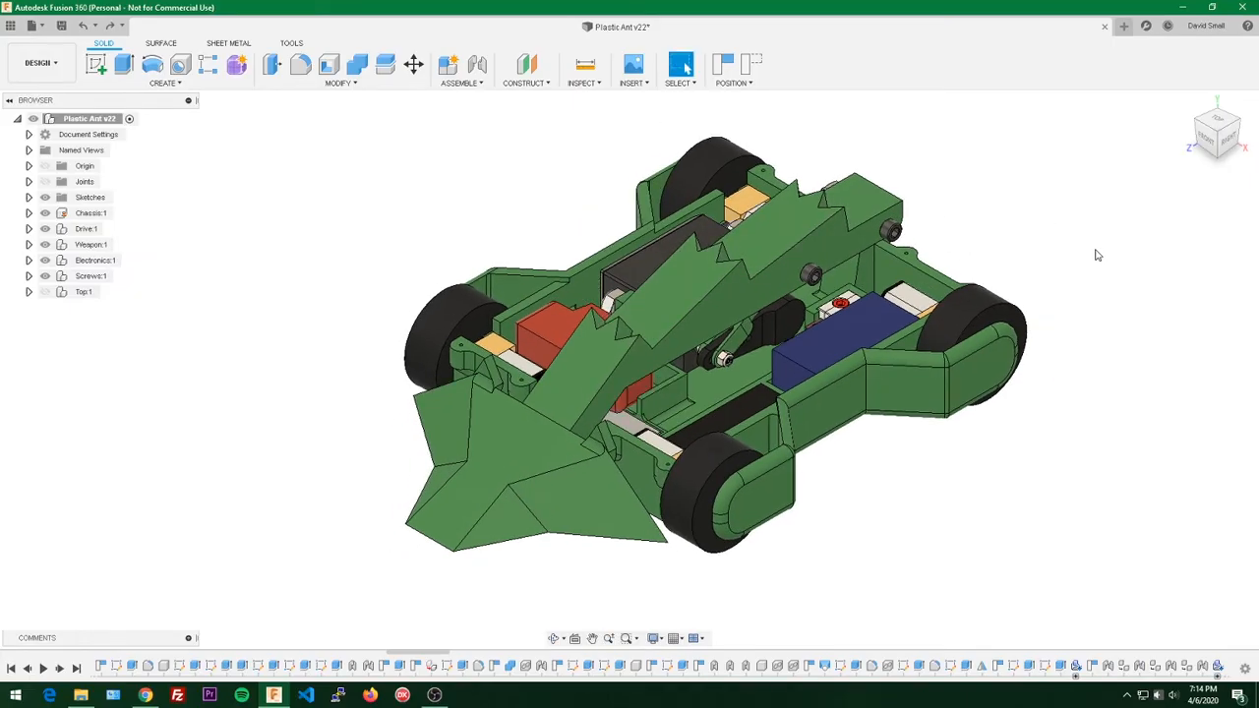
key("F4")
mouse_move(866, 486)
left_mouse_down()
mouse_move(987, 483)
mouse_move(869, 500)
left_mouse_up()
key("Escape")
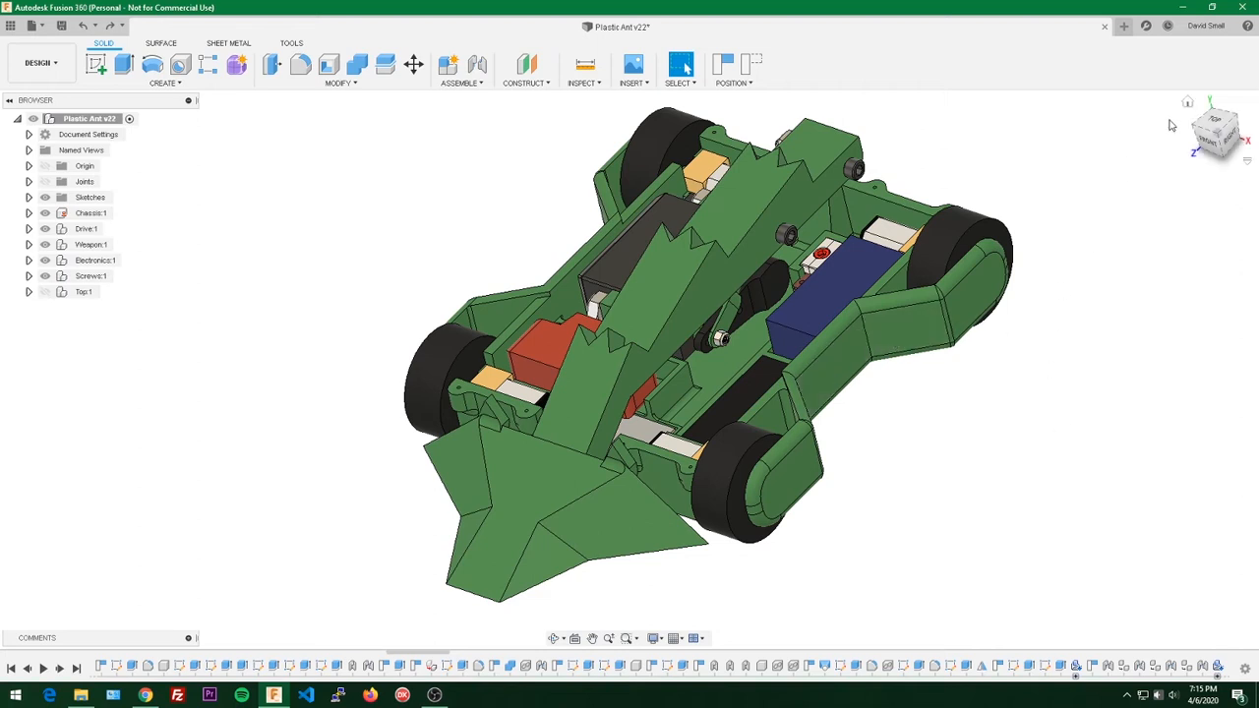
left_click(1187, 101)
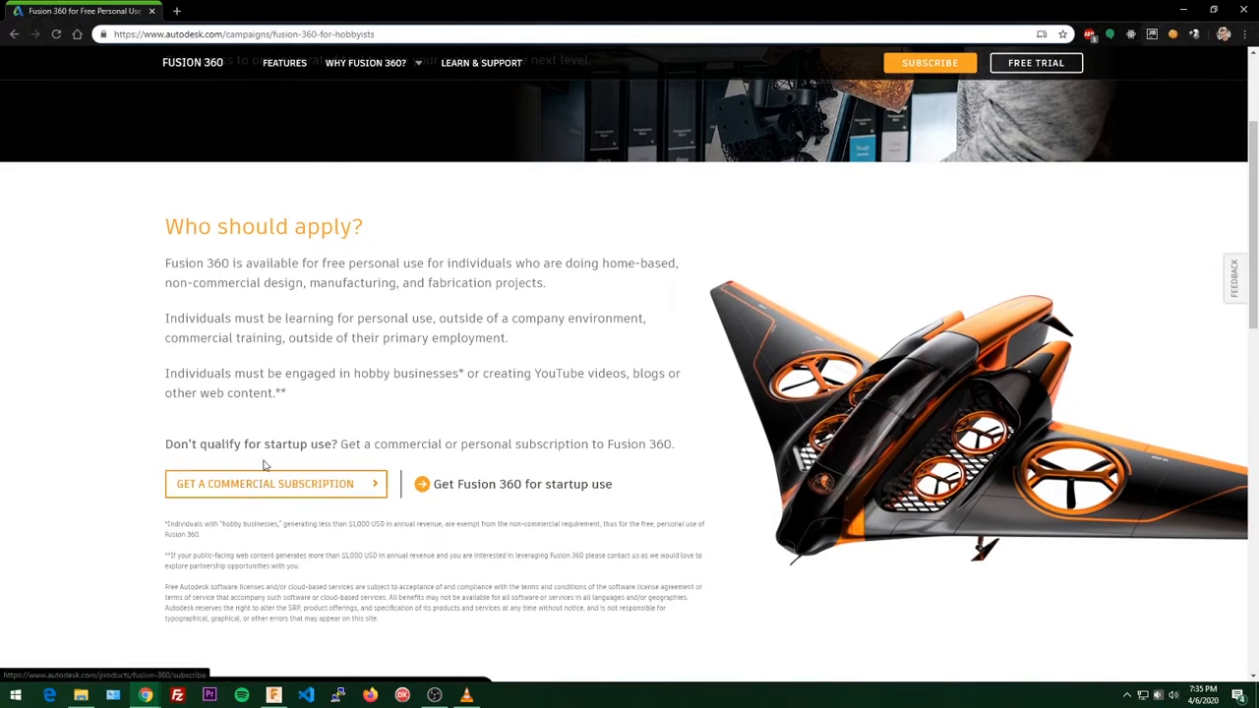
Step: In the browser, read the Fusion 360 hobbyist page's eligibility terms, included capabilities and personal-use activation section
scroll(537, 462, "down", 3)
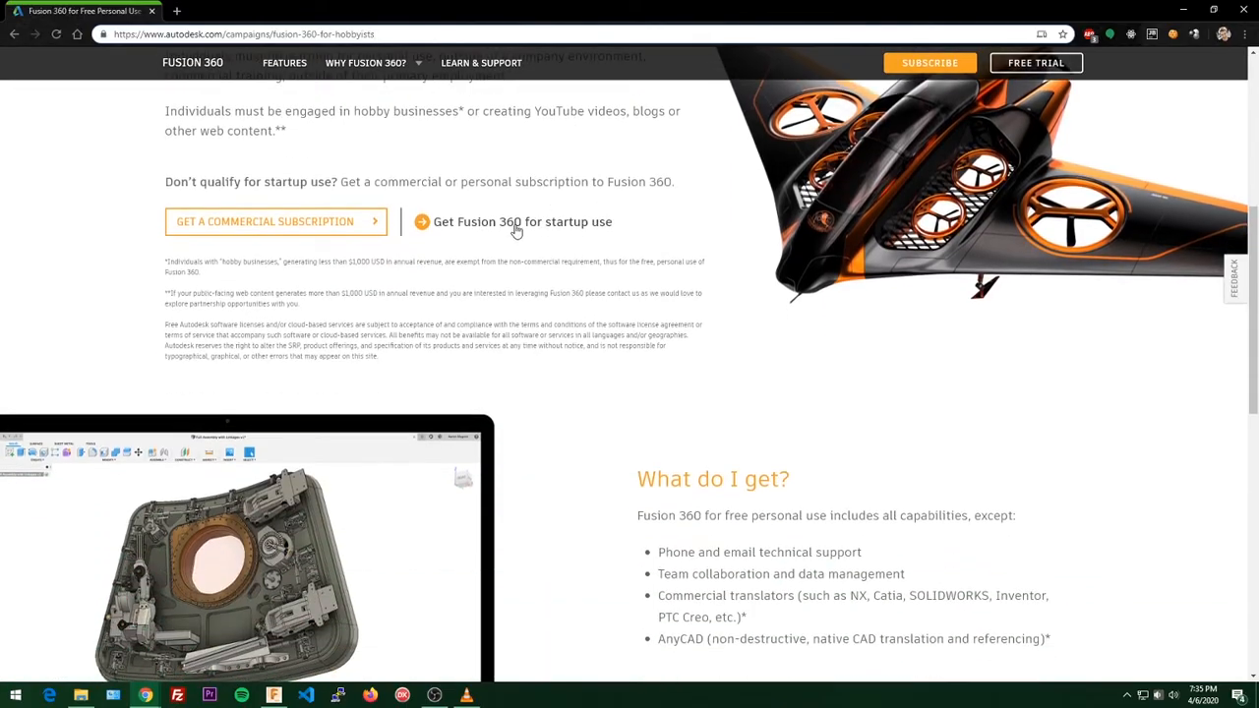
scroll(736, 220, "down", 2)
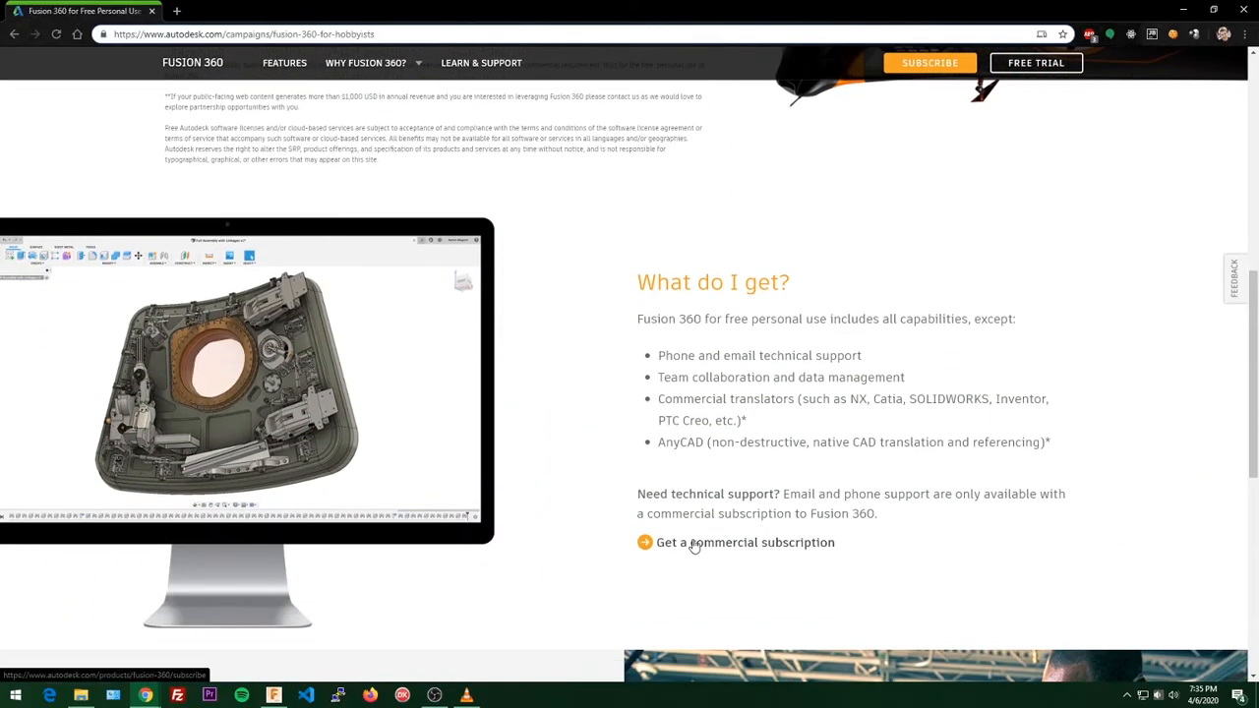
scroll(806, 403, "down", 3)
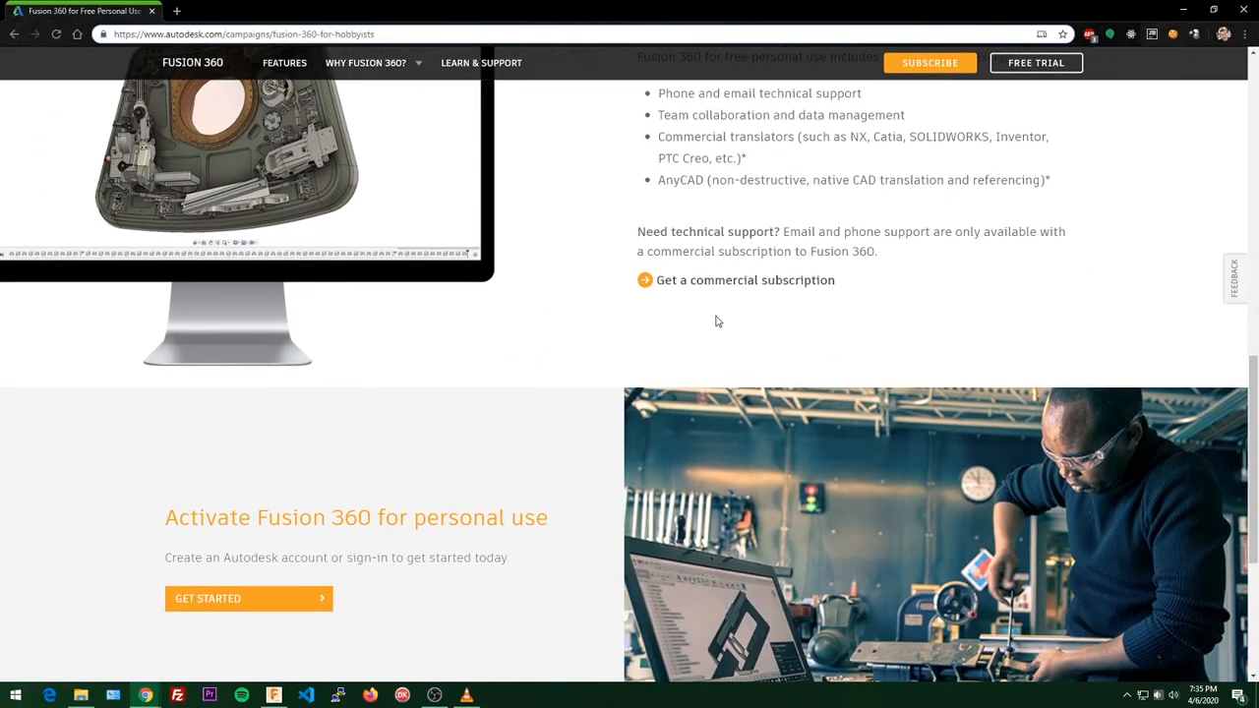
scroll(688, 324, "down", 2)
left_click_drag(163, 321, 534, 341)
left_click(438, 332)
left_click_drag(419, 327, 581, 337)
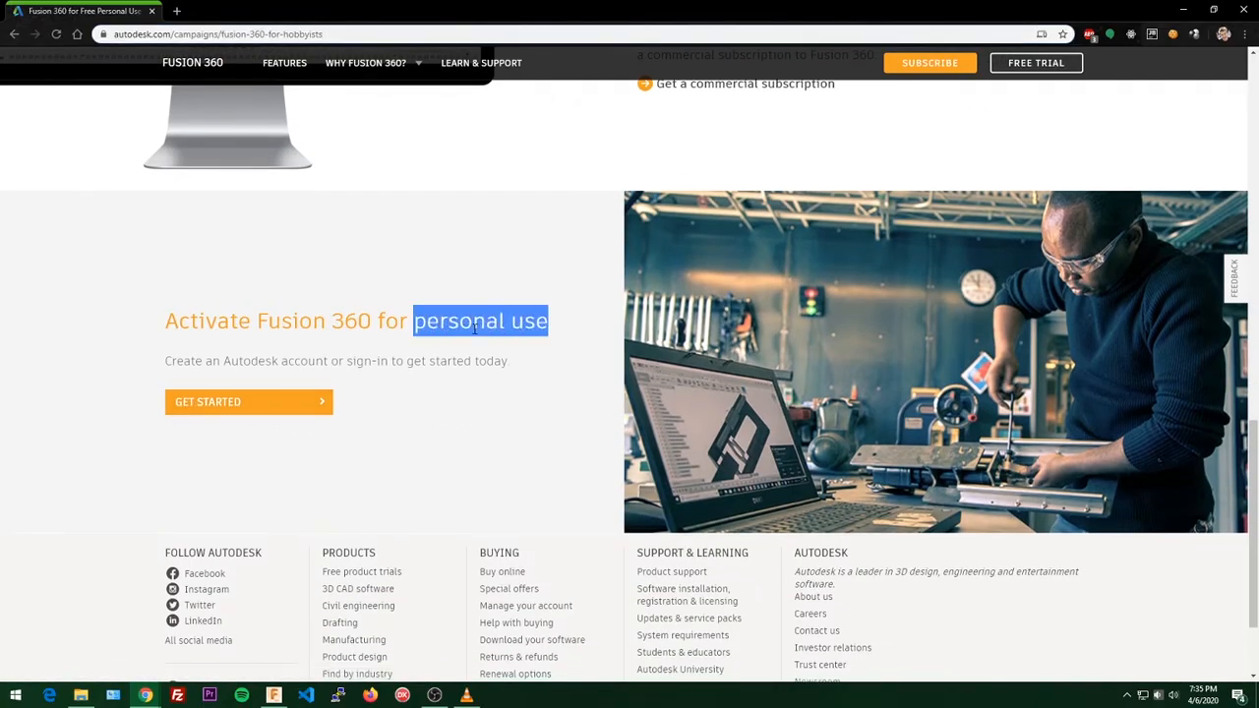
left_click(472, 329)
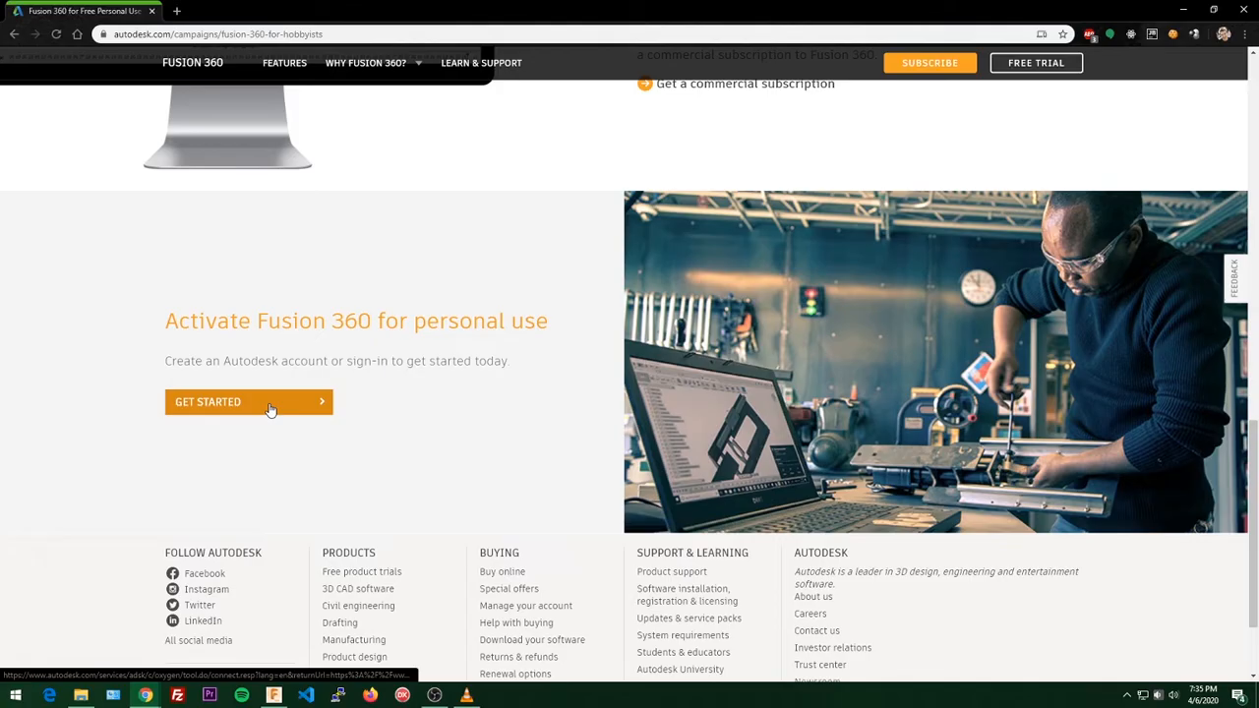
Step: Start activating Fusion 360 for personal use and proceed to creating a new Autodesk account
left_click(271, 409)
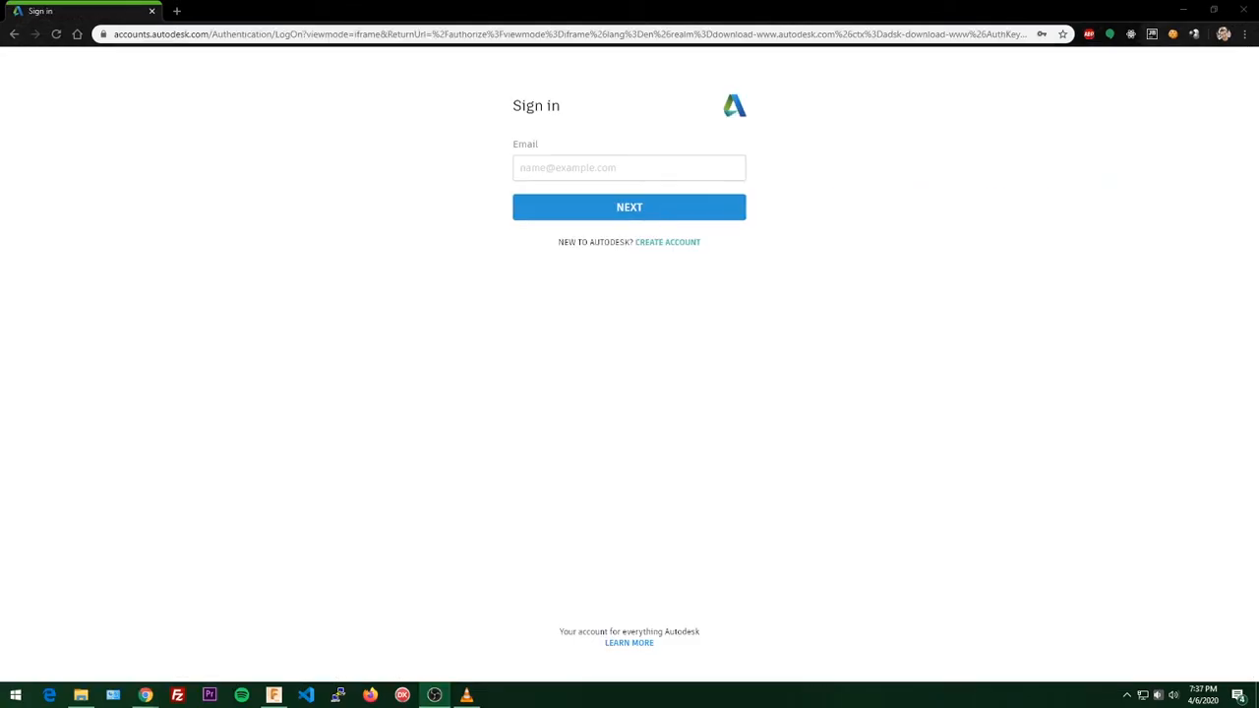
left_click(991, 433)
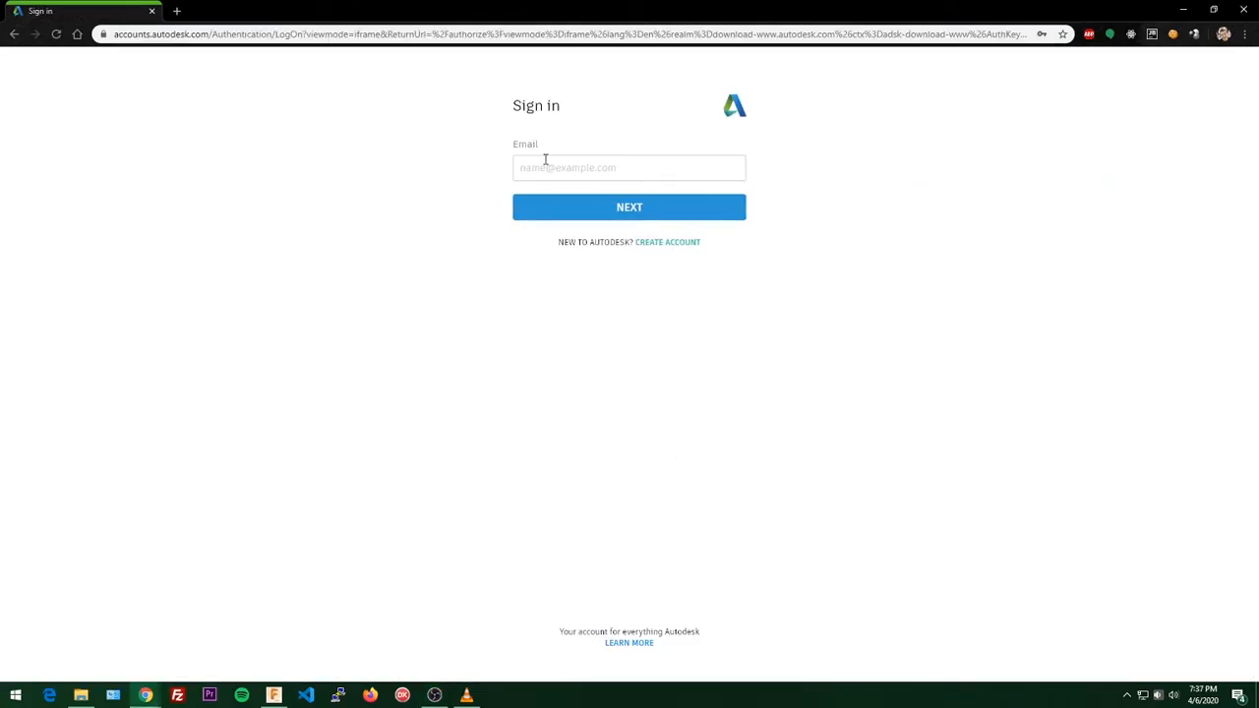
left_click(668, 245)
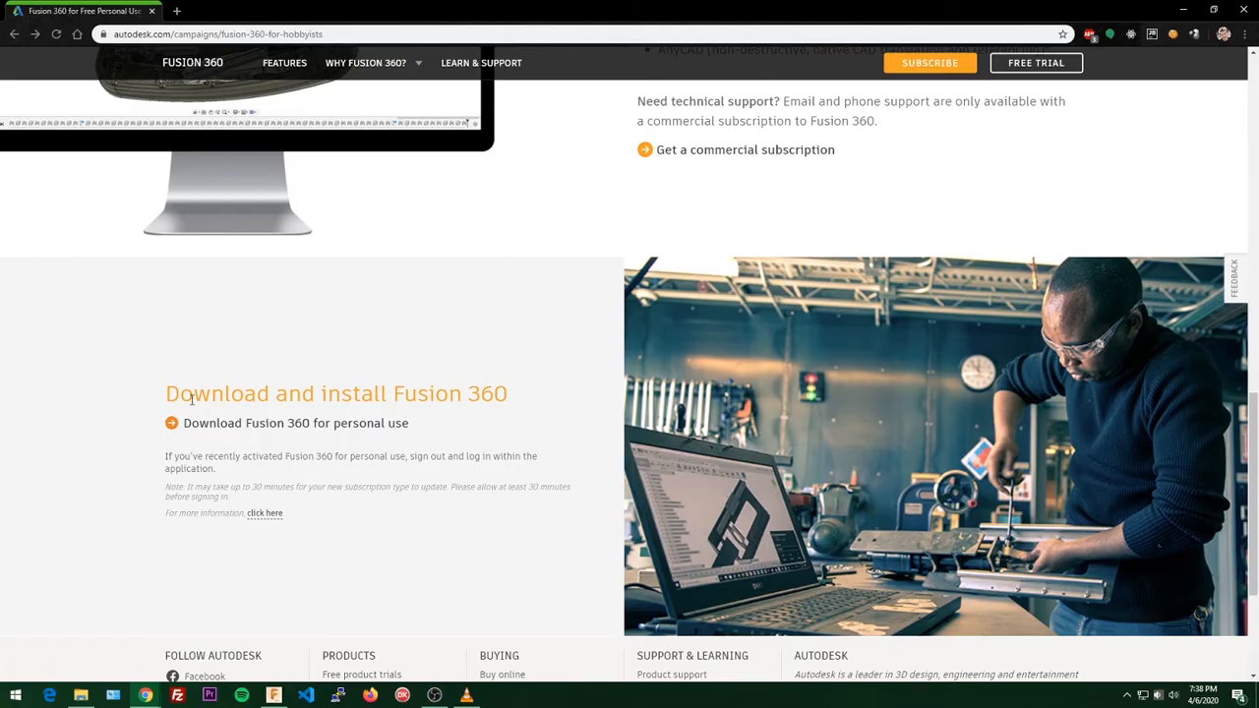
Step: Download Fusion 360 for personal use from the hobbyist page's download and install section
scroll(528, 325, "up", 20)
scroll(422, 177, "down", 20)
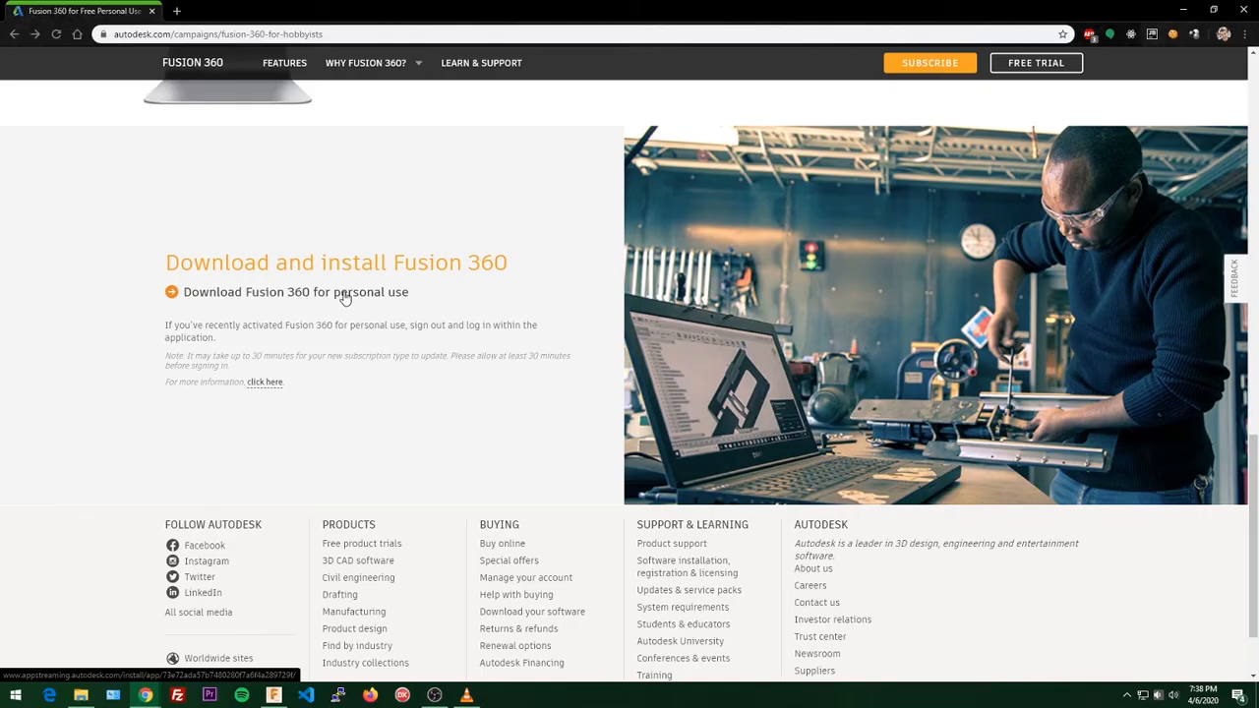
left_click(343, 293)
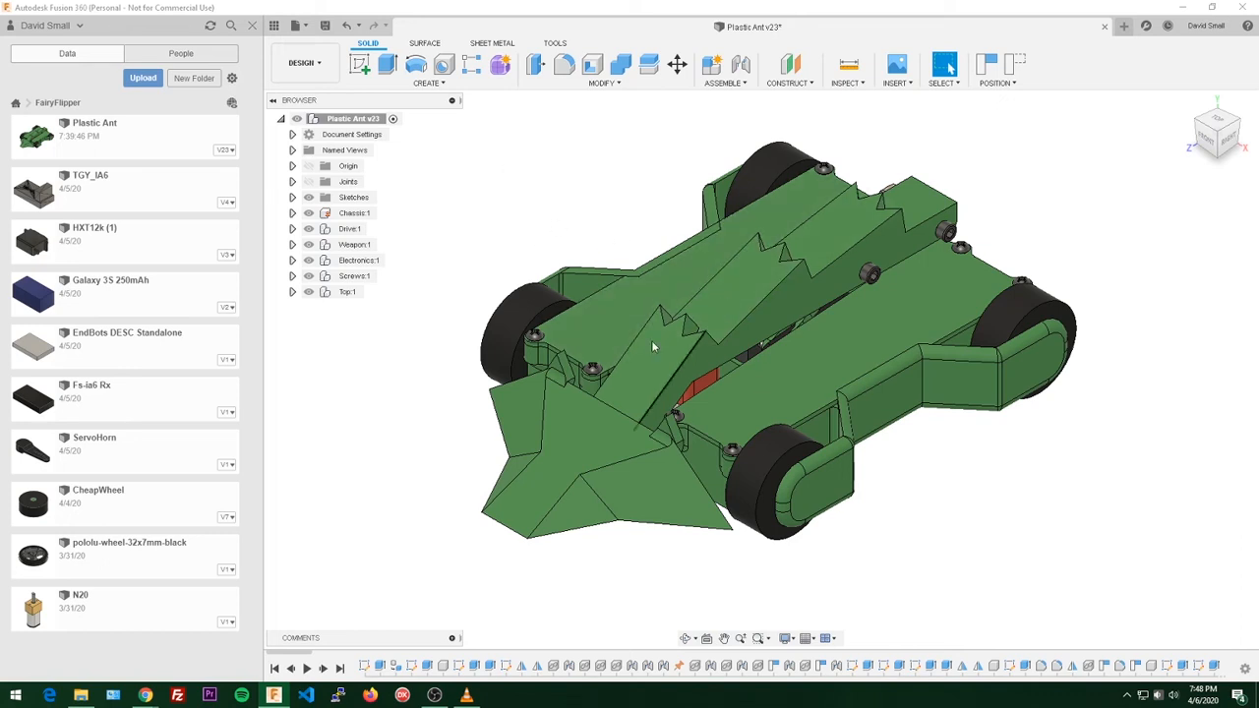
Step: In Fusion 360, collapse the FairyFlipper project's file list and show it again
left_click(273, 26)
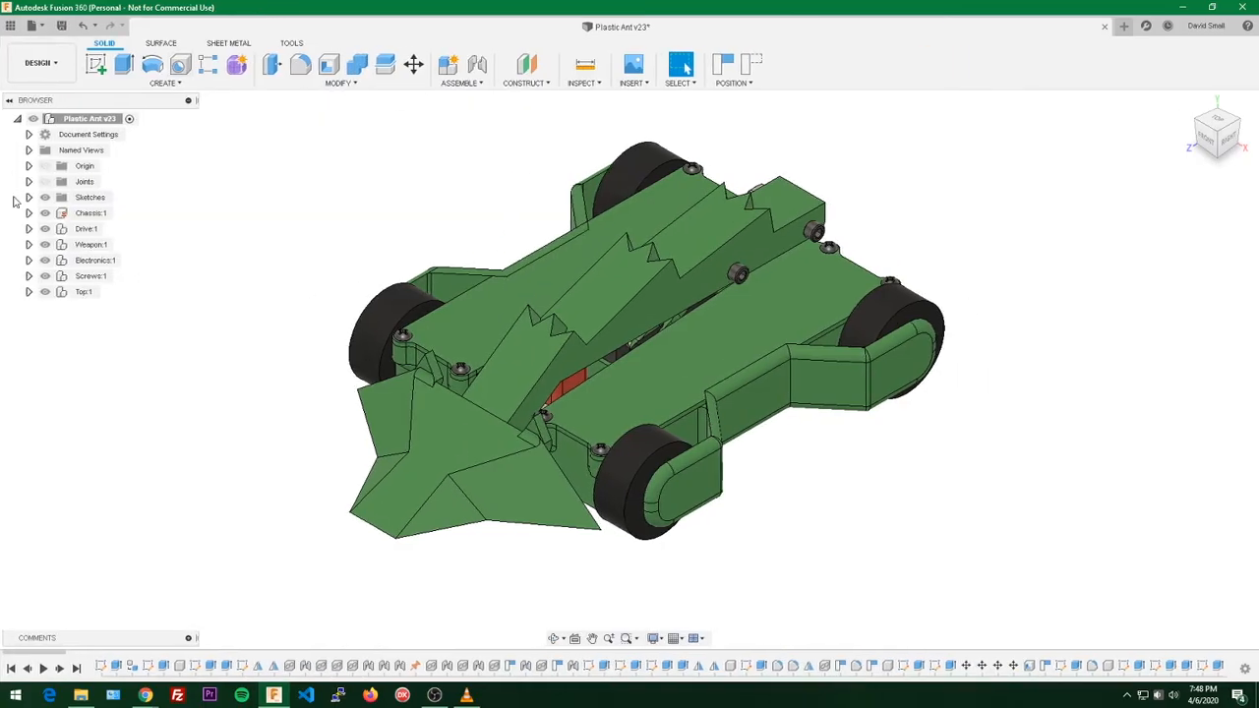
left_click(10, 26)
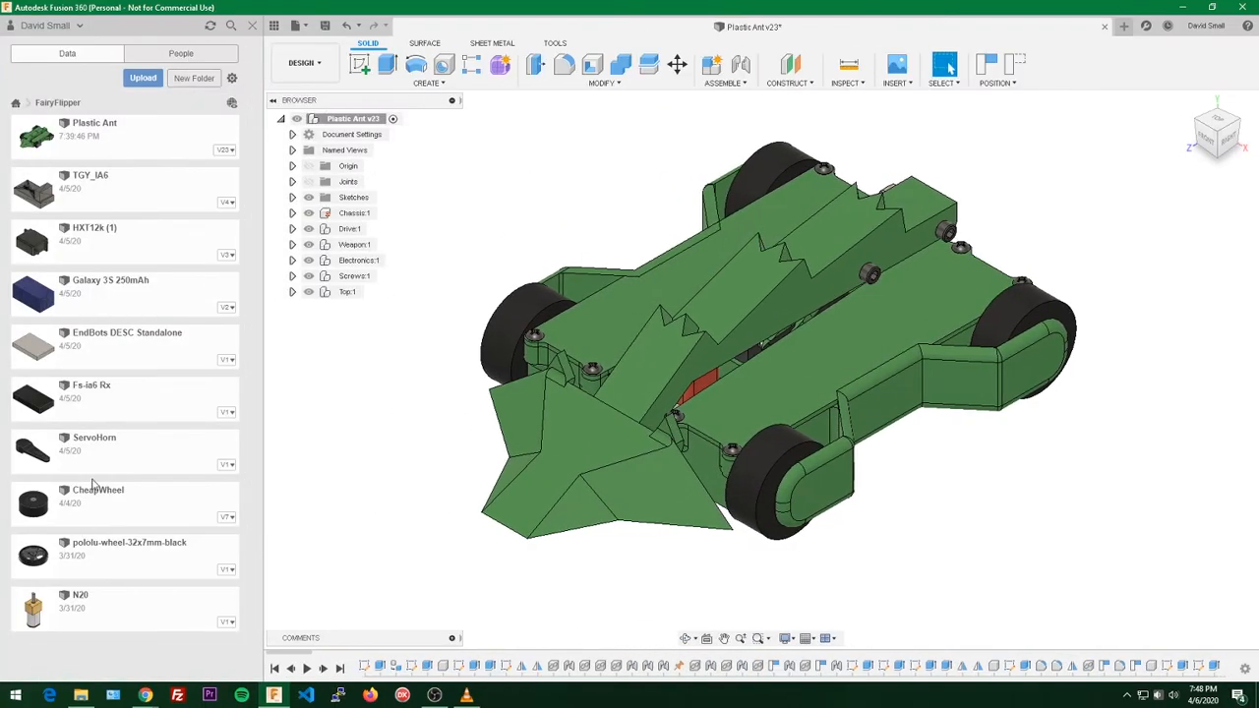
Step: Close the data panel and look through the available file commands
left_click(275, 26)
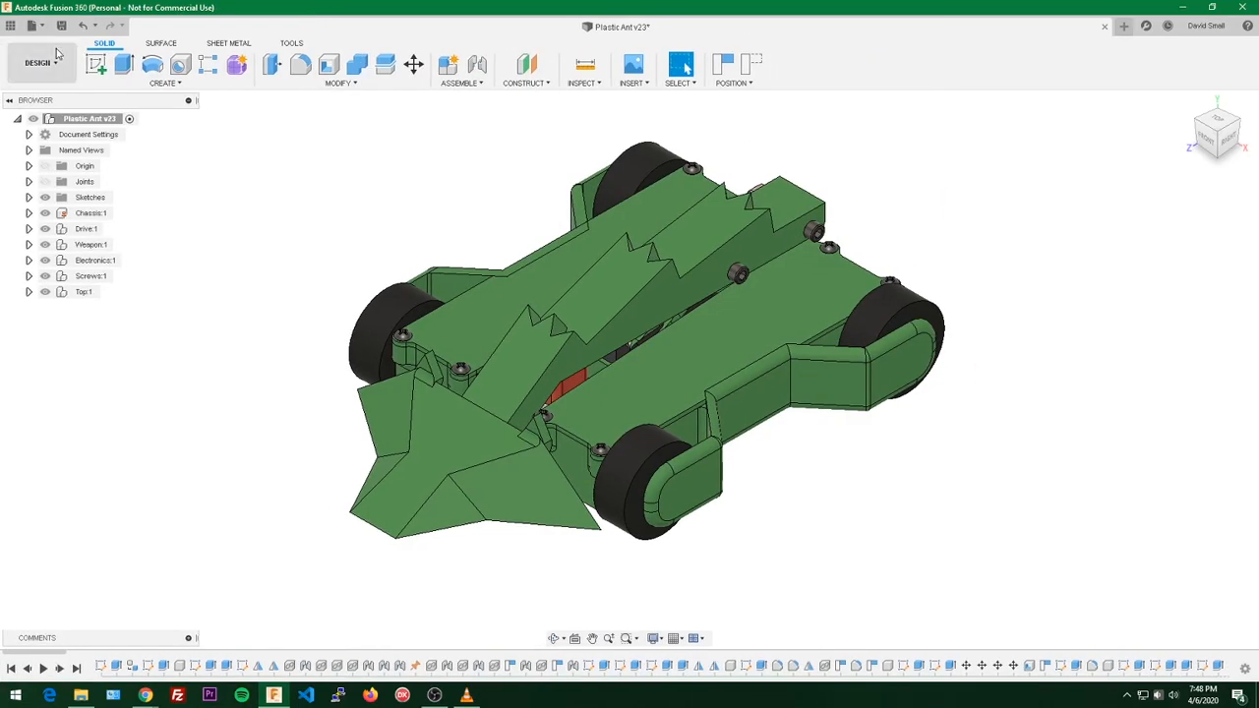
left_click(32, 26)
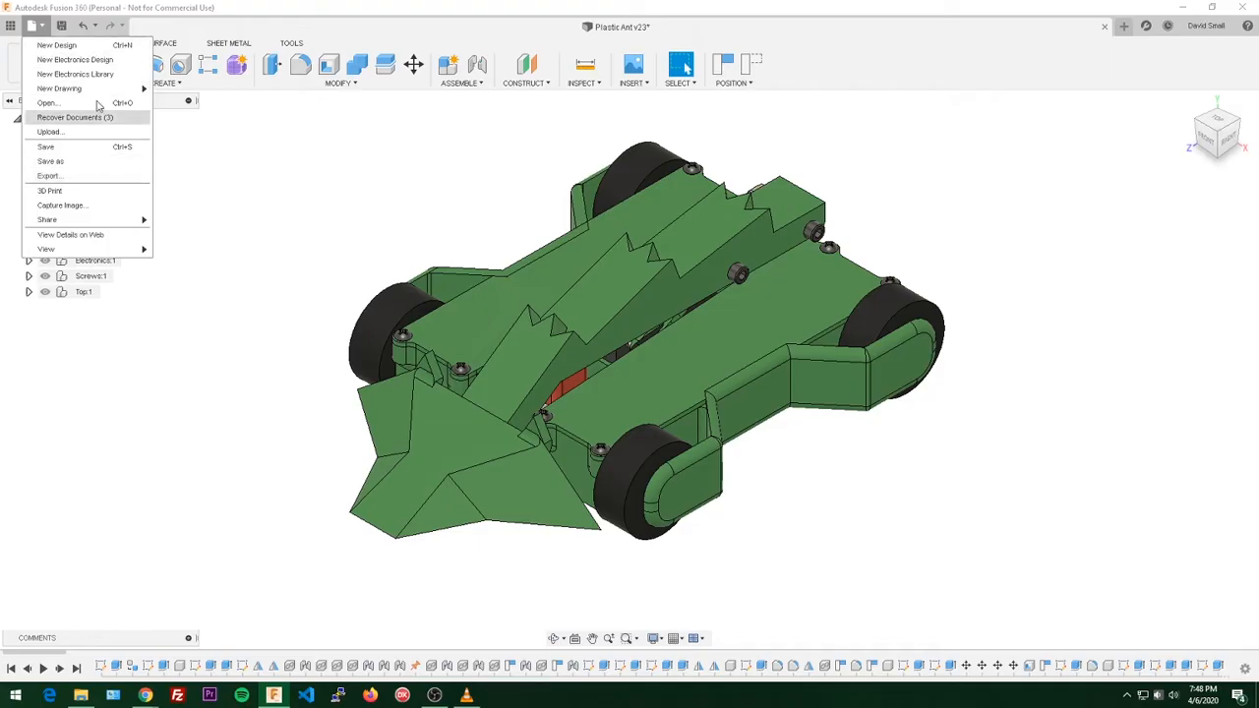
left_click(360, 202)
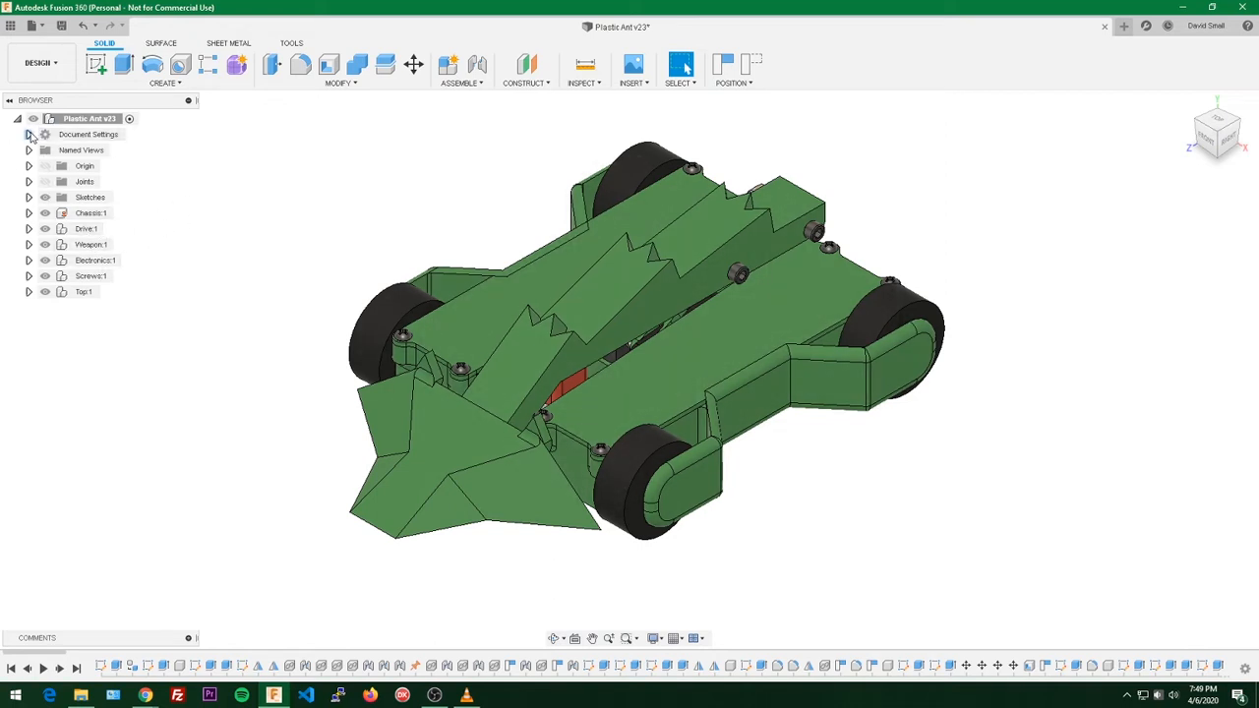
Step: Review the available unit types in the document settings, leaving the change dialog without altering the units
left_click(29, 135)
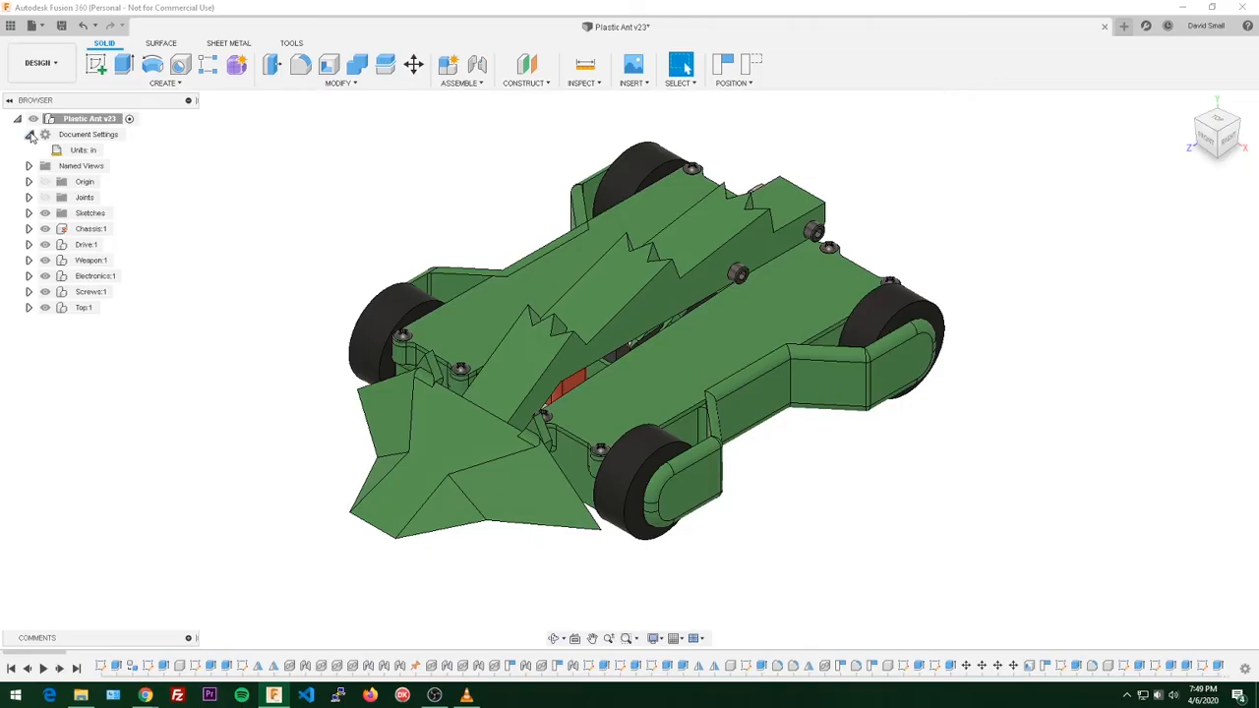
left_click(111, 151)
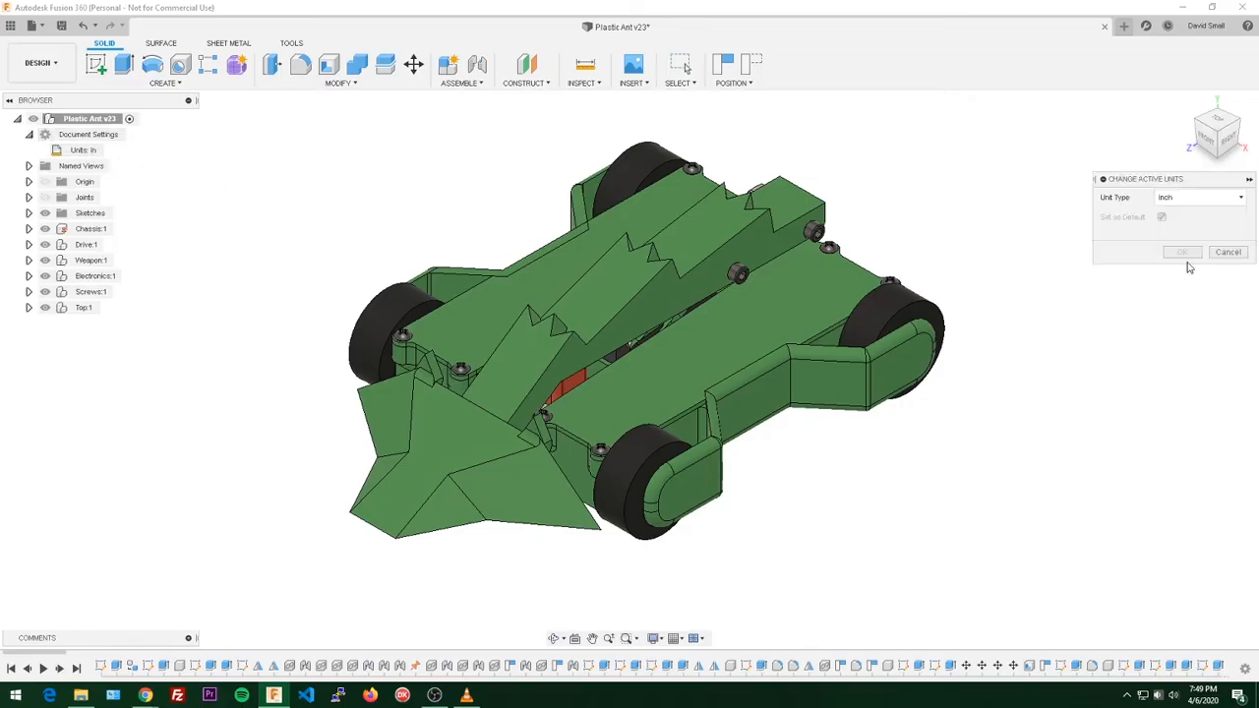
left_click(1198, 198)
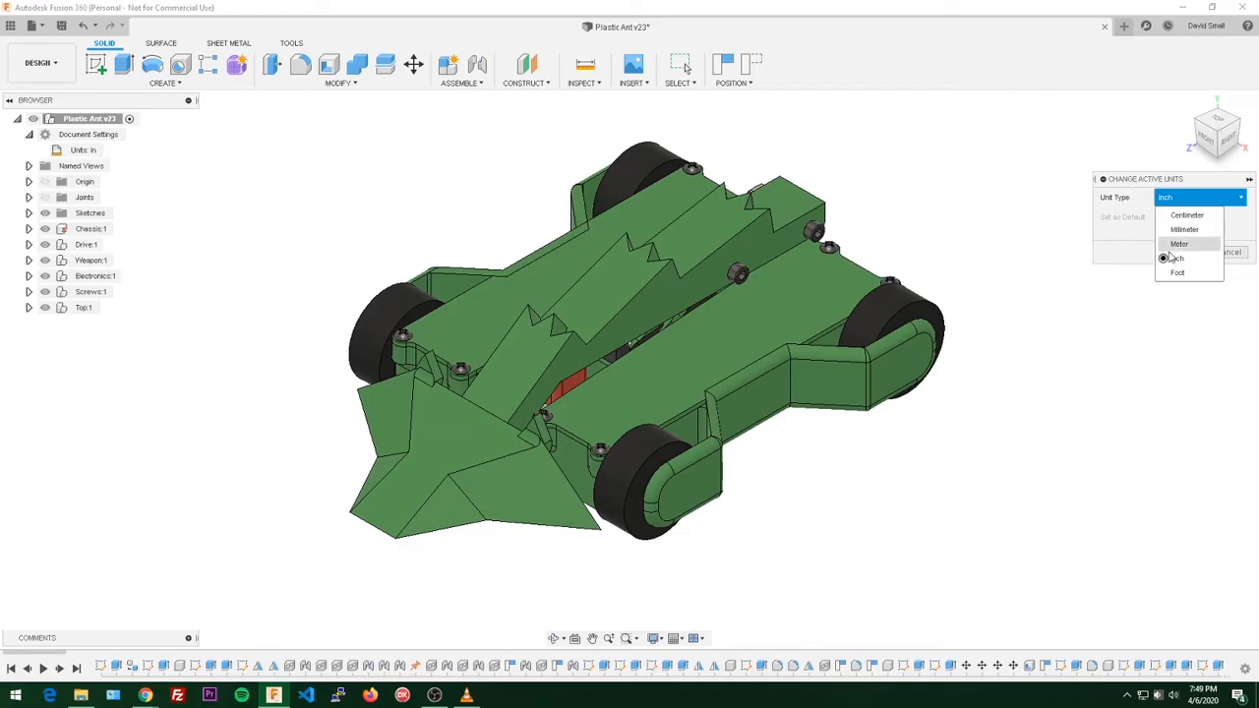
left_click(1147, 181)
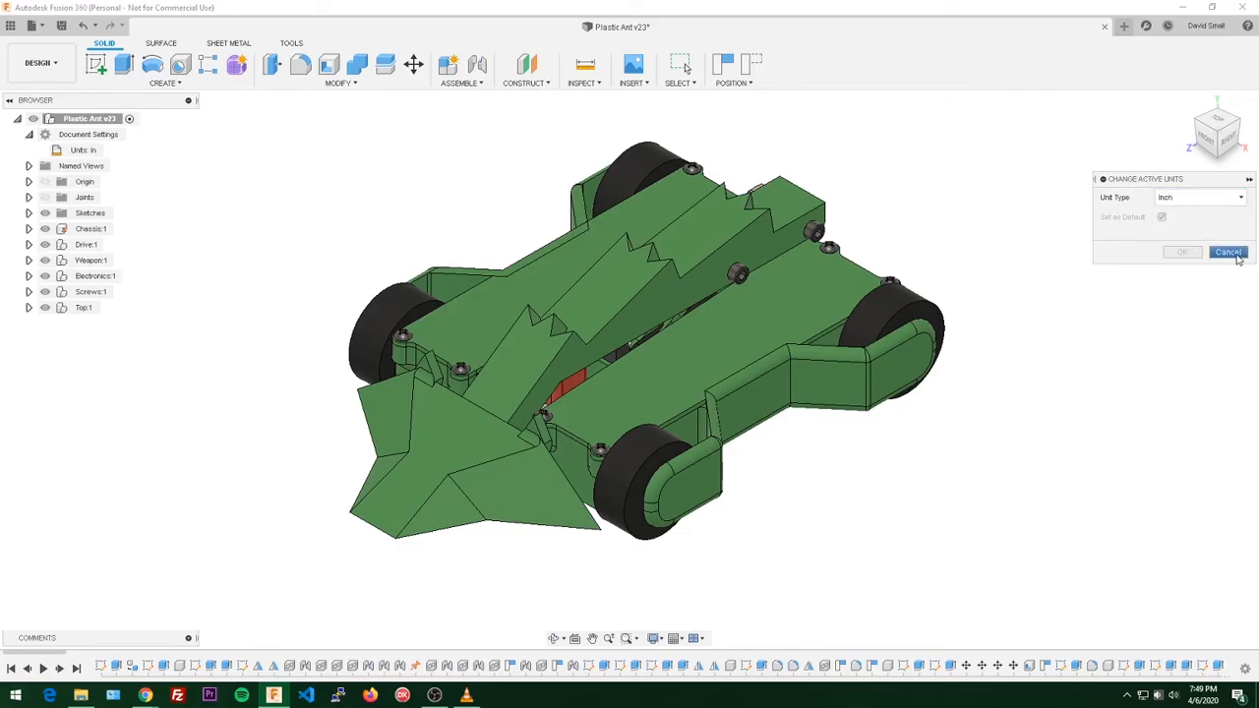
left_click(1227, 252)
left_click(29, 135)
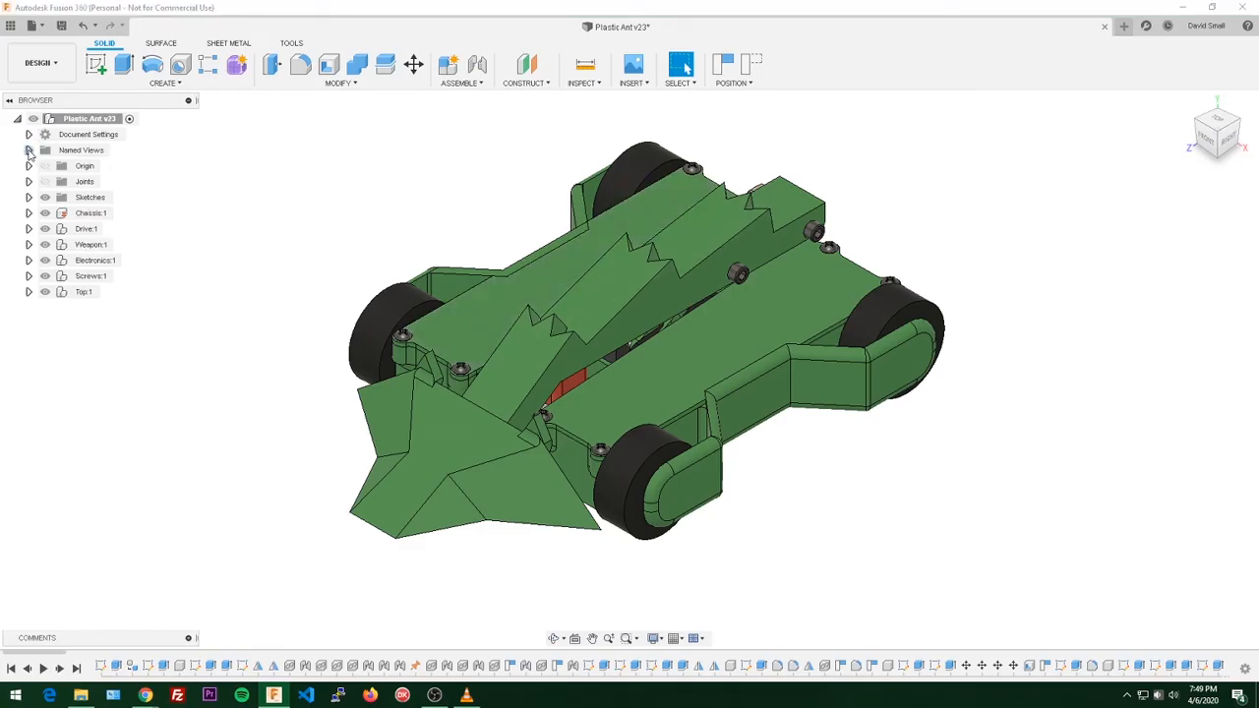
Step: Show the assembly's origin and its joints one after the other, hiding each again
left_click(59, 165)
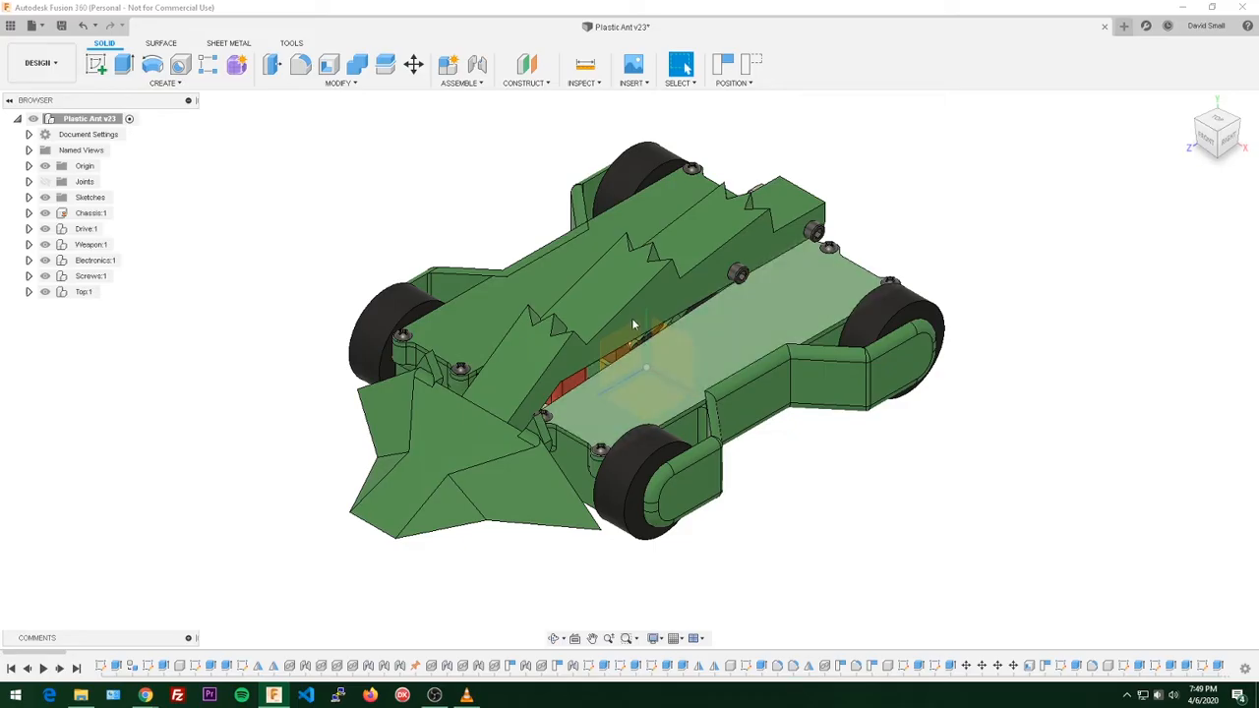
left_click(45, 165)
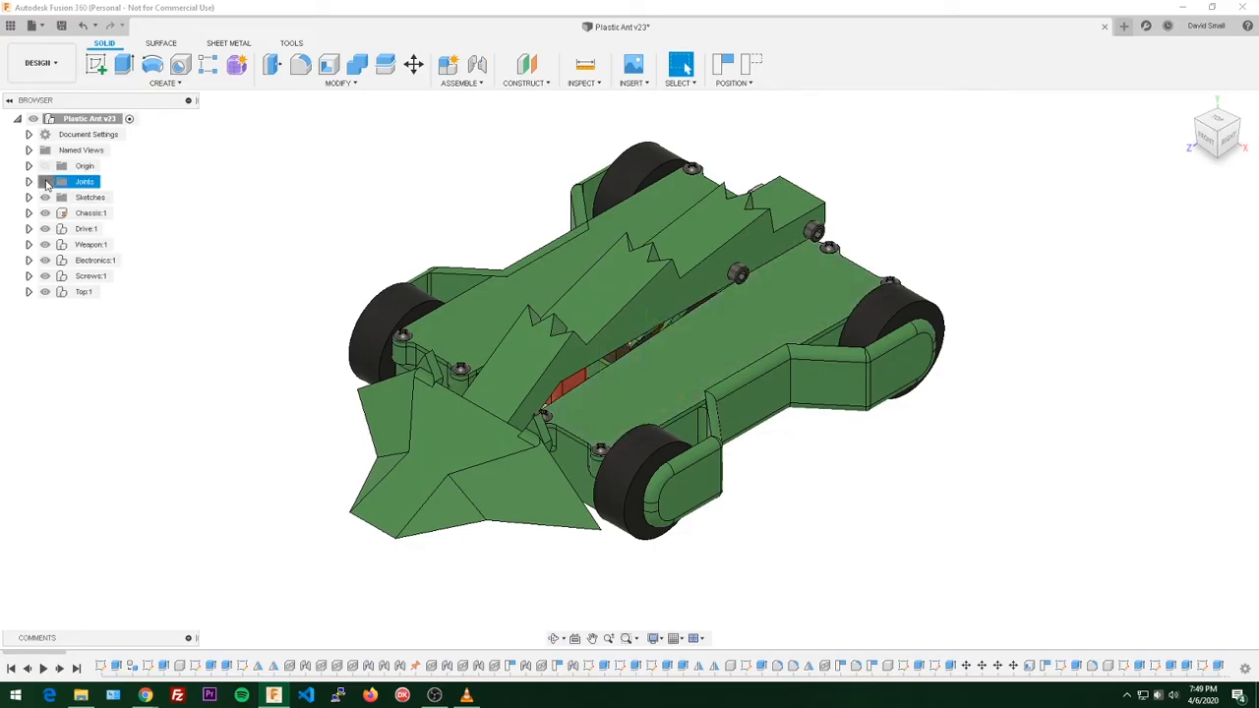
left_click(45, 181)
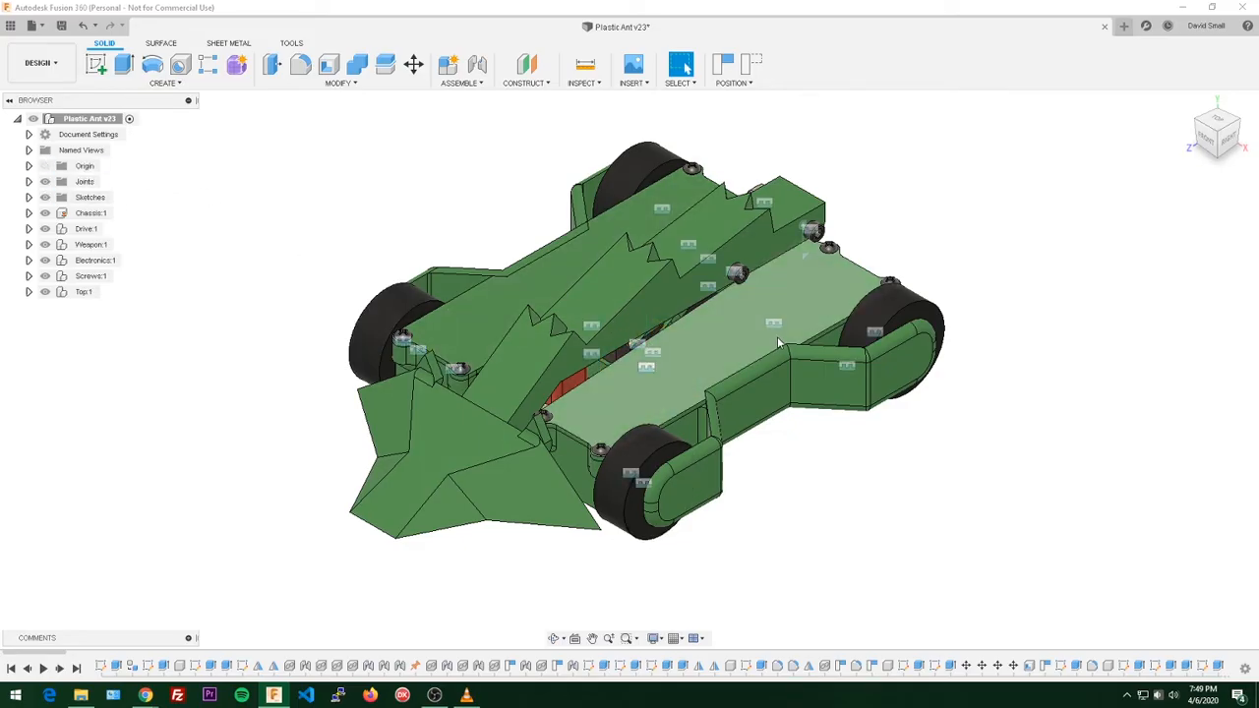
left_click(45, 181)
left_click(428, 187)
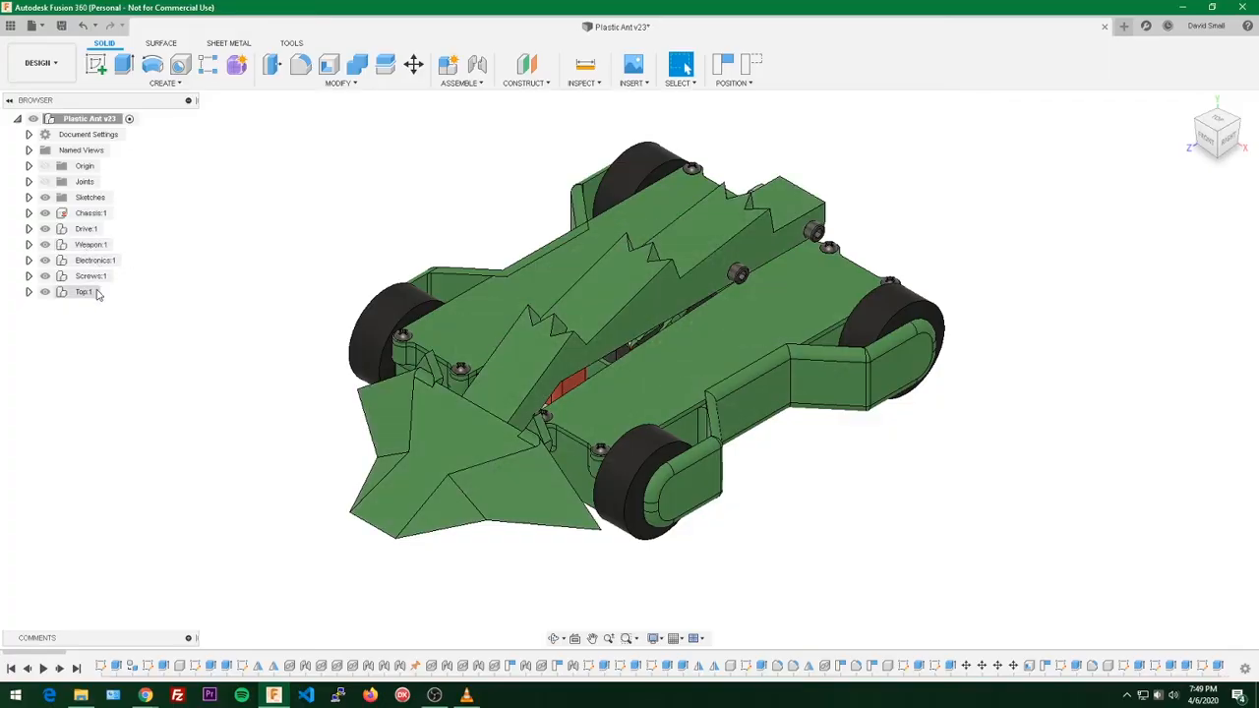
Step: Activate the Chassis component to view it with its own timeline, and reactivate the top-level Plastic Ant assembly
left_click(110, 216)
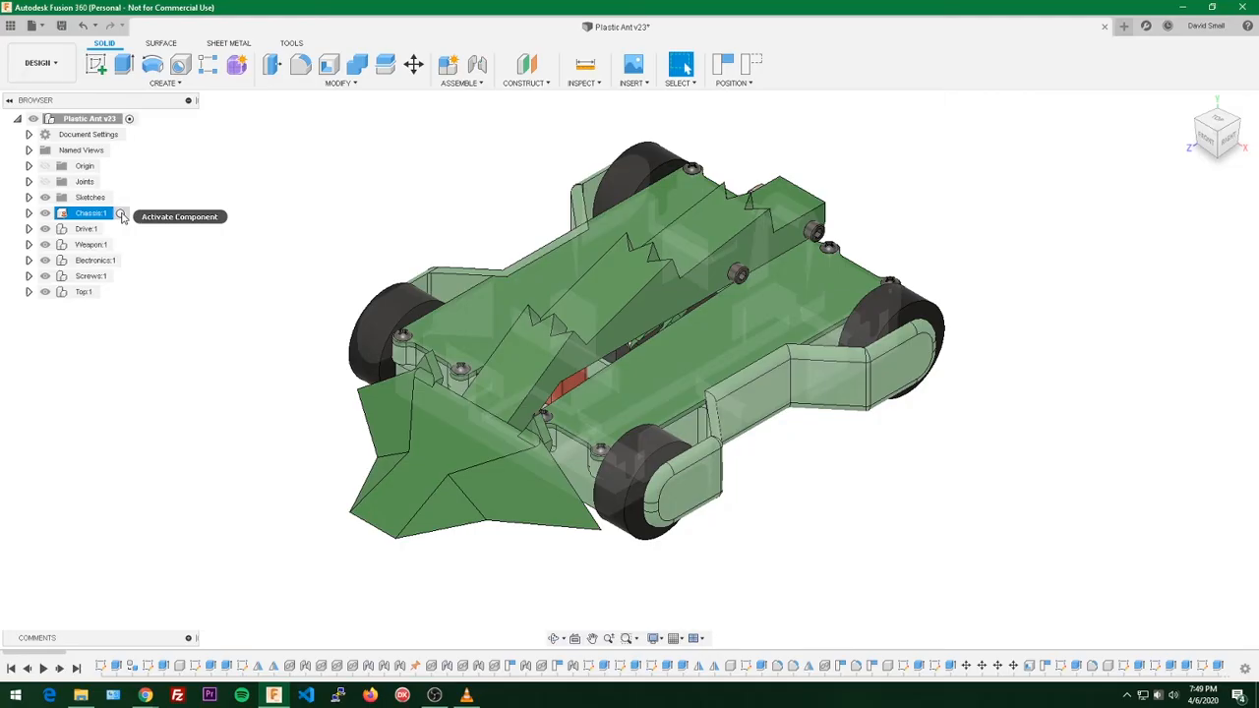
left_click(122, 215)
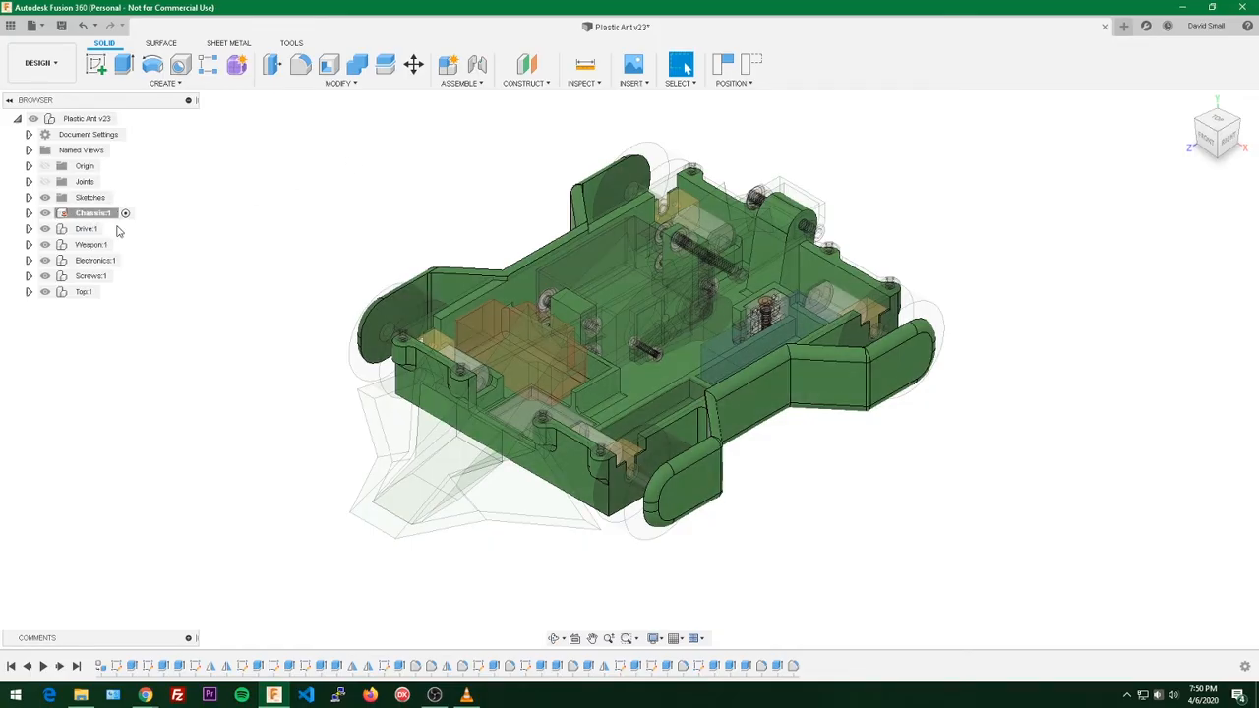
left_click(49, 214)
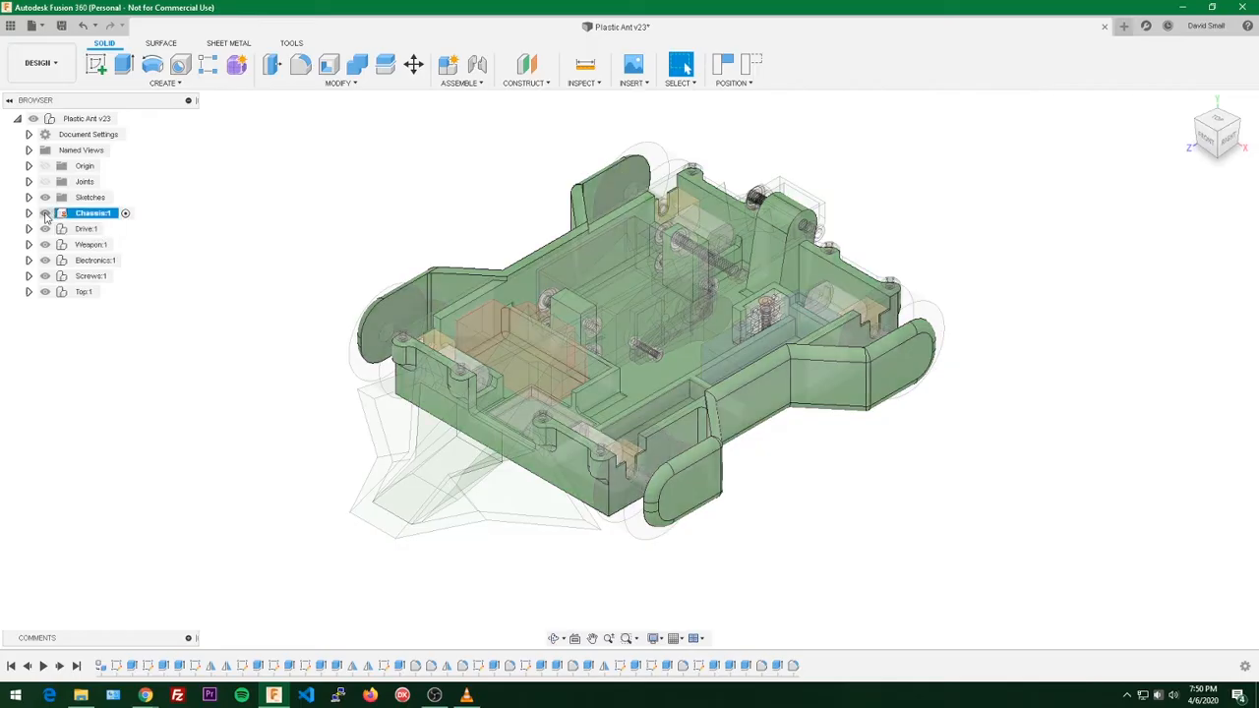
left_click(116, 120)
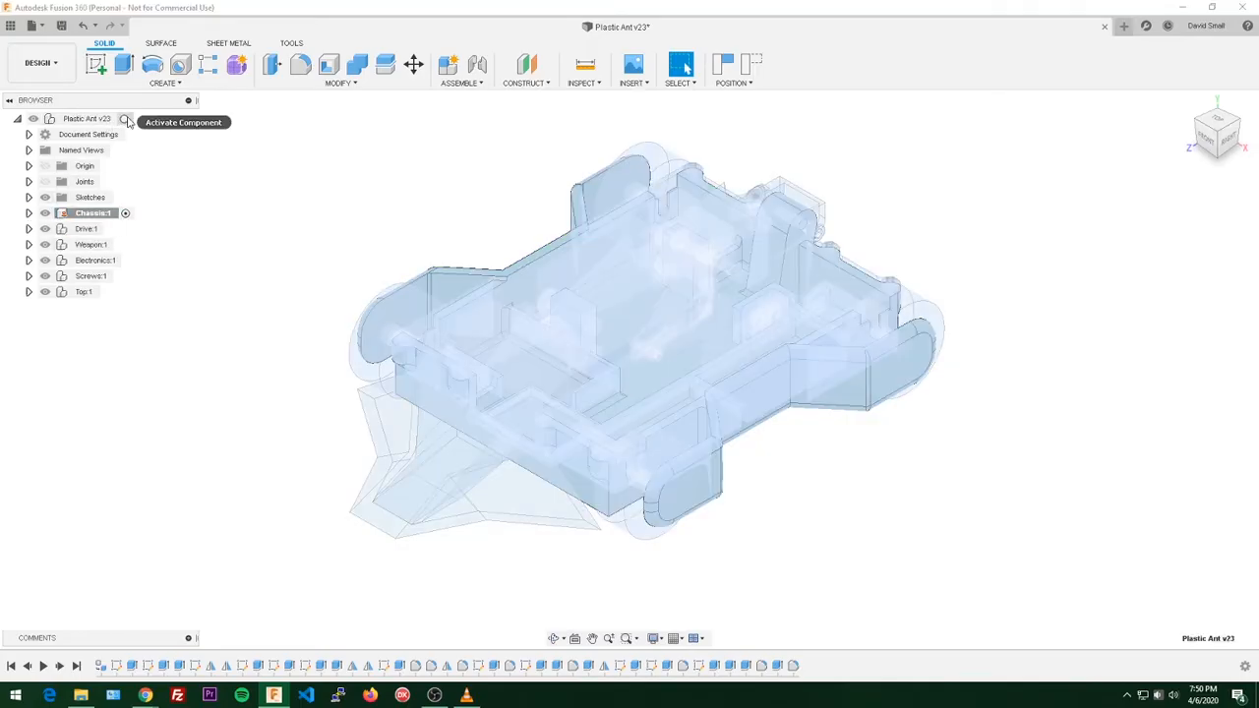
left_click(125, 119)
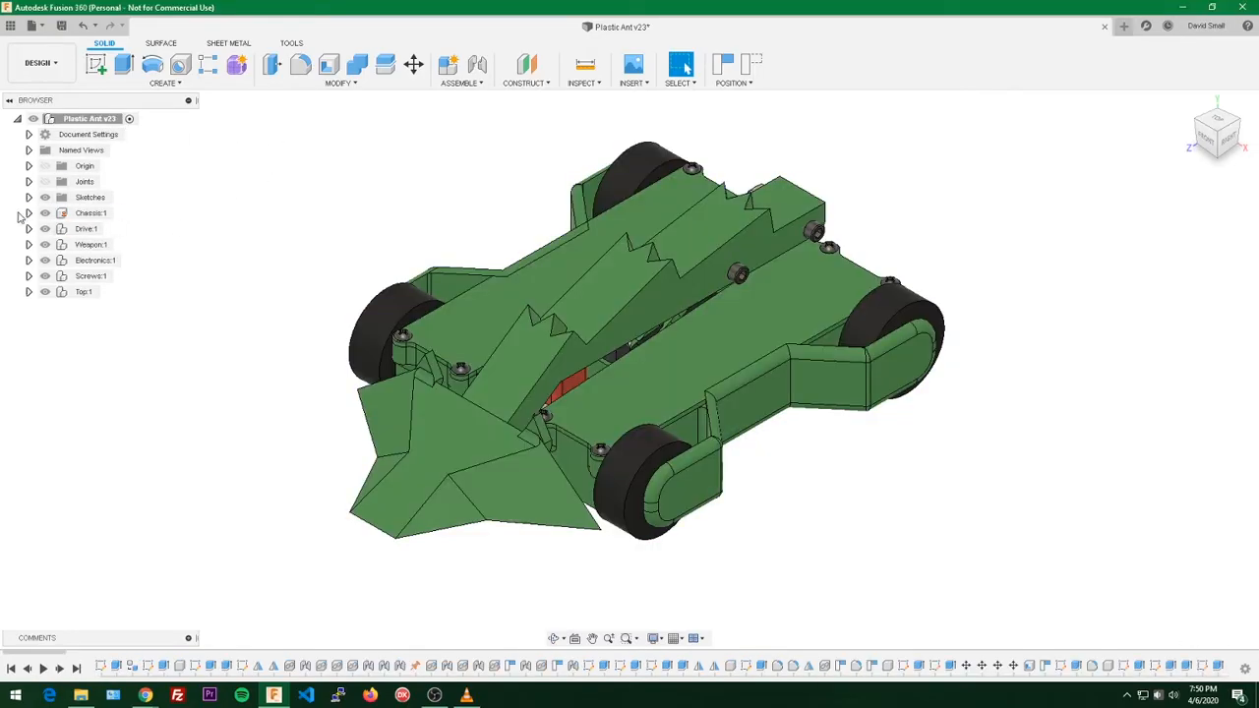
Step: Hide the Chassis and Top components to expose the internals, and make the Chassis visible again
left_click(44, 212)
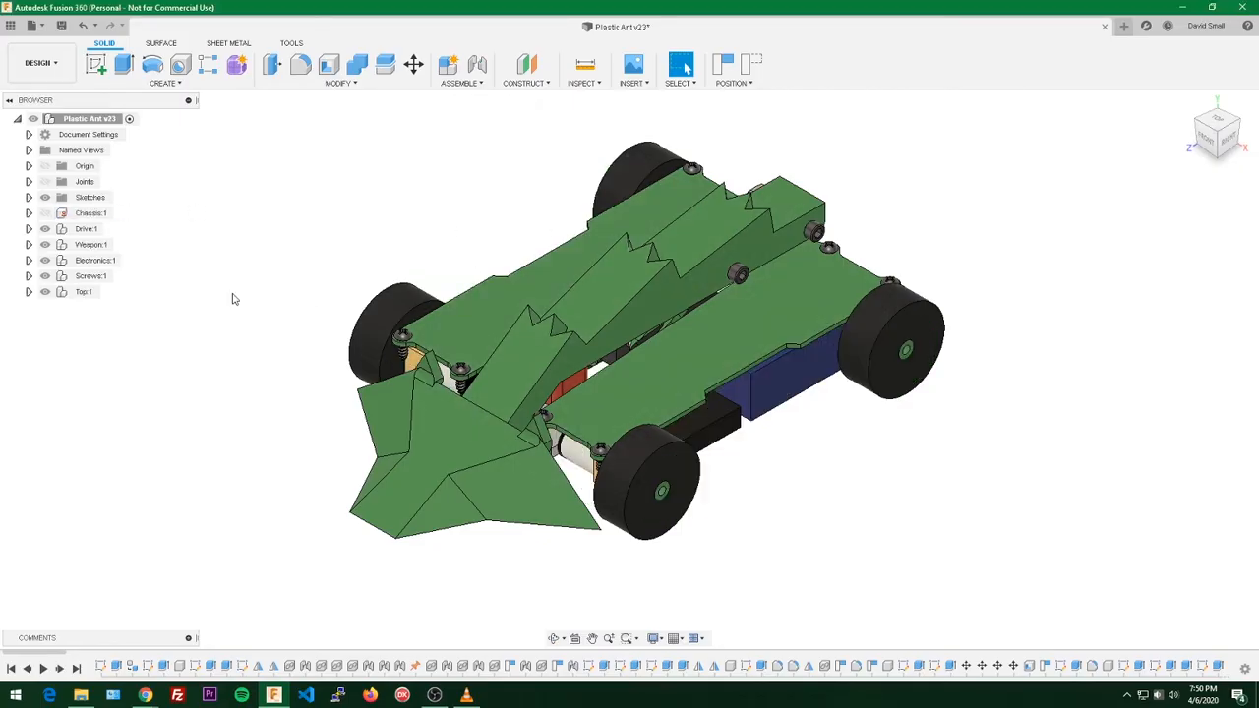
left_click(44, 291)
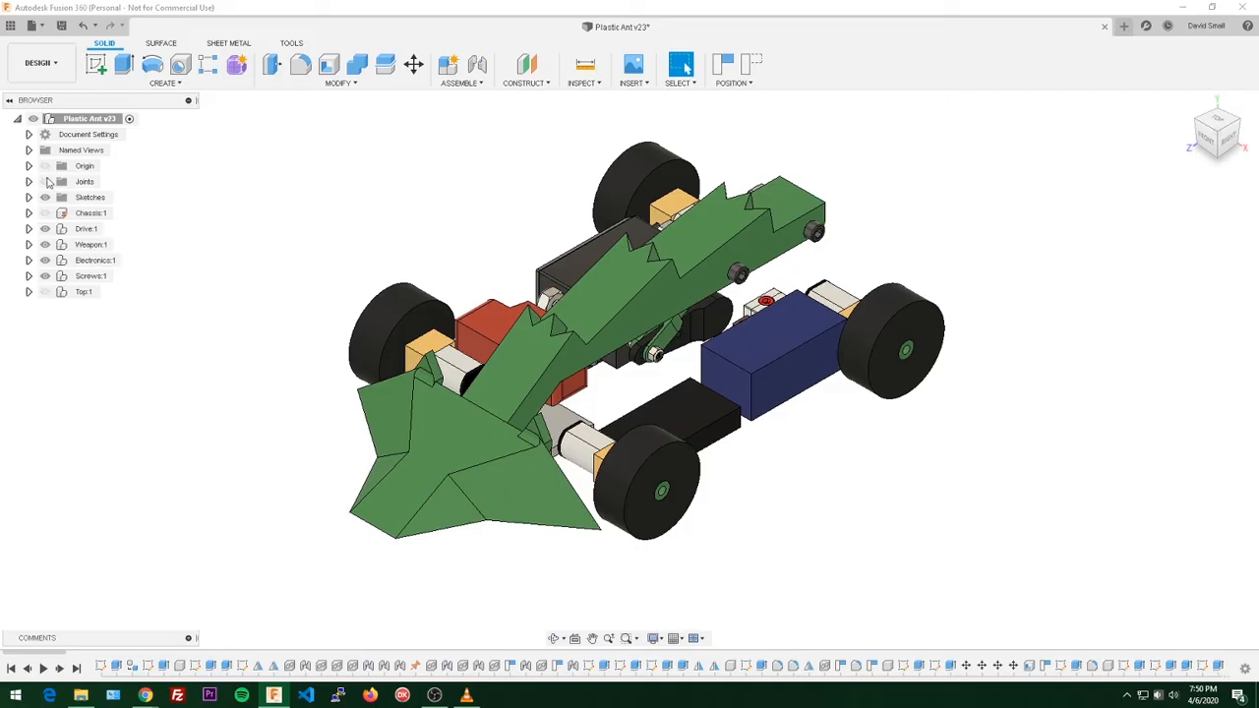
left_click(29, 291)
left_click(44, 212)
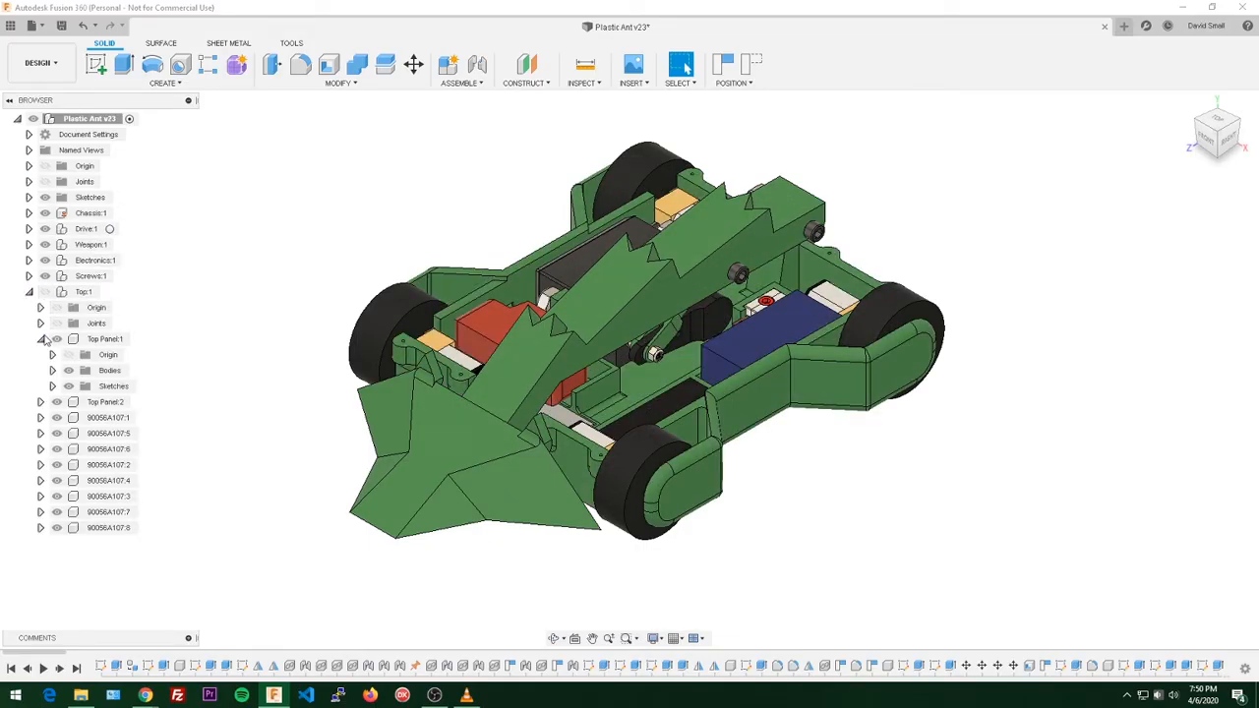
Step: Examine the top panels and screws nested inside the Top component, and collapse its branch in the browser
left_click(40, 338)
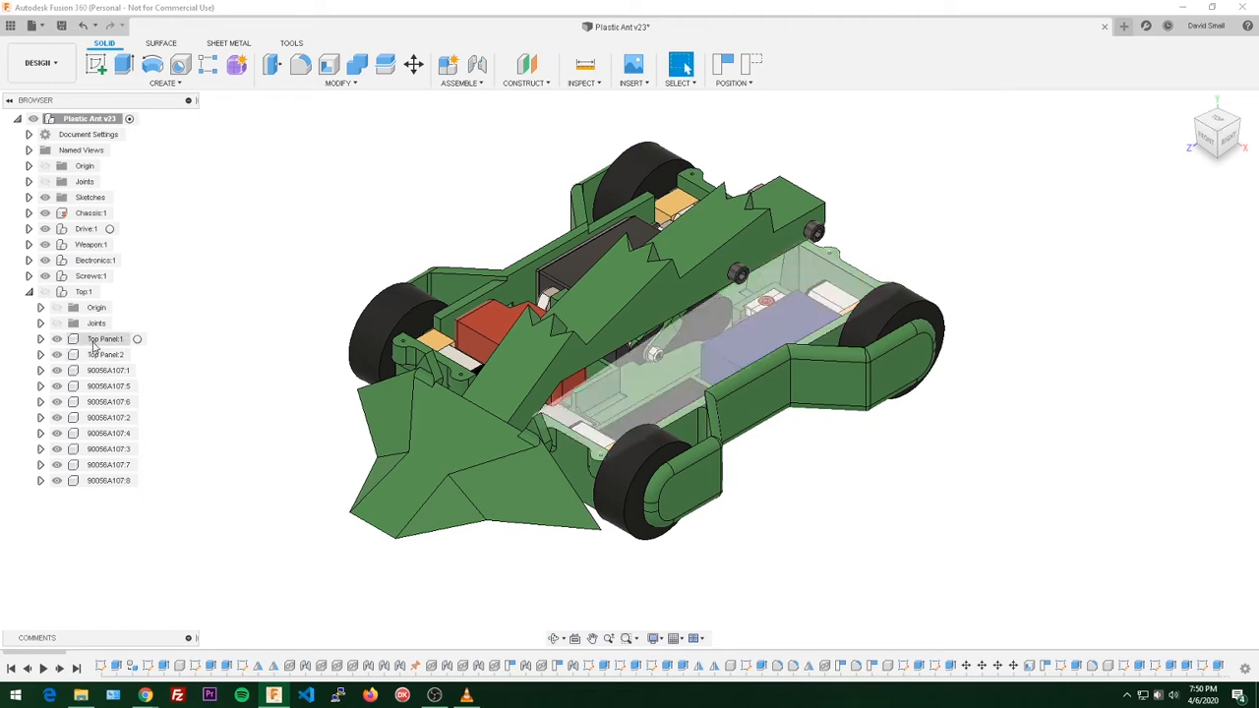
left_click(102, 340)
key("v")
left_click(102, 354)
key("v")
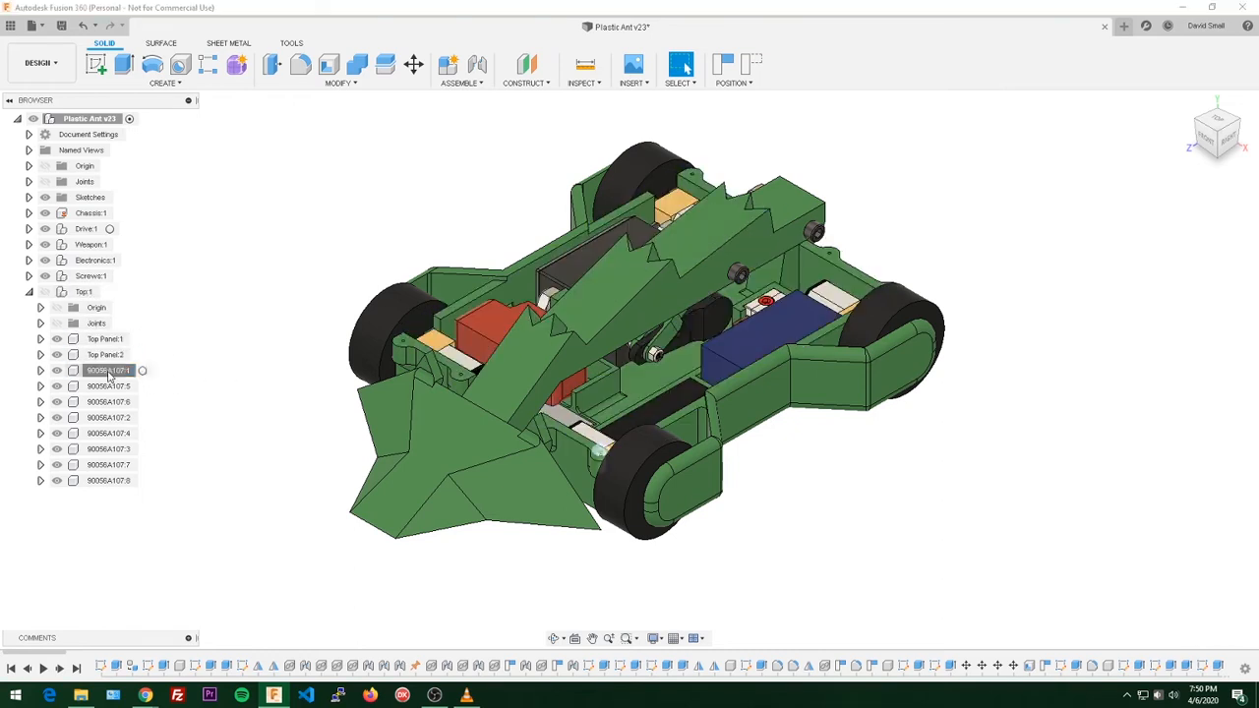
left_click(111, 387)
left_click(112, 403)
left_click(115, 420)
left_click(204, 382)
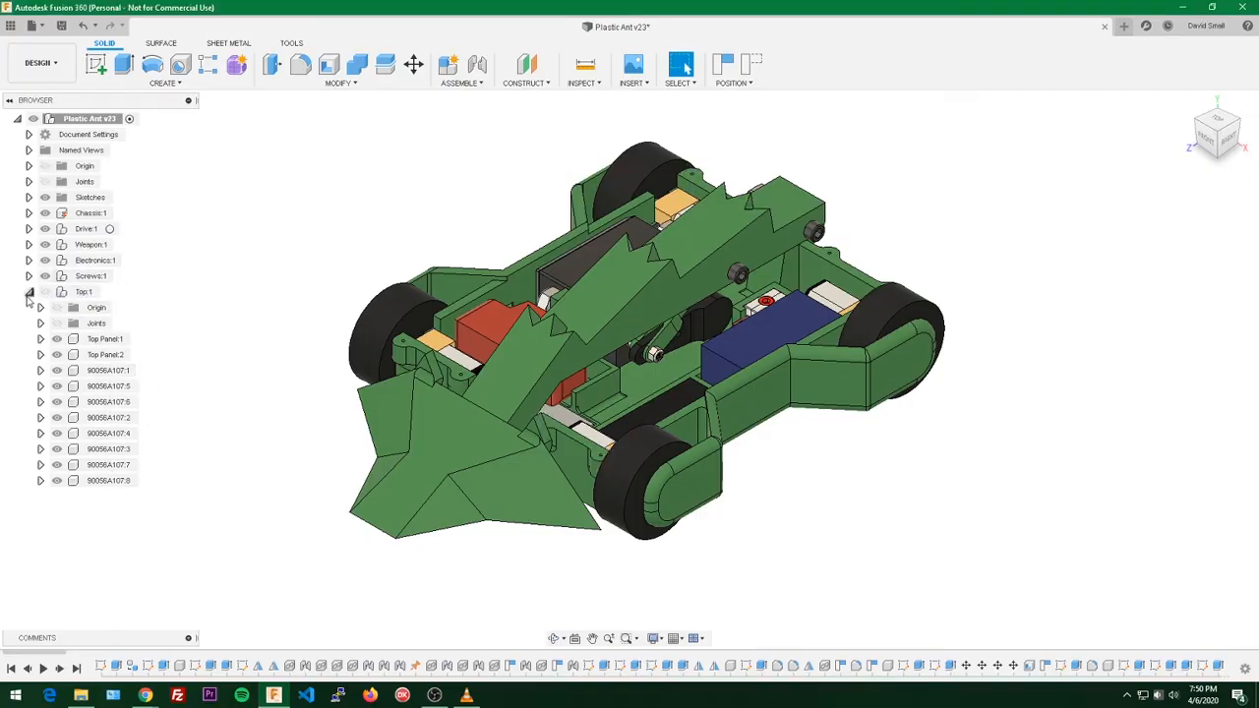
left_click(28, 292)
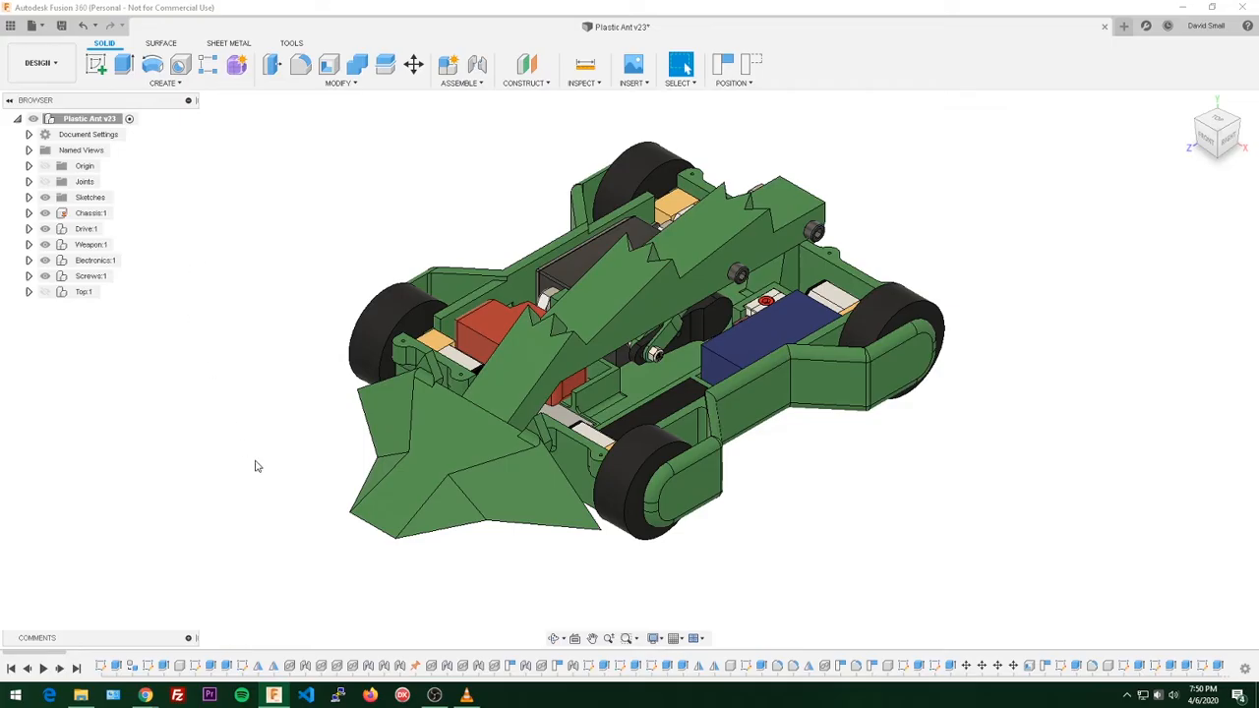
Step: Browse the design history and roll the history marker back to the Position10 feature
left_click_drag(59, 653, 571, 672)
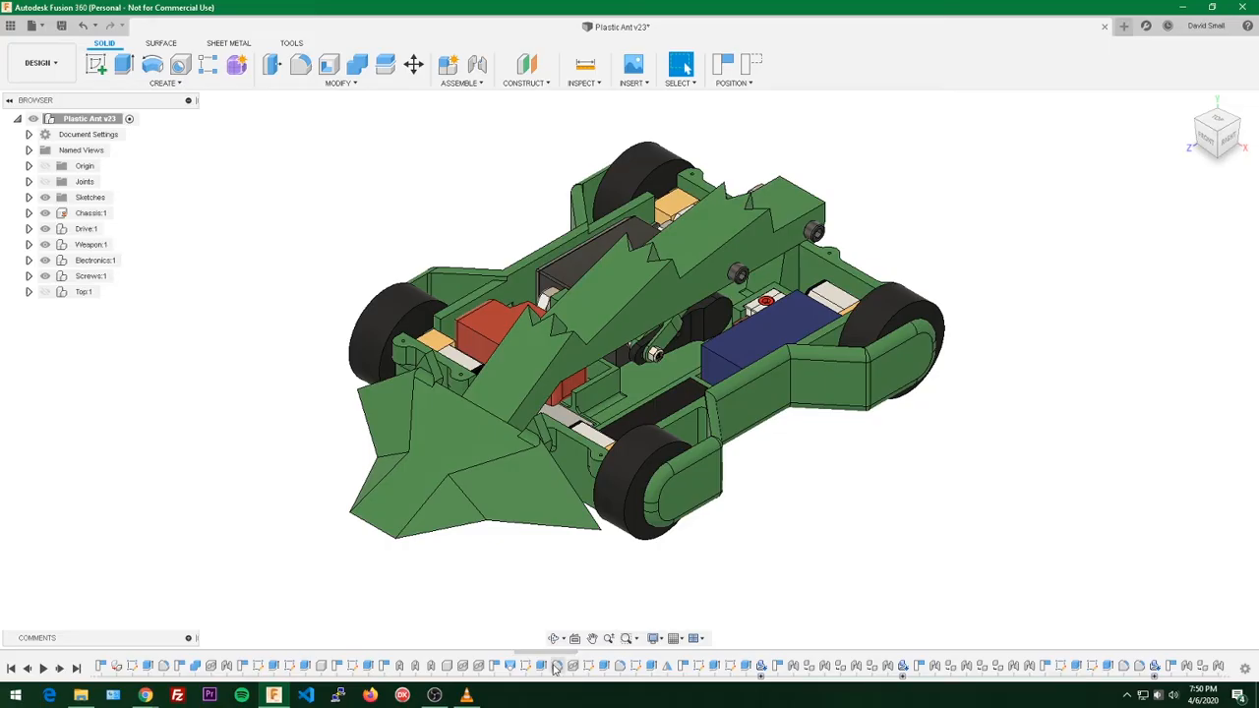
left_click(557, 667)
left_click(792, 566)
left_click_drag(550, 653, 408, 654)
right_click(403, 668)
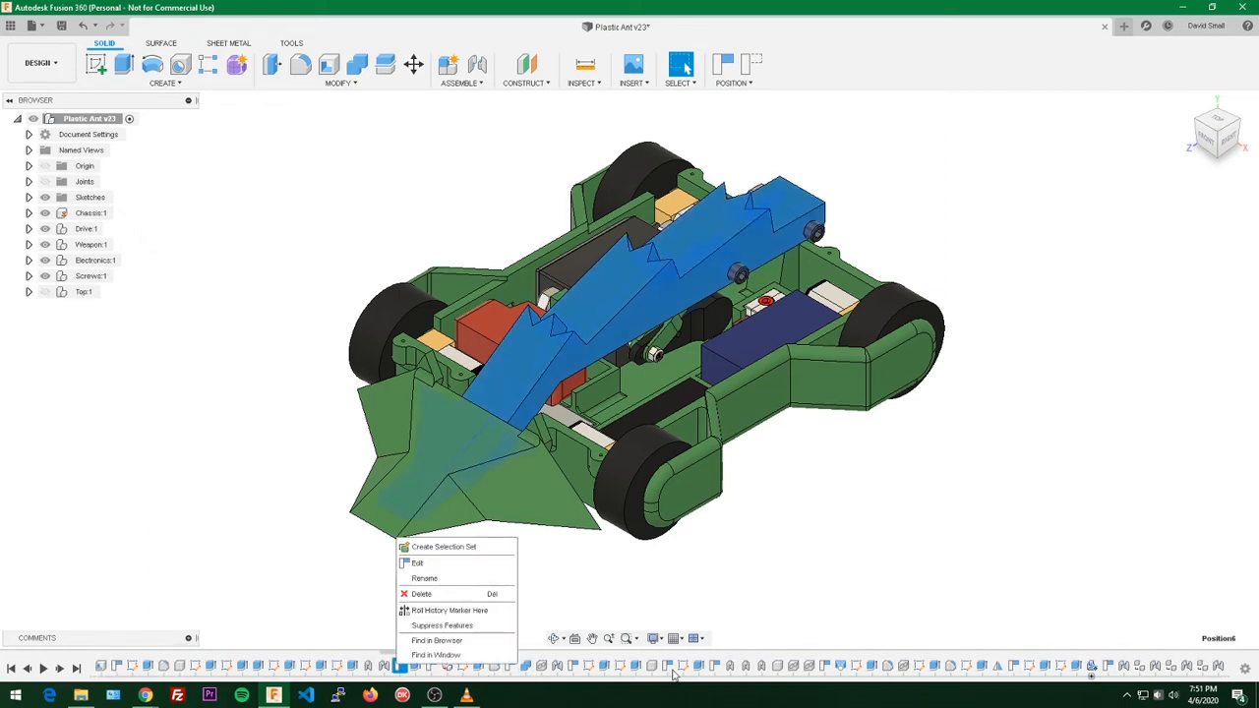
right_click(678, 669)
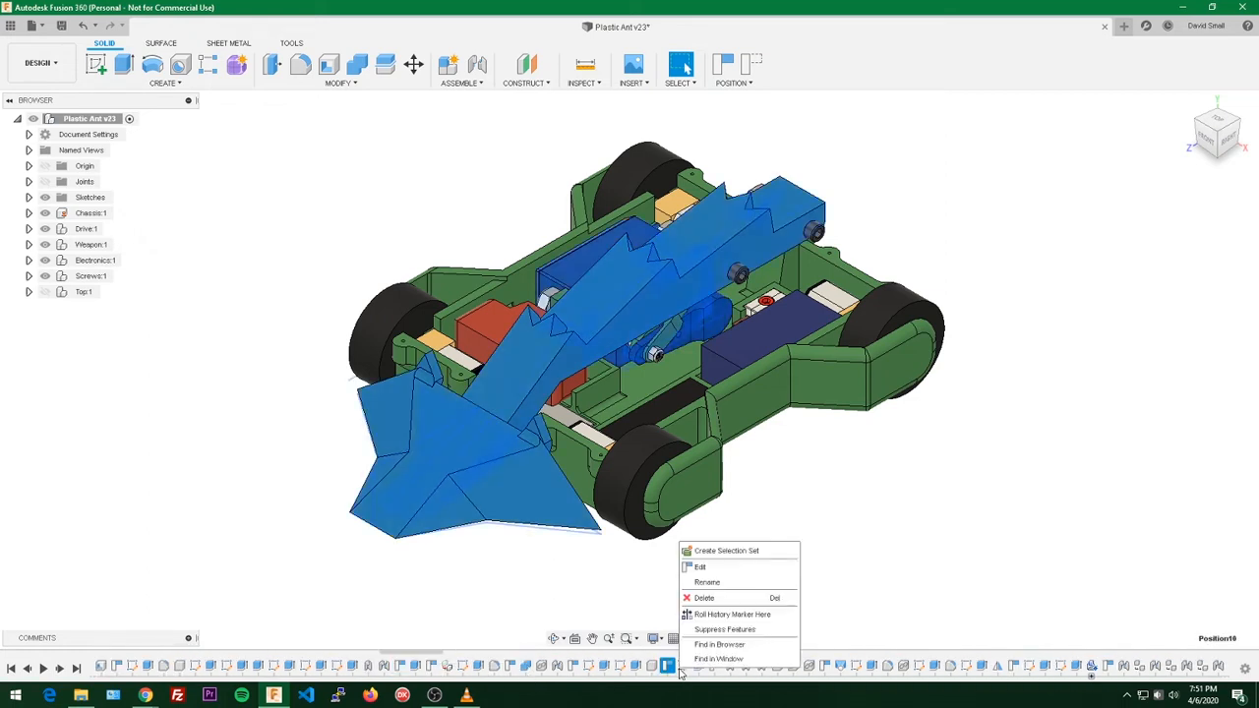
left_click(733, 617)
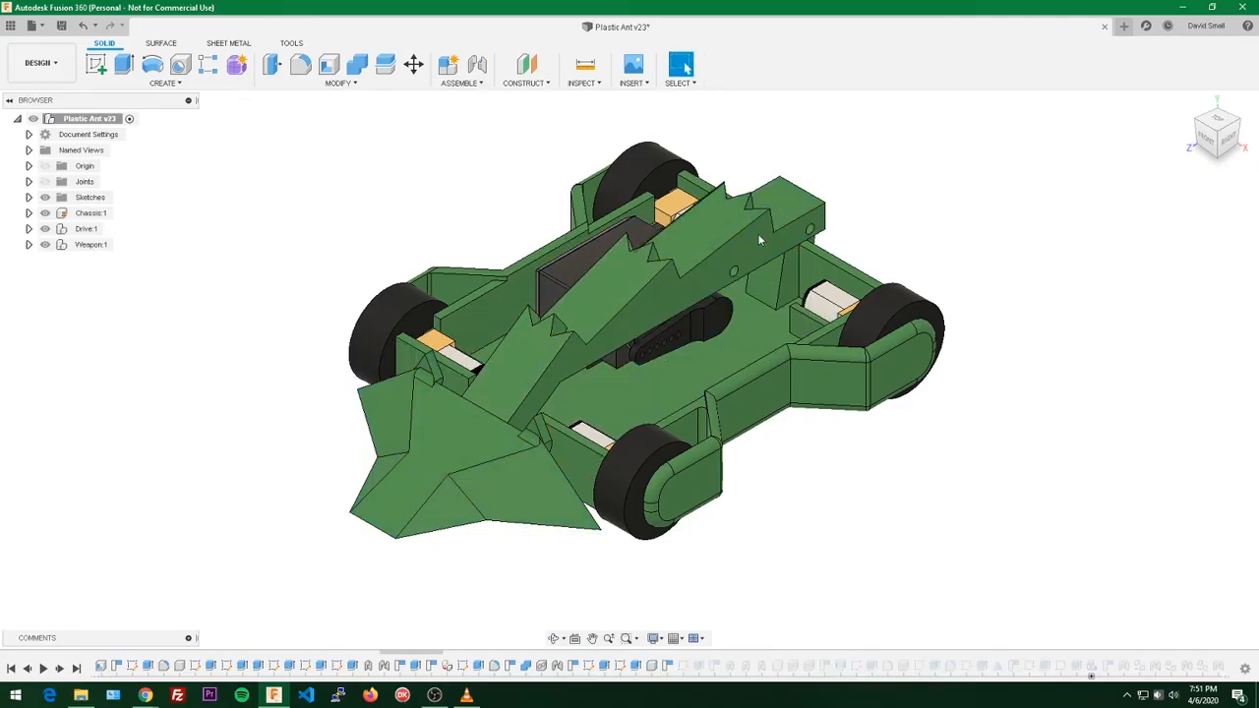
Step: Advance the design history feature by feature from the rolled-back point, and play the remaining features
left_click(60, 669)
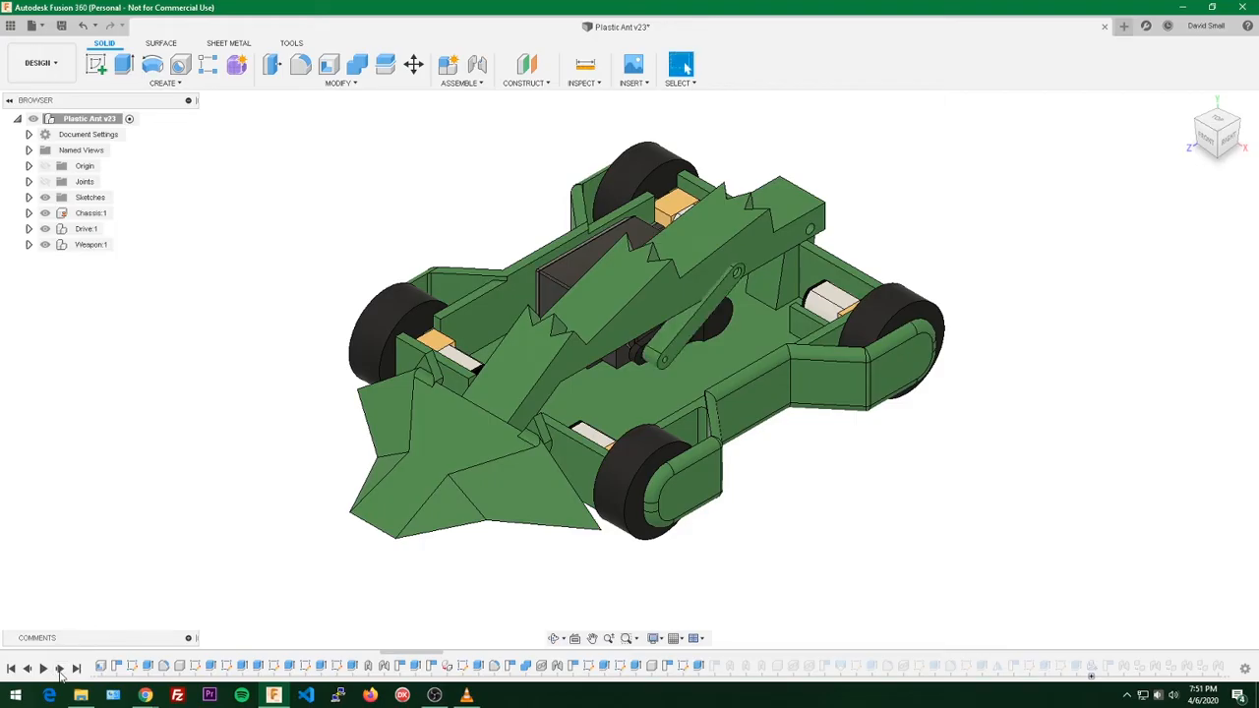
left_click(60, 669)
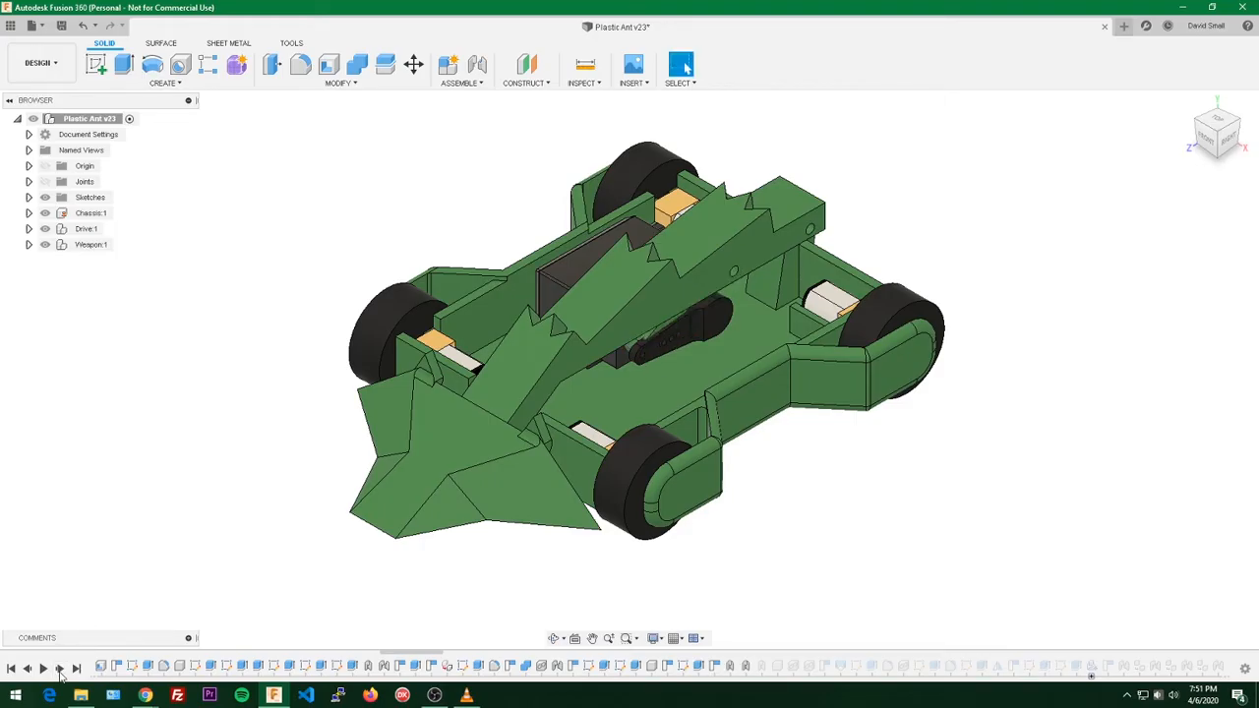
left_click(60, 669)
left_click(60, 669)
left_click(60, 669)
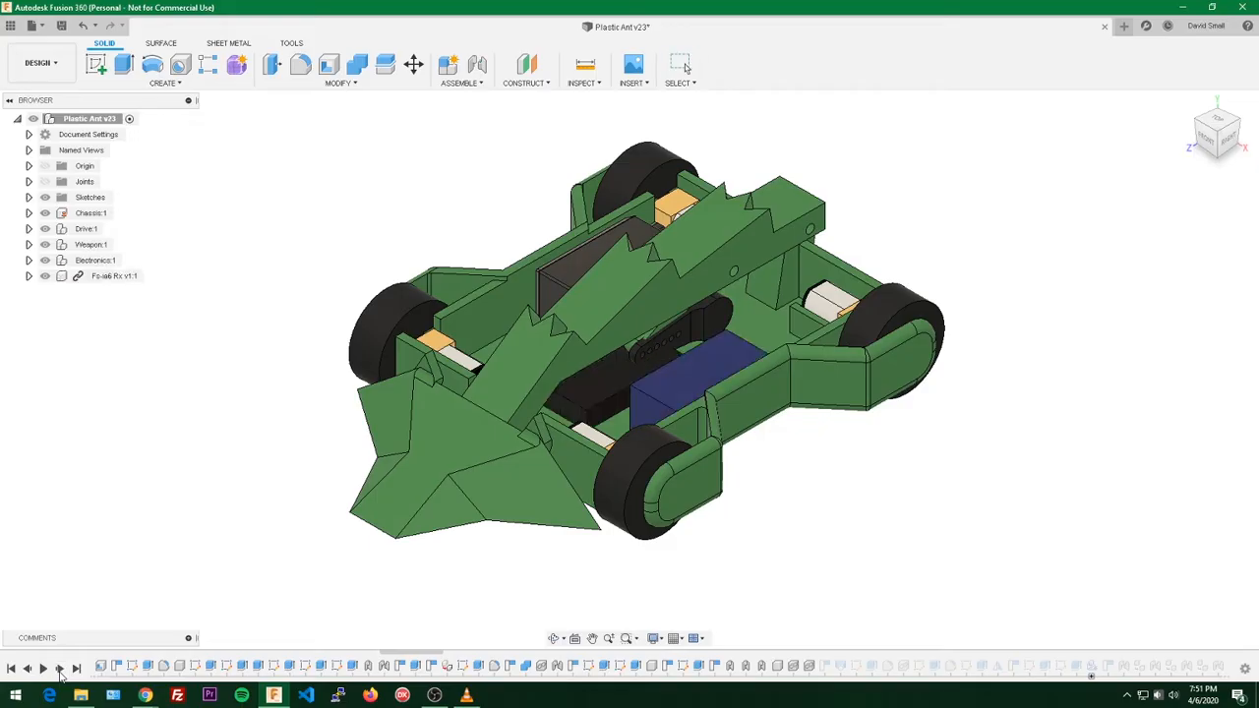
left_click(60, 669)
left_click(43, 669)
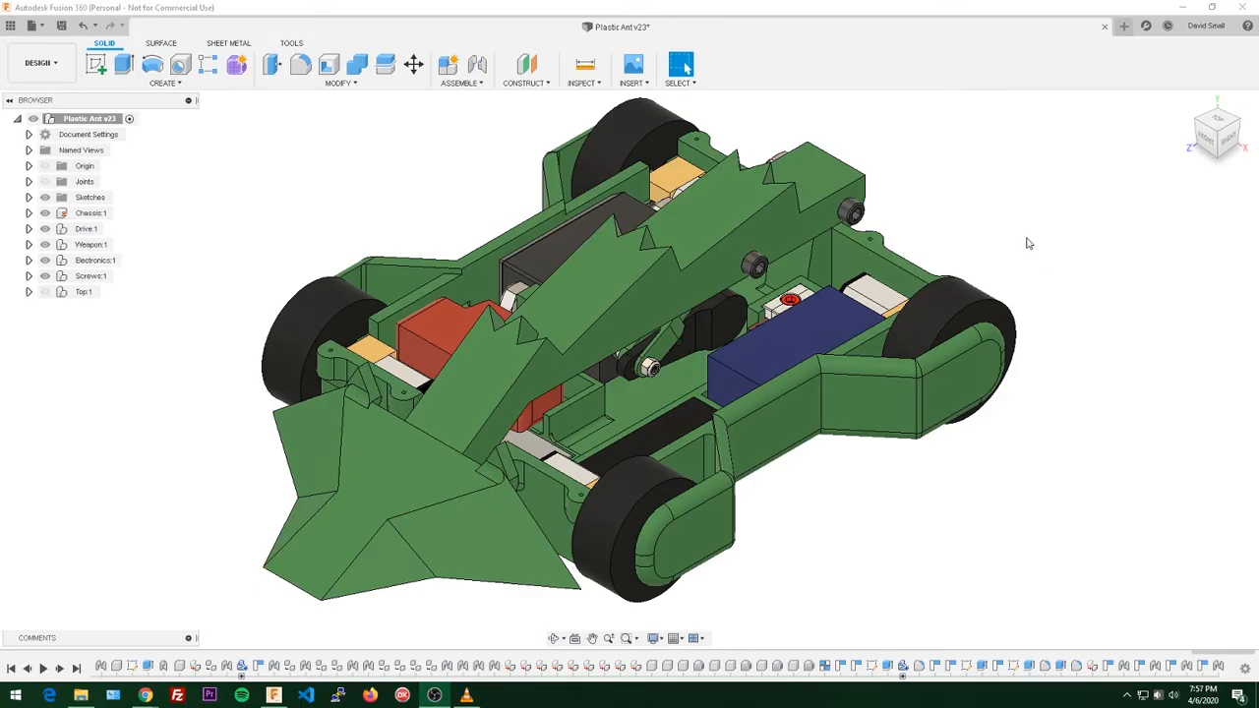
Step: Pan and orbit around the robot model, and restore the home view
middle_click_drag(1026, 237, 1064, 251)
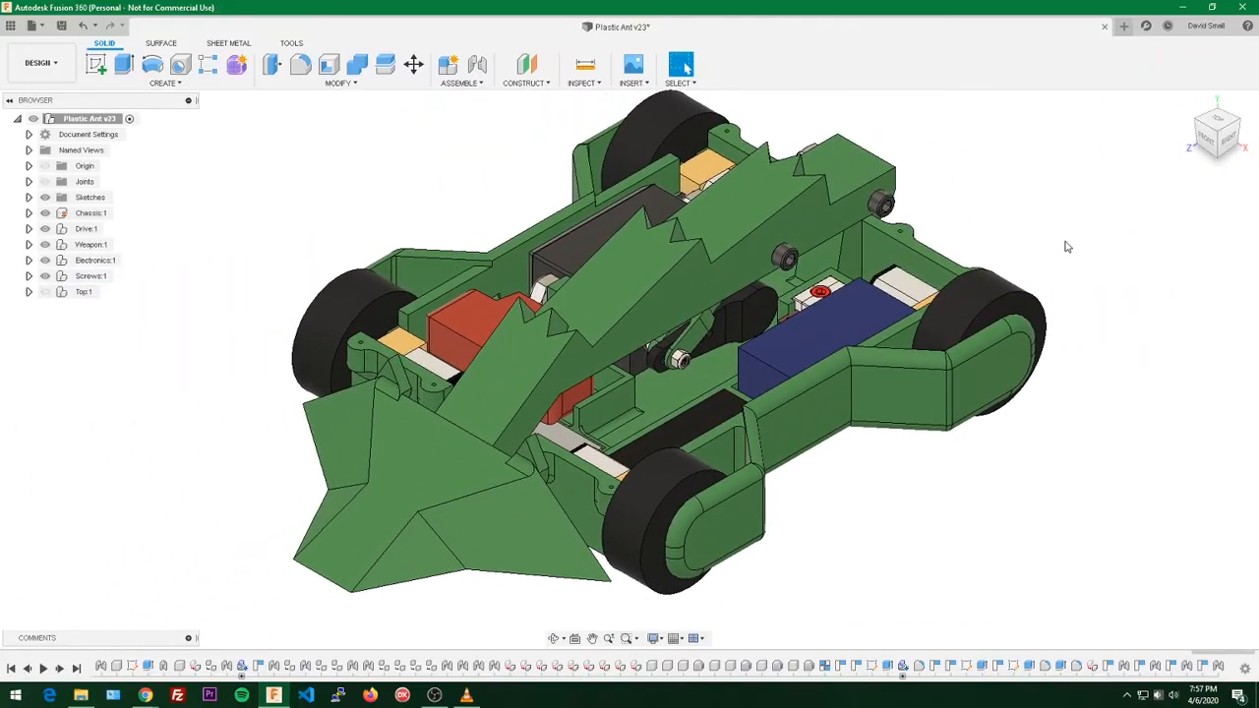
mouse_move(1068, 247)
middle_mouse_down("shift")
mouse_move(1115, 225)
mouse_move(1091, 253)
middle_mouse_up("shift")
middle_click_drag(891, 433, 470, 222, "shift")
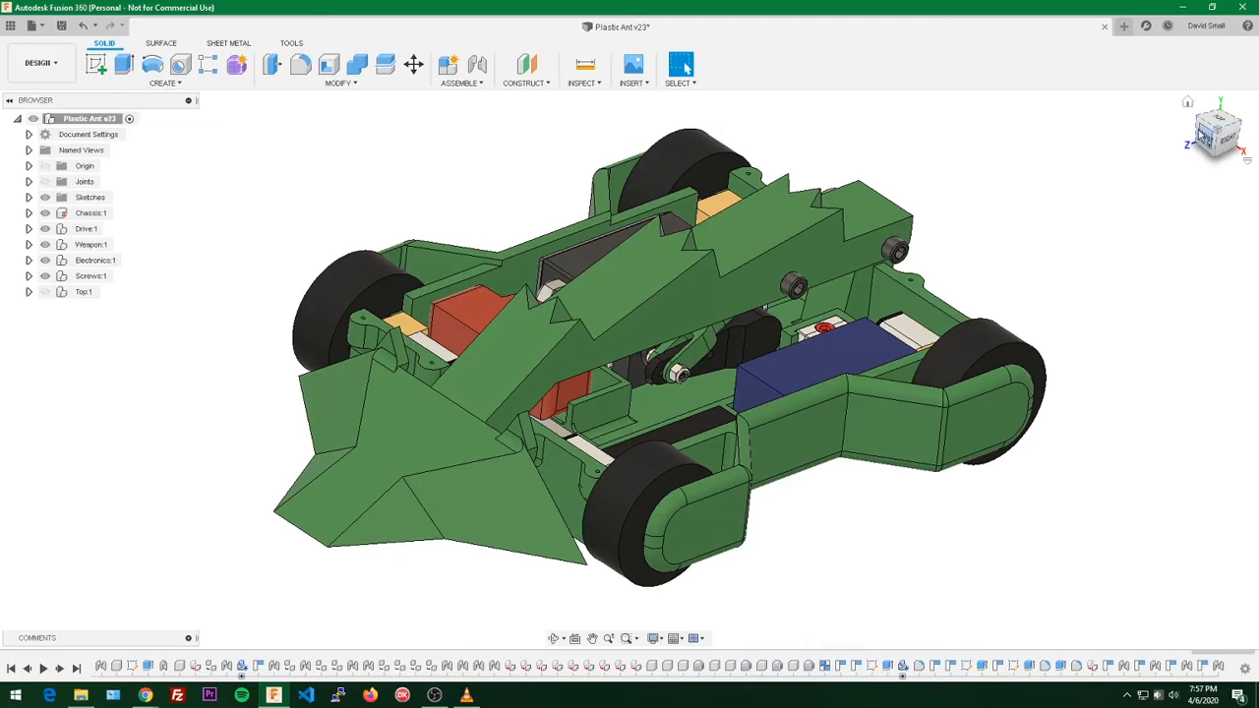
left_click(1187, 103)
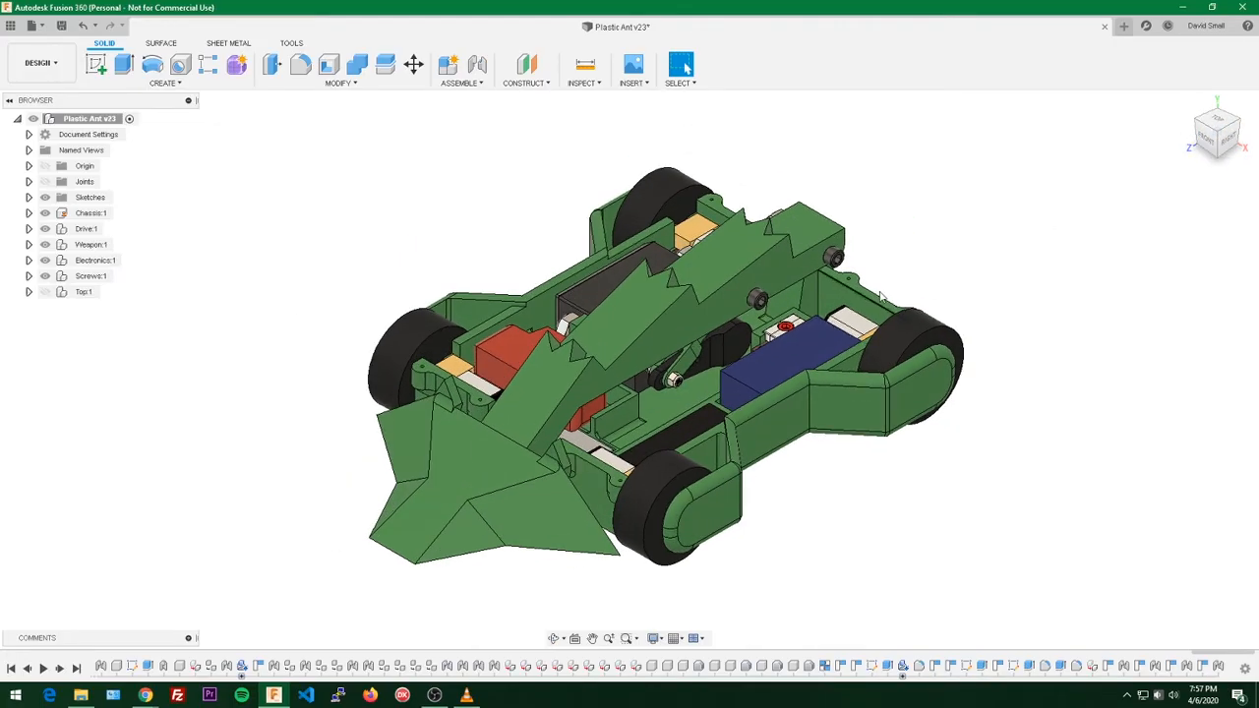
Step: View the robot model from the top, front and left sides, orbit it, and restore the home view
middle_click_drag(940, 257, 969, 233)
left_click(1224, 123)
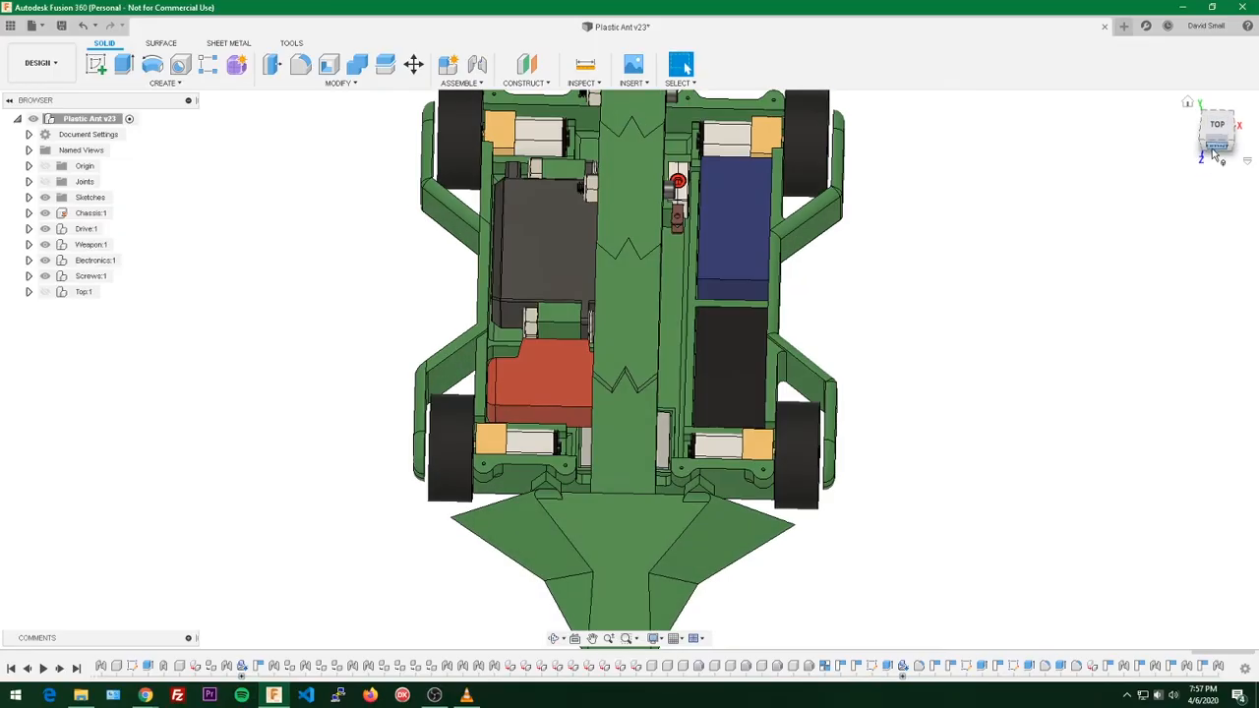
left_click(1216, 159)
left_click(1238, 132)
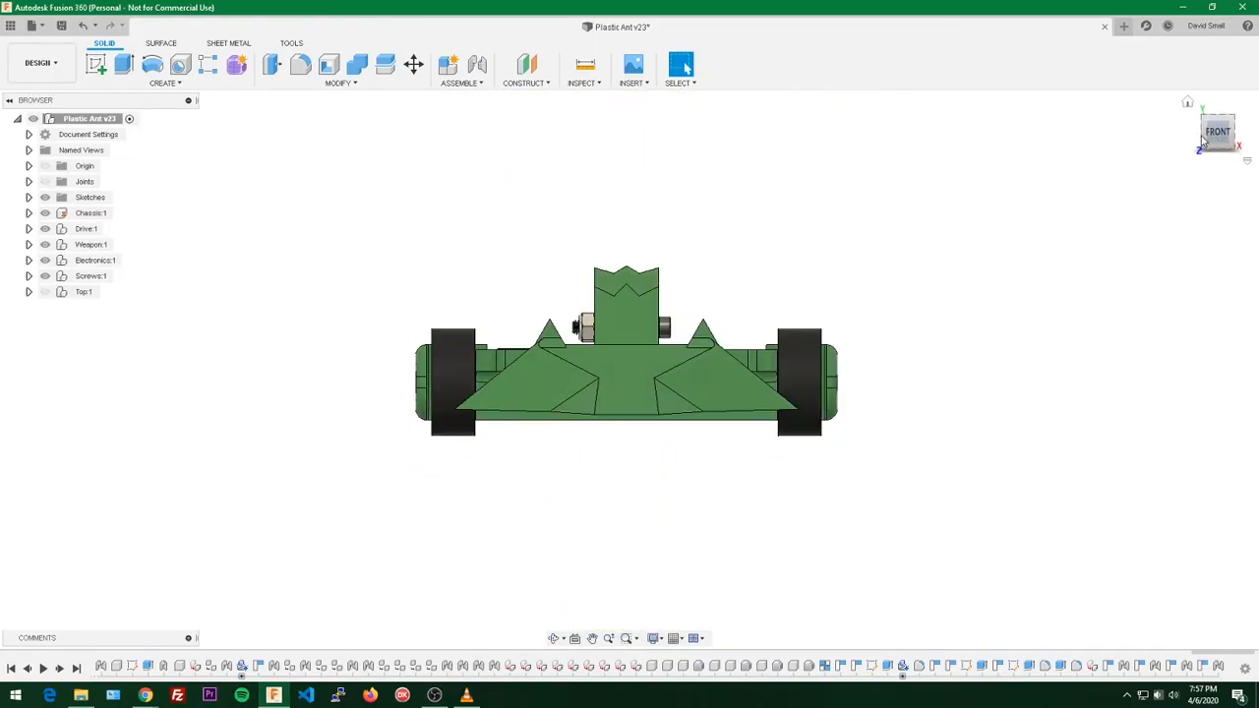
left_click(1232, 134)
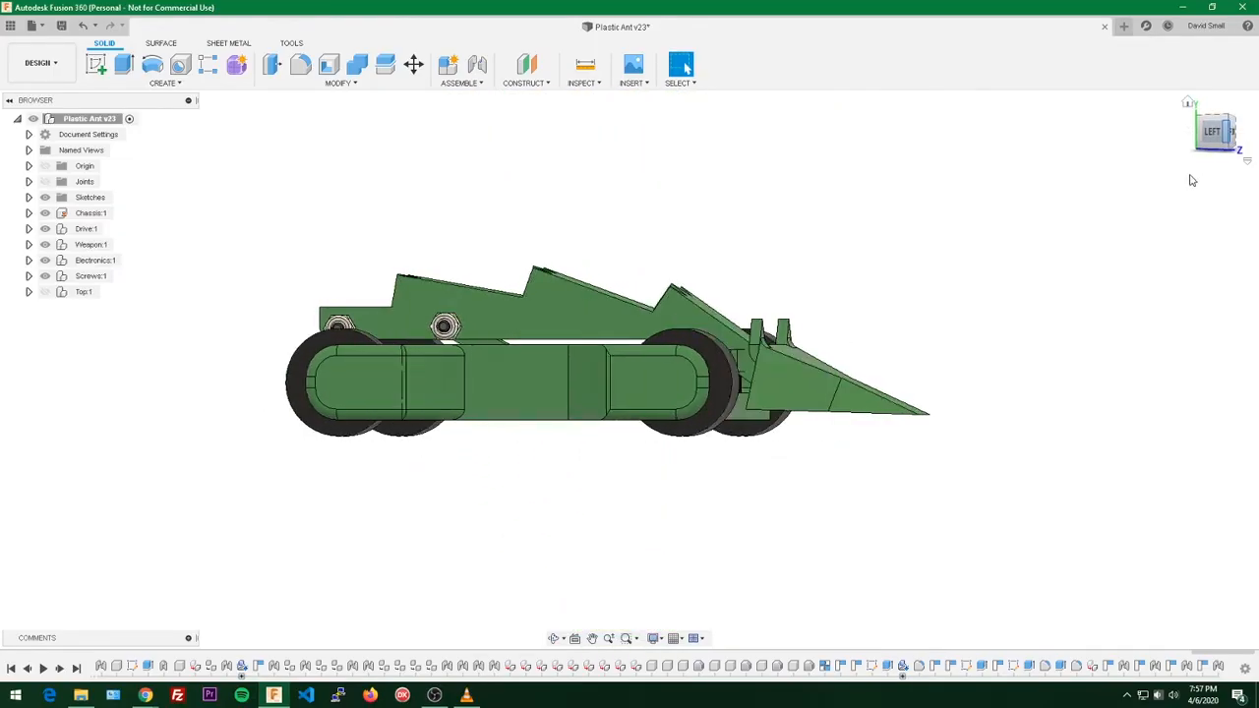
middle_click_drag(1015, 245, 899, 289, "shift")
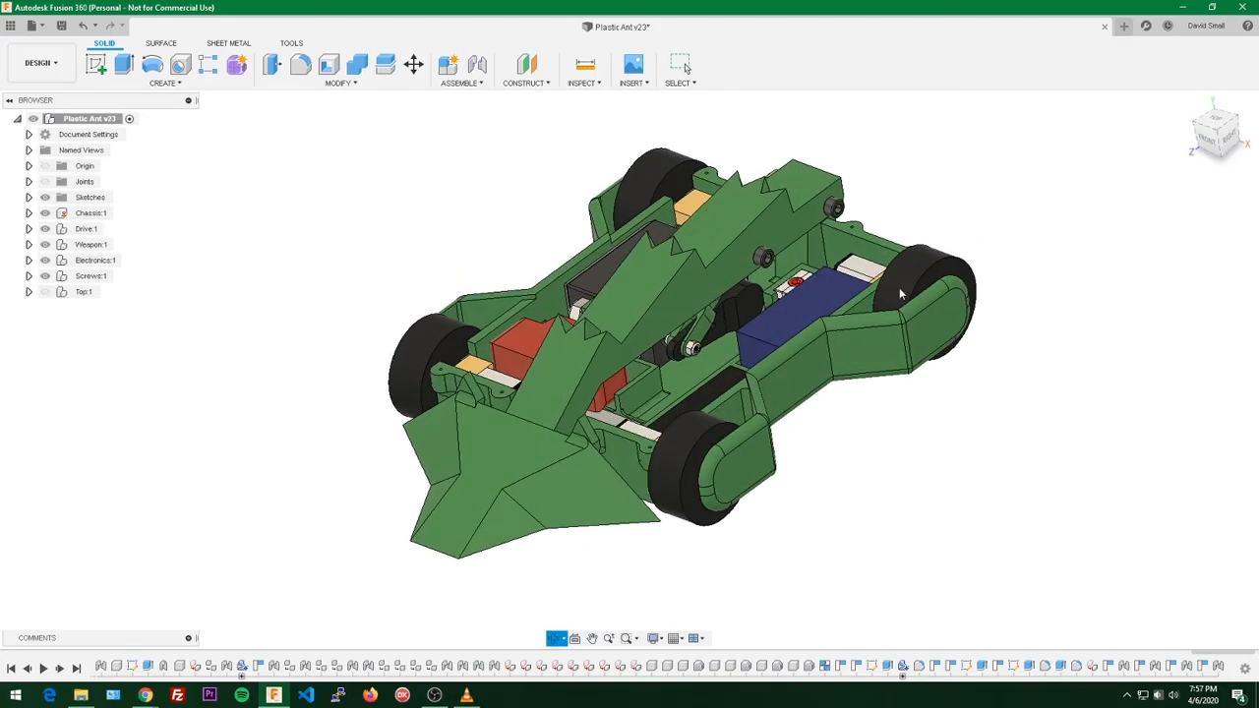
left_click(1188, 102)
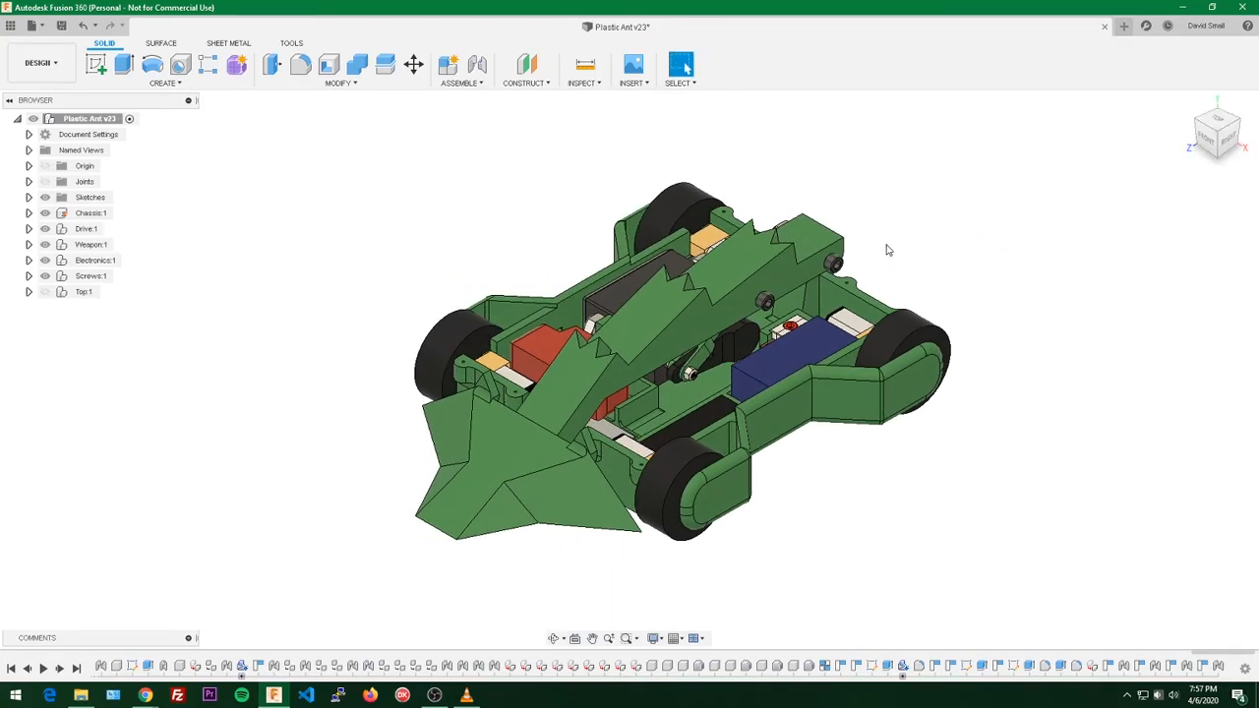
Step: Zoom in and out on the robot model and pan it sideways
scroll(968, 266, "up", 3)
scroll(967, 267, "down", 3)
scroll(967, 267, "up", 2)
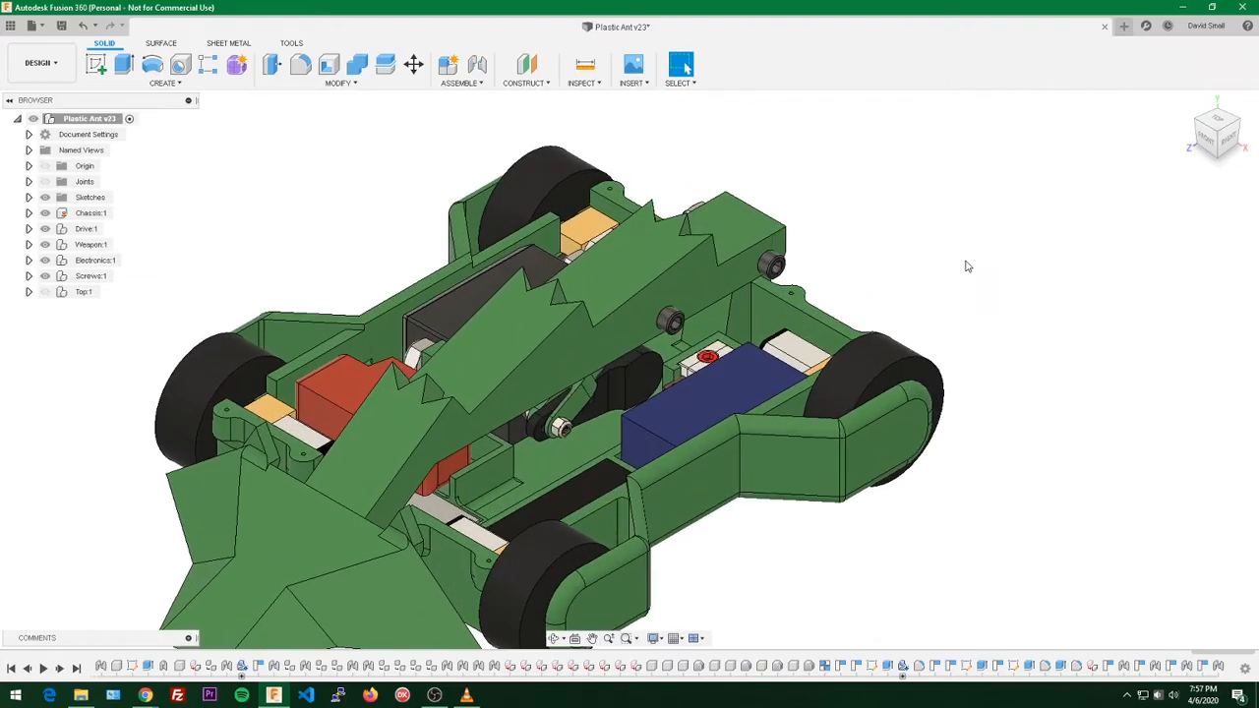
scroll(955, 272, "down", 1)
middle_click_drag(941, 276, 1037, 245)
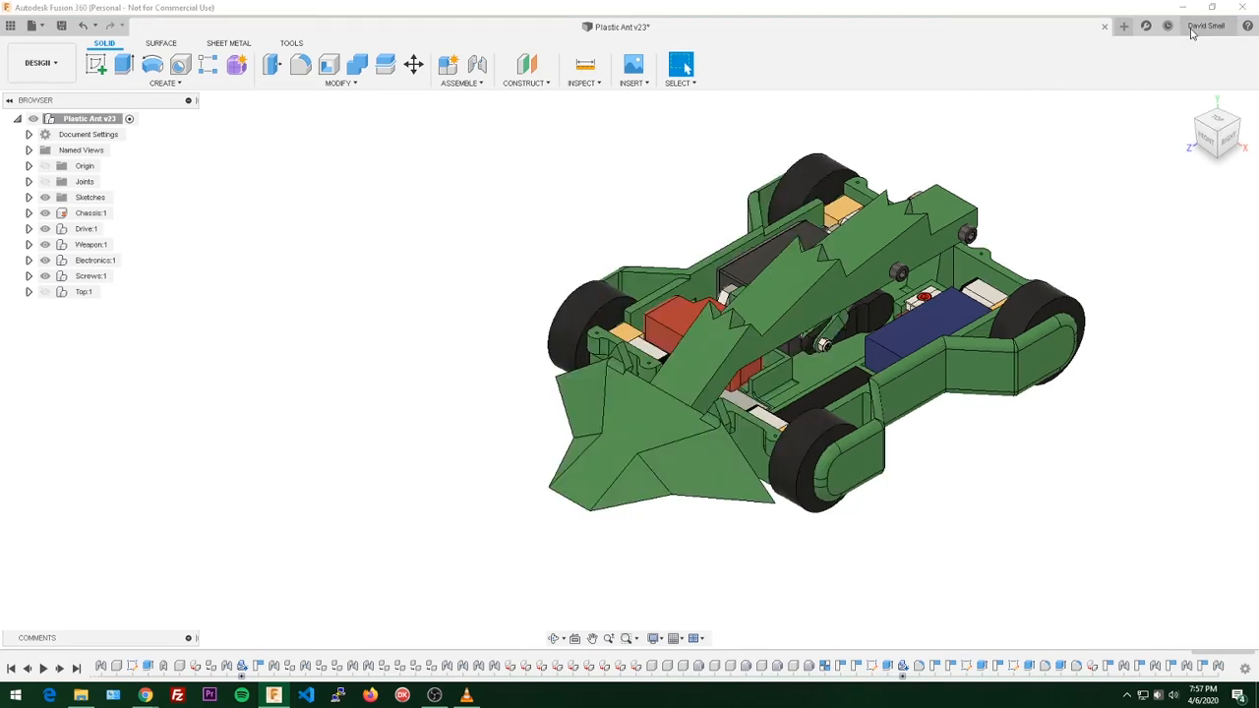
Step: Examine the general preferences for pan, zoom and orbit shortcuts and the reverse zoom direction option
left_click(1192, 32)
left_click(1138, 123)
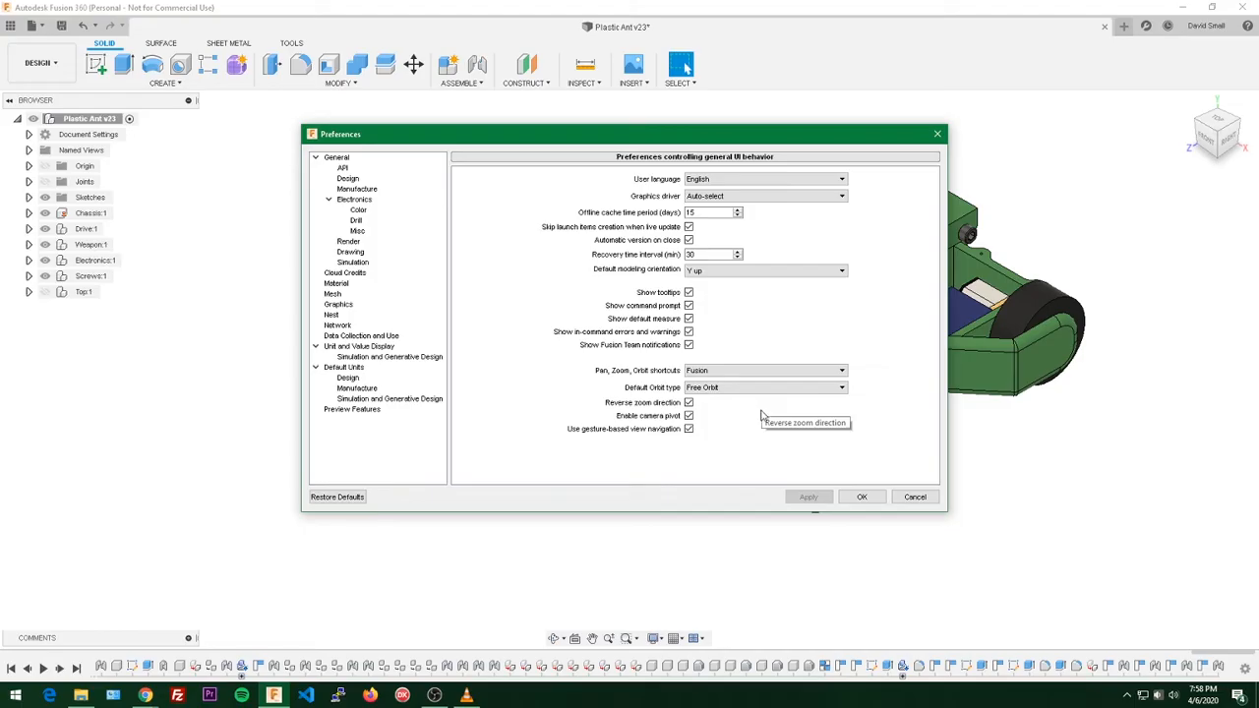
left_click(861, 496)
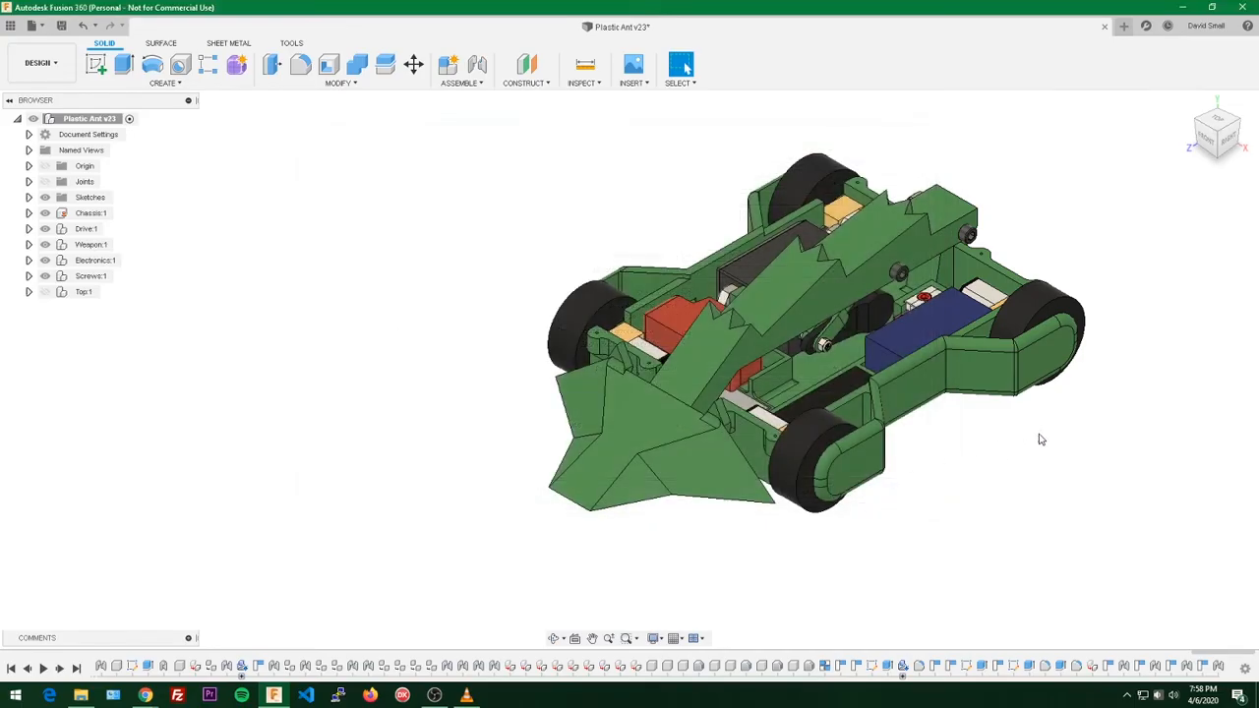
middle_click_drag(1040, 439, 888, 416)
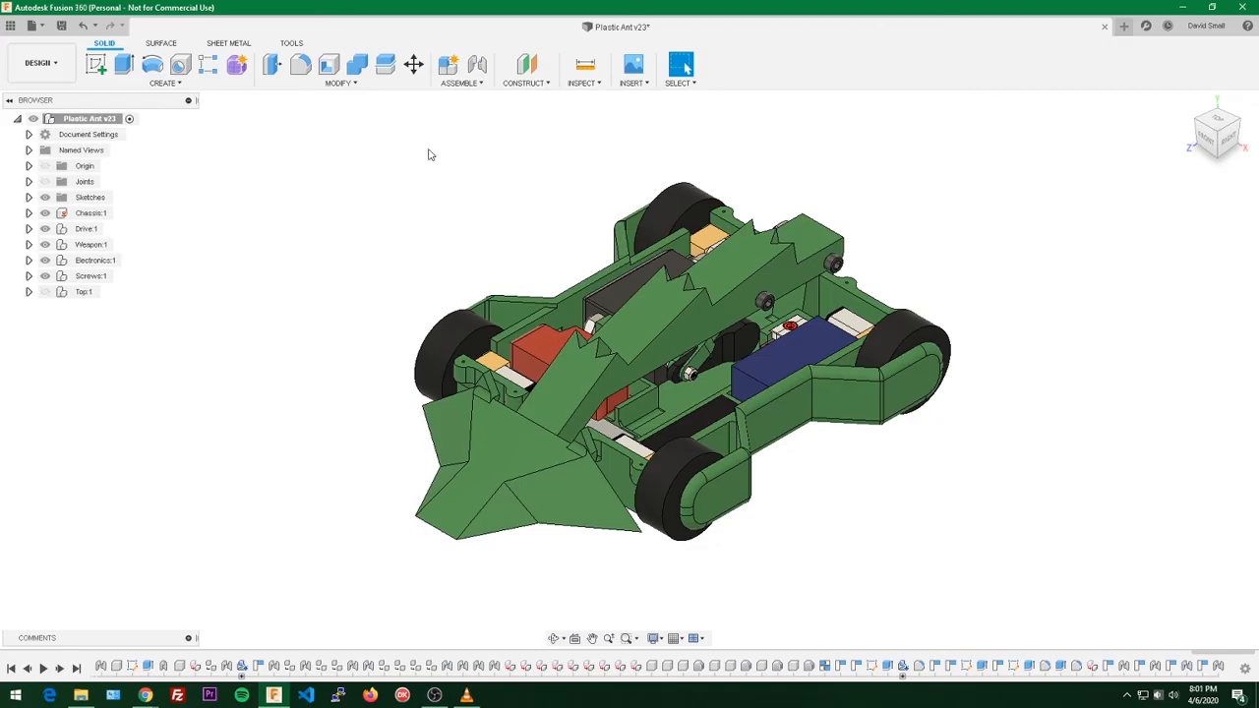
Step: Create a new project named Foxant in the list of all projects
left_click(12, 25)
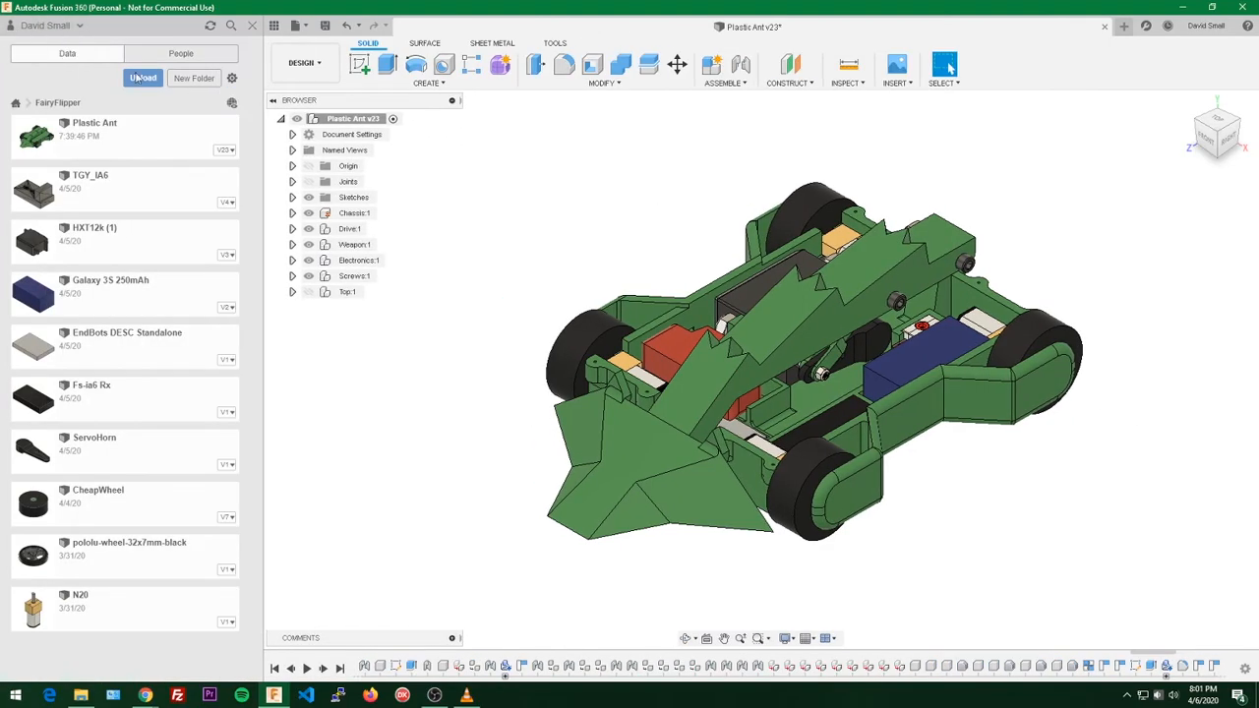
left_click(15, 102)
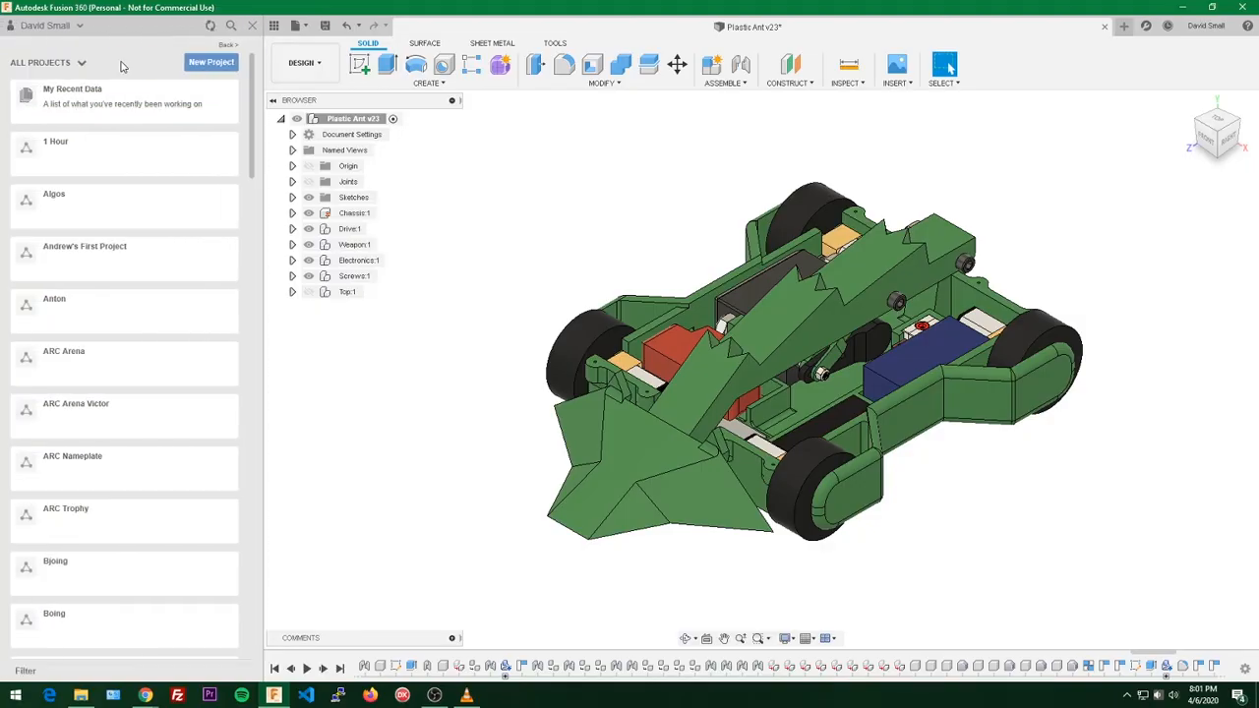
left_click(204, 64)
left_click_drag(120, 91, 25, 93)
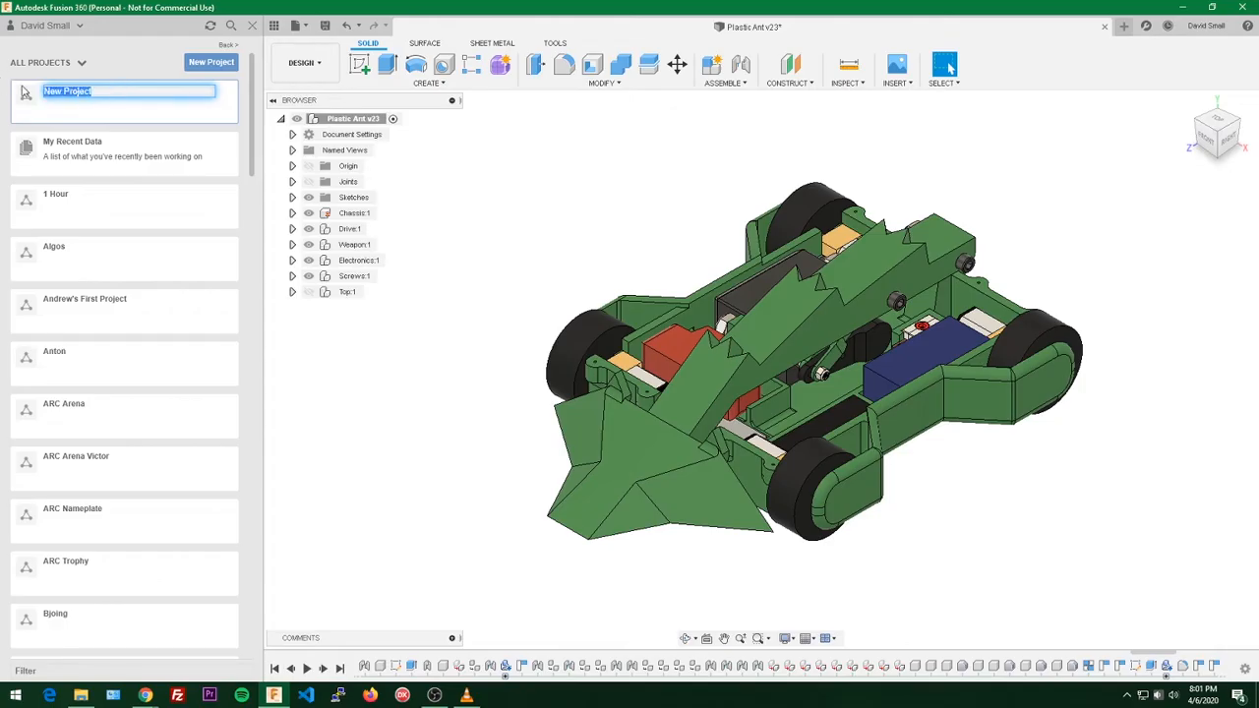
type("P")
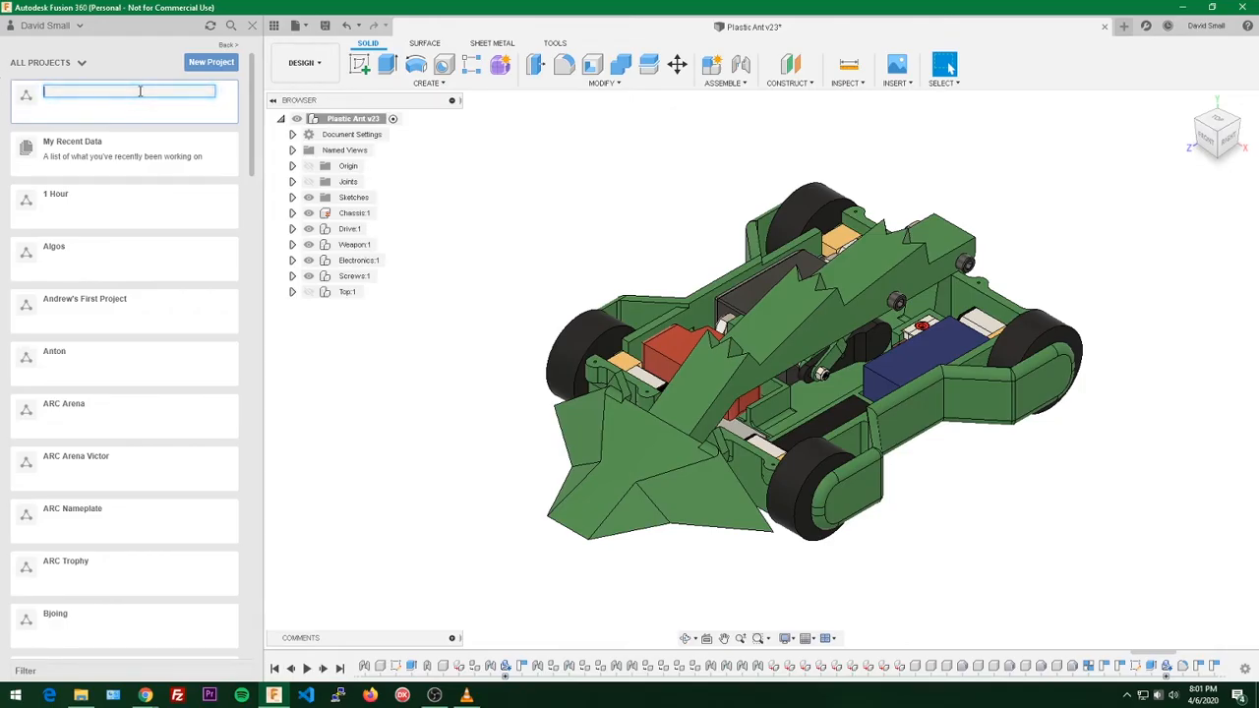
type("Fox")
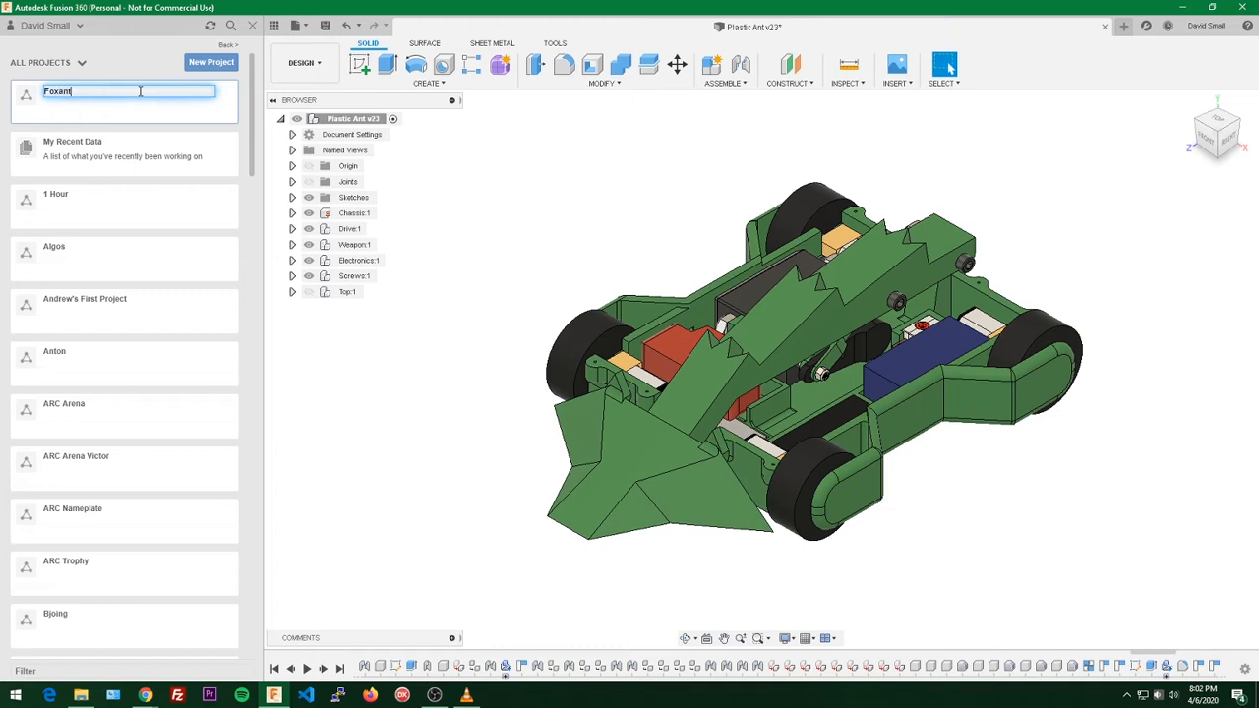
type("ant")
key("Return")
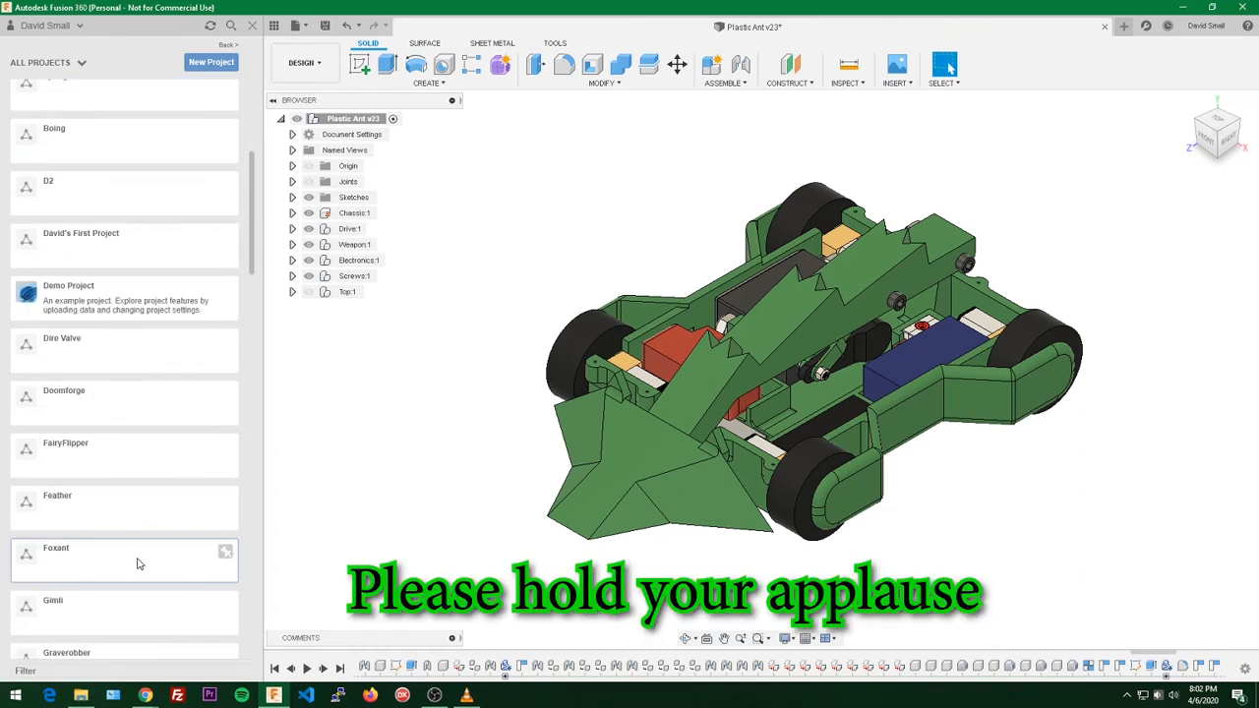
Step: Open the Foxant project and start a new blank design
left_click(138, 564)
left_click(295, 29)
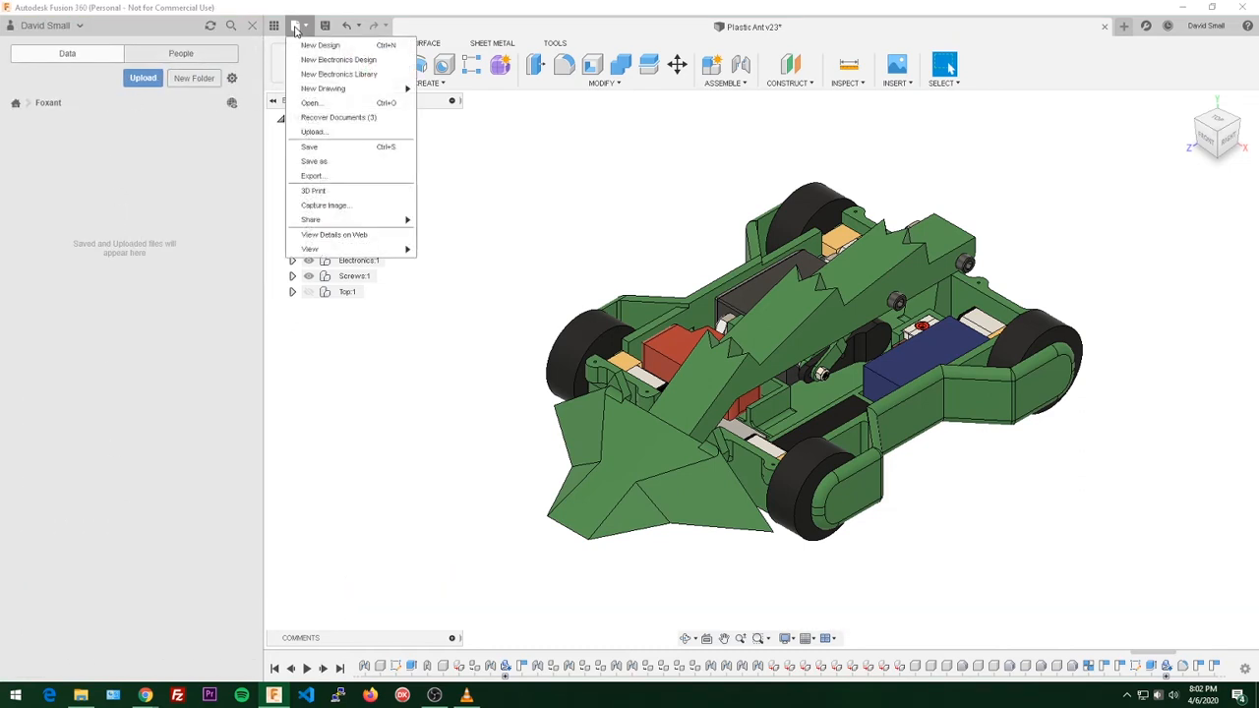
left_click(313, 45)
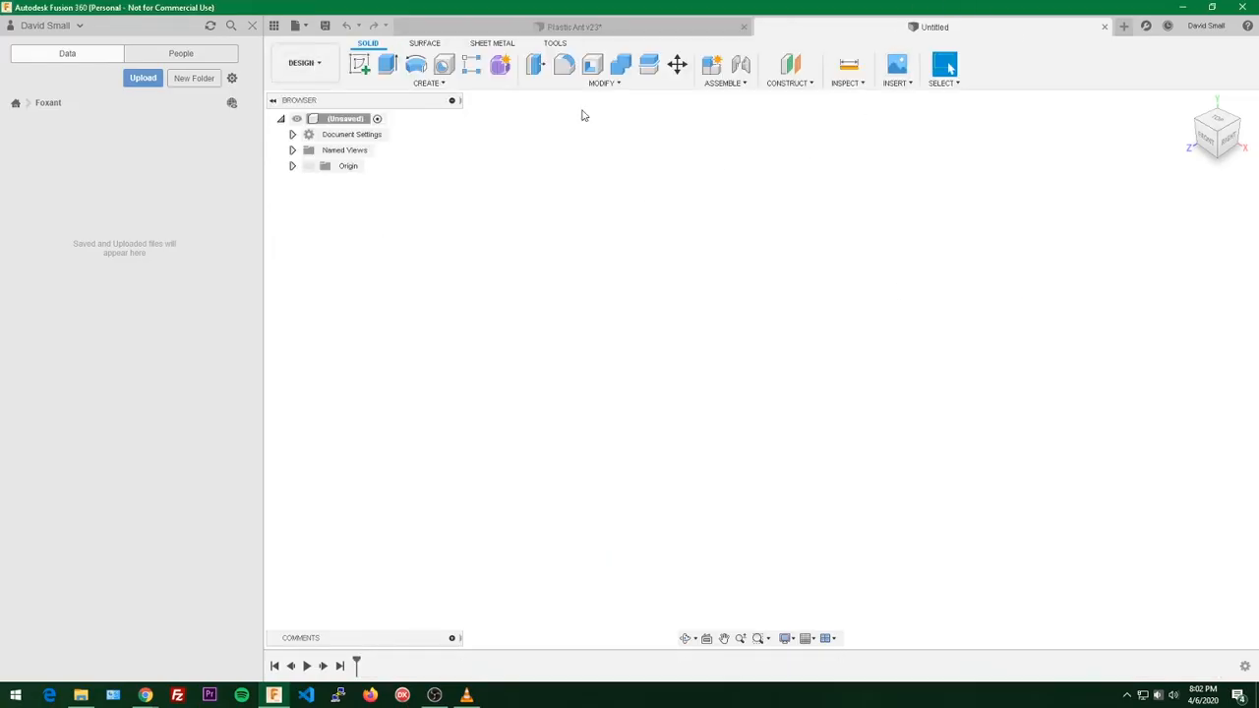
Step: Close the Plastic Ant design and save the untitled design as Foxant V1 in the Foxant project
left_click(580, 27)
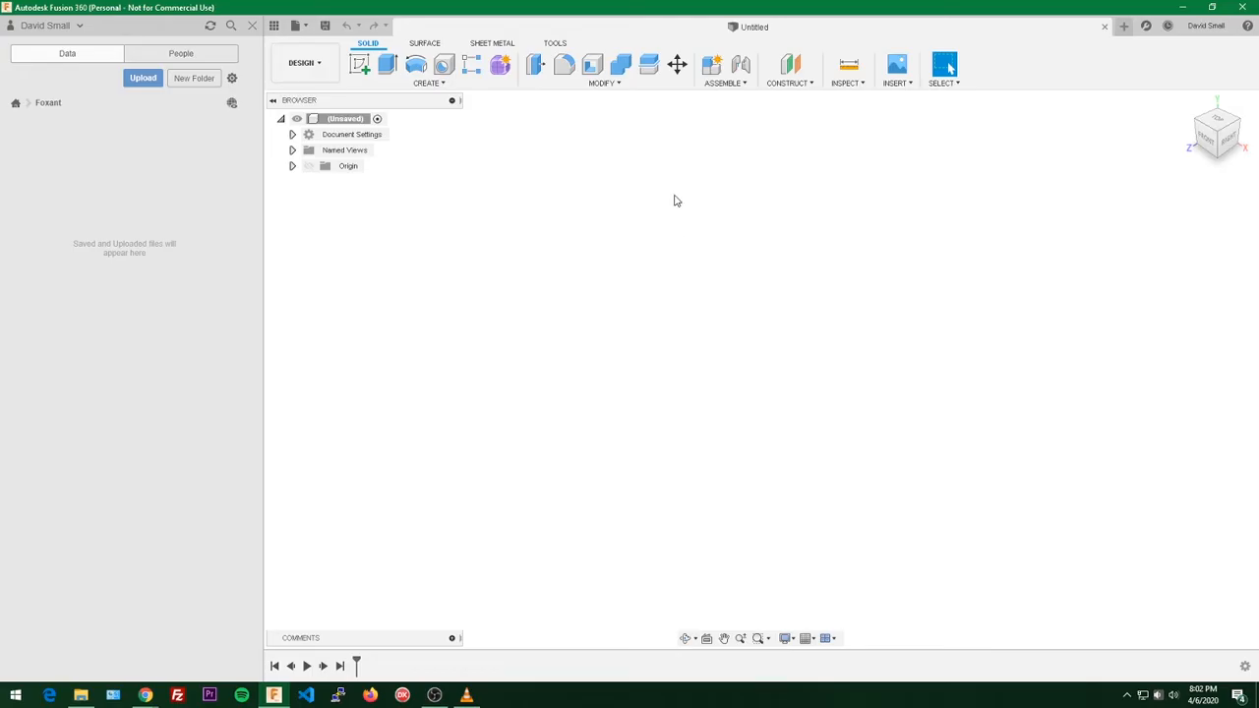
left_click(324, 26)
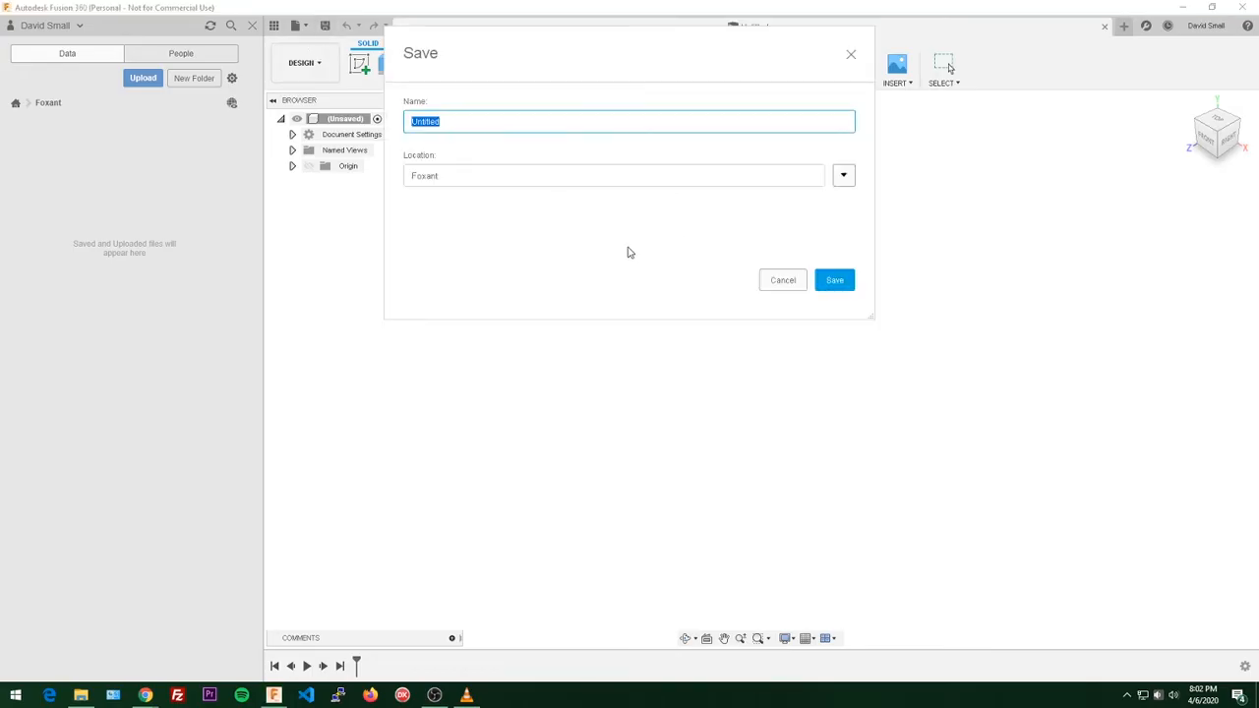
type("Foxant V1")
left_click(832, 279)
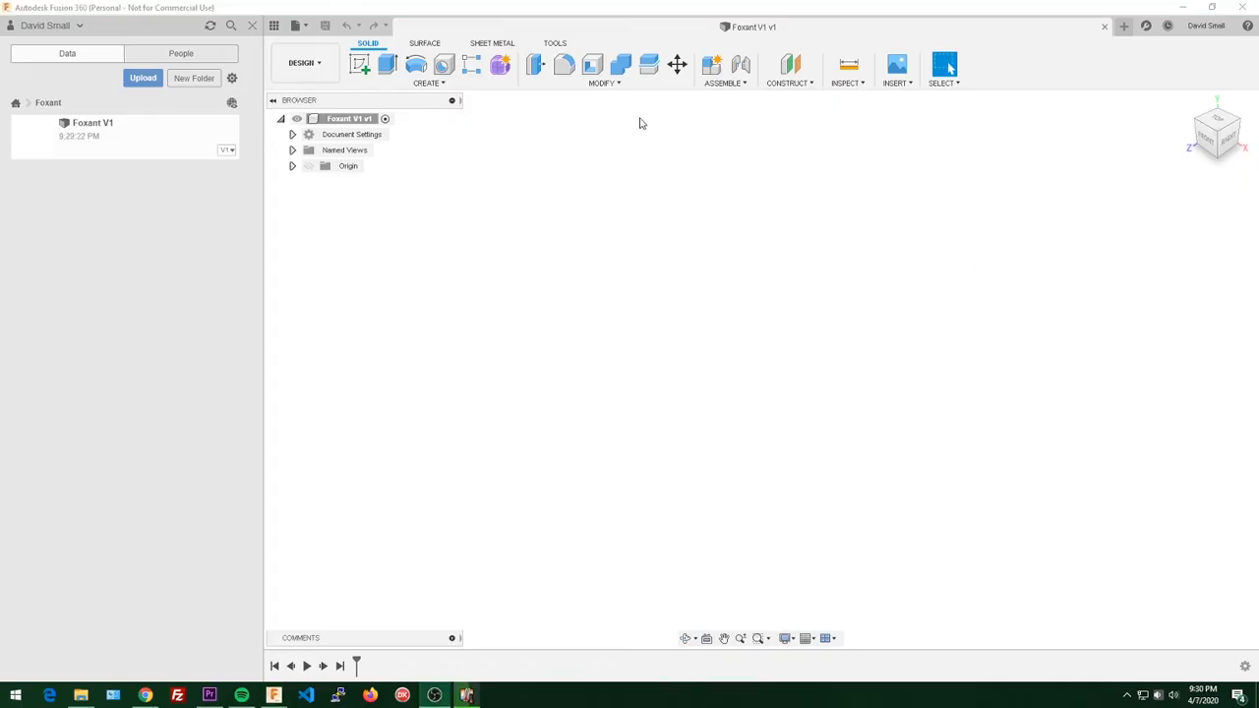
left_click(783, 214)
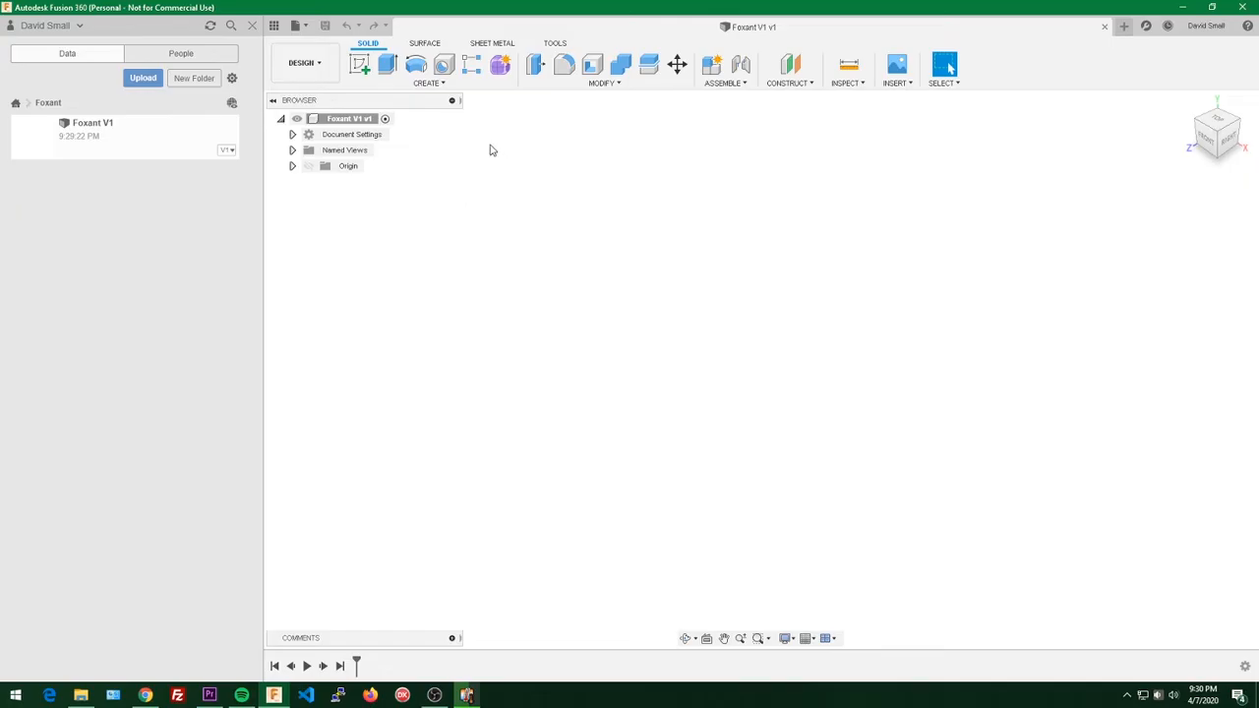
Step: Add a new component under the top-level Foxant V1 component and name it Chassis
right_click(360, 122)
left_click(396, 128)
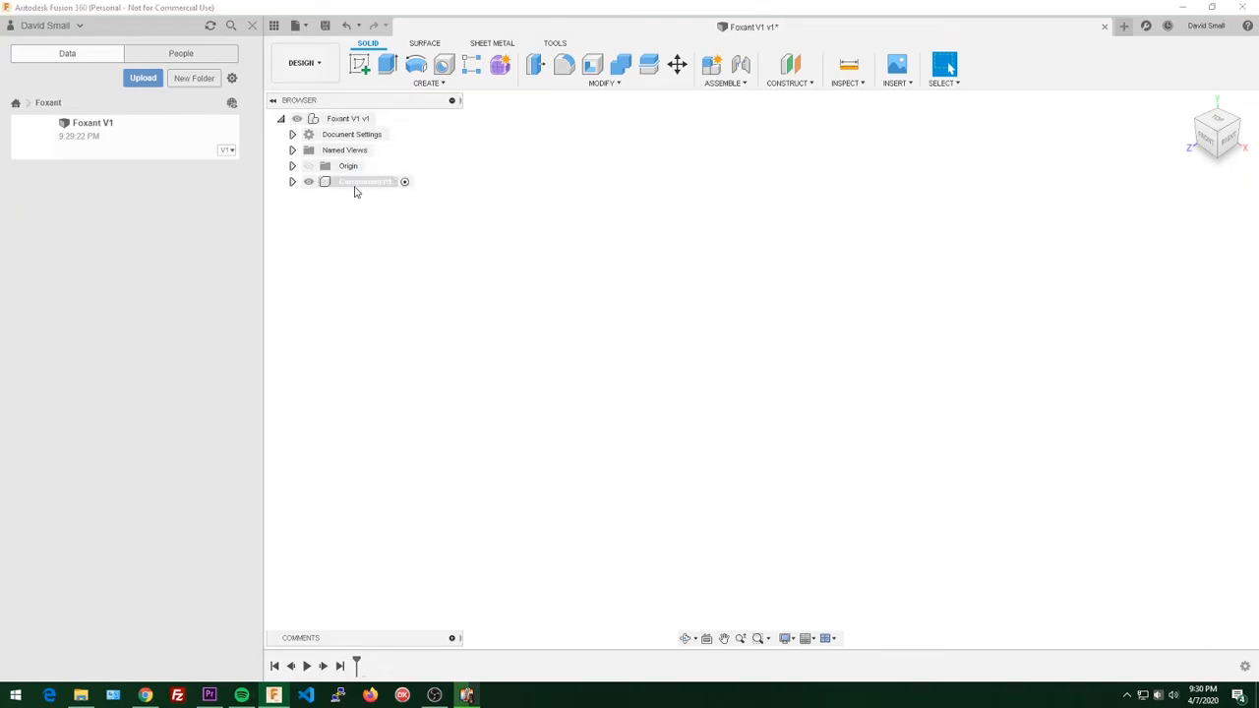
right_click(344, 118)
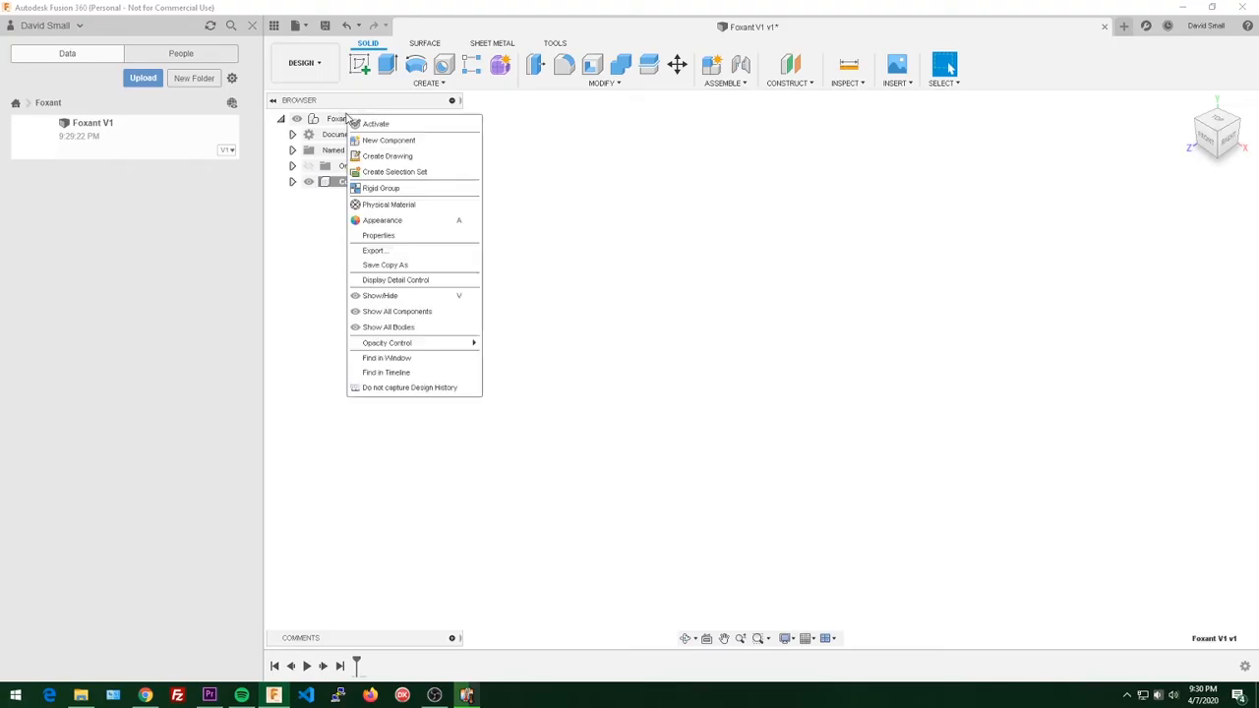
double_click(366, 183)
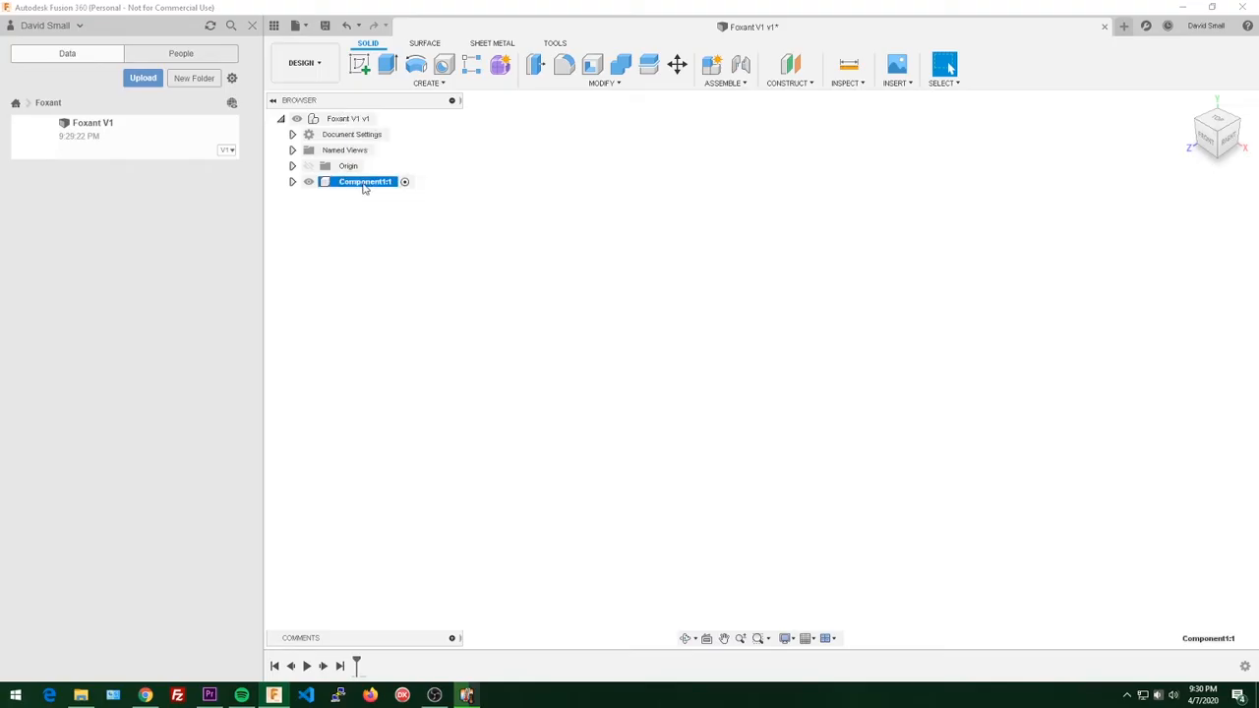
double_click(363, 183)
type("Chassis")
key("Return")
Step: Add a second component under the top-level Foxant V1 component and name it Electronics
right_click(346, 119)
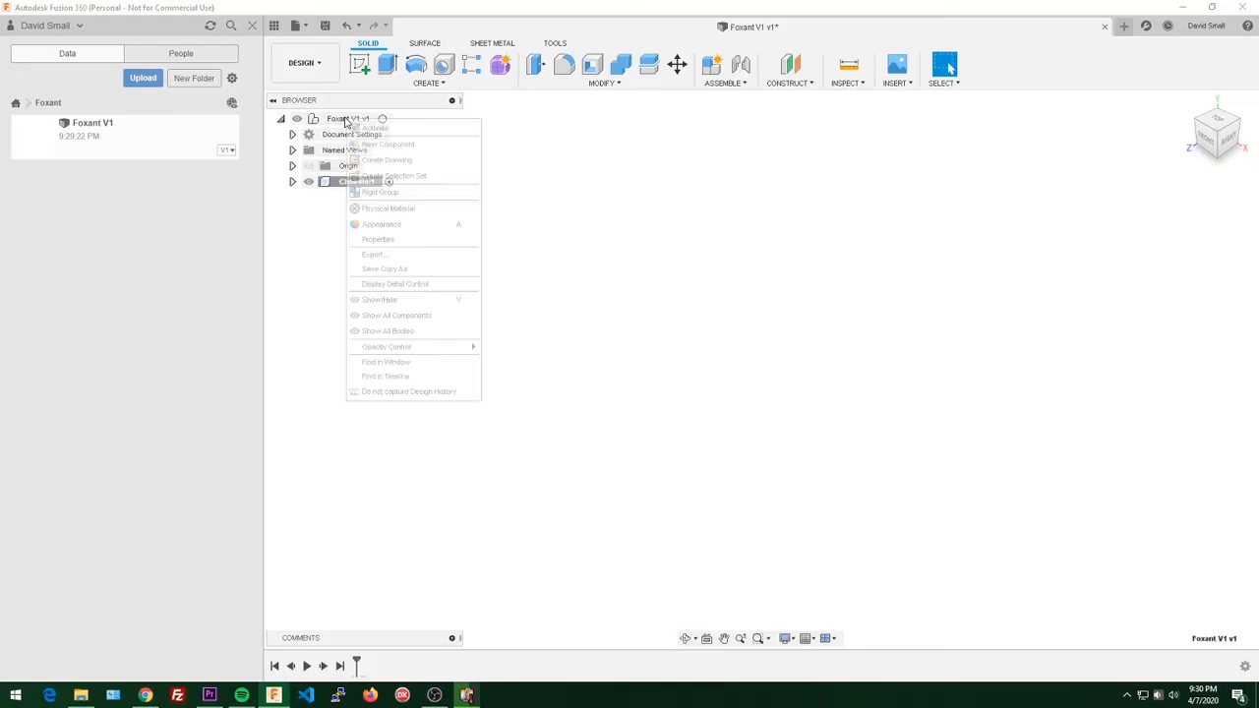
left_click(378, 144)
double_click(357, 199)
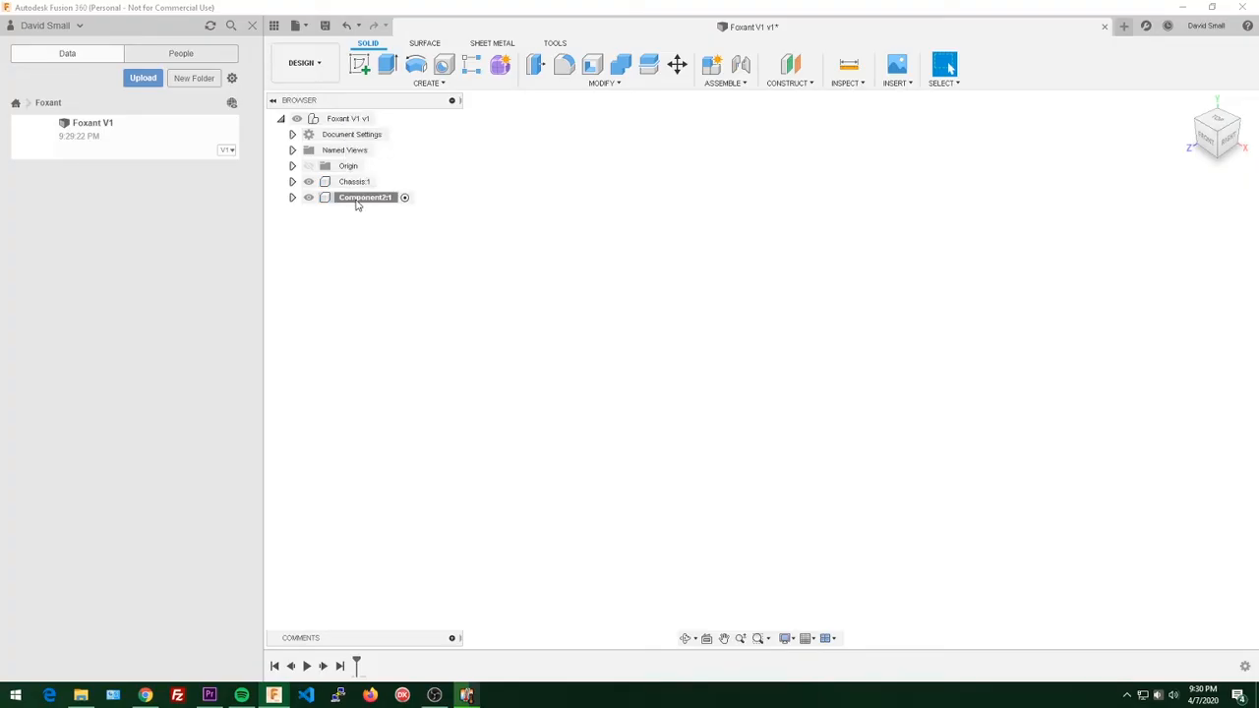
type("Elect")
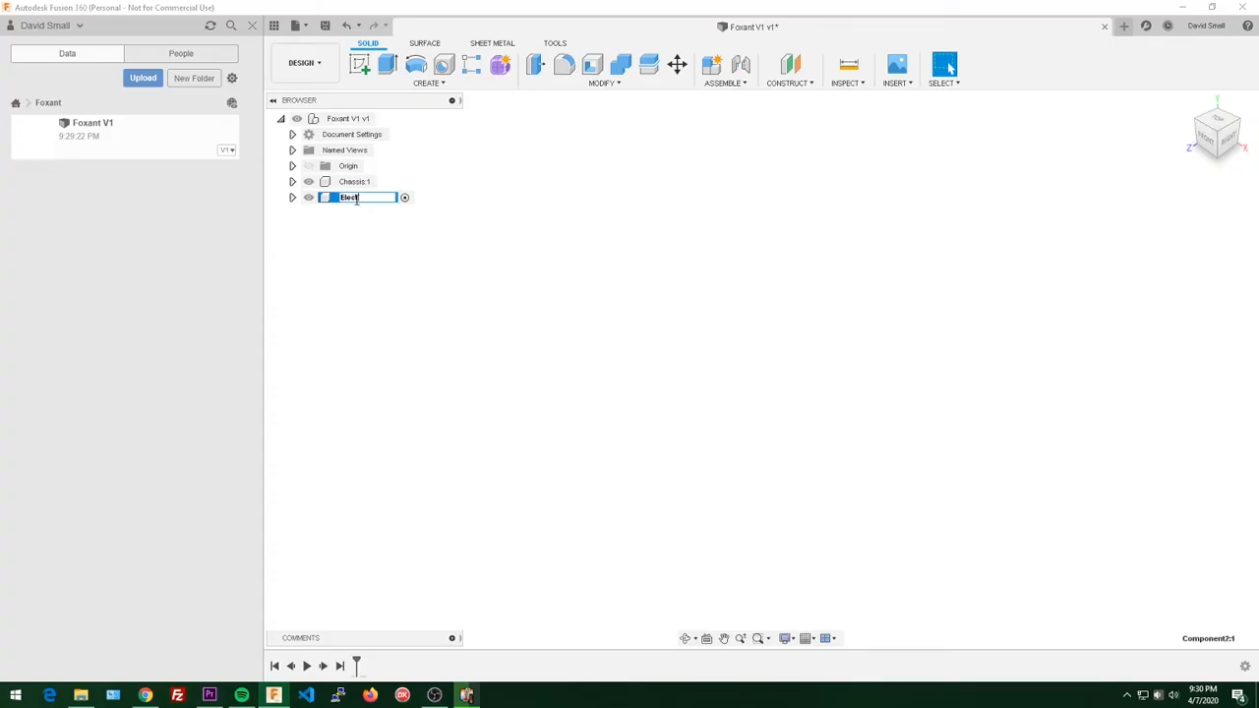
type("ronics")
key("Return")
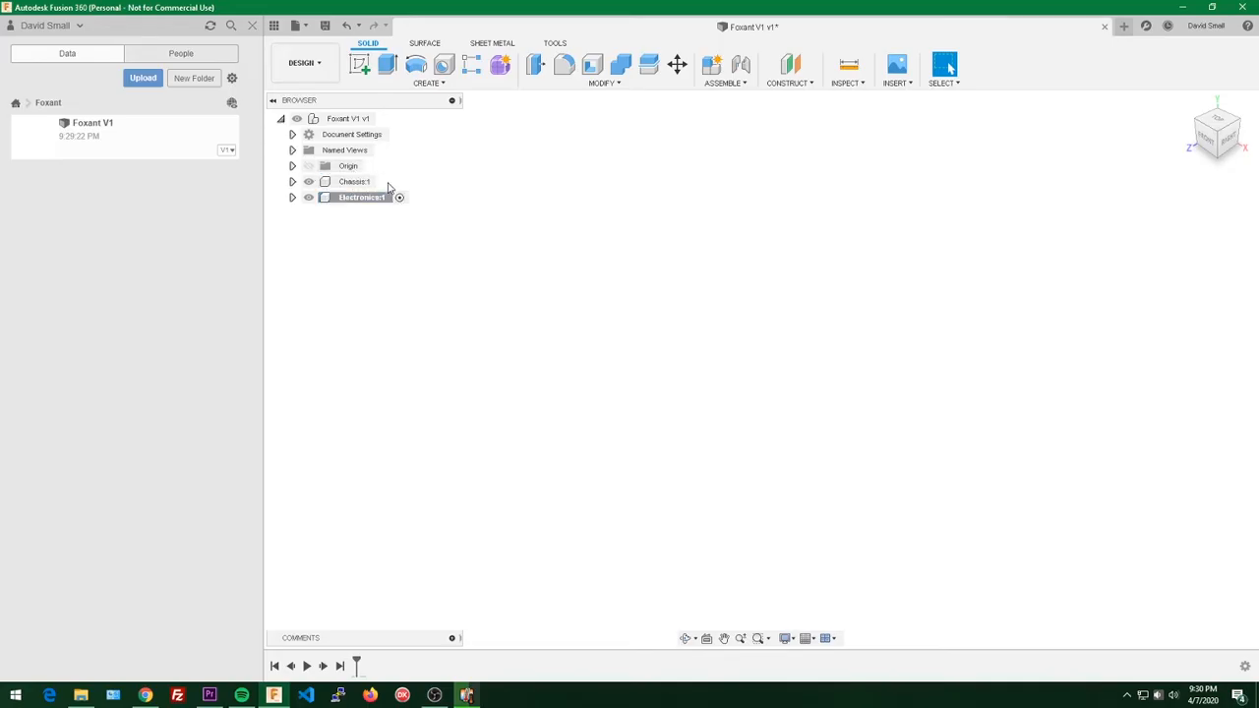
Step: Activate Chassis briefly, switch back to Electronics, and sketch a rectangle from the origin on the horizontal ground plane
left_click(388, 182)
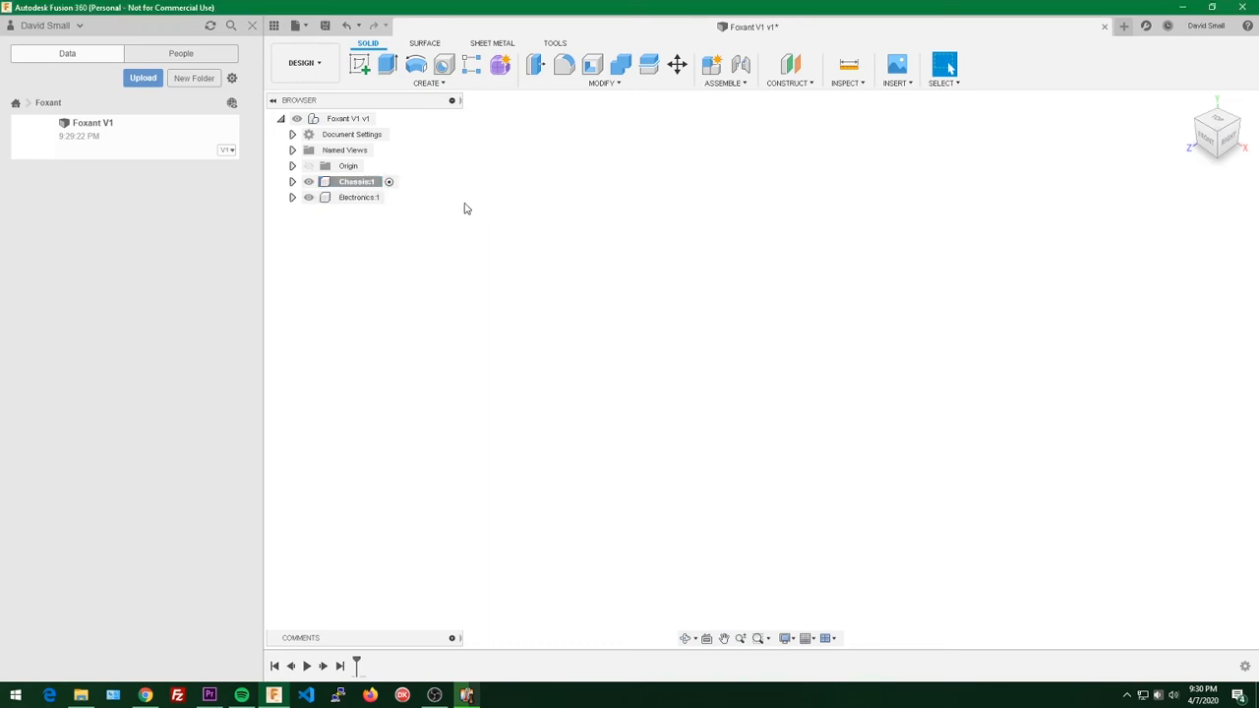
left_click(391, 199)
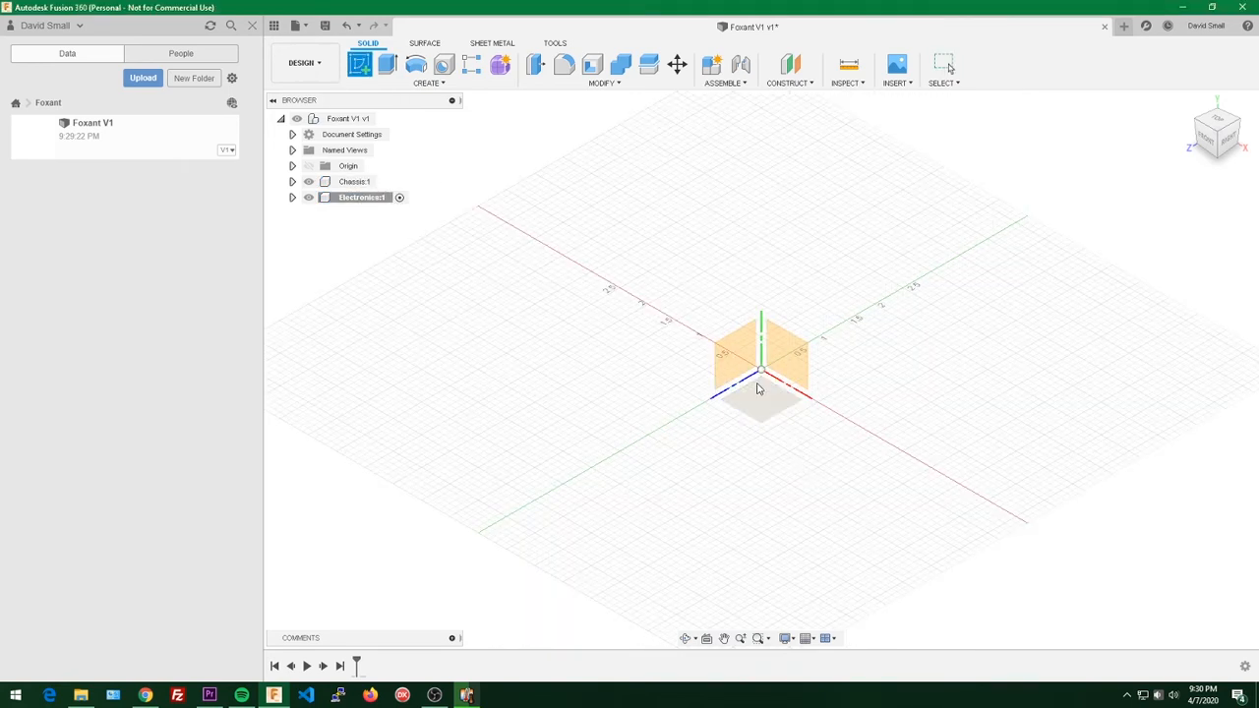
left_click(759, 389)
key("s")
left_click(914, 393)
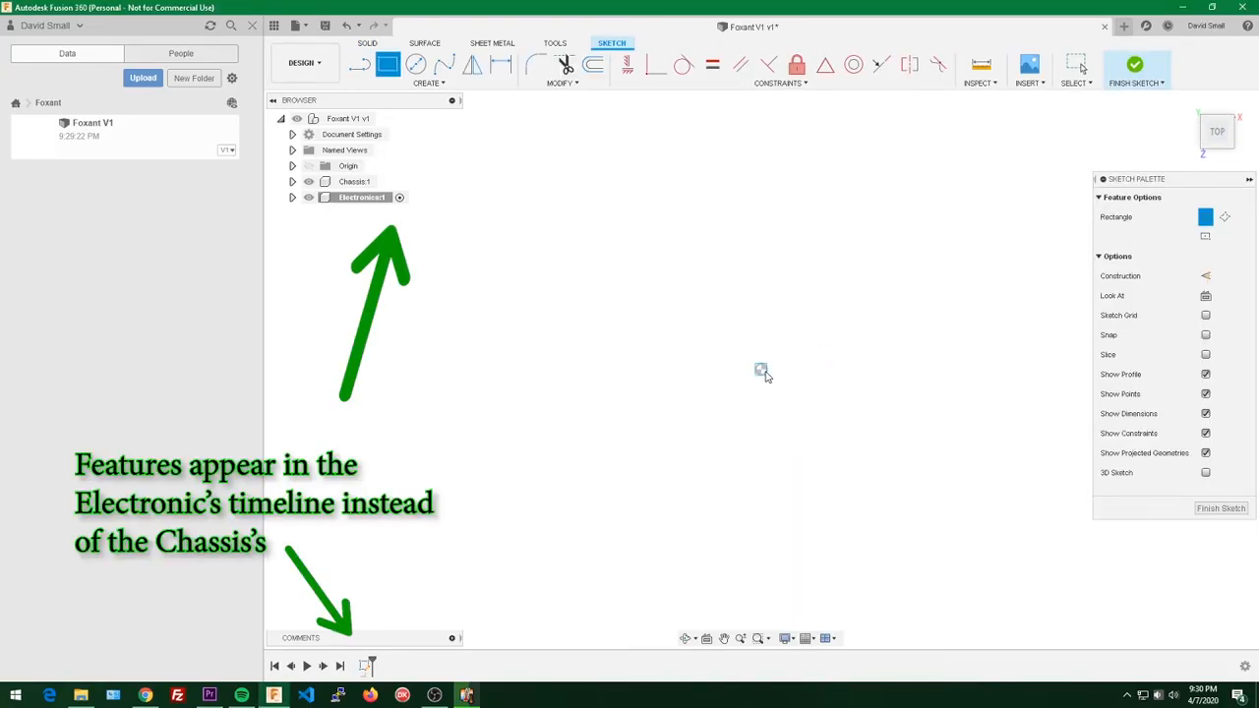
left_click(763, 371)
left_click(865, 450)
left_click(808, 406)
scroll(813, 406, "down", 4)
key("Escape")
Step: Extrude the rectangle profile upward into a box, and activate the top-level Foxant V1 component
left_click(826, 413)
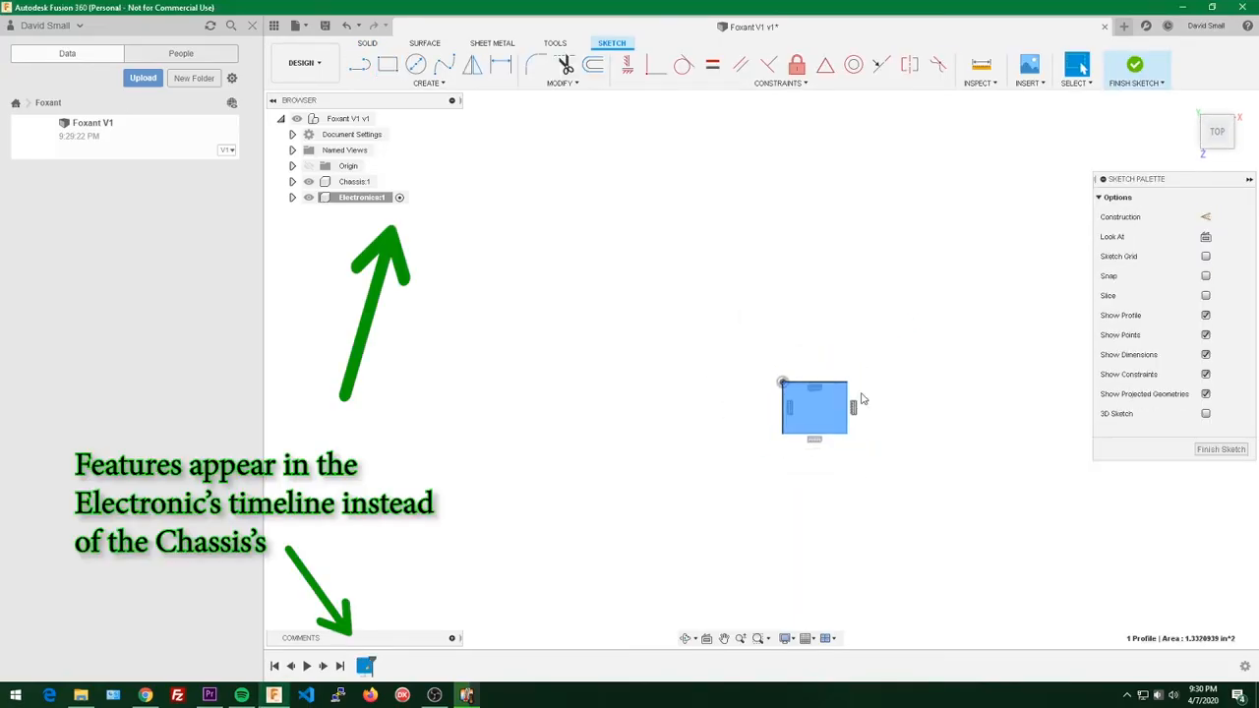
key("e")
left_click_drag(817, 393, 843, 298)
left_click(1188, 359)
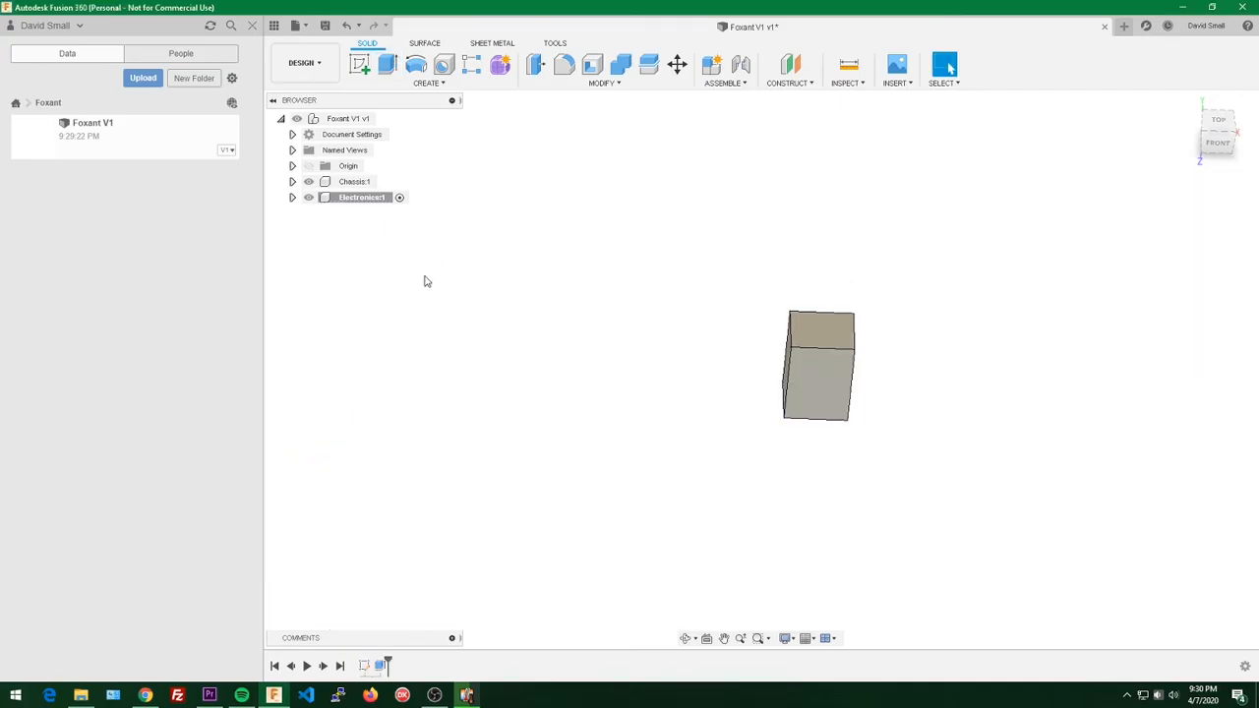
left_click(385, 118)
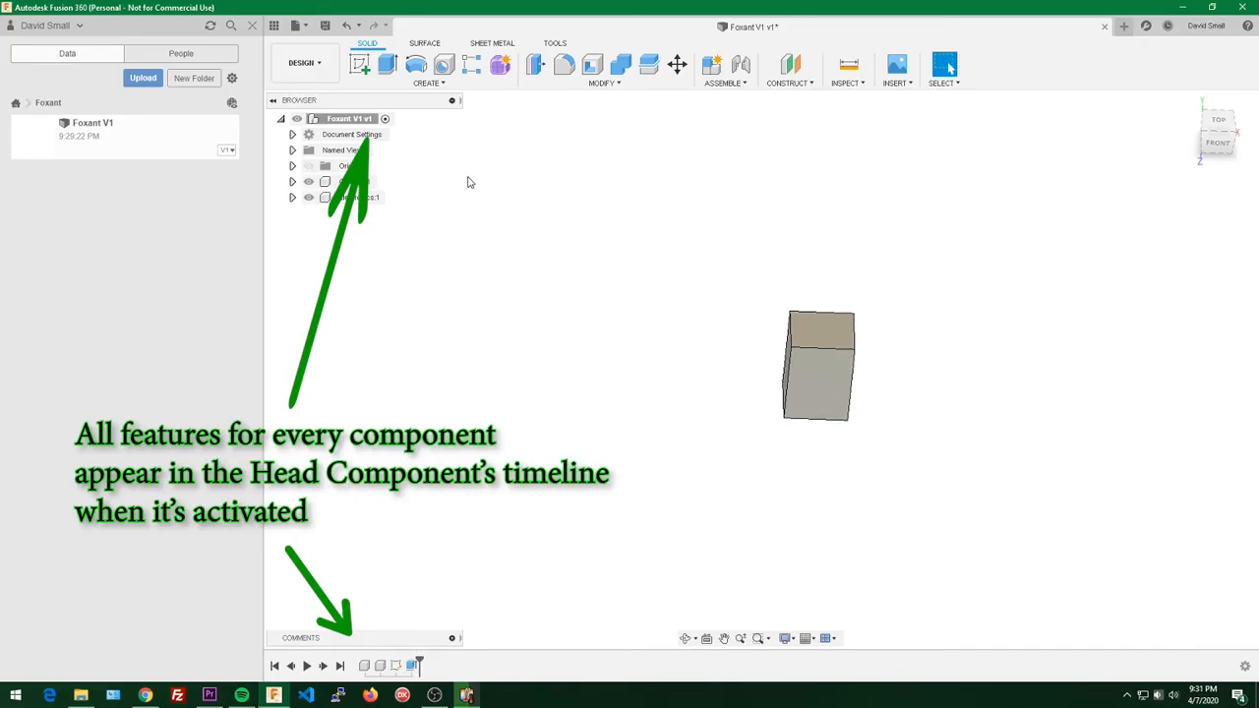
Step: Activate the Chassis component and switch to Electronics to compare the features in their timelines
mouse_move(377, 190)
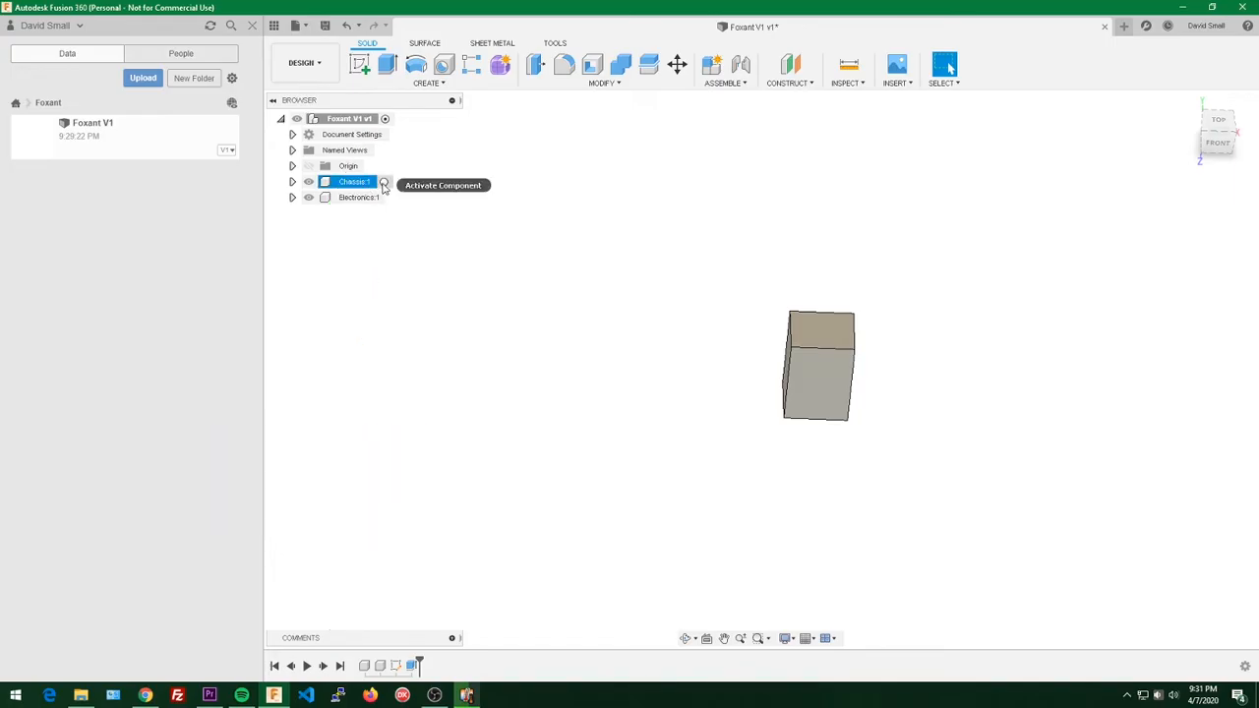
left_click(384, 184)
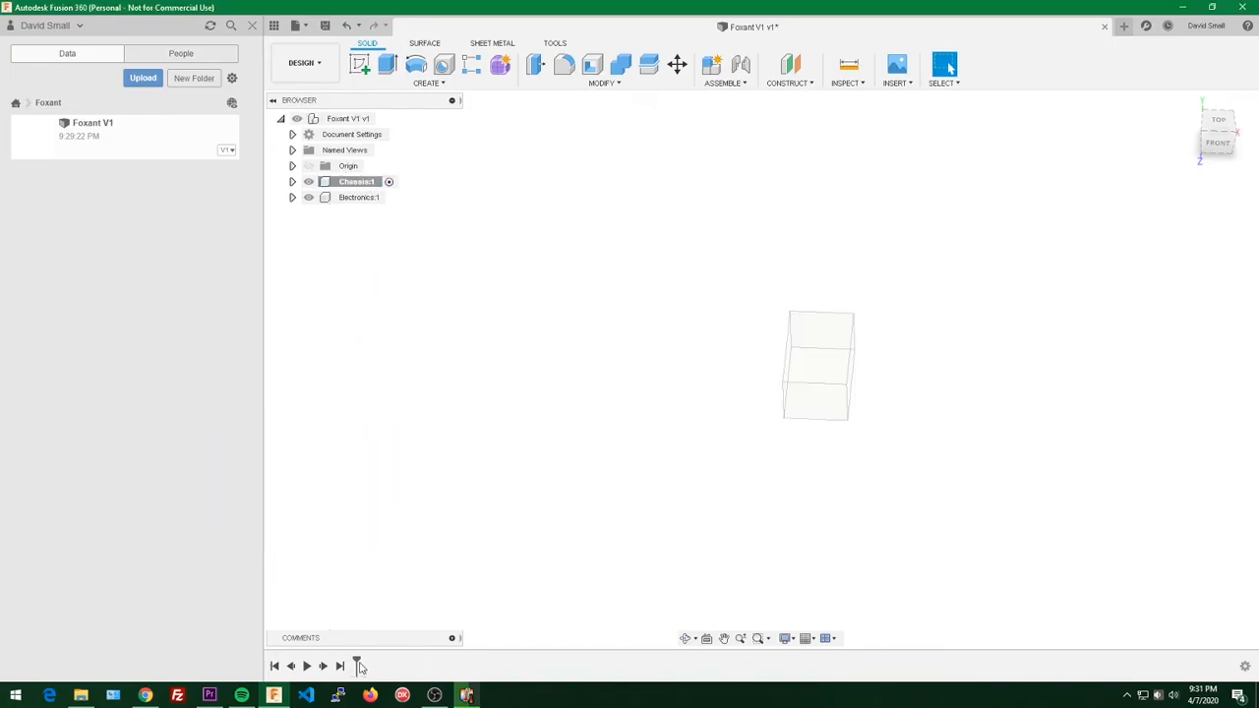
left_click(393, 199)
left_click(393, 200)
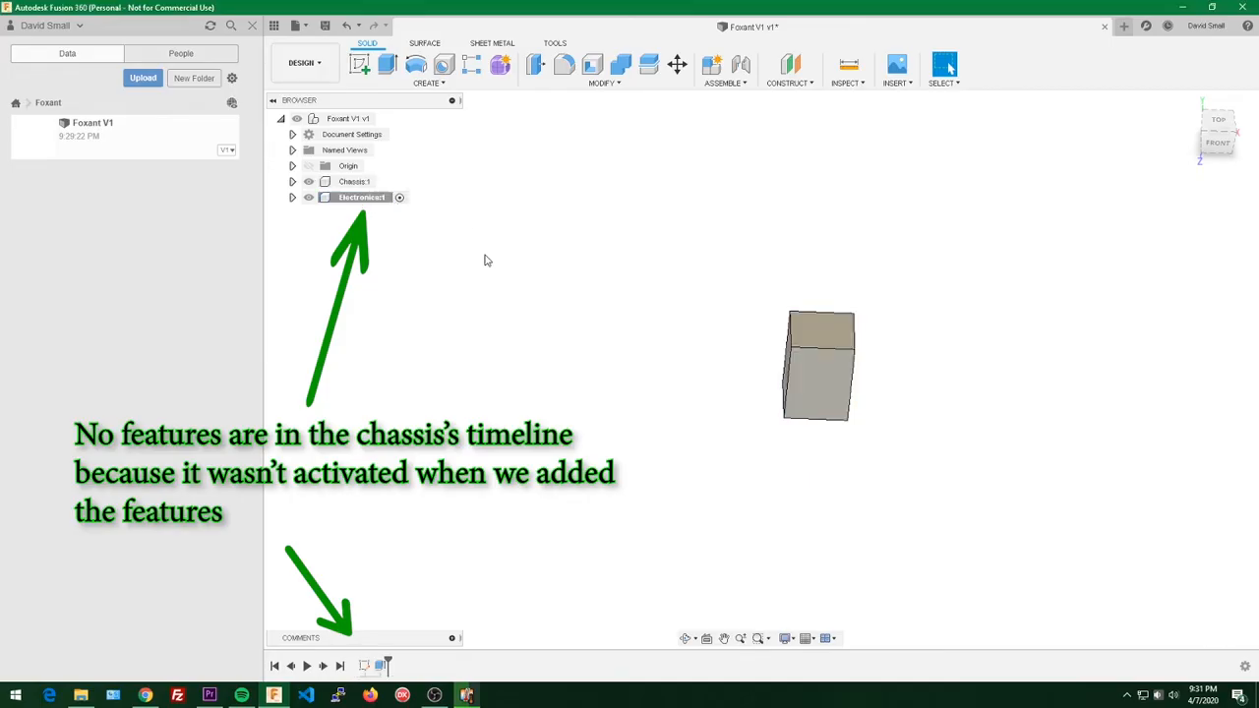
Step: Delete the box's extrusion and its base sketch from the Electronics timeline
left_click(382, 668)
left_click(367, 669, "ctrl")
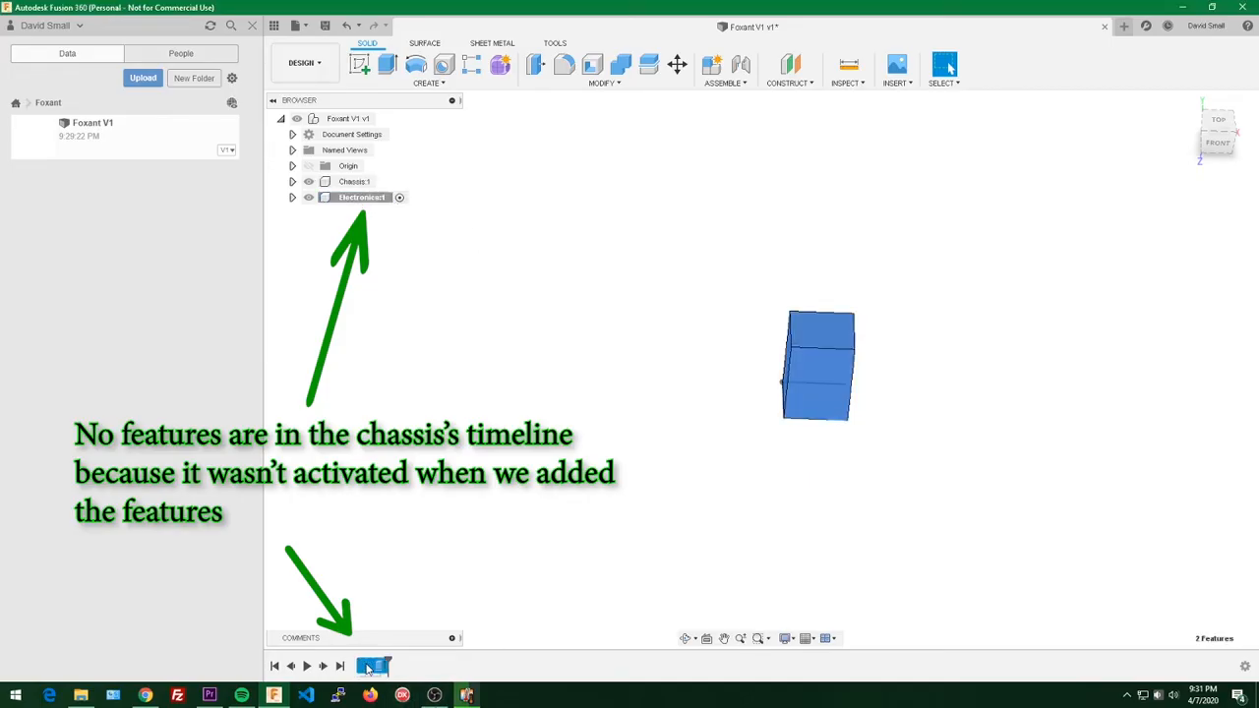
key("Delete")
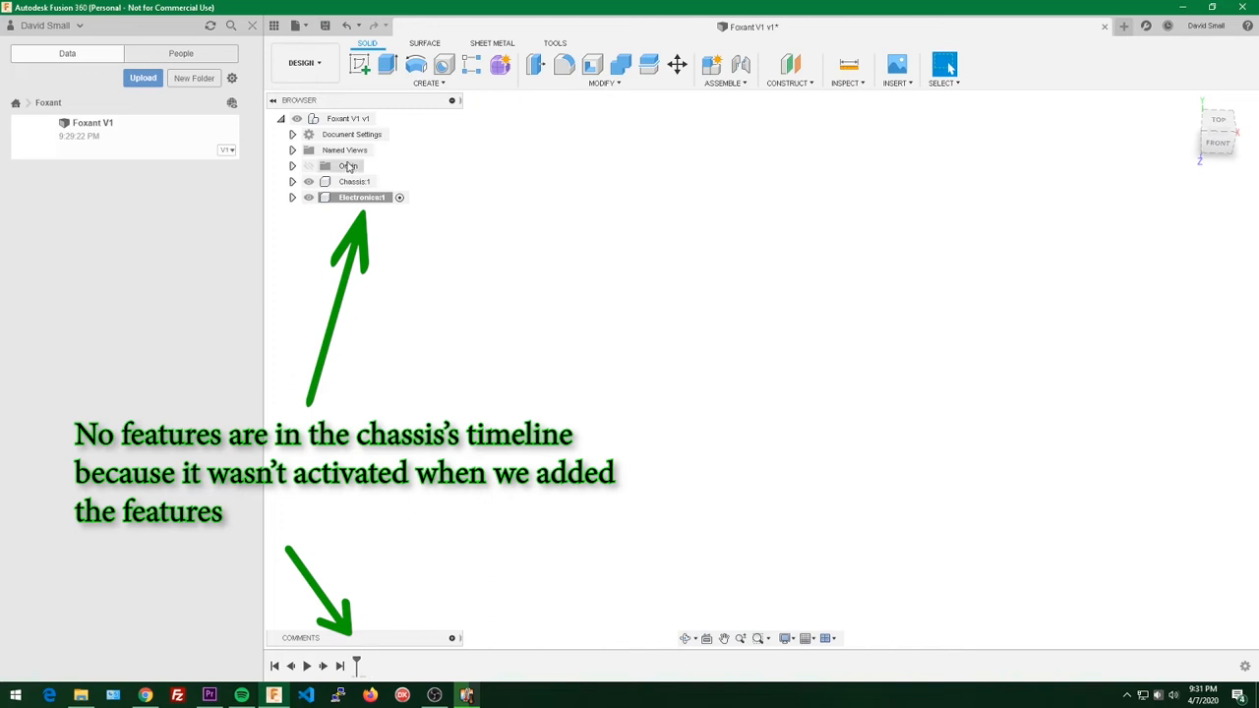
Step: Activate the Chassis component and start a new sketch on the horizontal ground plane
left_click(388, 182)
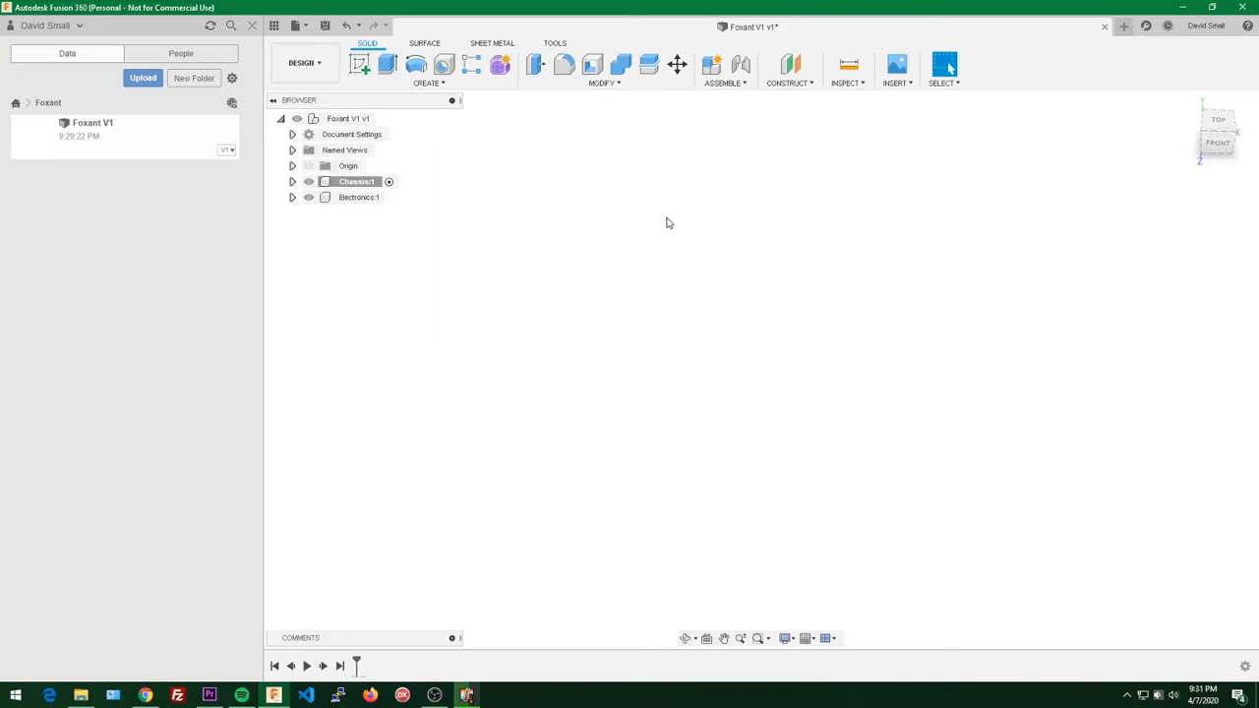
key("s")
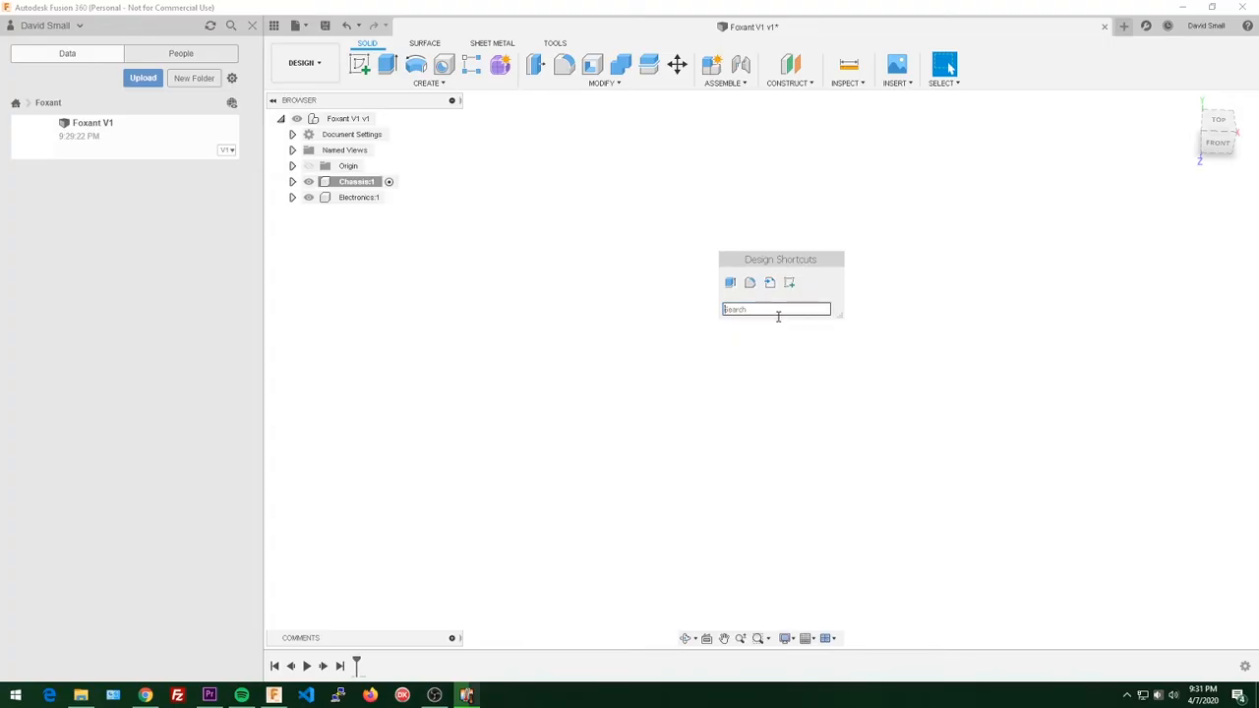
type("ske")
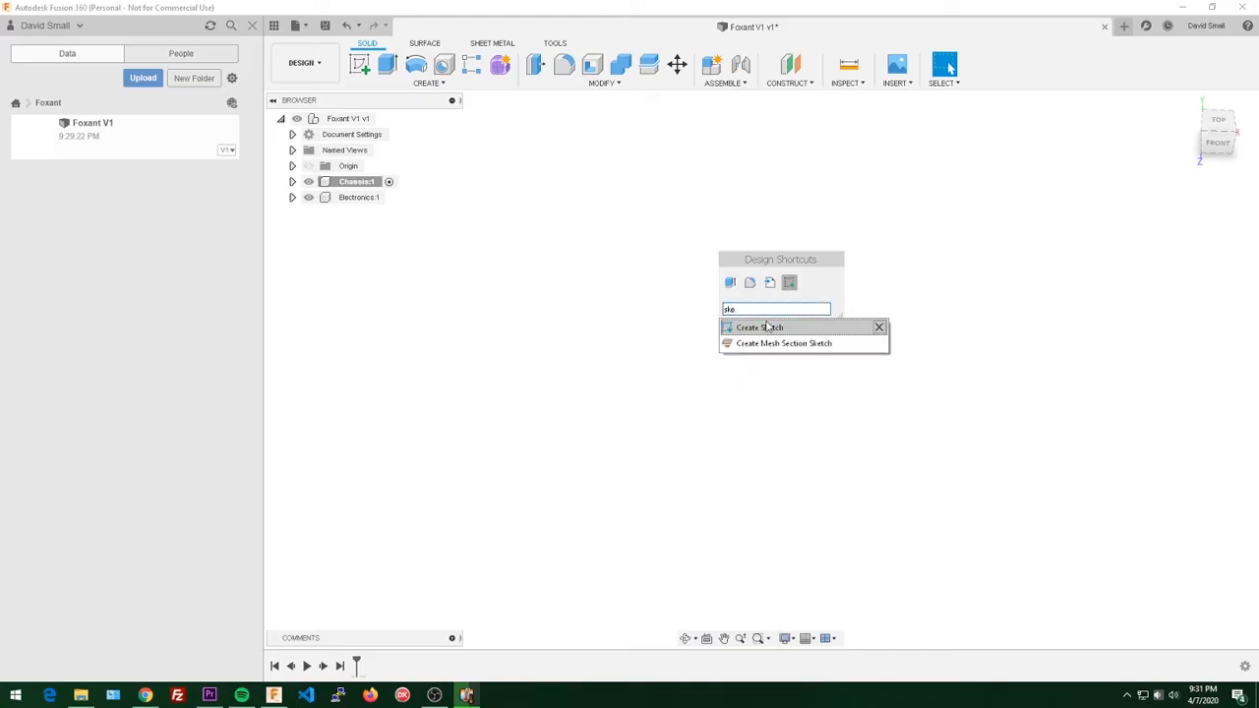
left_click(770, 326)
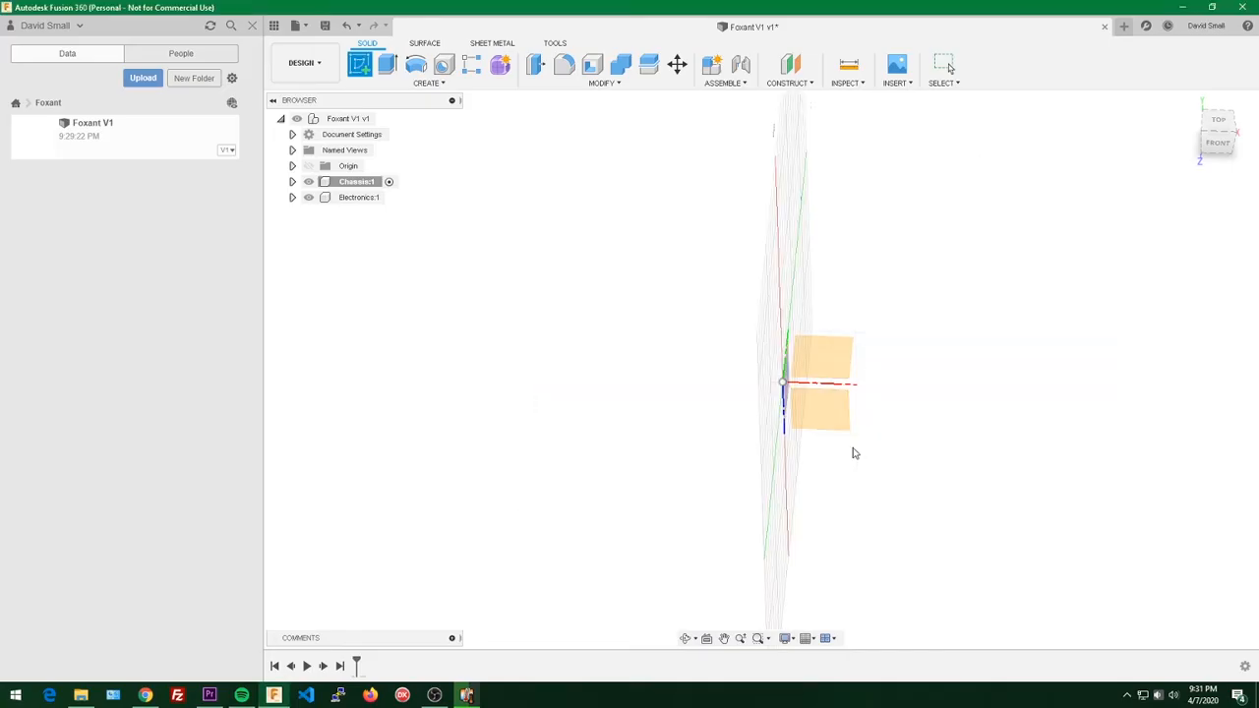
mouse_move(763, 431)
middle_mouse_down("shift")
mouse_move(598, 273)
mouse_move(894, 345)
mouse_move(728, 325)
mouse_move(706, 275)
mouse_move(715, 308)
mouse_move(908, 372)
middle_mouse_up("shift")
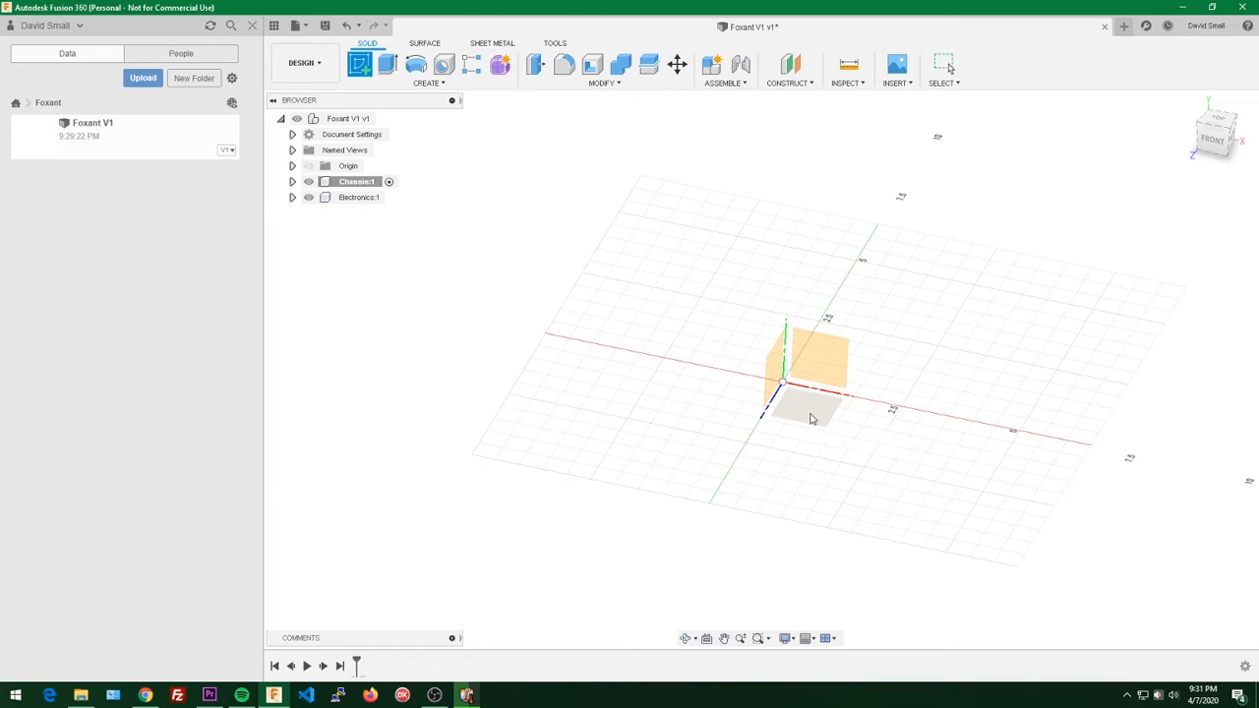
left_click(809, 413)
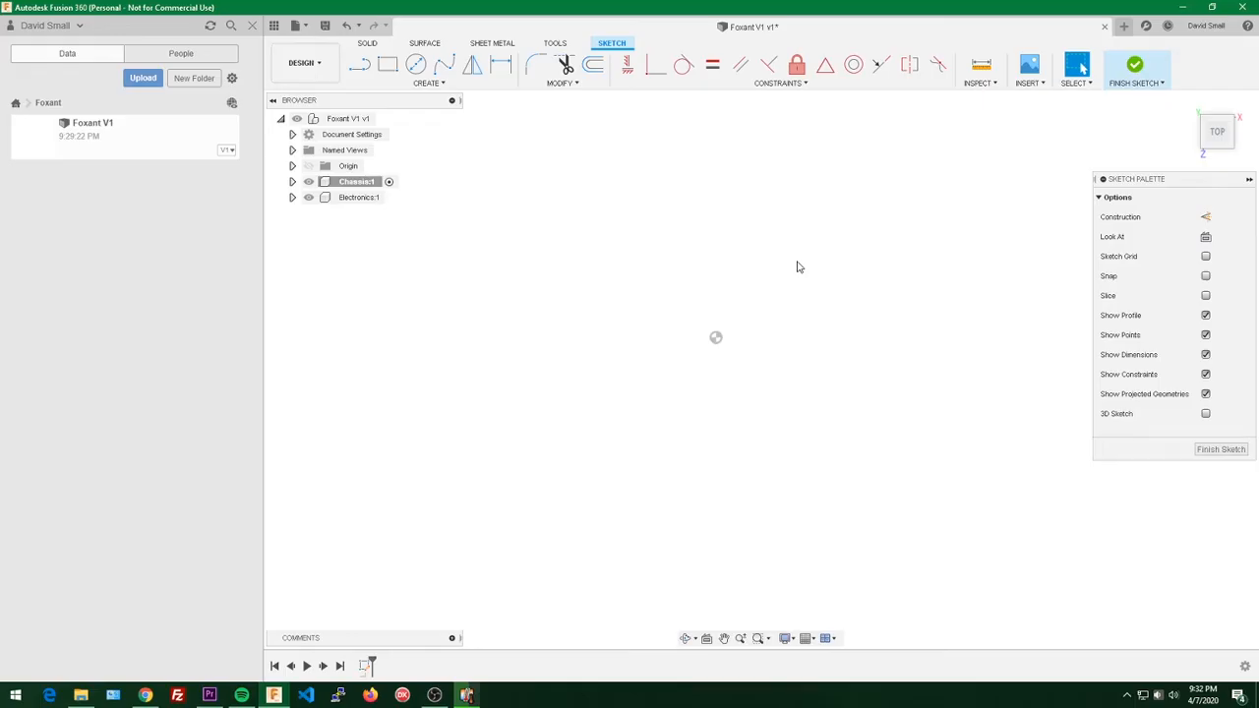
Step: Draw a Center Rectangle with its centre on the sketch origin and leave the rectangle command
key("s")
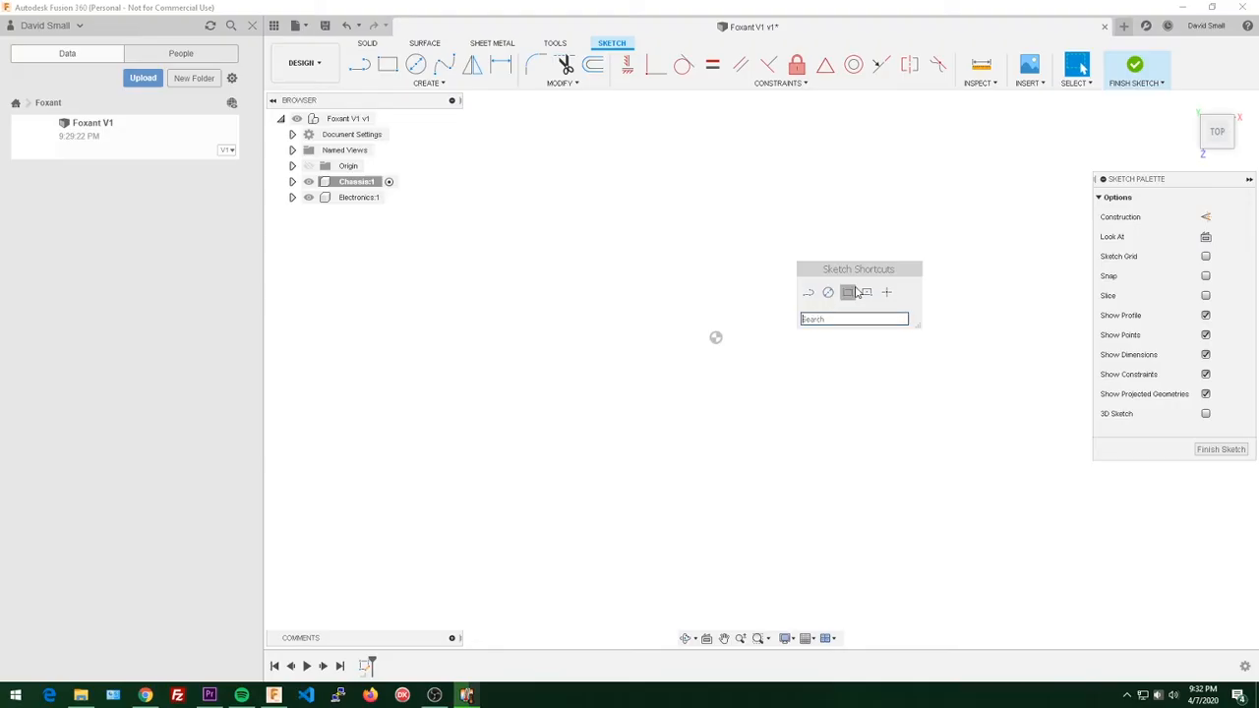
type("center ")
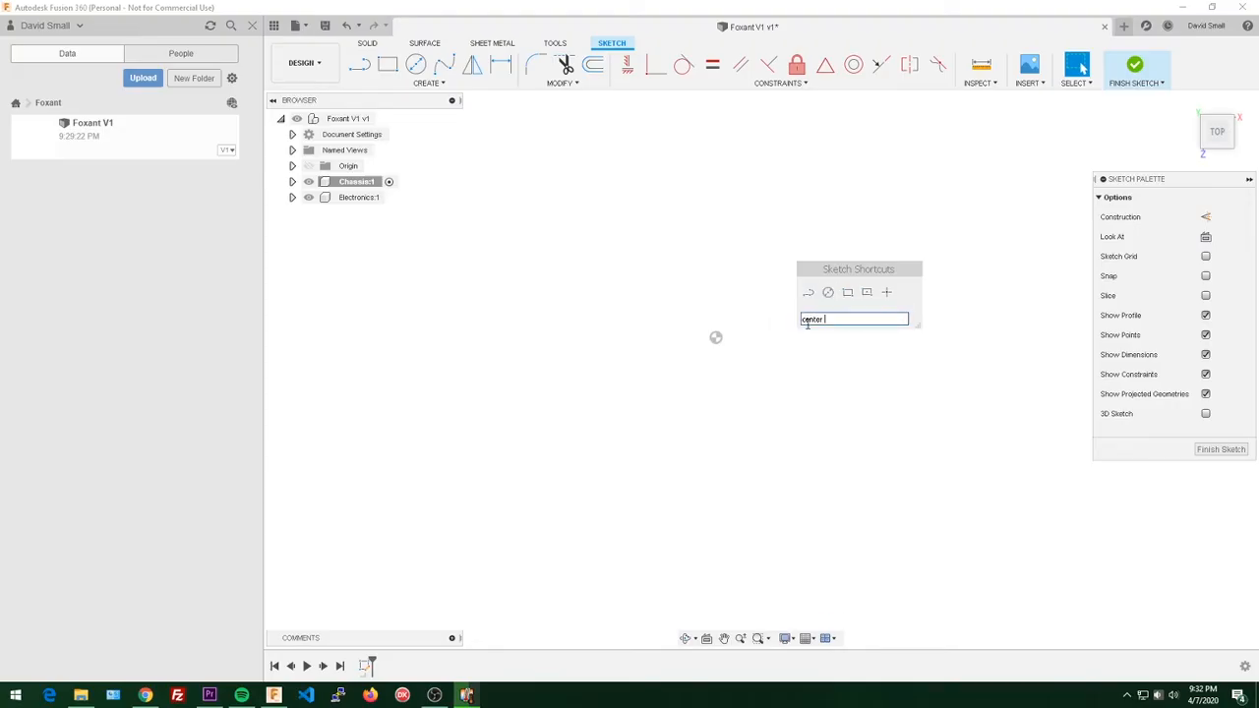
type("rec")
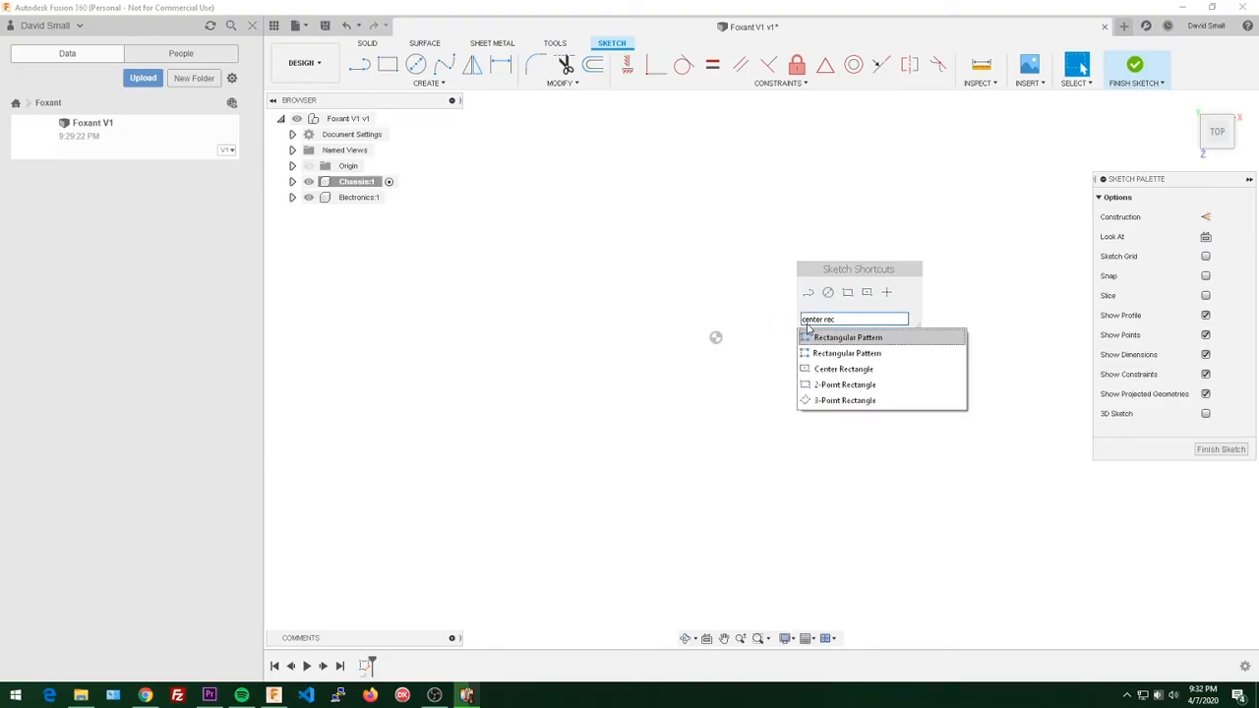
left_click(846, 369)
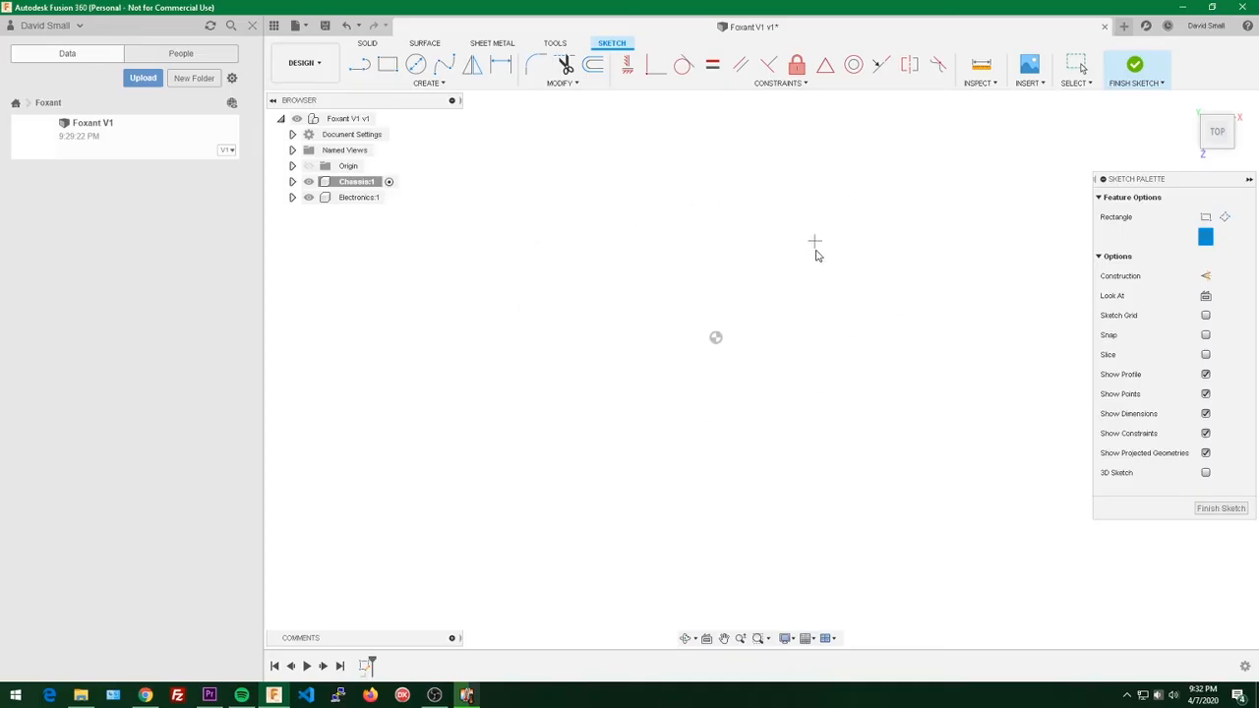
left_click(716, 338)
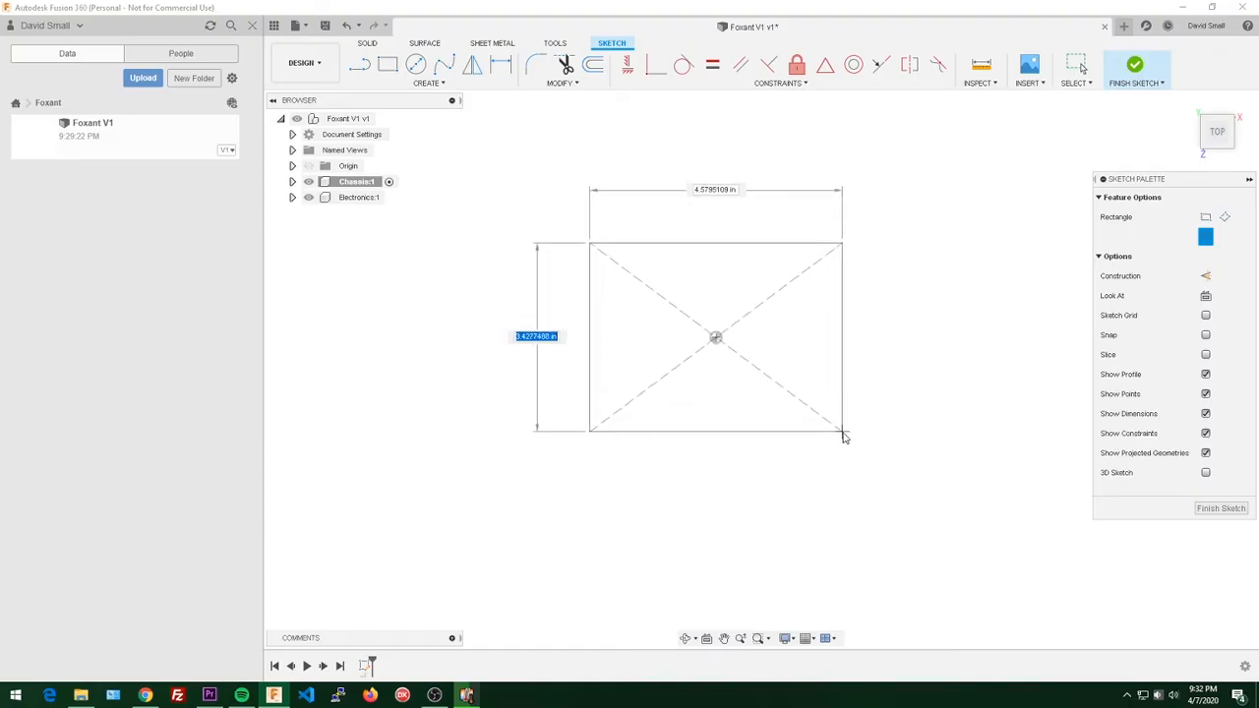
left_click(835, 477)
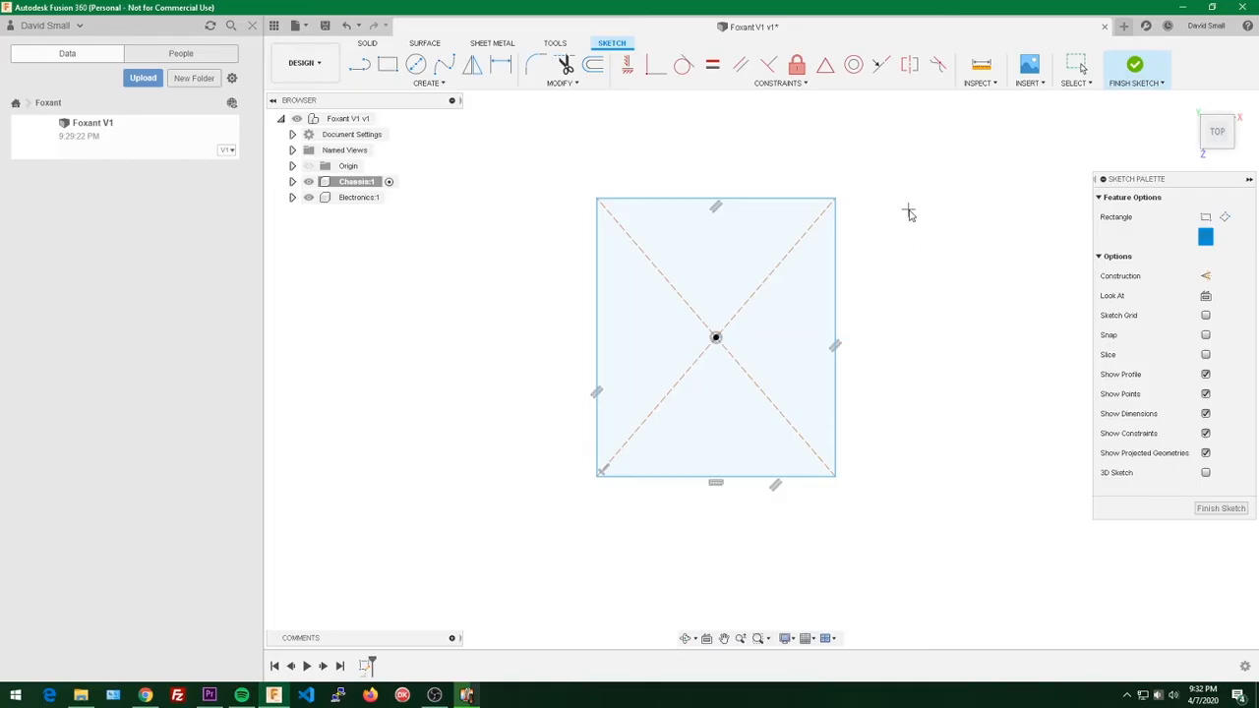
left_click(936, 132)
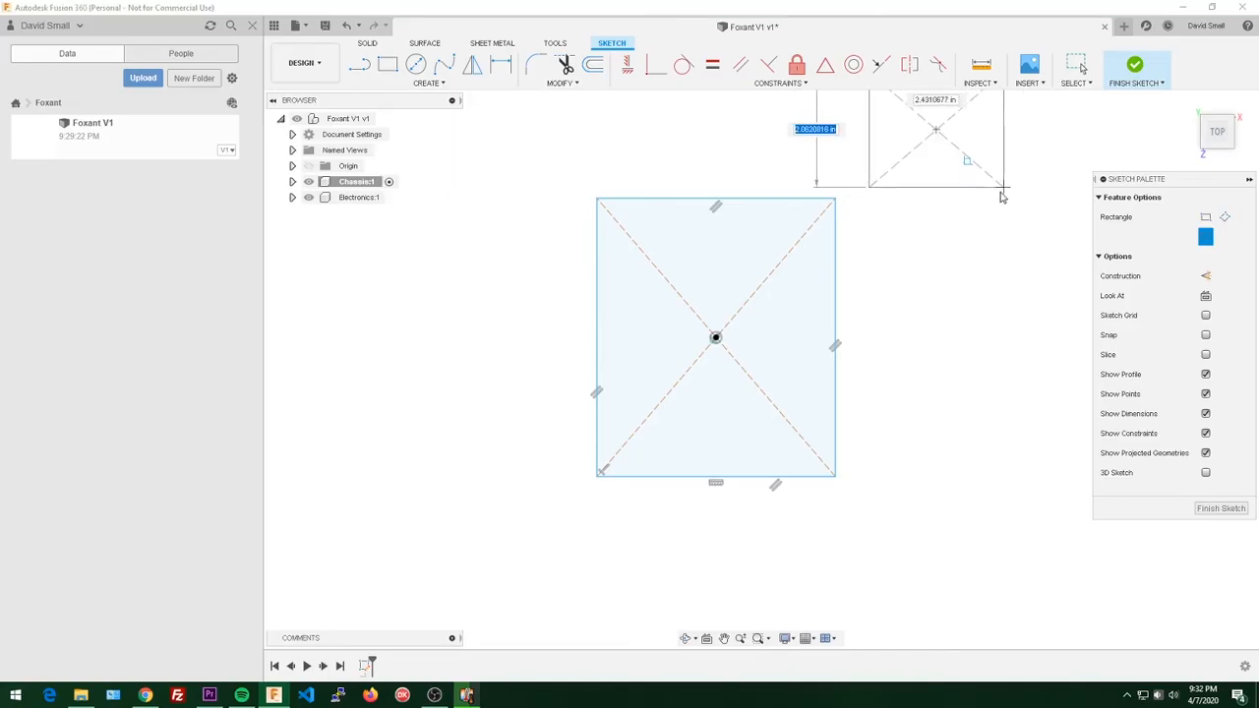
key("Escape")
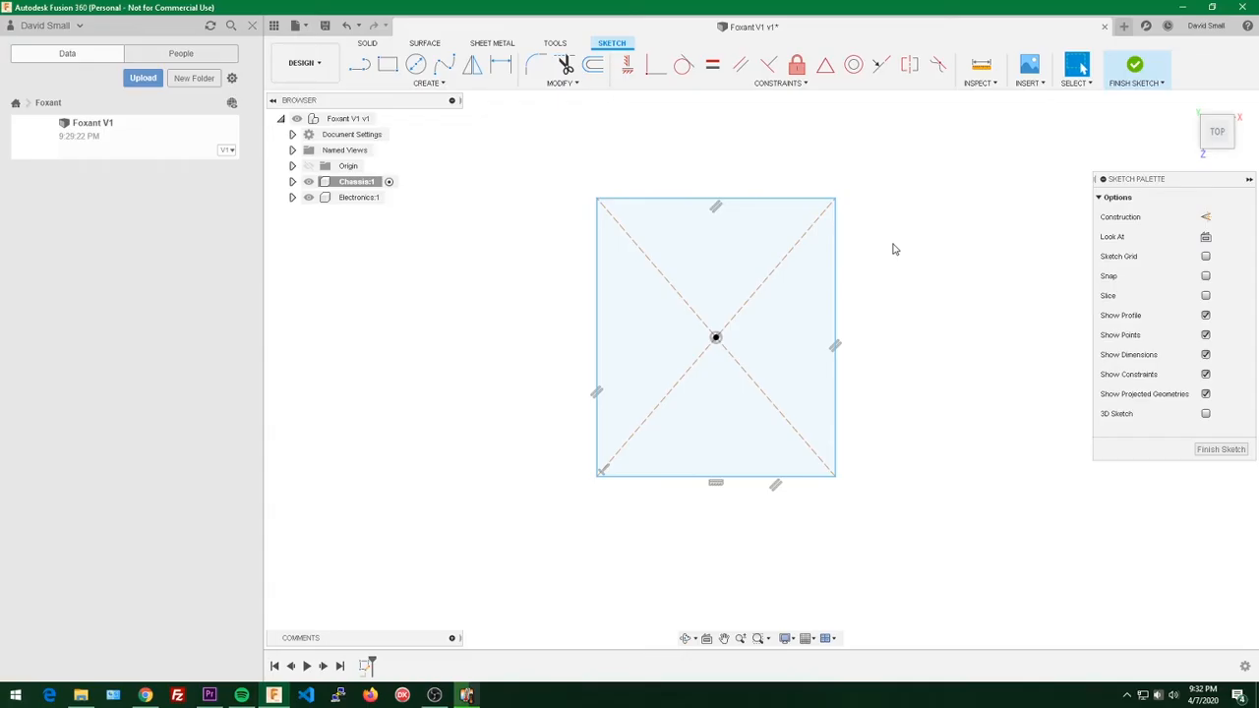
Step: Resize the undimensioned rectangle freehand by one side and a corner to about 3.89 in wide
mouse_move(837, 266)
left_mouse_down()
mouse_move(922, 287)
mouse_move(842, 289)
left_mouse_up()
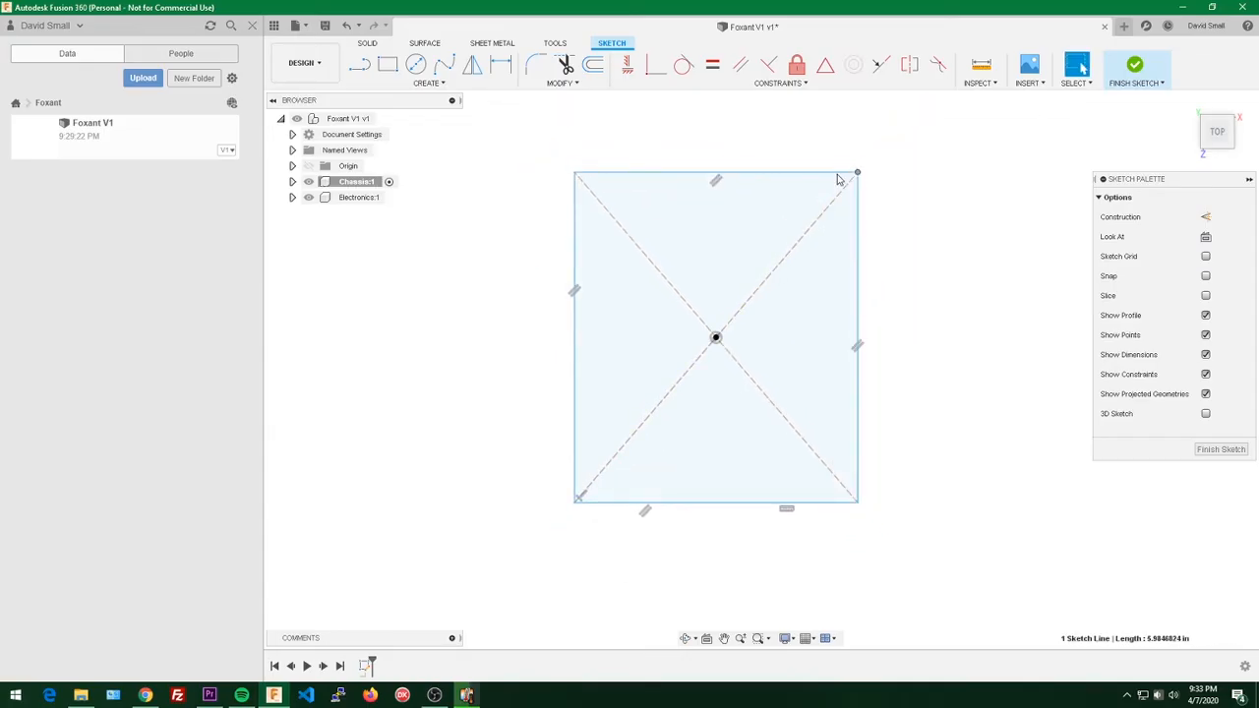
left_click_drag(861, 169, 823, 194)
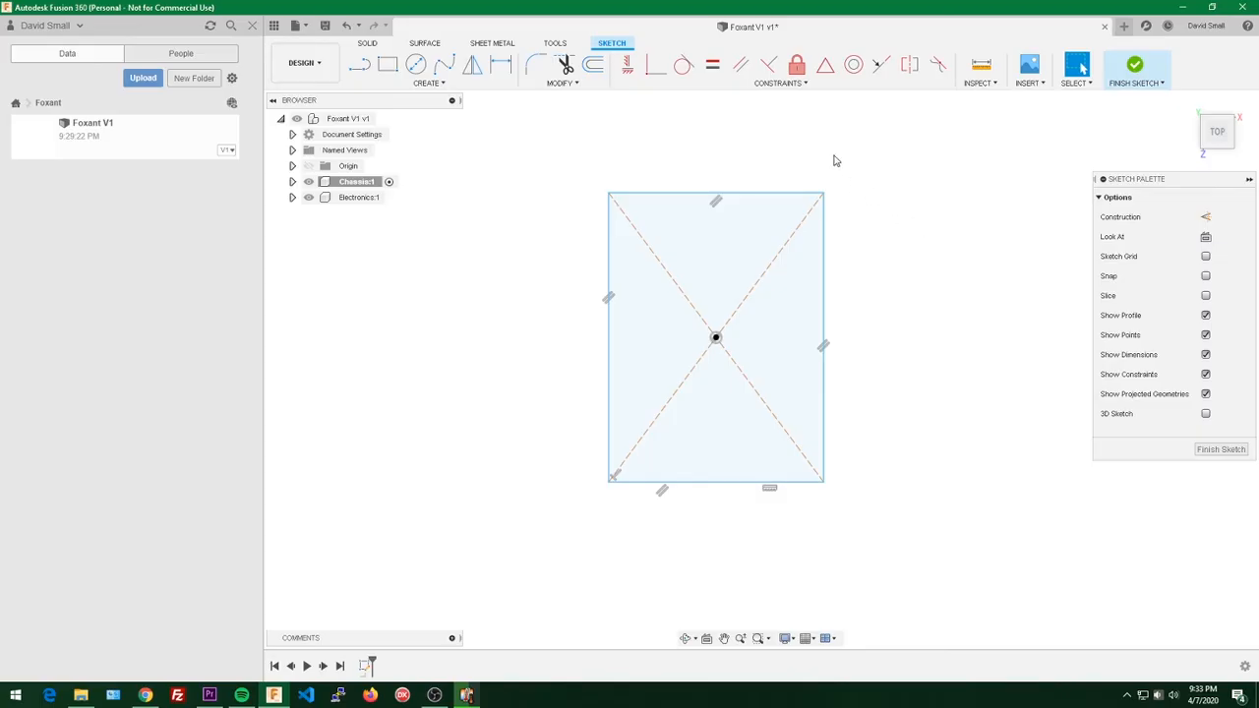
left_click(616, 228)
Step: Dimension the rectangle's upper edge and set its width to 3 in
key("d")
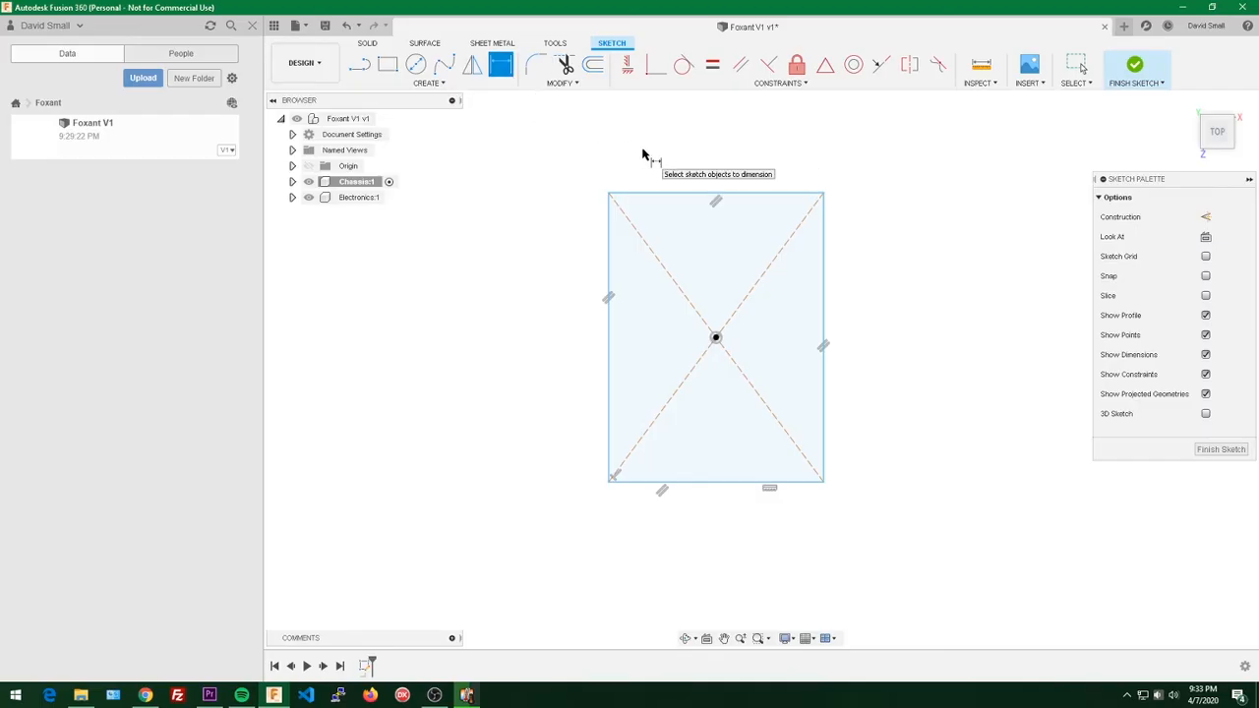
left_click(739, 195)
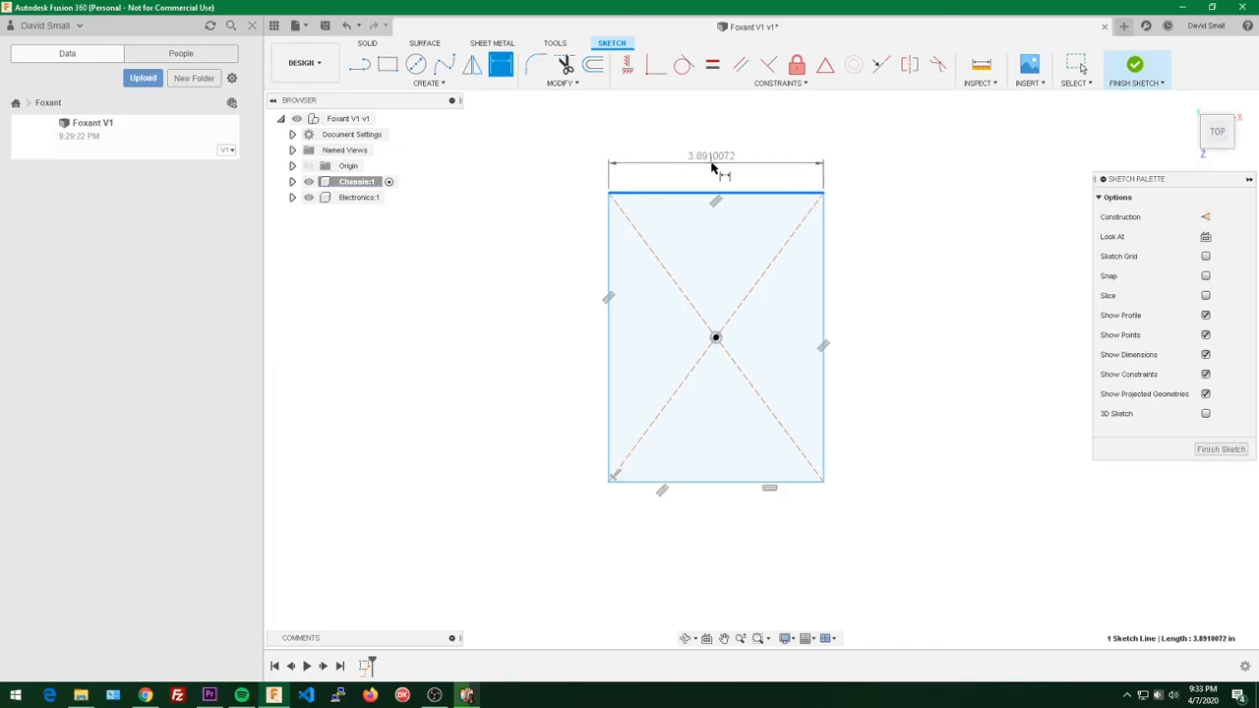
left_click(714, 167)
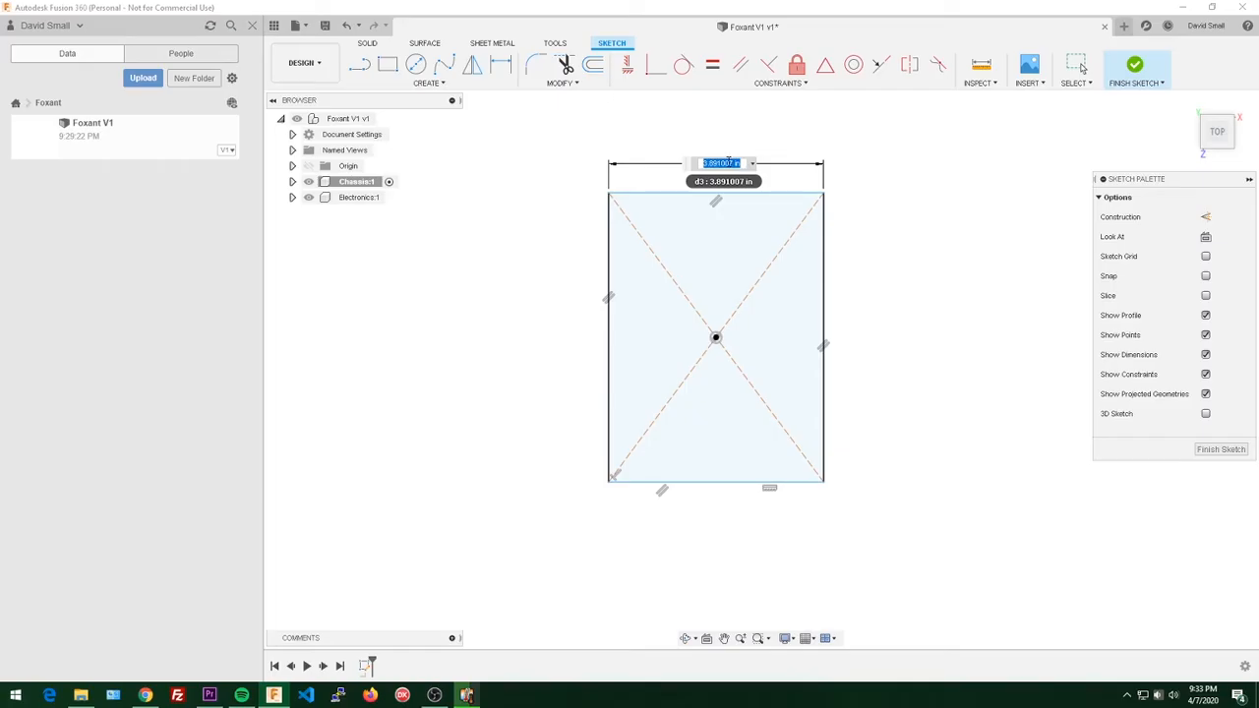
type("3")
key("Return")
key("Escape")
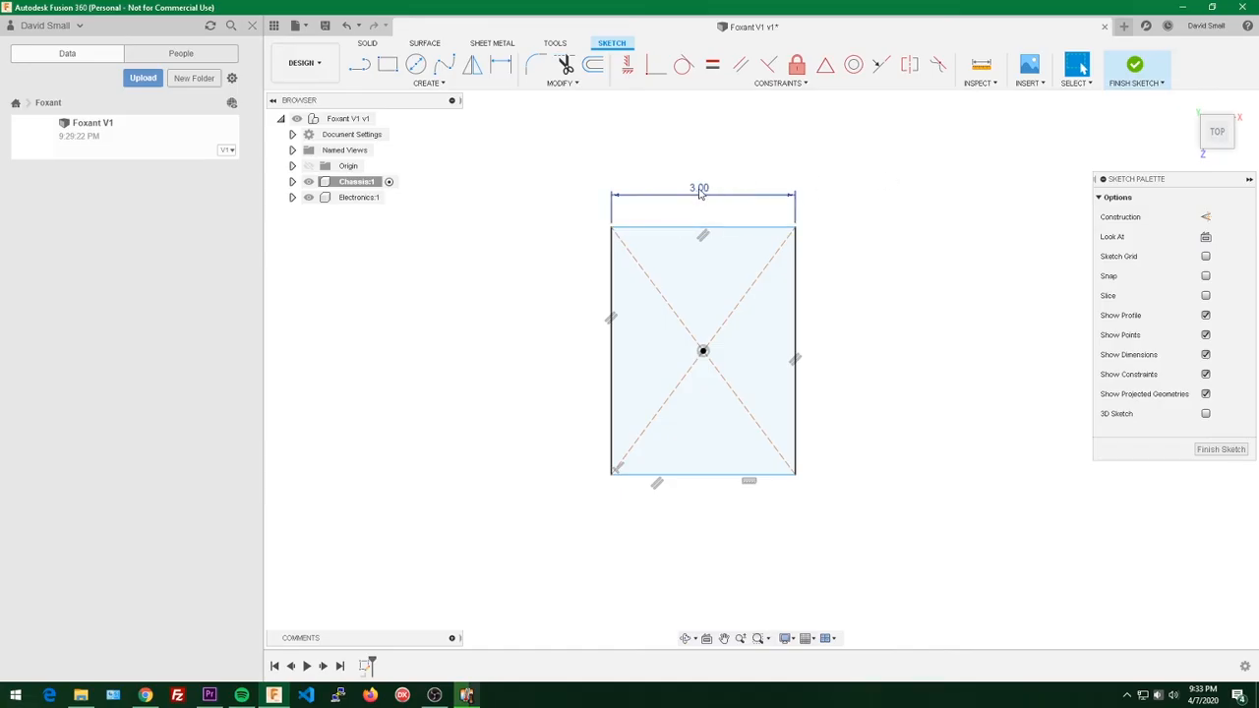
Step: Expand the document settings in the browser to check the design's units
left_click(292, 149)
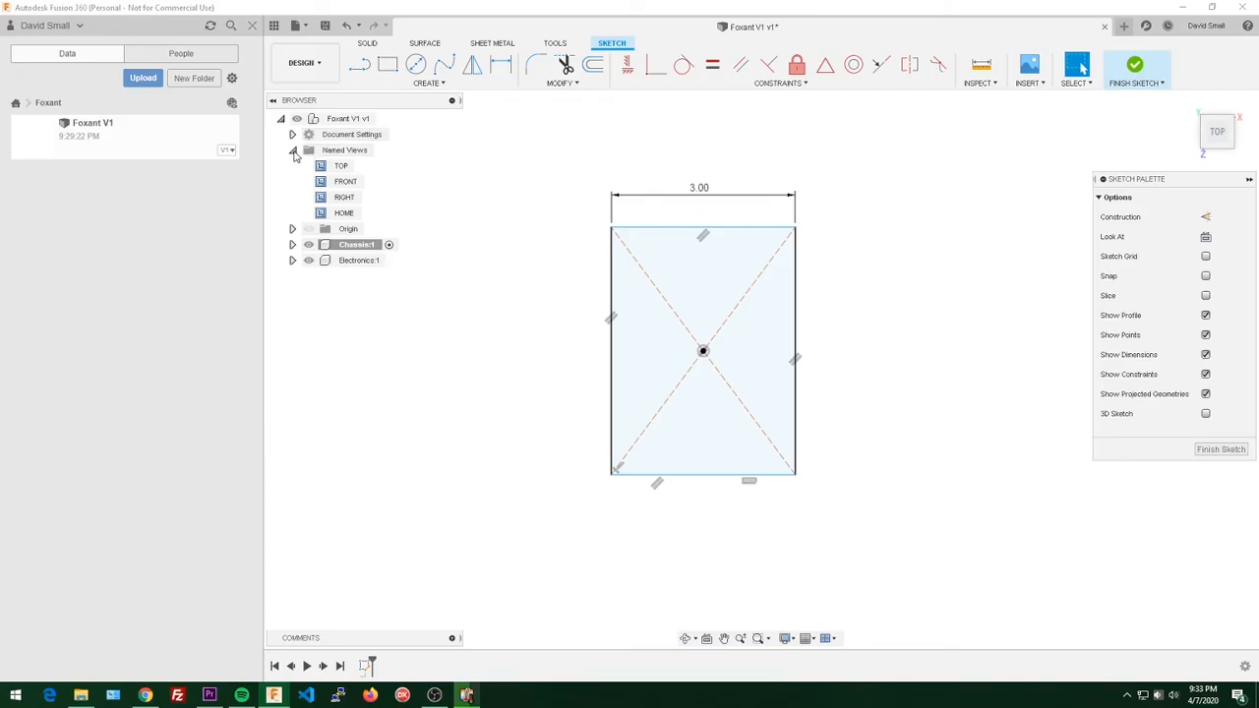
left_click(292, 150)
left_click(292, 134)
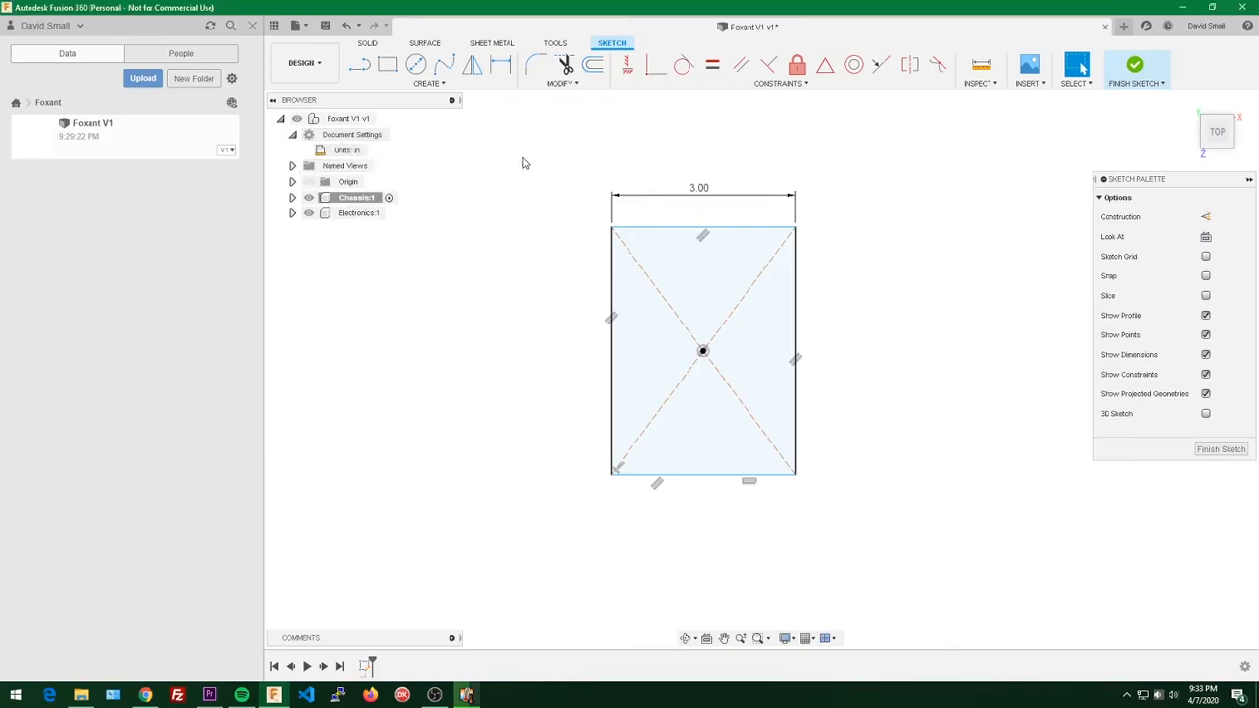
Step: Override the document units by setting the rectangle's width dimension to 3 mm
double_click(705, 188)
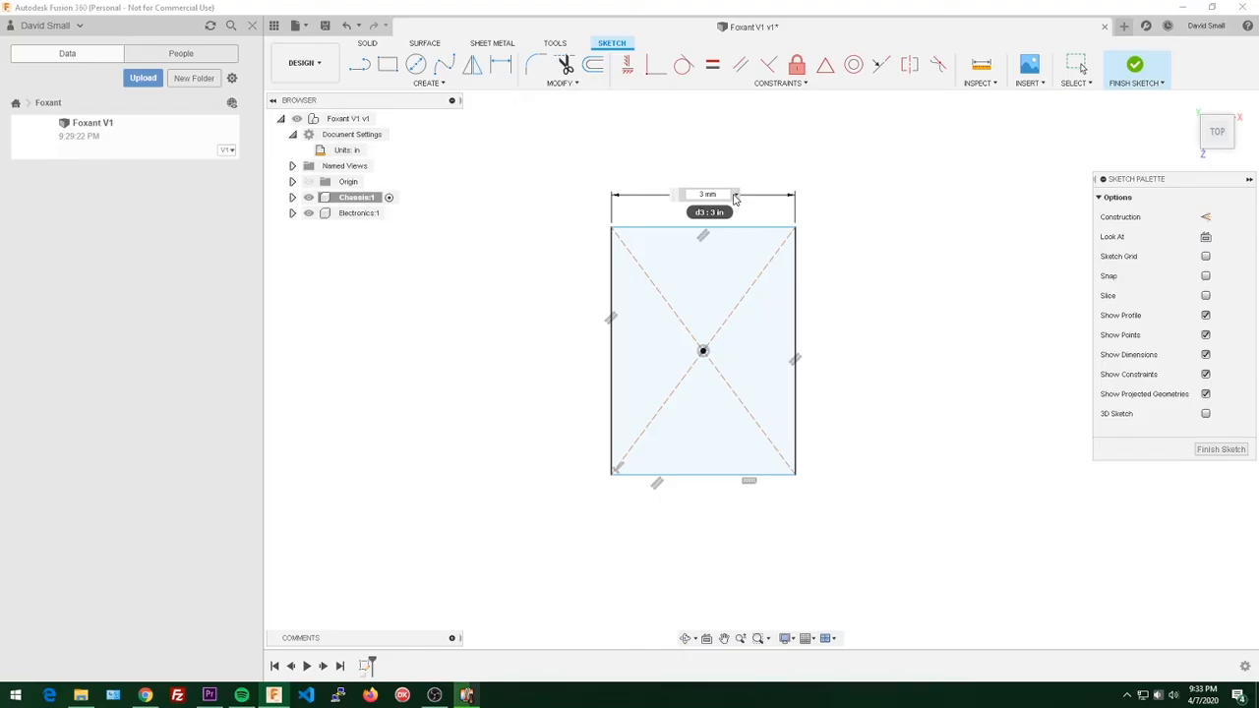
type("3 mm")
key("Return")
Step: Set the rectangle's width dimension back to 3 in
scroll(708, 403, "up", 9)
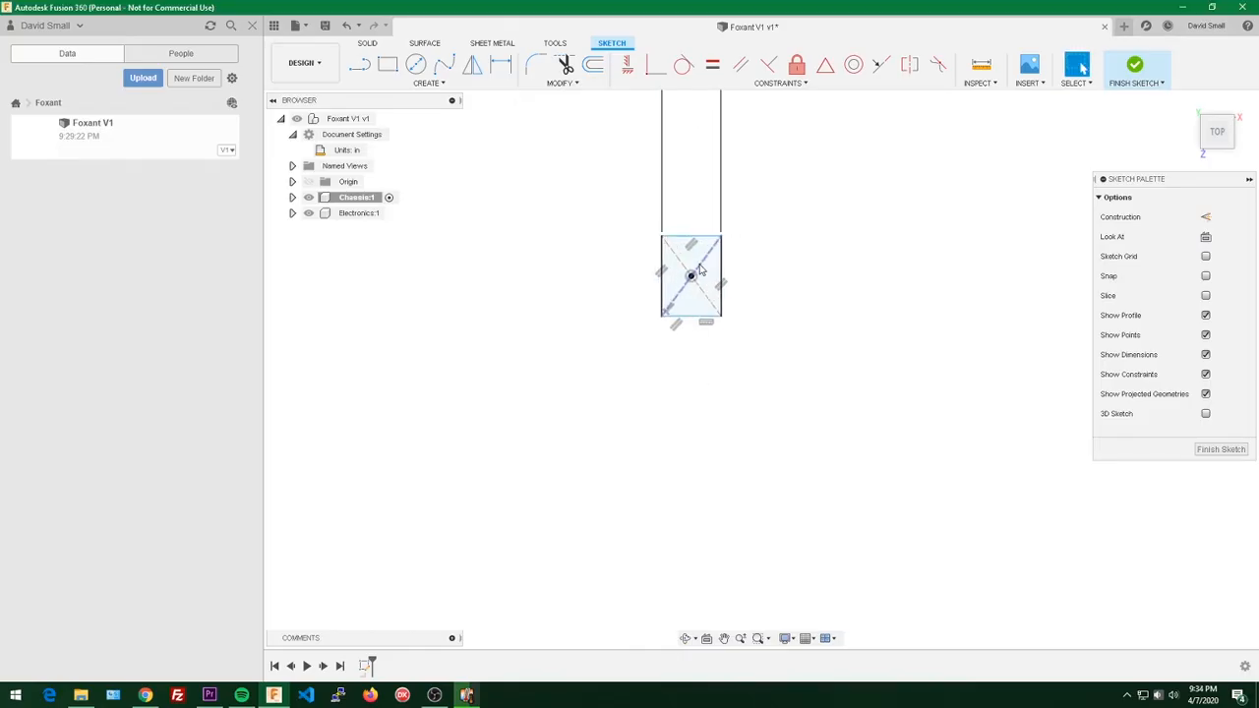
scroll(706, 242, "down", 8)
left_click(726, 248)
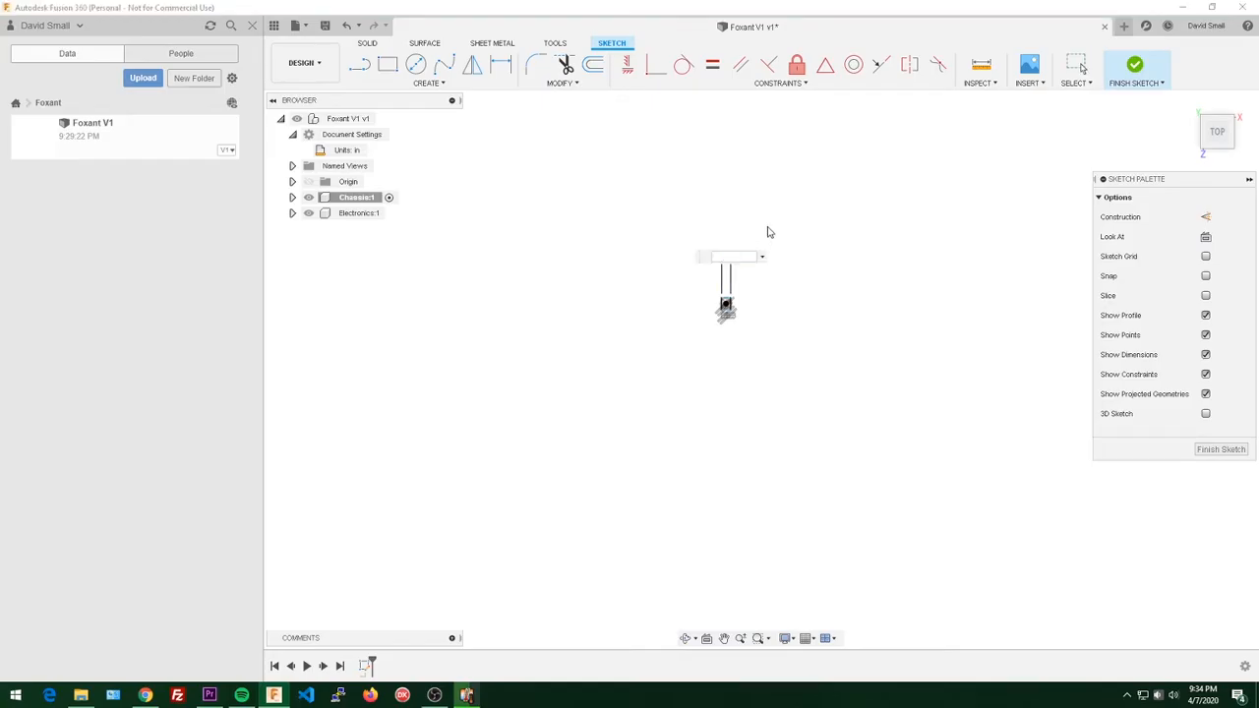
type("3")
key("Return")
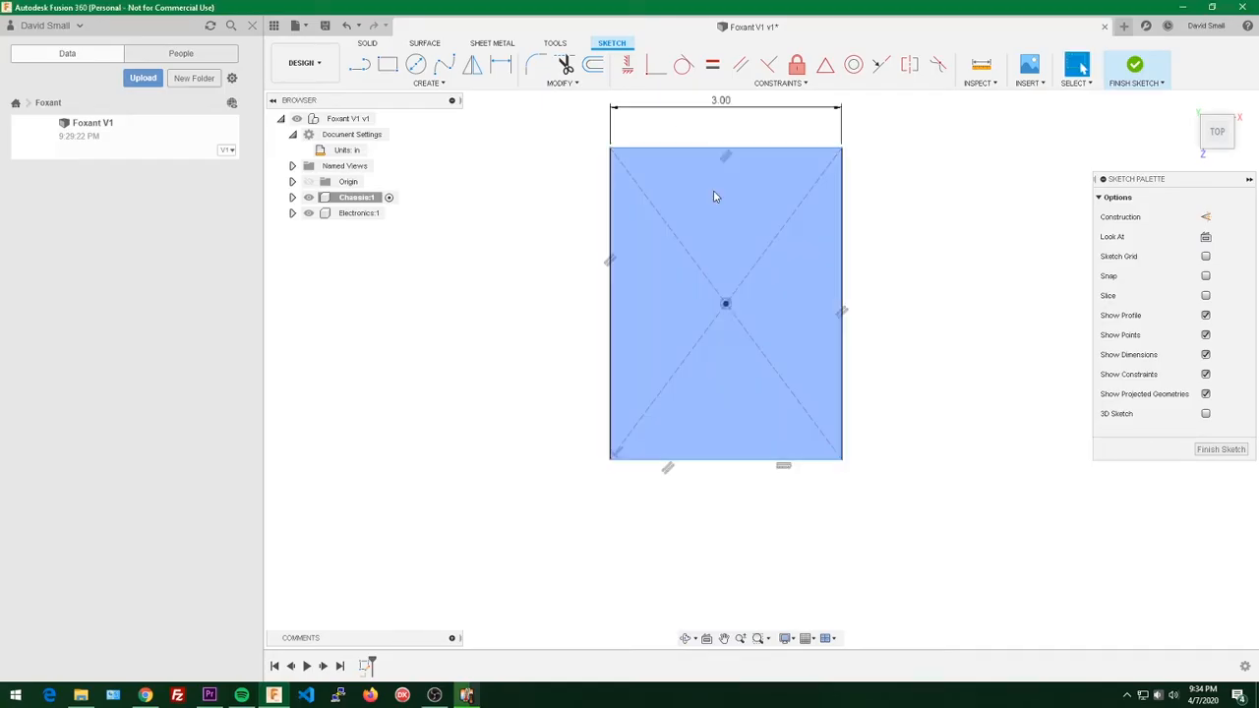
double_click(714, 103)
key("Return")
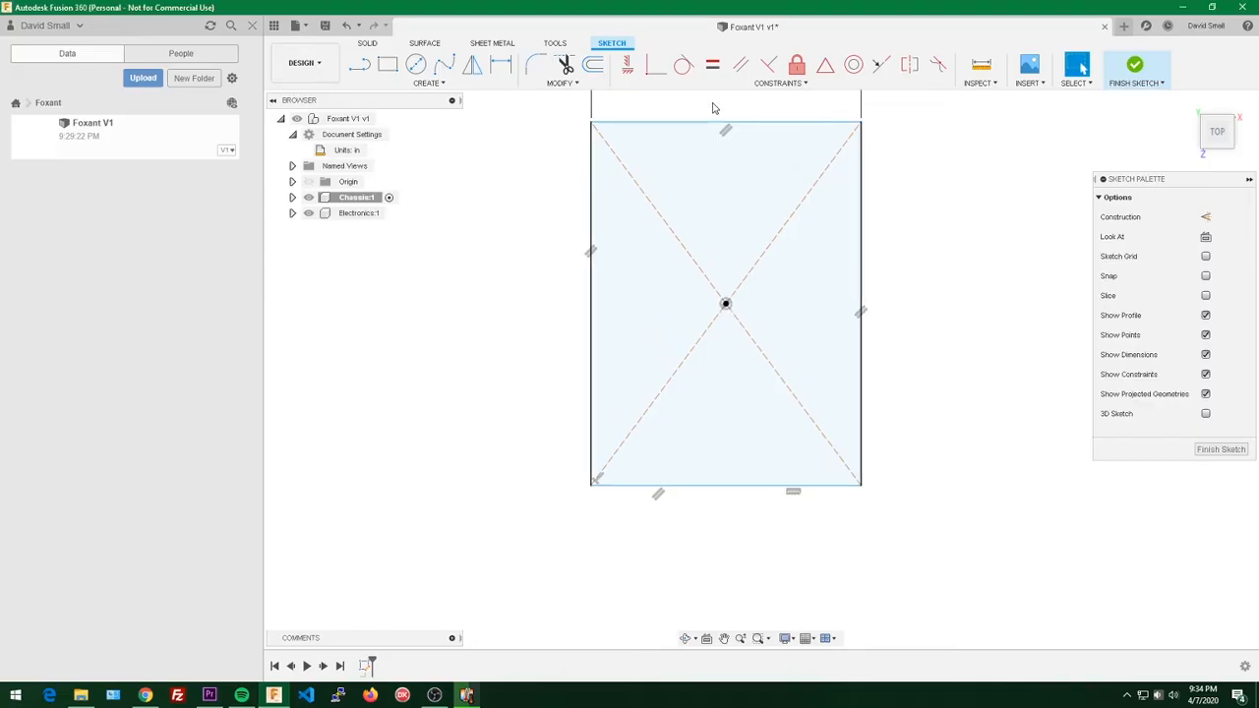
Step: Set the rectangle's width dimension to 0.5 in
scroll(822, 209, "down", 2)
middle_click_drag(856, 197, 840, 302)
double_click(730, 214)
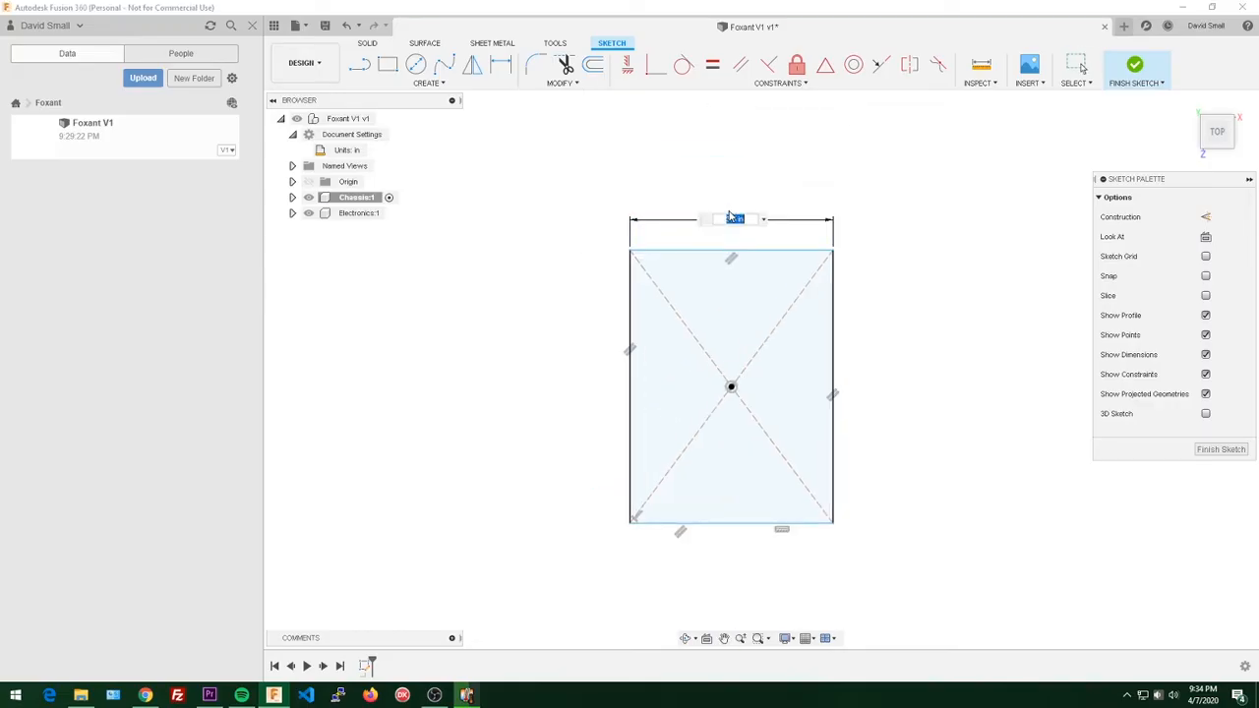
type("0.5")
key("Return")
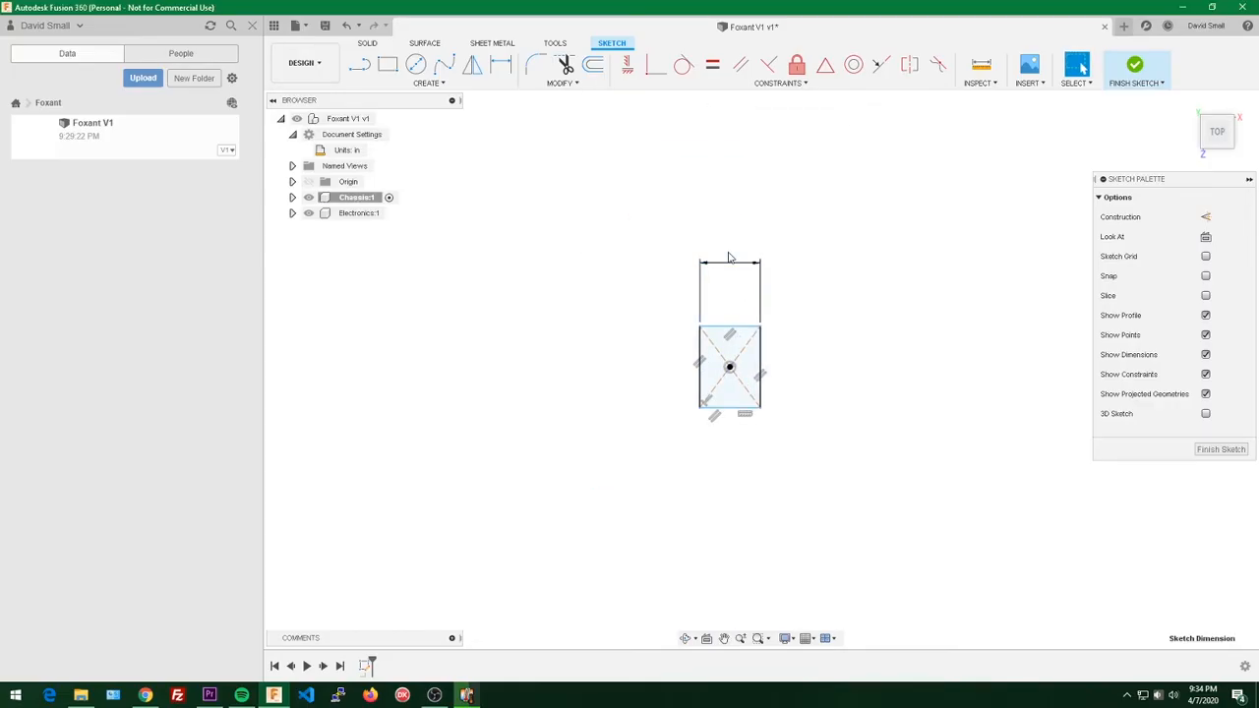
Step: Set the rectangle's width dimension to 0.75 in
double_click(730, 255)
key("BackSpace")
type(".75")
key("Return")
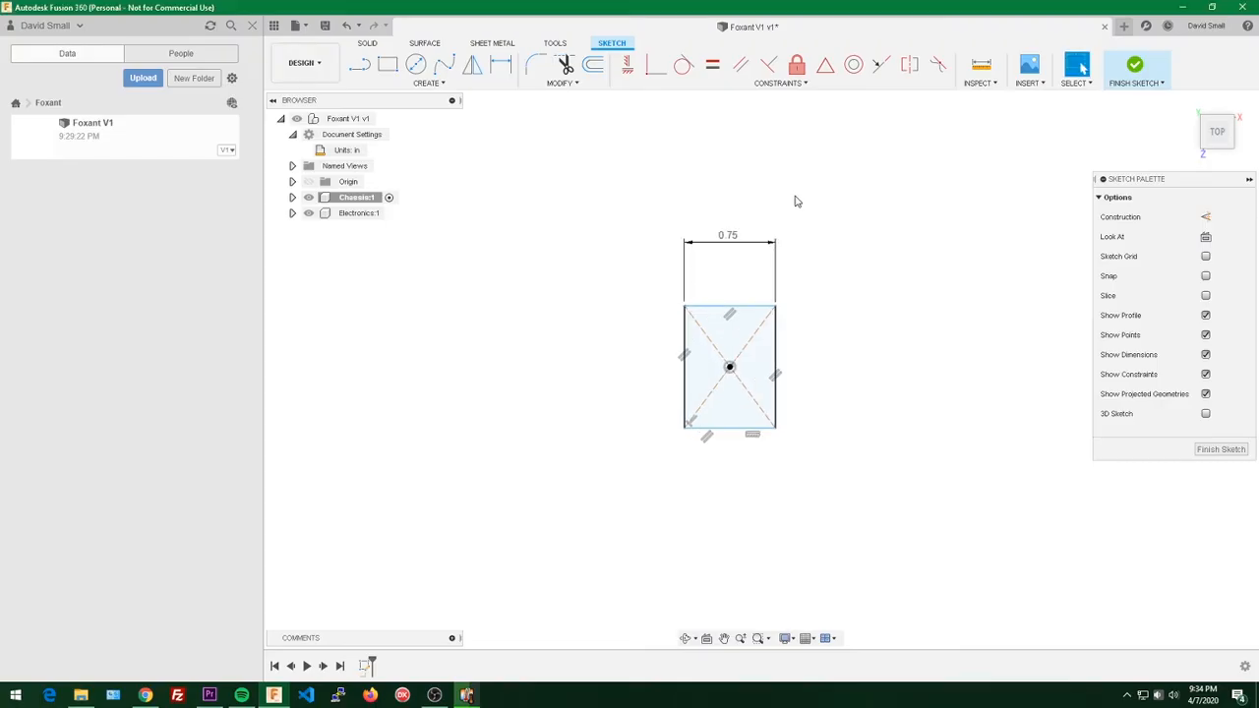
Step: Set the rectangle's width dimension to 3 1/4 in using a mixed fraction
double_click(735, 239)
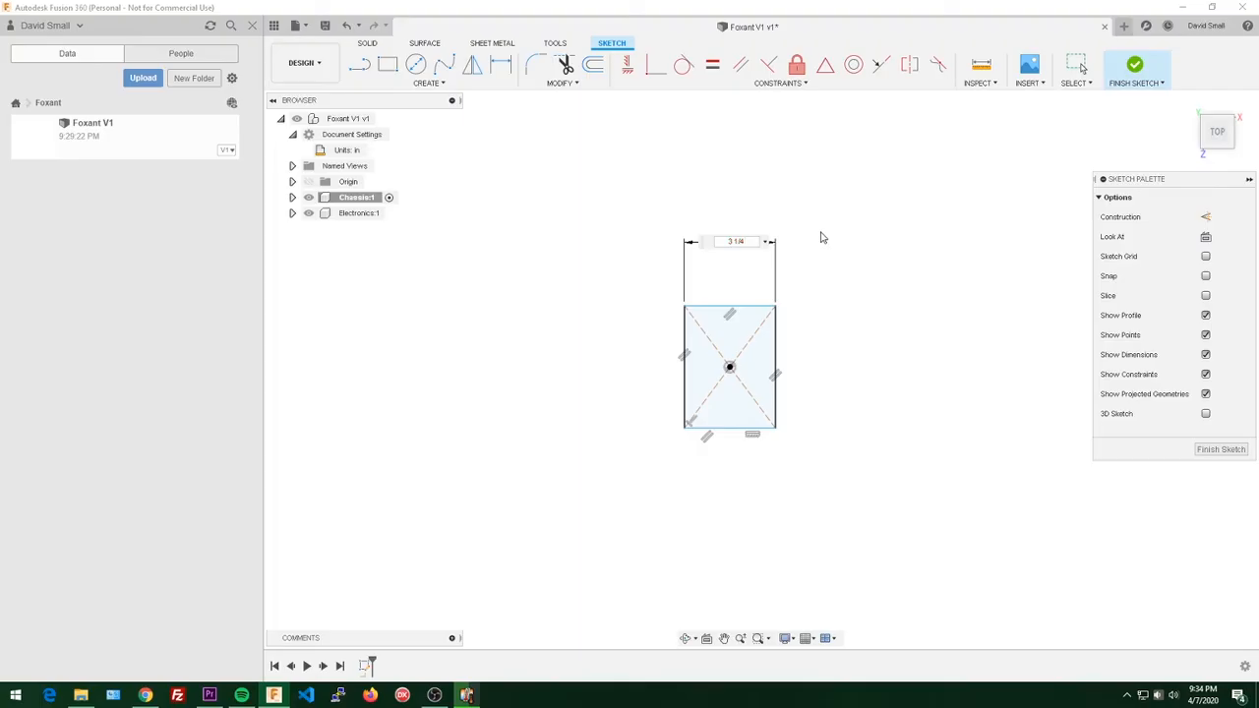
key("Return")
scroll(902, 230, "down", 3)
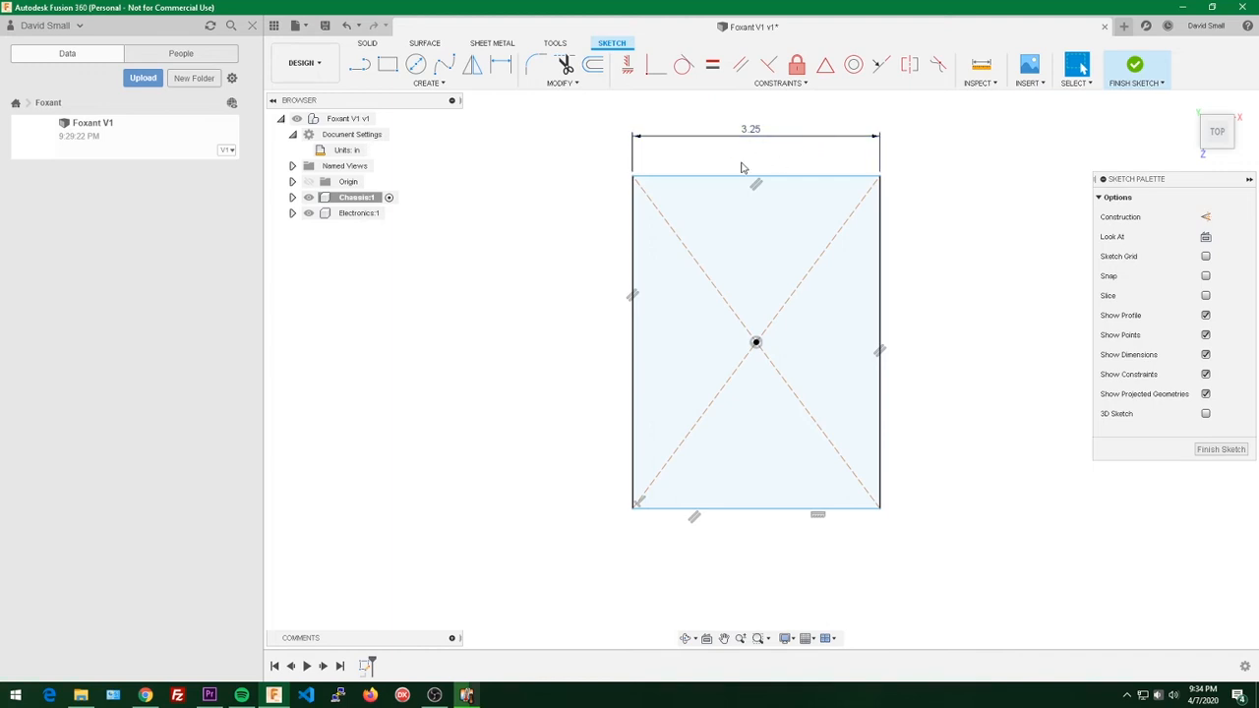
Step: Set the rectangle's width dimension back to 3 in
double_click(753, 135)
key("Return")
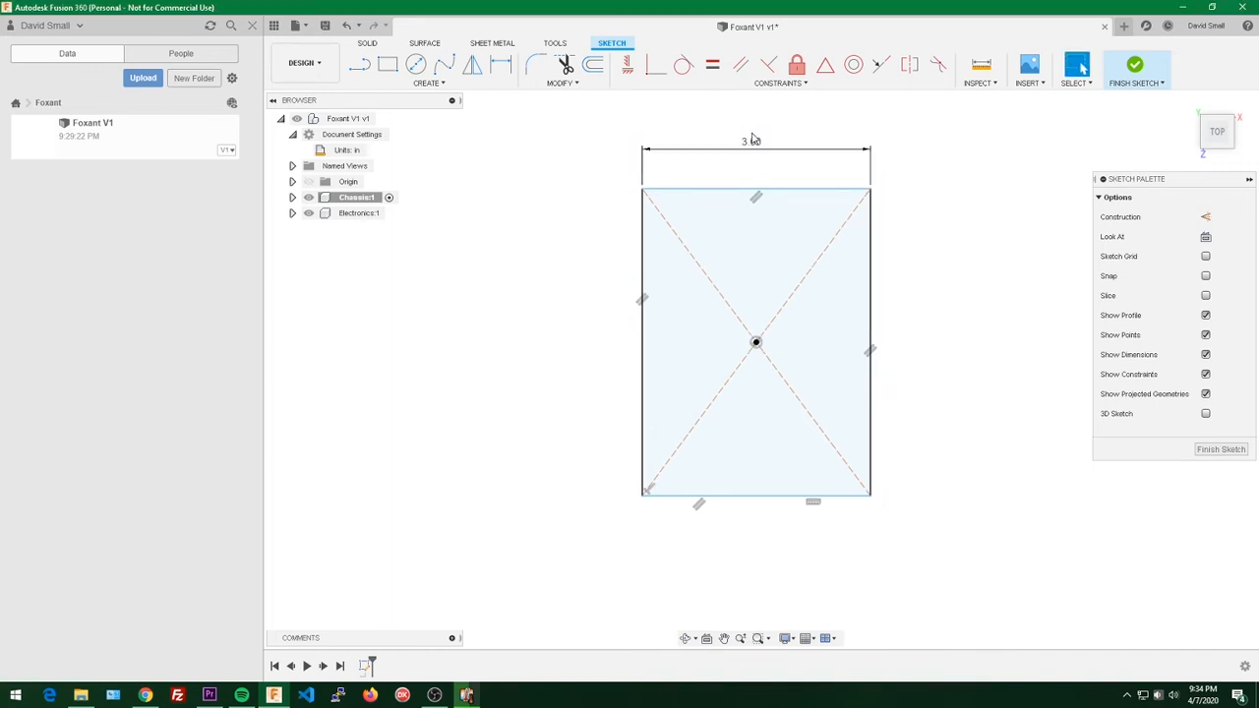
double_click(730, 144)
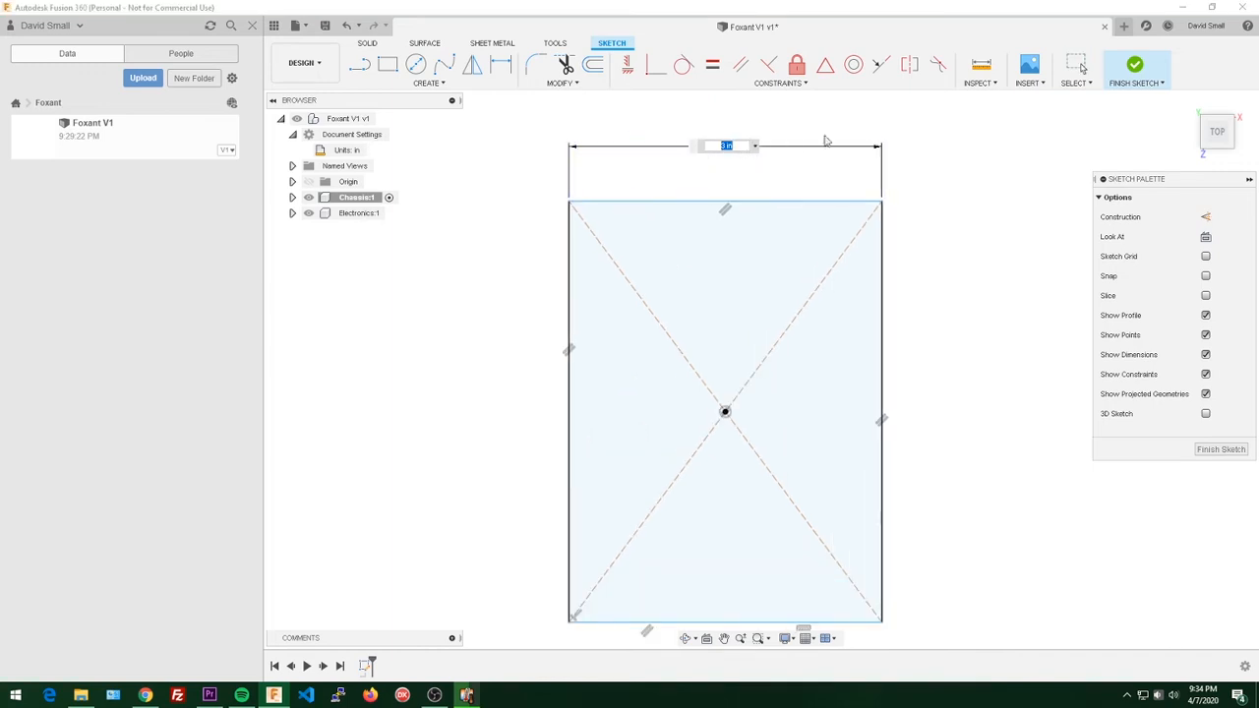
key("Return")
scroll(893, 145, "down", 1)
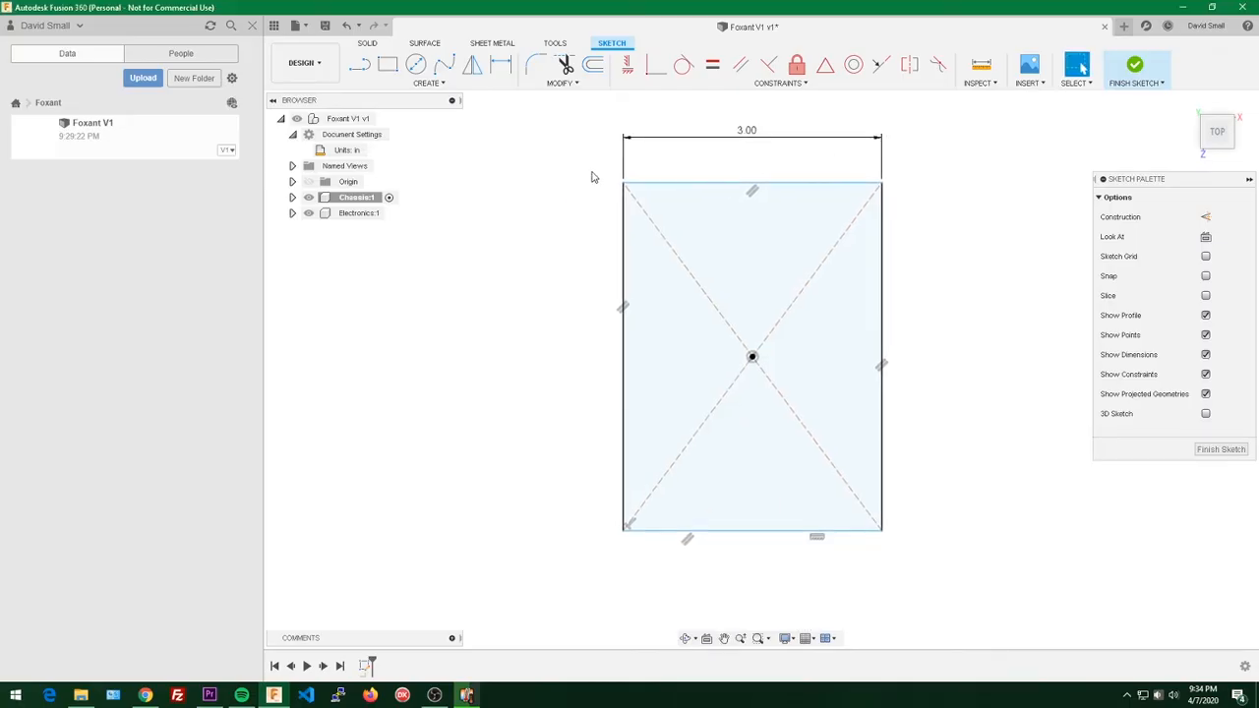
Step: Dimension the rectangle's vertical side and set its length to 3 in
key("d")
left_click(624, 297)
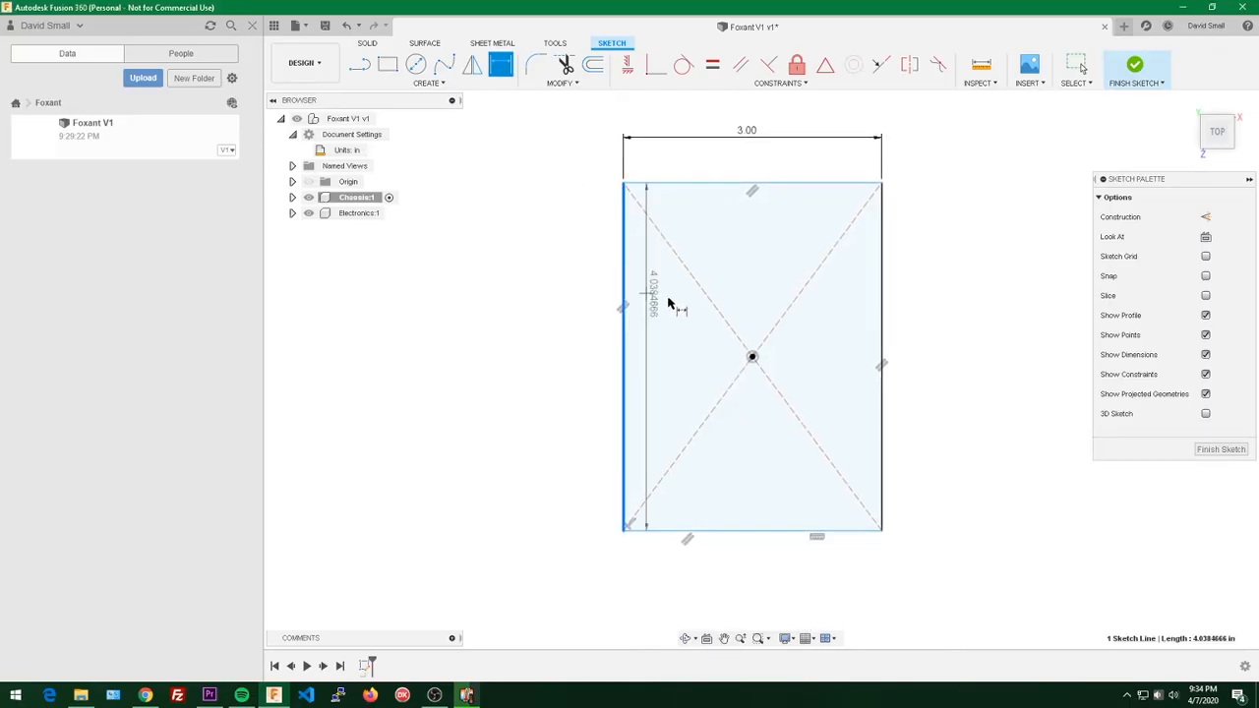
left_click(505, 337)
type("3")
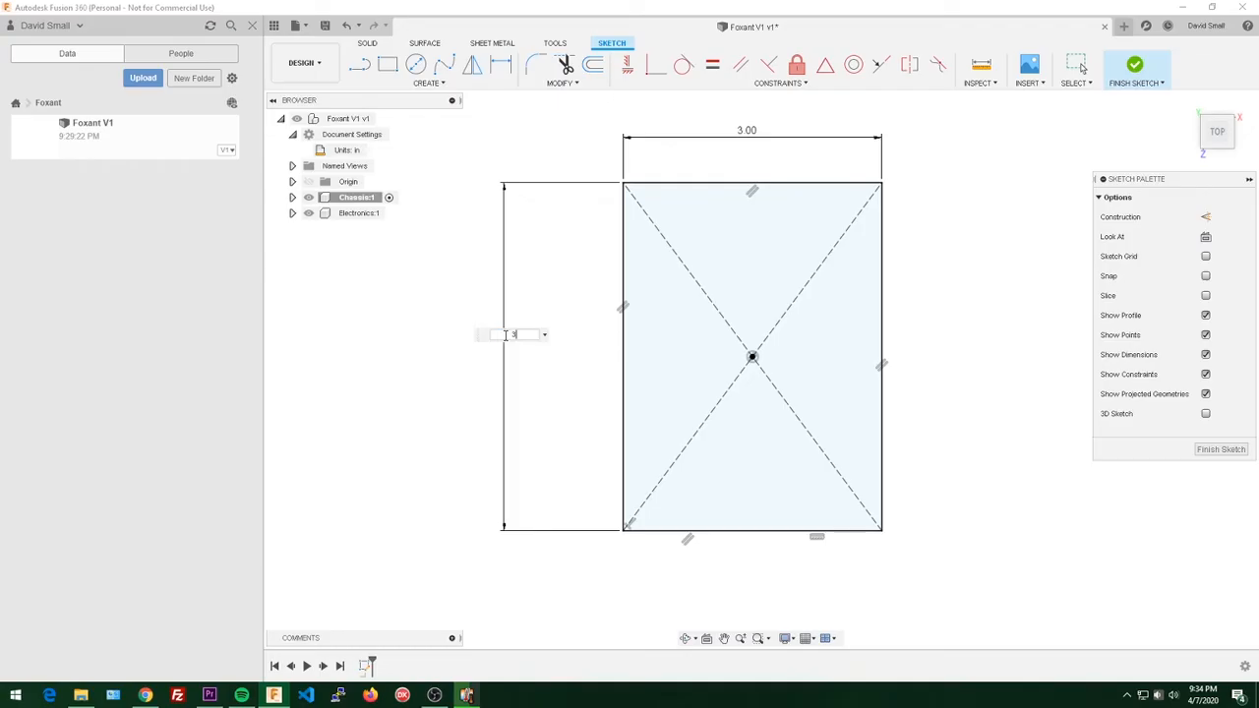
key("Return")
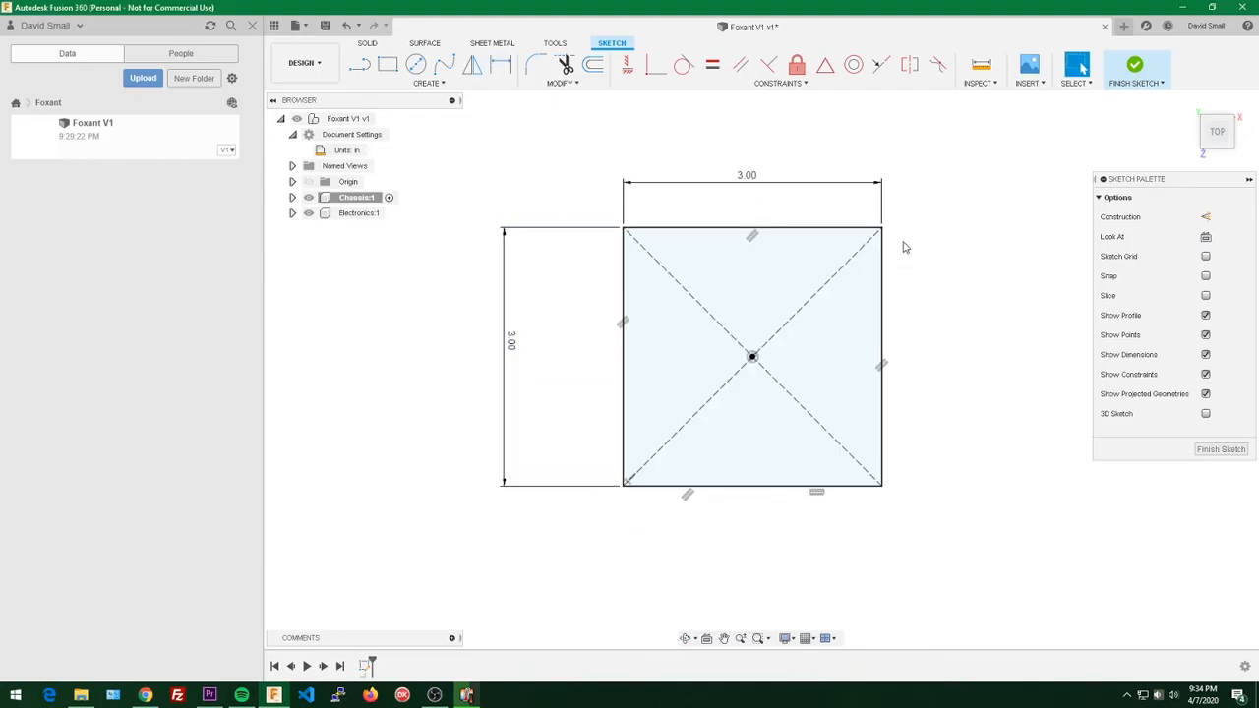
left_click(882, 276)
left_click(964, 268)
left_click(885, 202)
left_click(632, 285)
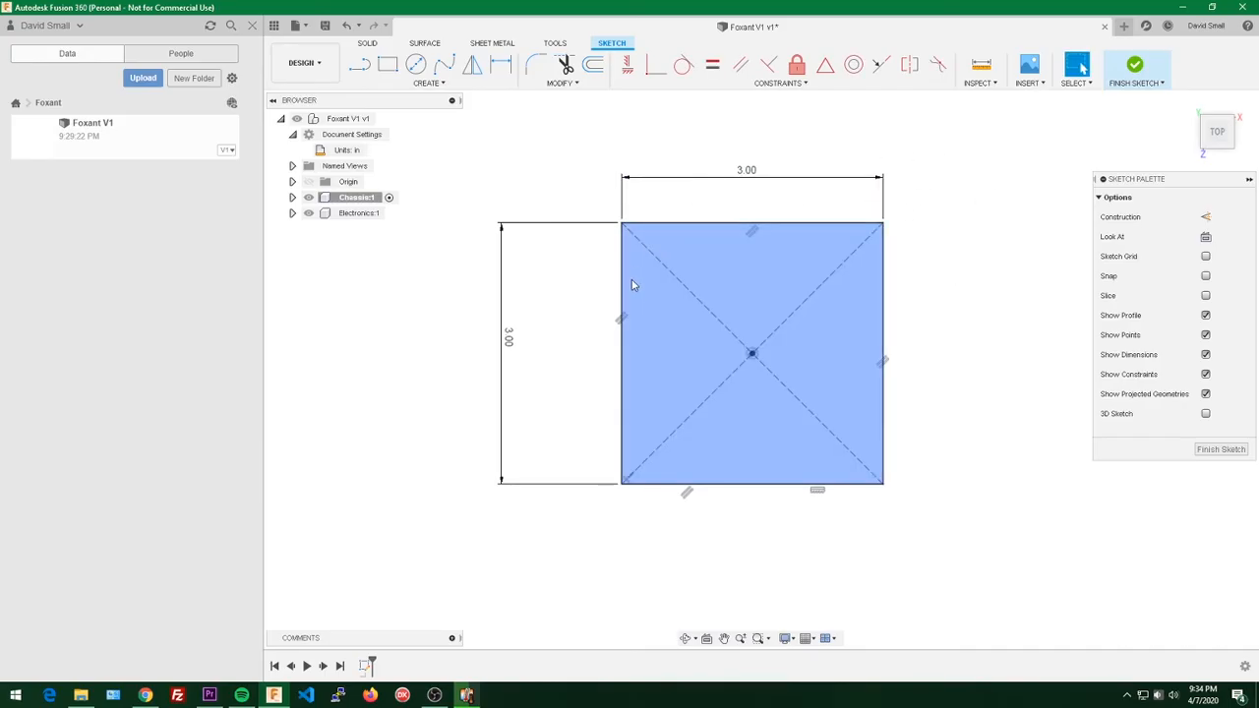
left_click(936, 246)
scroll(936, 246, "down", 2)
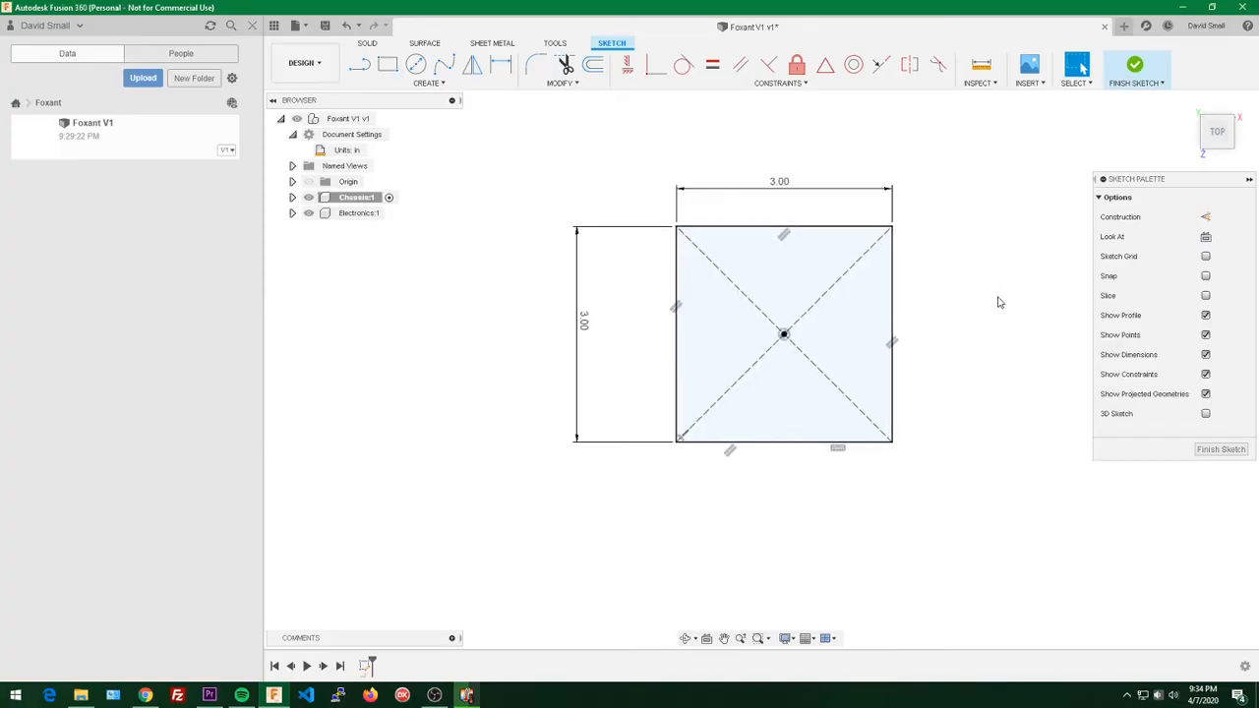
Step: Extrude the square profile upward 3 in as a new body
key("e")
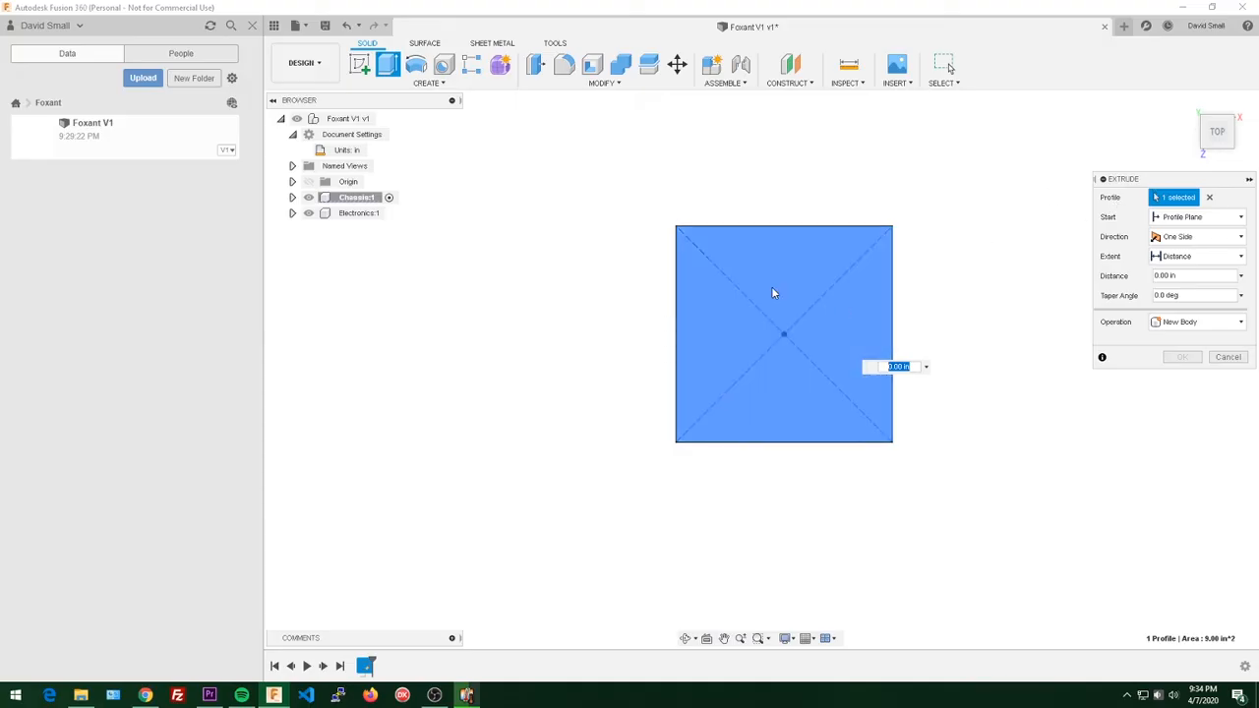
left_click(1209, 196)
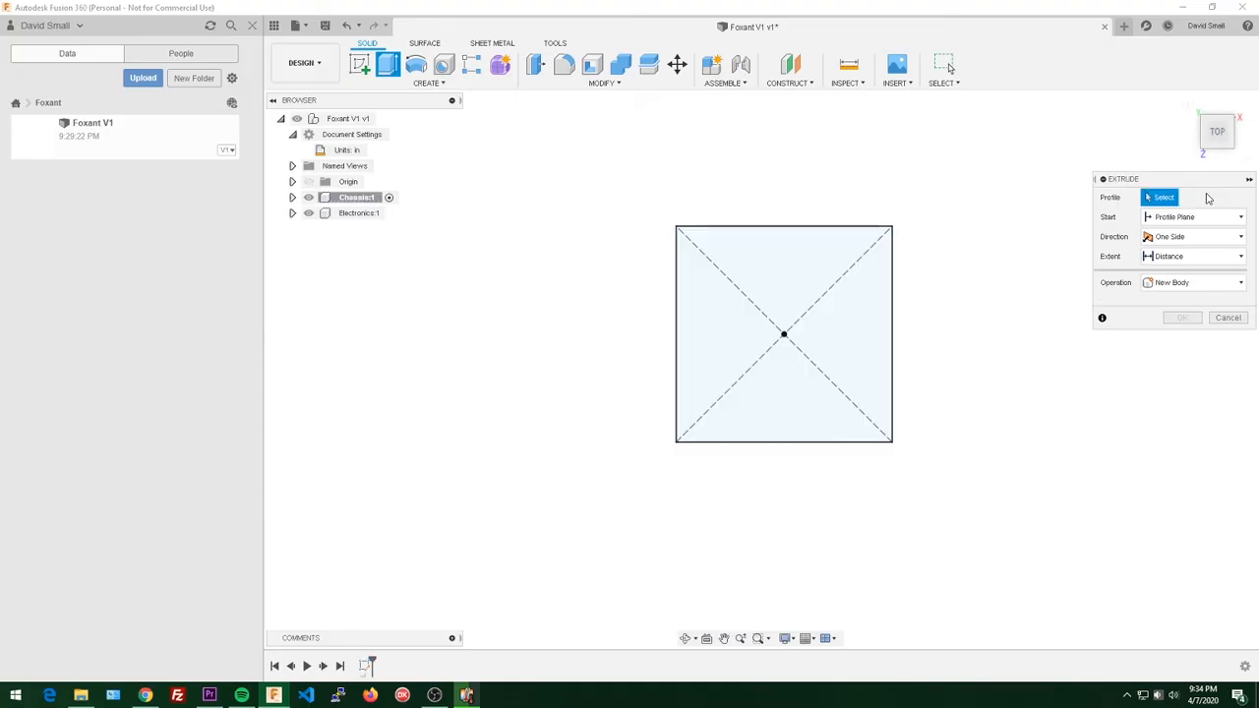
left_click(793, 248)
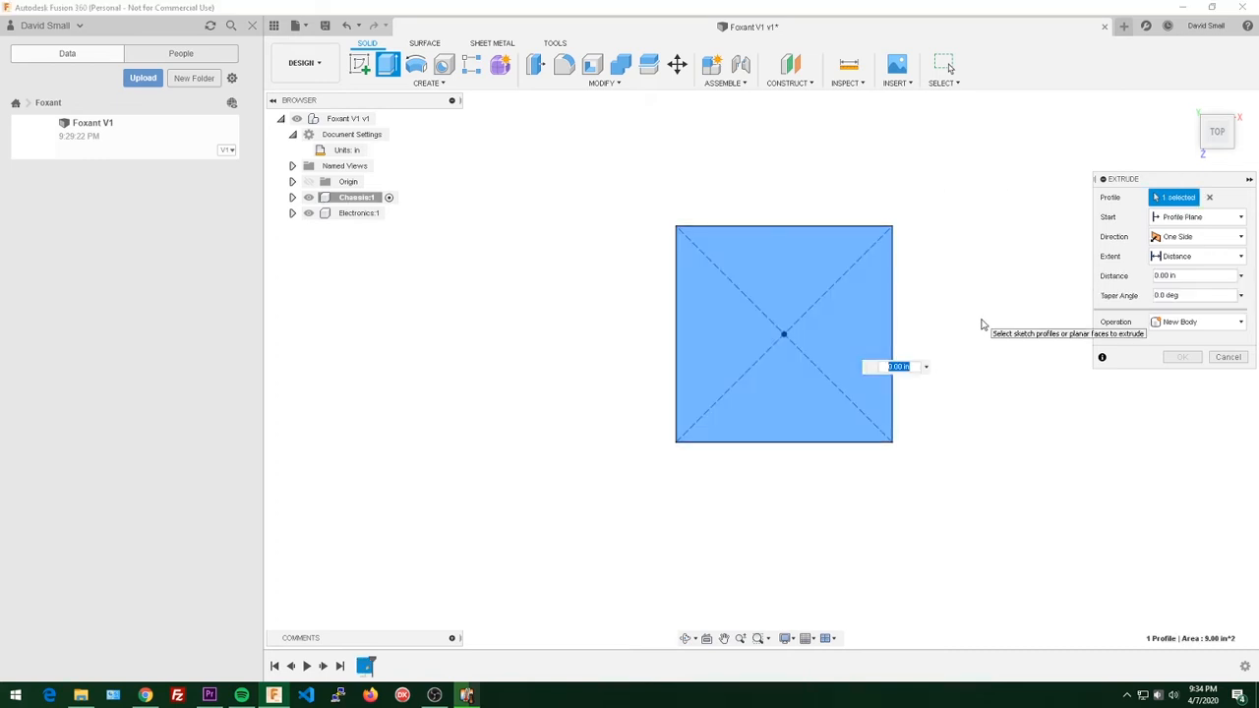
middle_click_drag(981, 323, 977, 237, "shift")
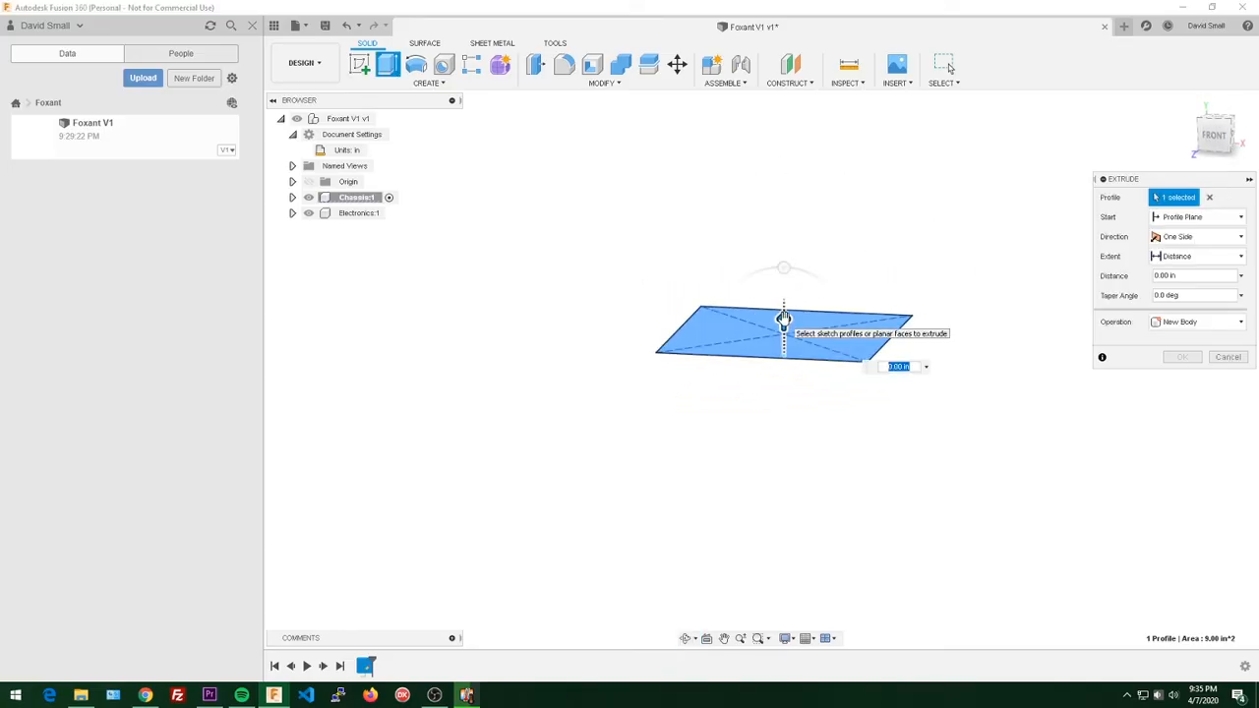
left_click_drag(784, 318, 784, 160)
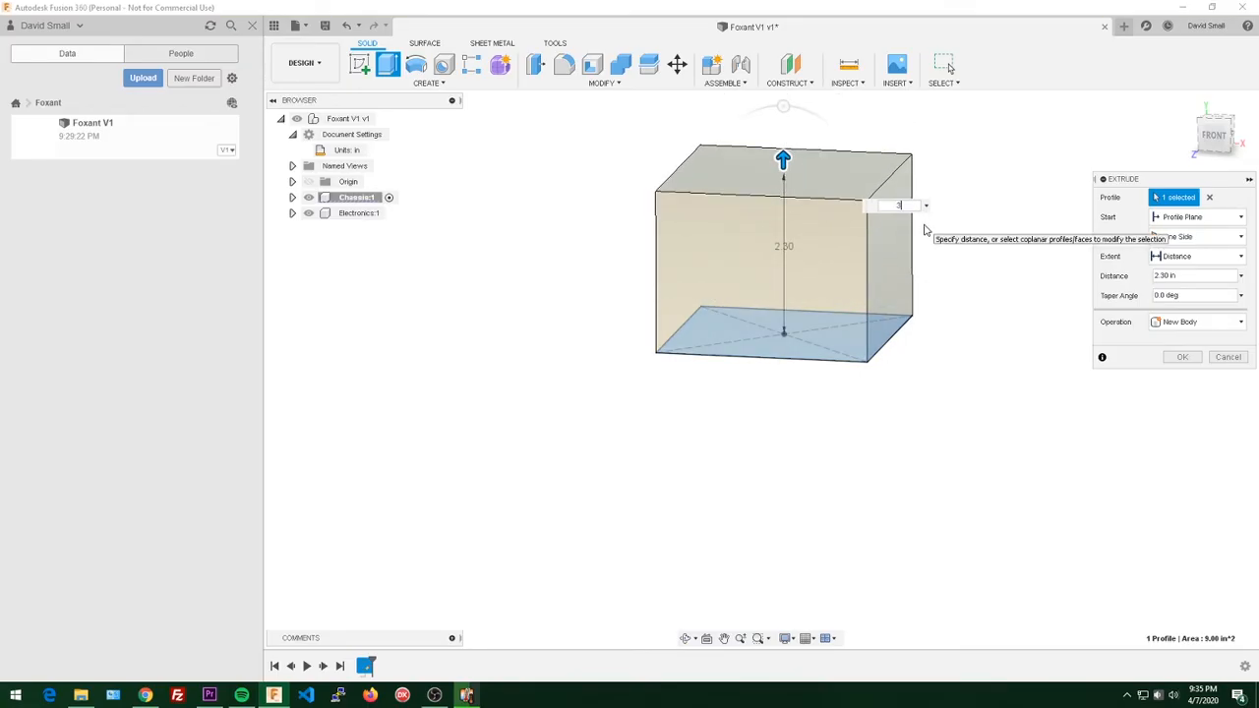
key("Return")
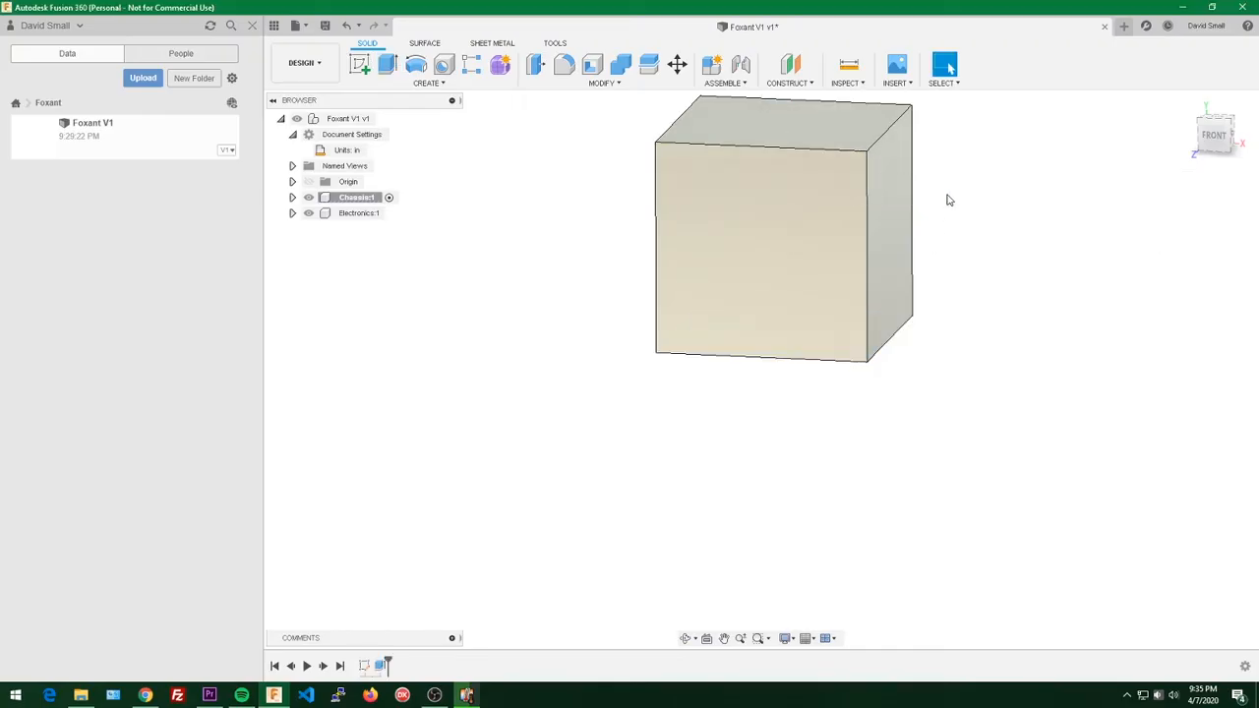
middle_click_drag(948, 200, 971, 213, "shift")
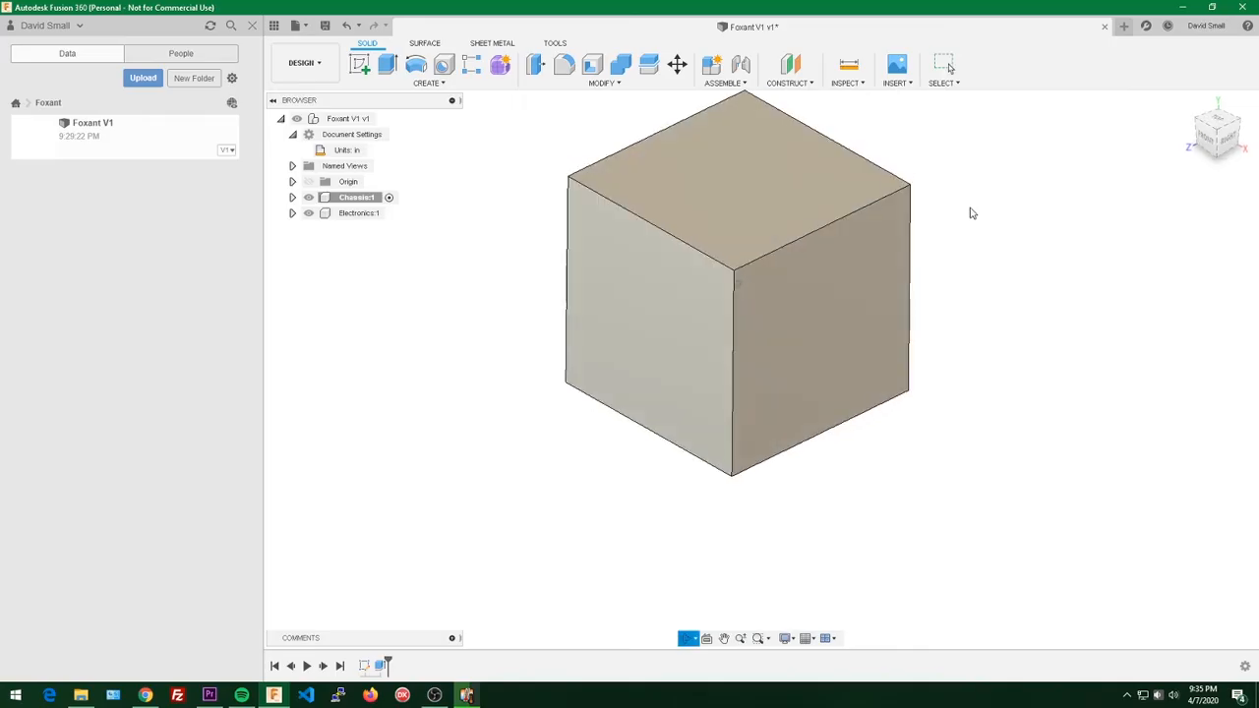
key("Escape")
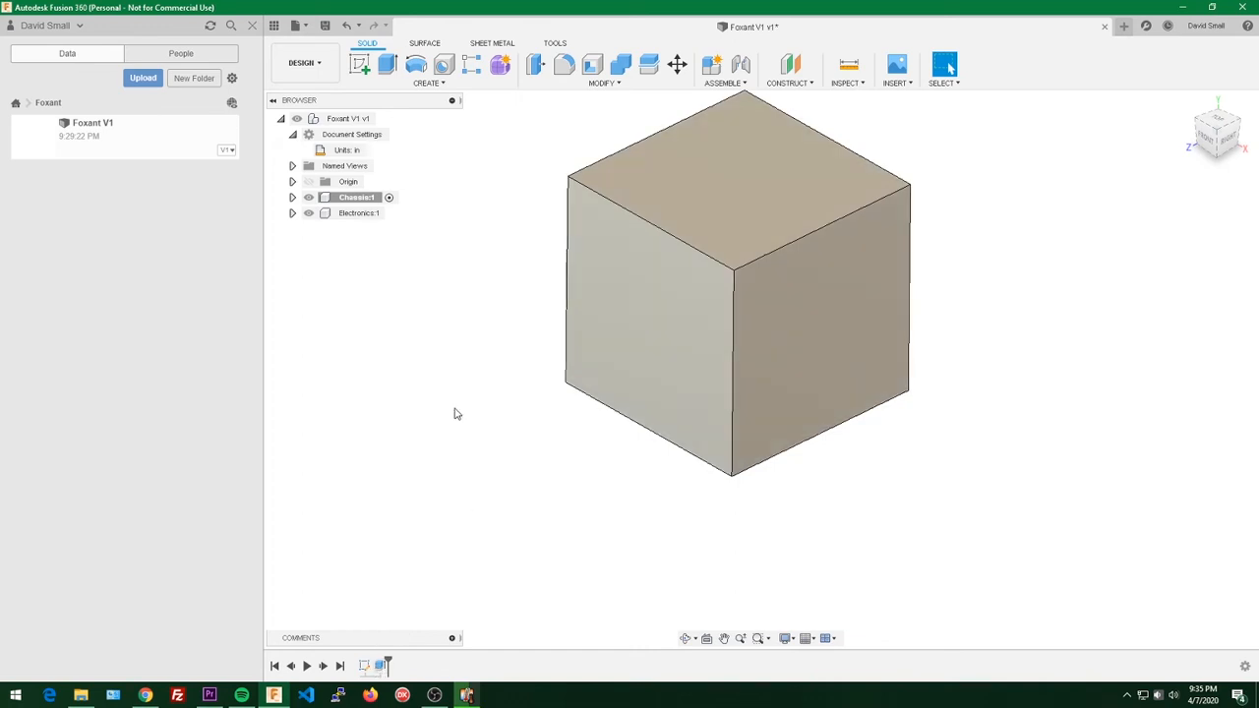
Step: Reopen the cube's base sketch for editing and set the rectangle's width dimension to 2.5 in
left_click(379, 200)
left_click(1192, 103)
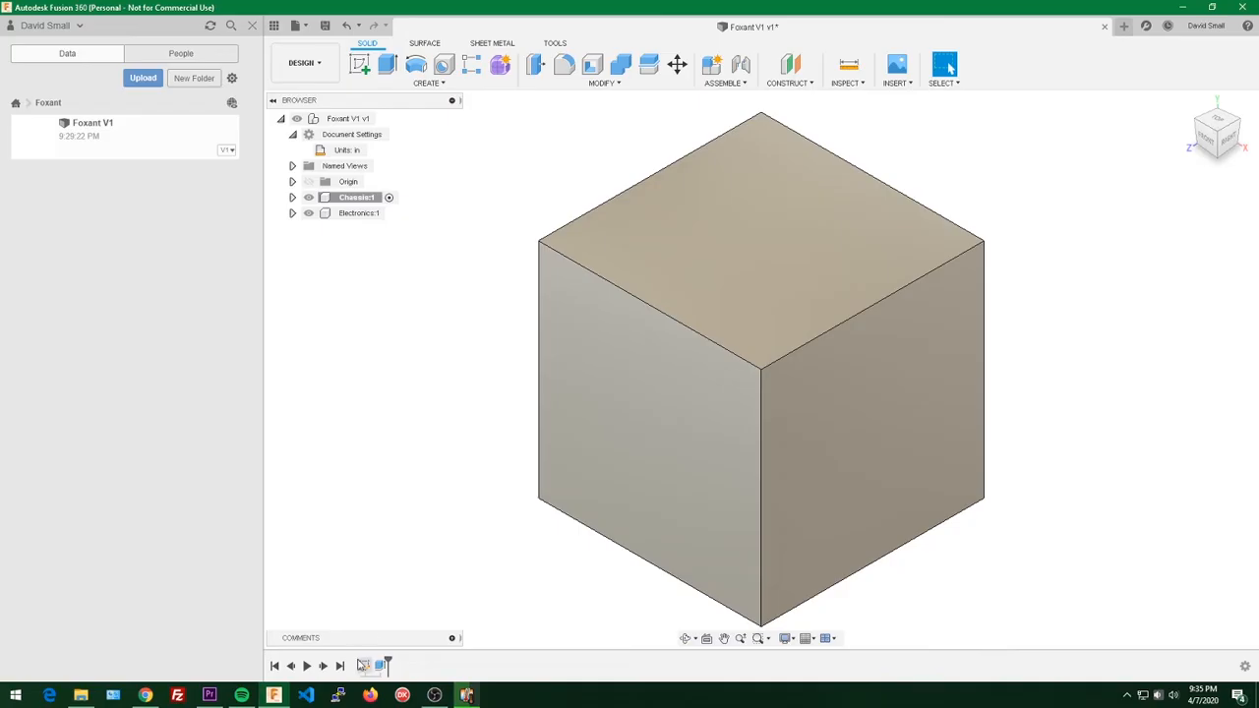
double_click(364, 667)
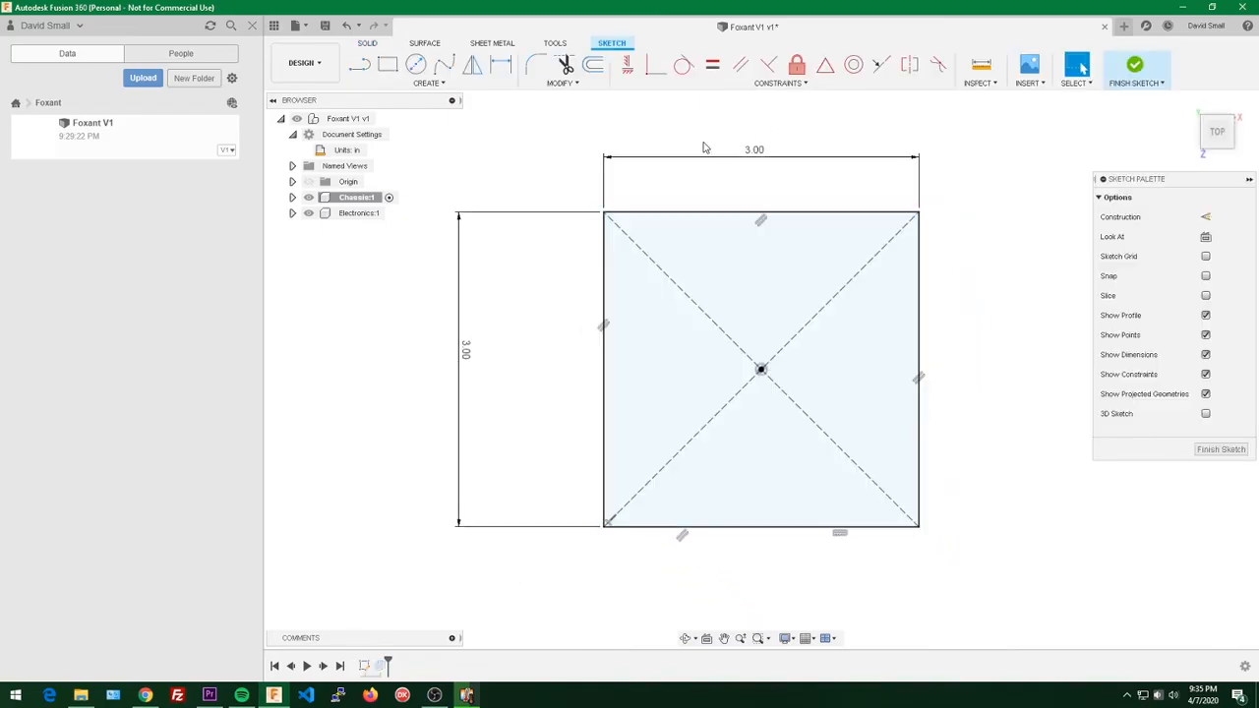
double_click(746, 169)
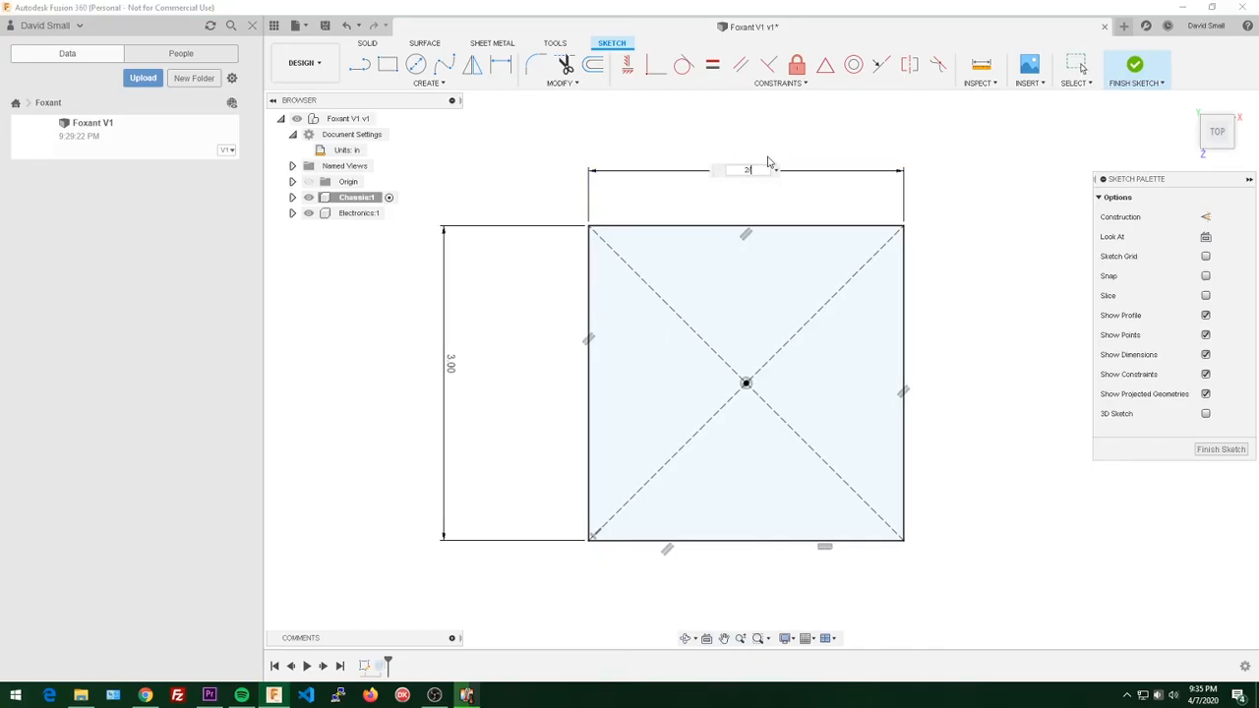
type("2/5")
key("Return")
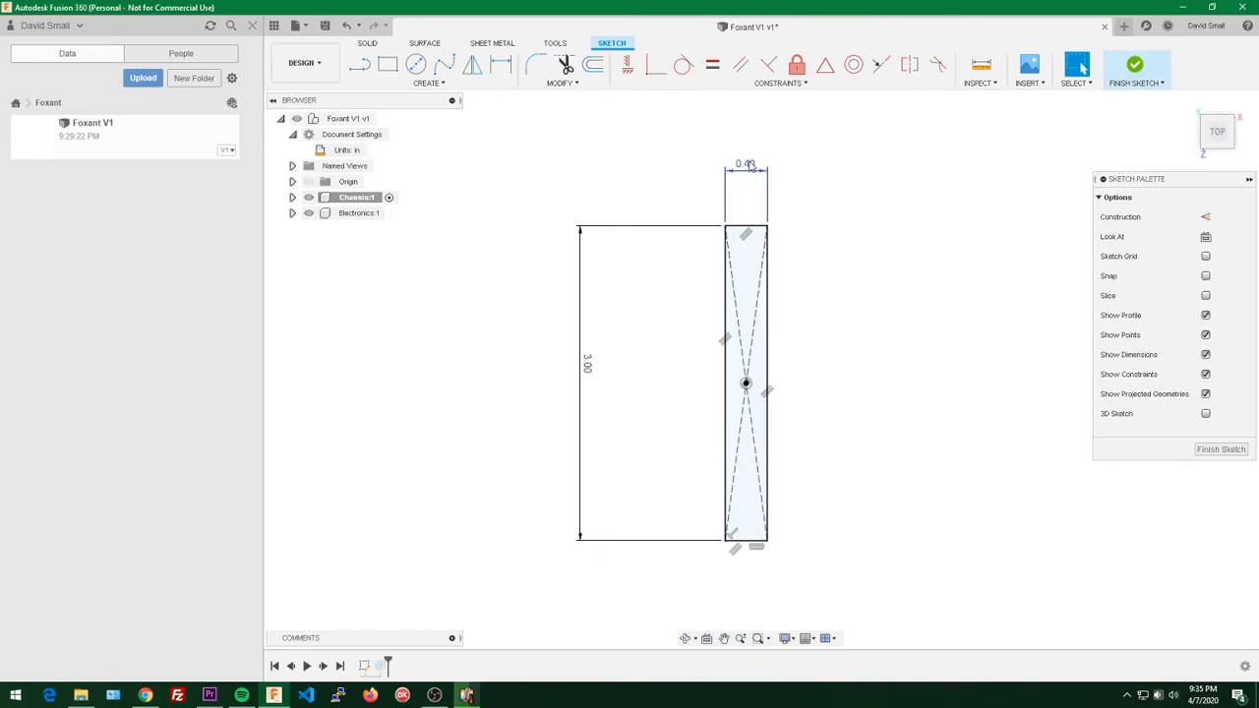
double_click(749, 169)
type("2.5")
key("Return")
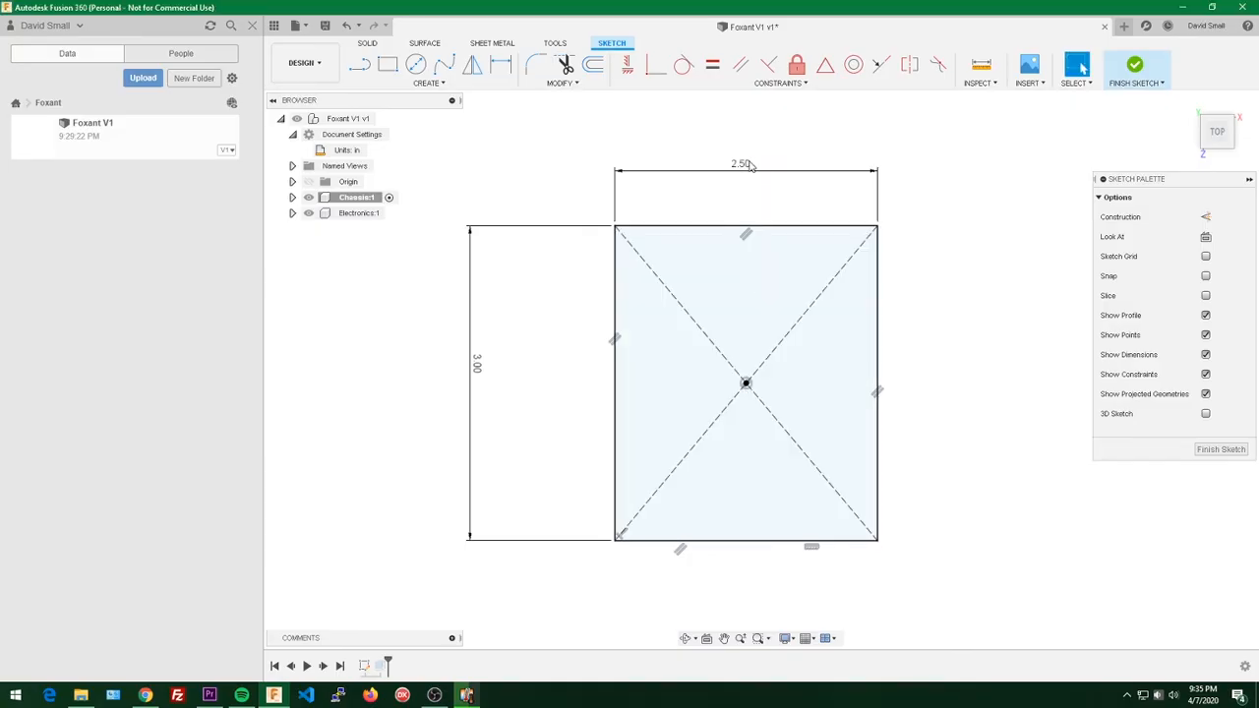
Step: Set the rectangle's length dimension to 4 in and finish the sketch to update the extruded body
double_click(482, 364)
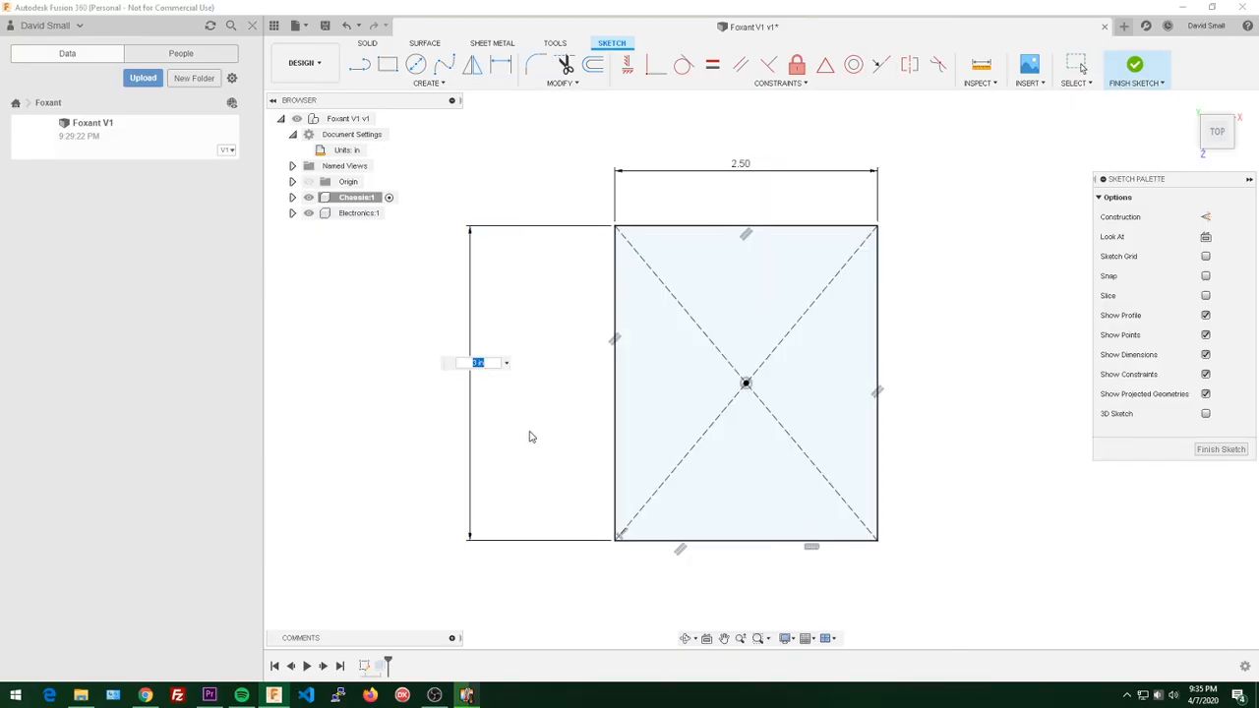
scroll(728, 276, "down", 2)
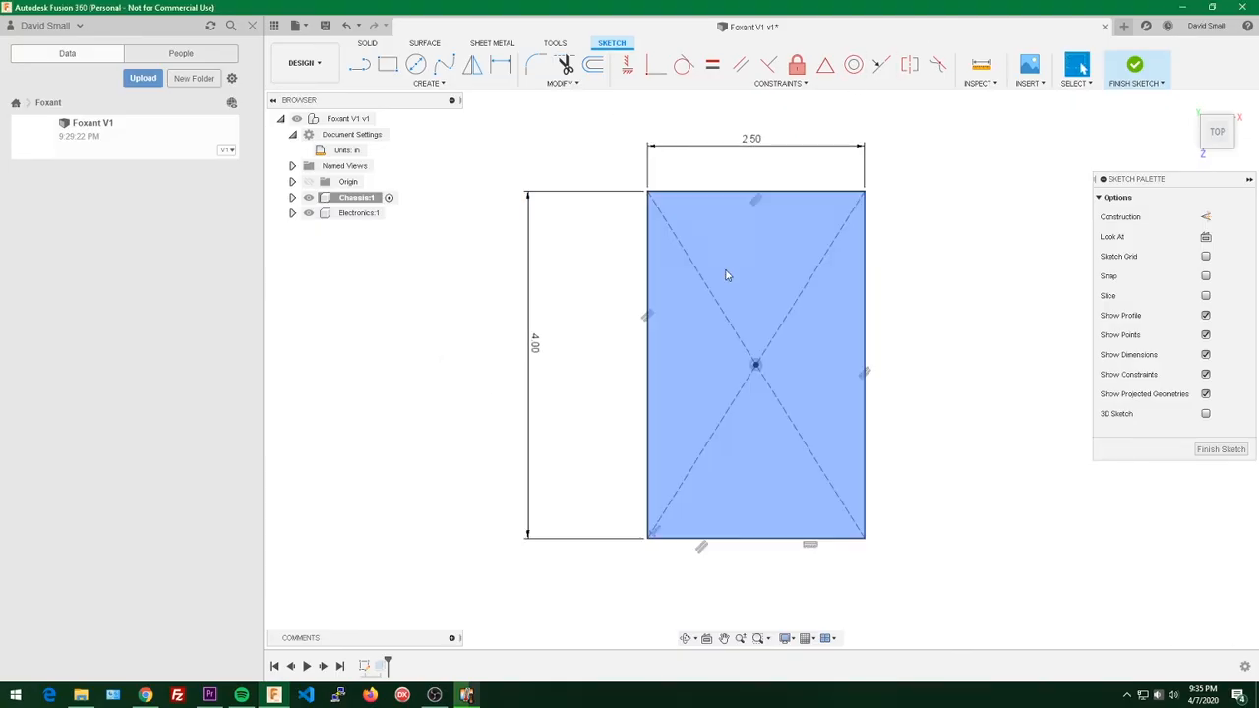
left_click(1220, 449)
mouse_move(945, 424)
middle_mouse_down("shift")
mouse_move(938, 332)
mouse_move(834, 420)
middle_mouse_up("shift")
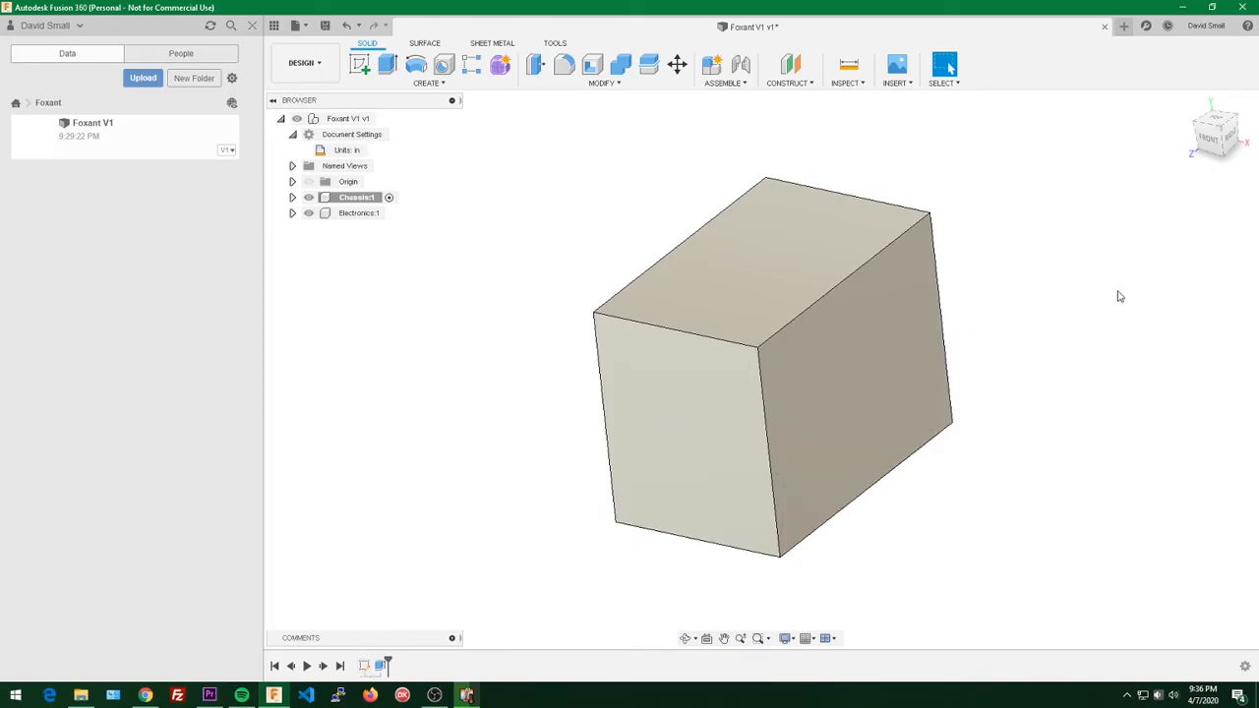
Step: Open Change Parameters and add a user parameter named InnerChassisWidth in inches with the expression 3
type("schan")
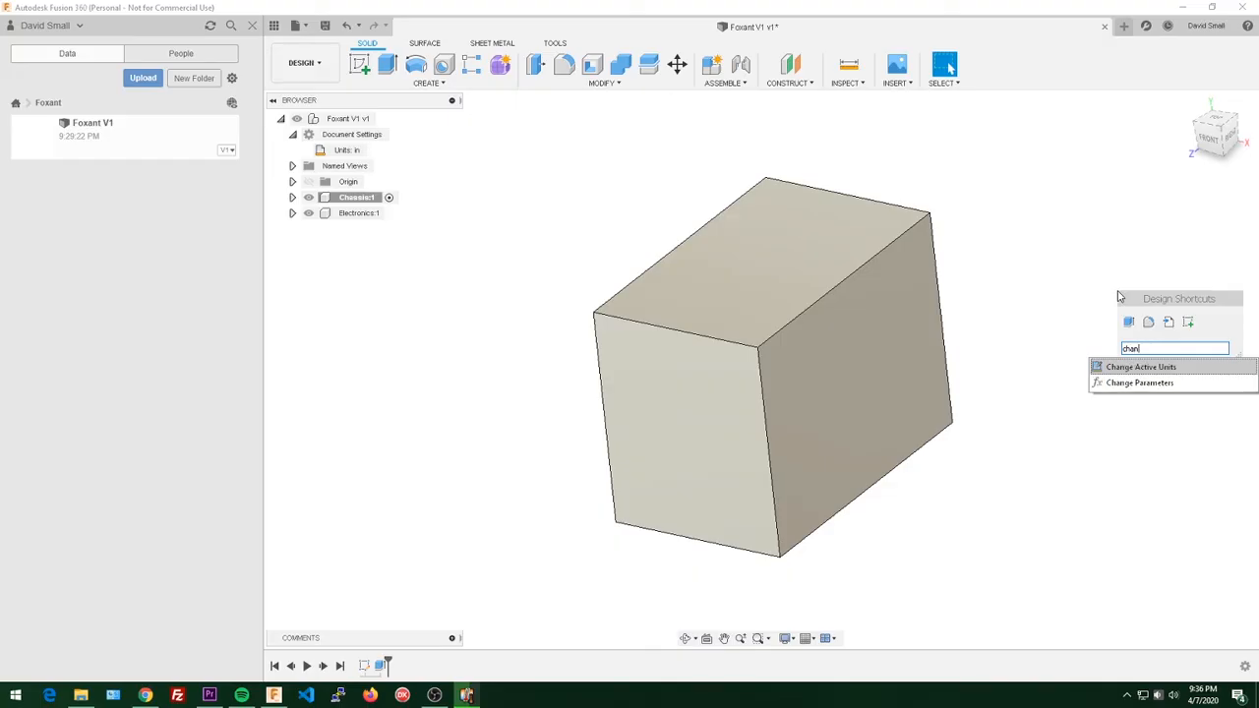
key("Down")
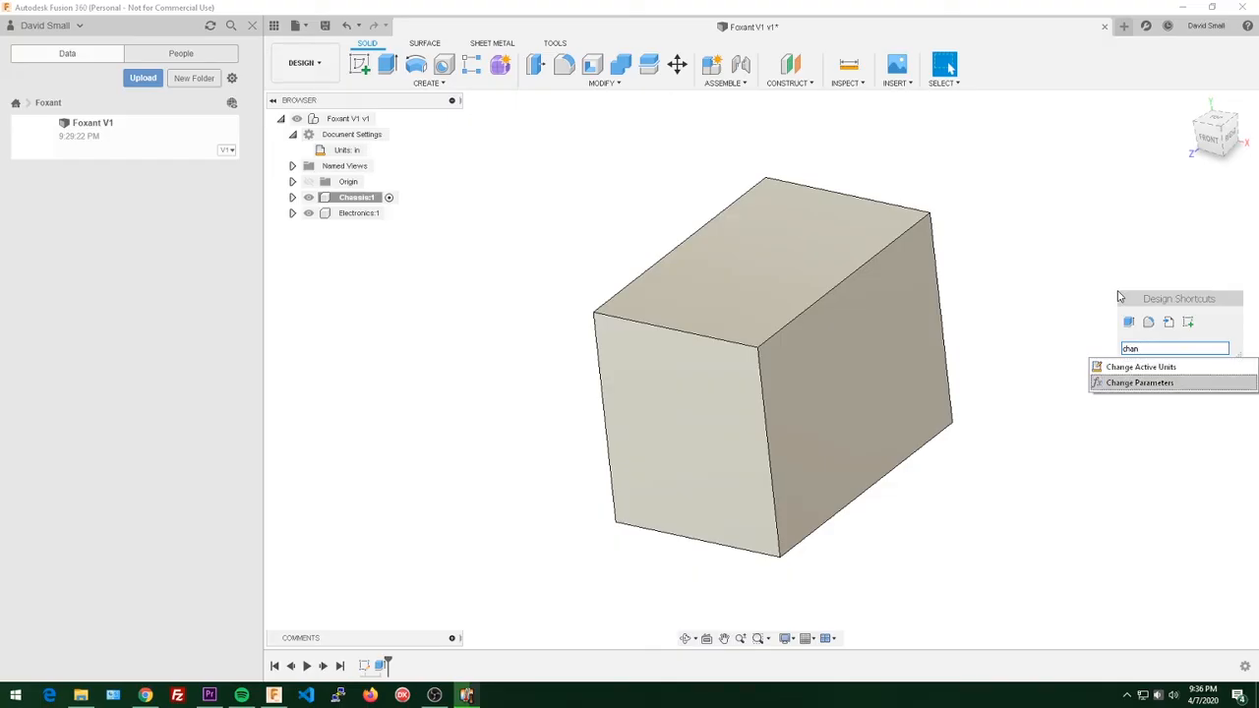
key("Return")
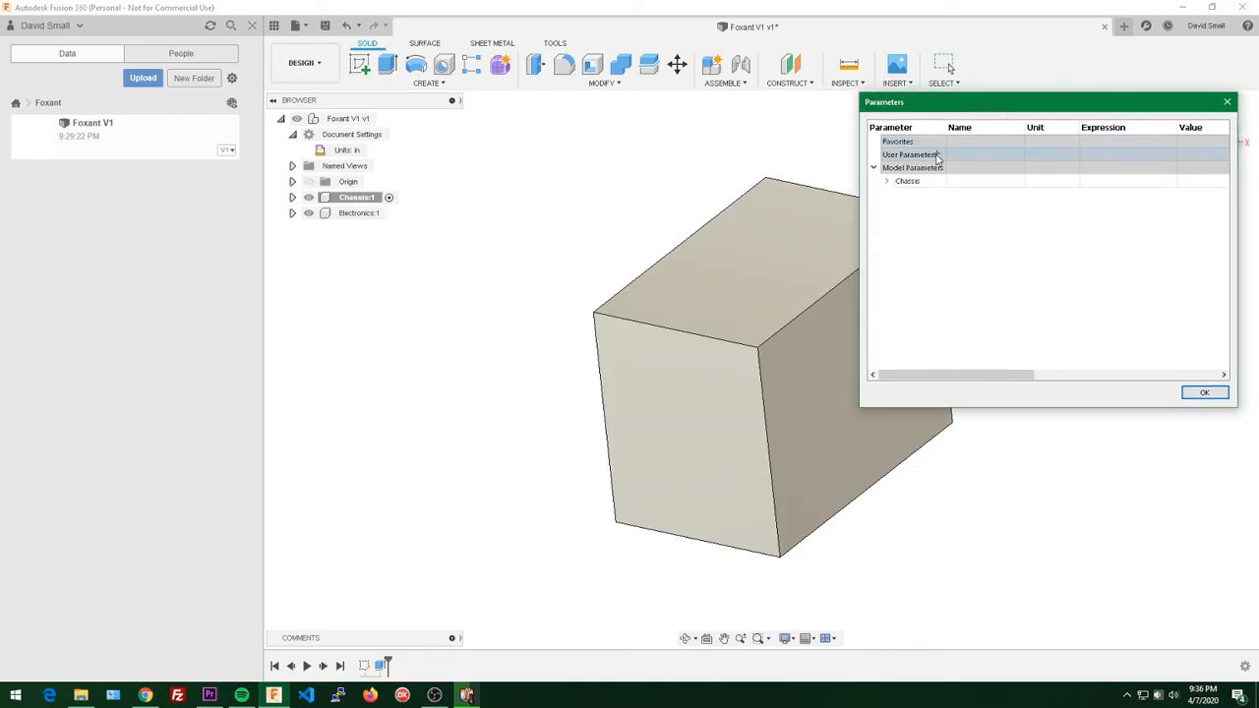
left_click(939, 156)
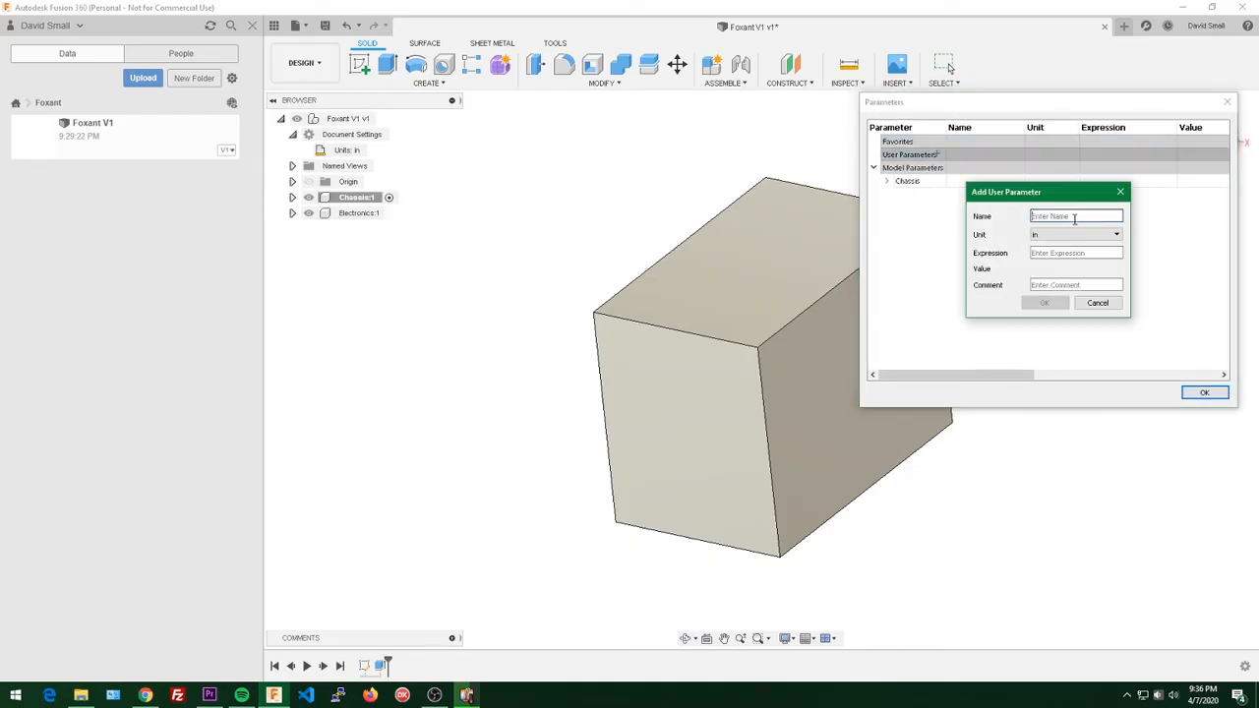
type("InnerChassisWidth")
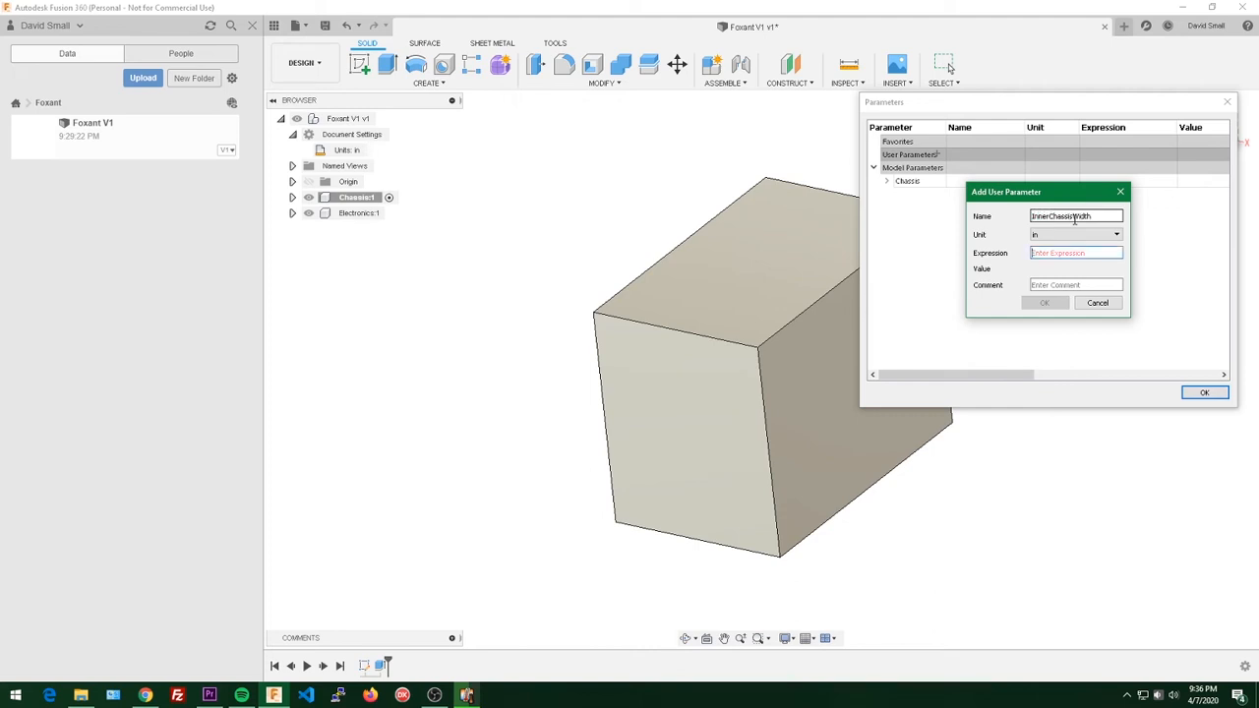
type("3")
key("Return")
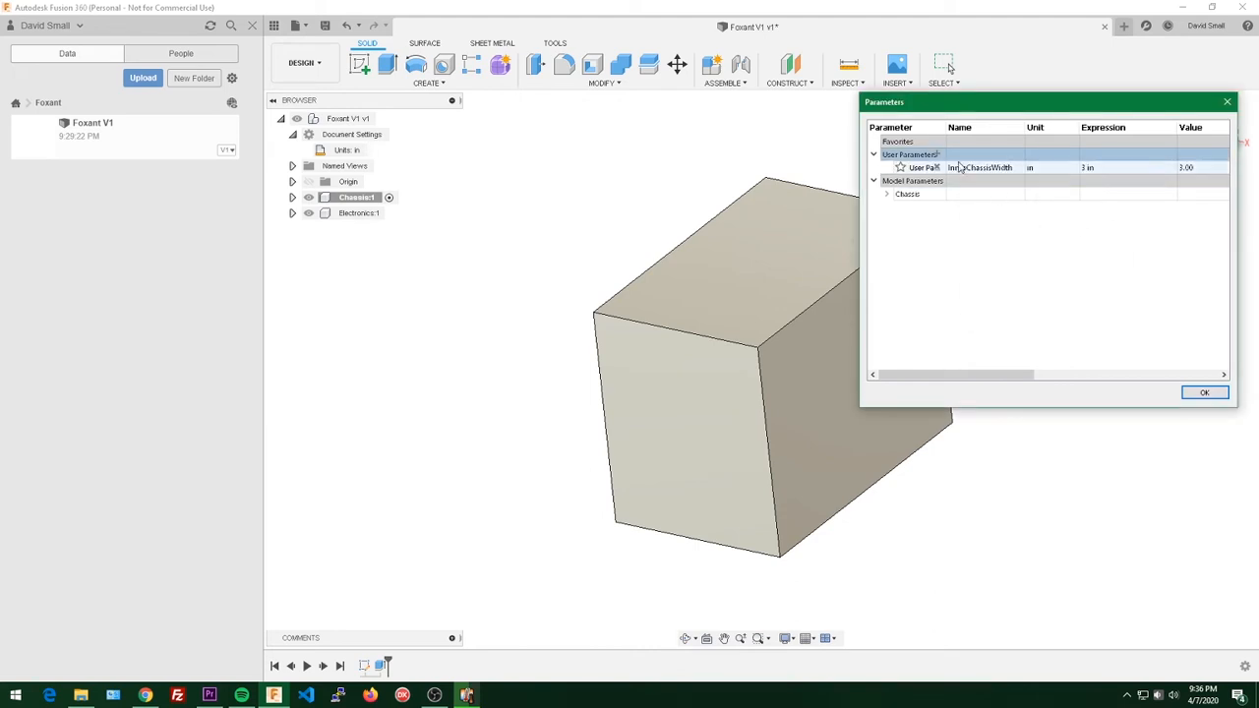
Step: Add a second user parameter named InnerChassisLength in inches with the expression 4
left_click(939, 156)
type("Inn")
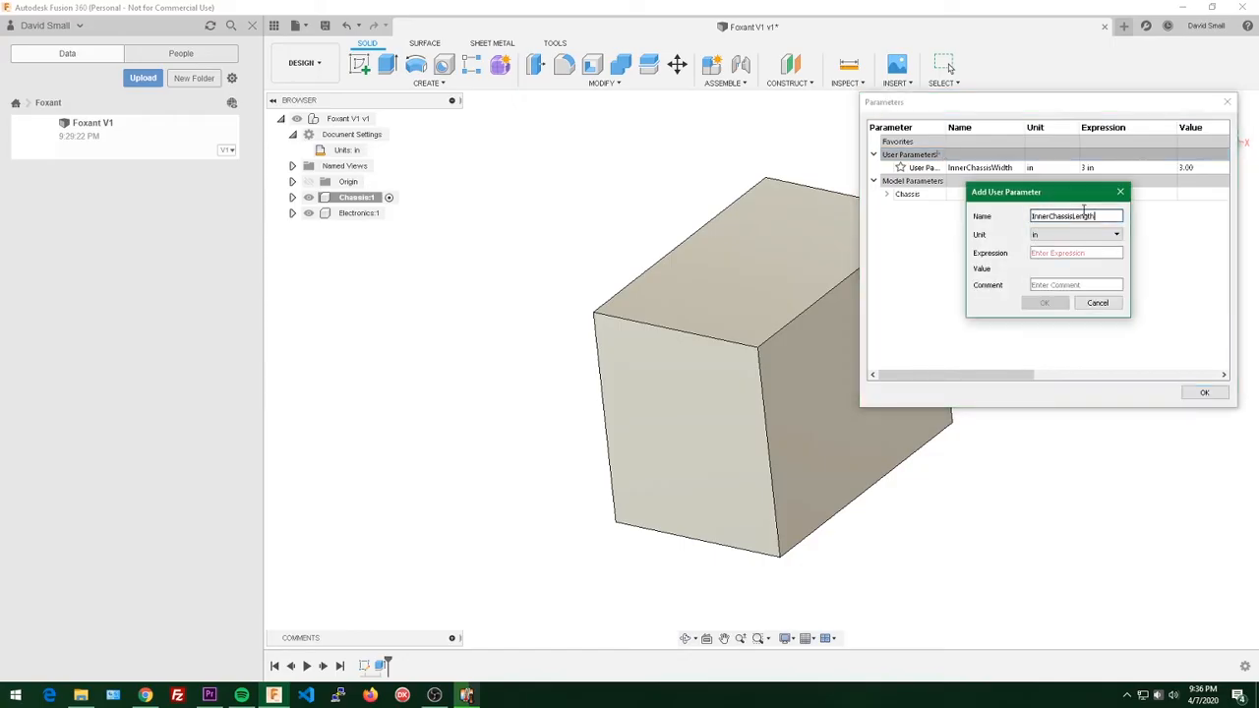
type("erChassisLength")
key("Tab")
type("3")
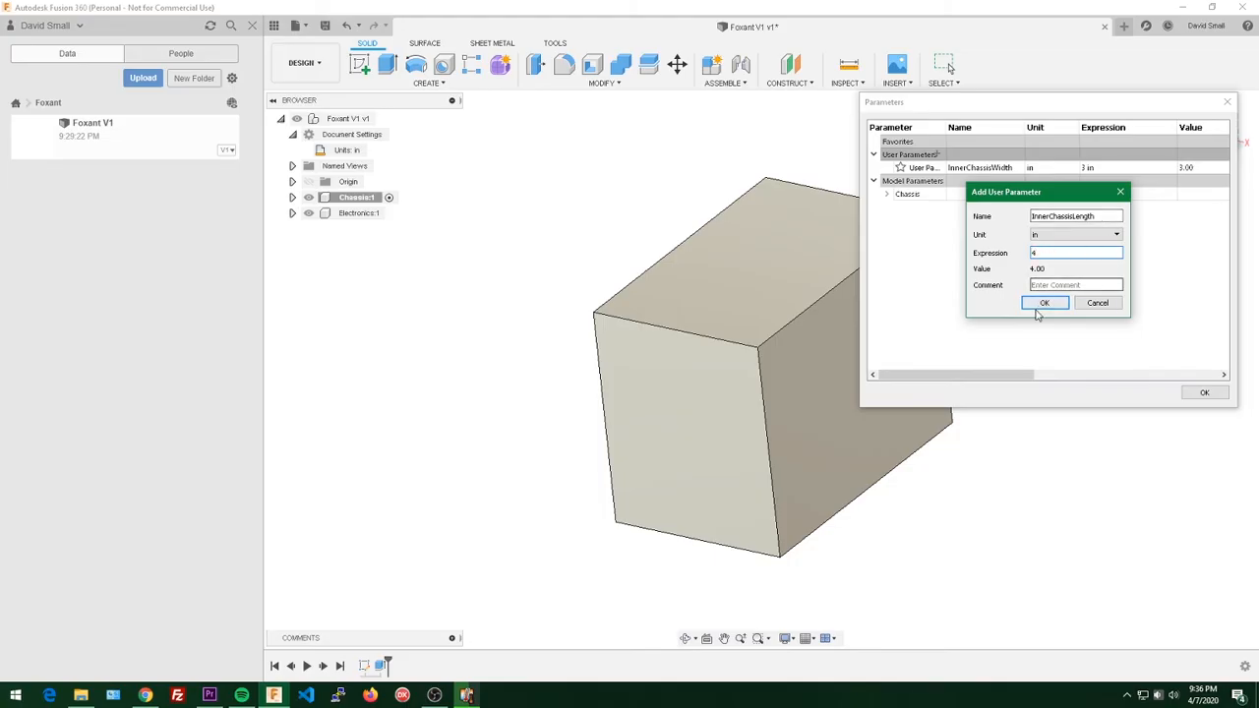
left_click(1043, 303)
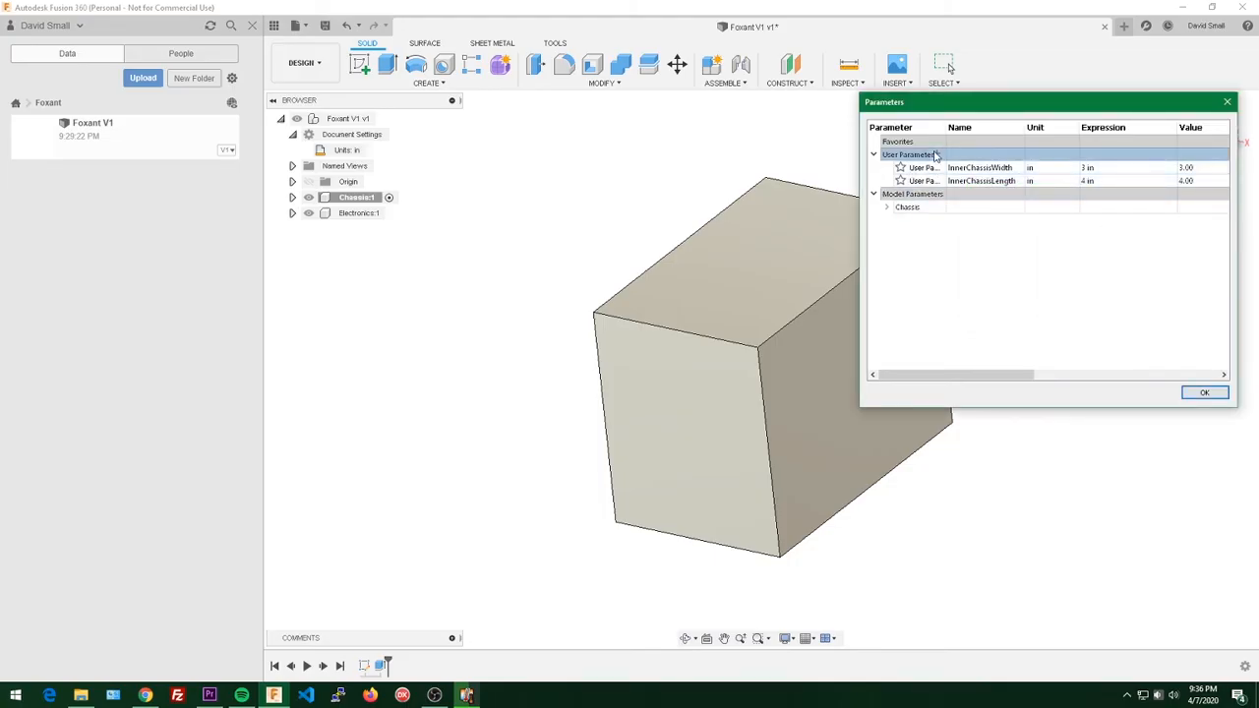
Step: Add a third user parameter named InnerChassisHeight in inches with the expression 1, and close the parameters dialog
left_click(936, 155)
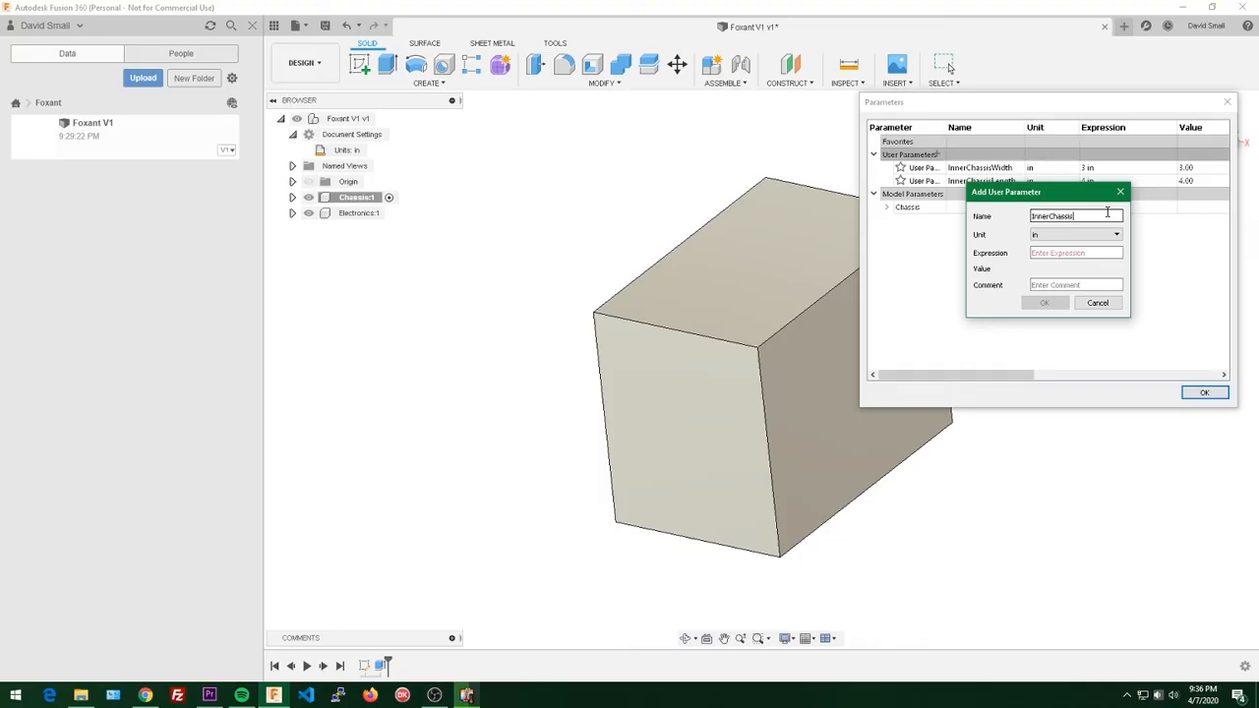
type("InnerChassisHeight")
key("Tab")
key("Tab")
type("1")
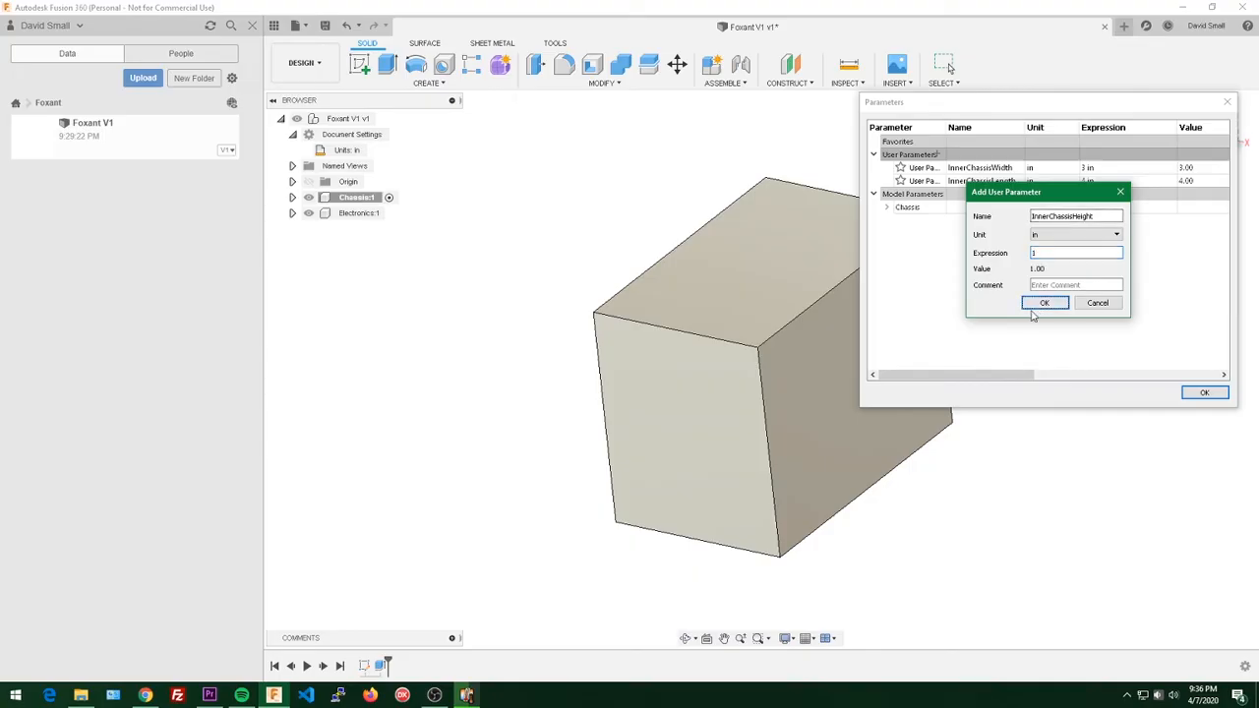
left_click(1041, 305)
left_click(1202, 393)
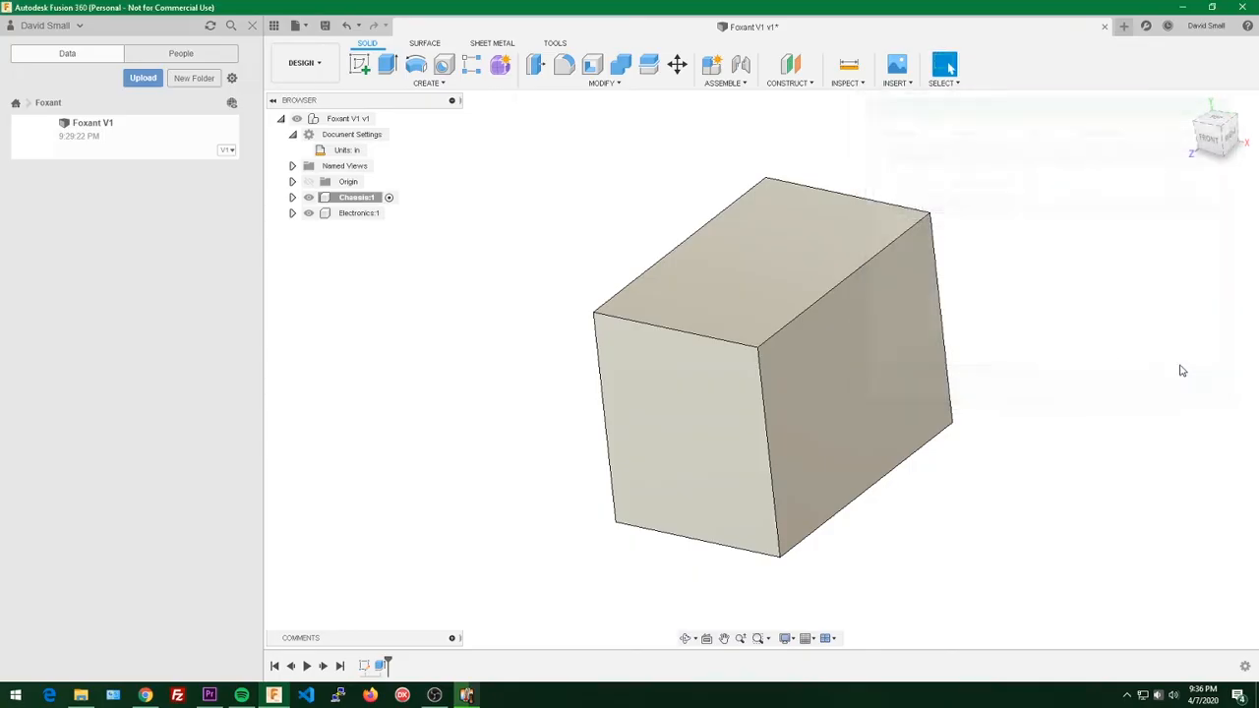
Step: Reopen the base sketch for editing and set the rectangle's width dimension to the InnerChassisWidth parameter
double_click(364, 667)
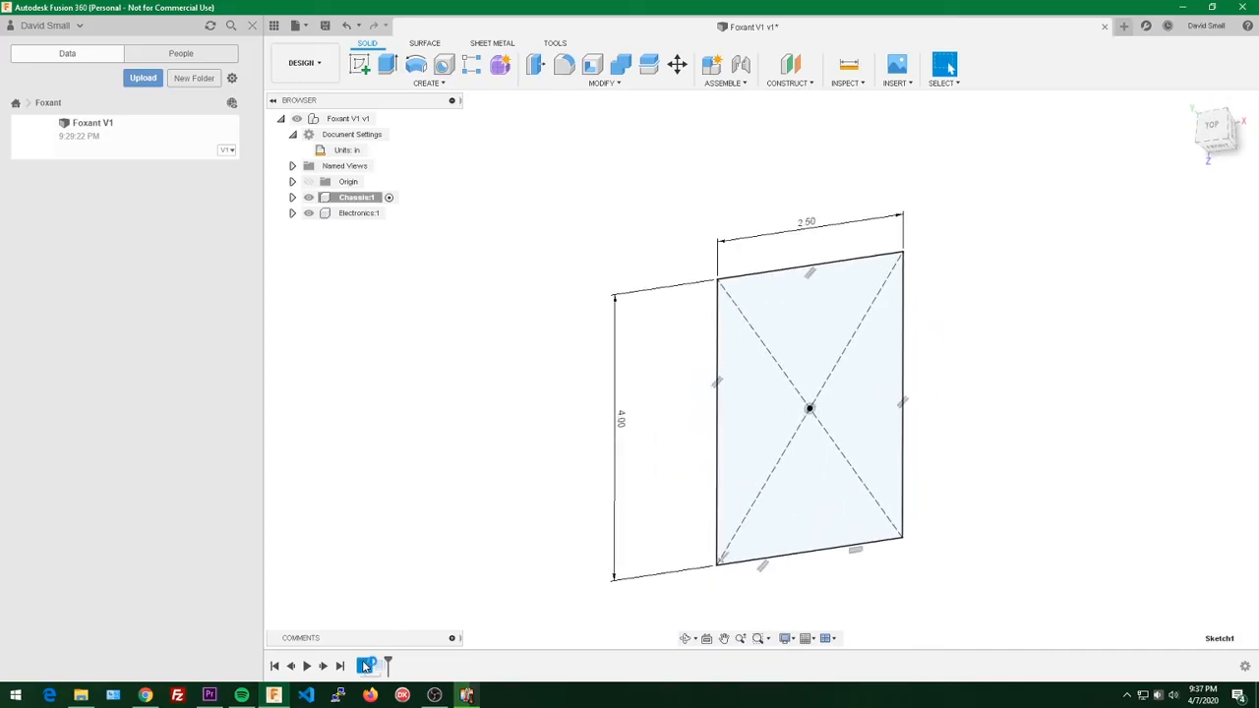
double_click(770, 163)
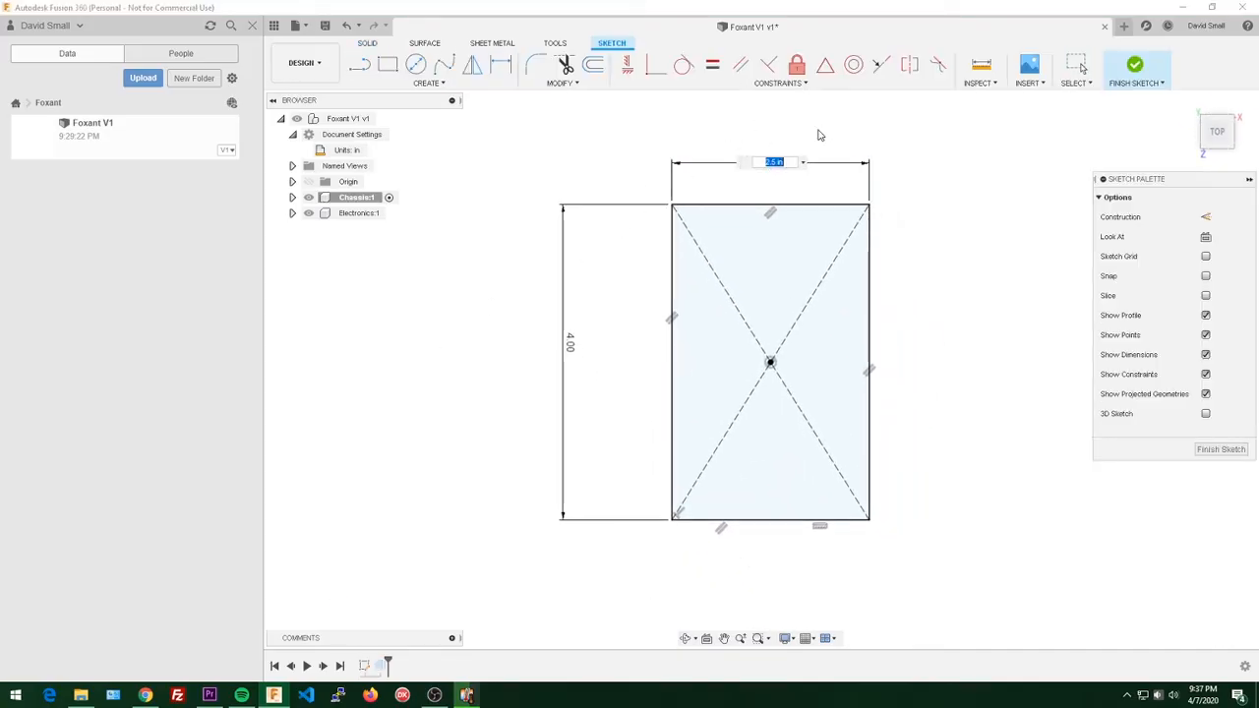
type("Chas")
key("Down")
key("Down")
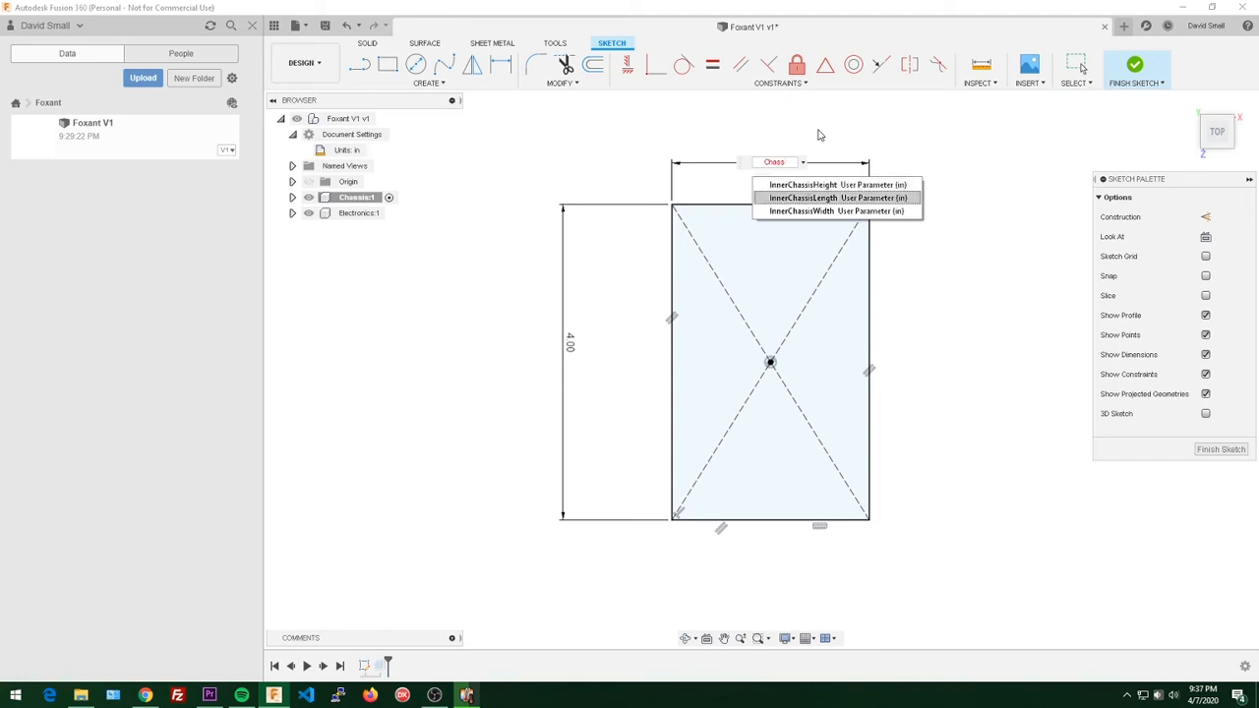
key("Return")
key("Return")
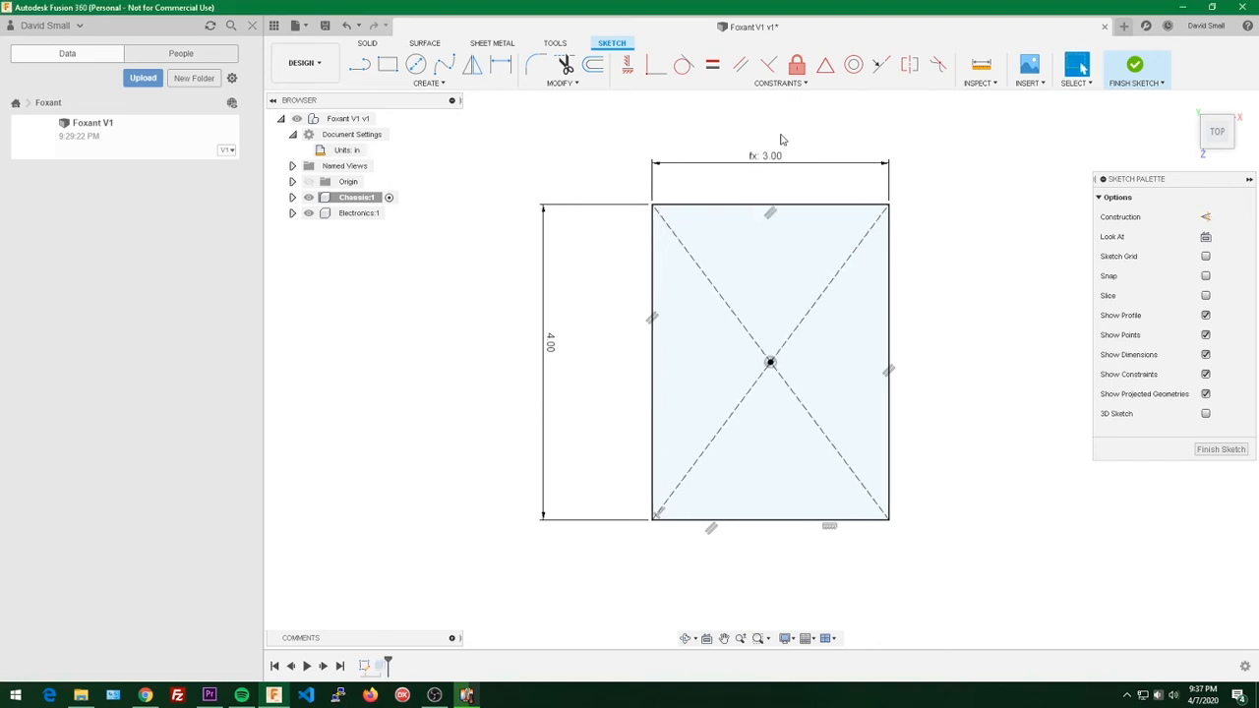
Step: Set the rectangle's length dimension to the InnerChassisLength parameter and finish the sketch
double_click(549, 340)
type("Chass")
key("Down")
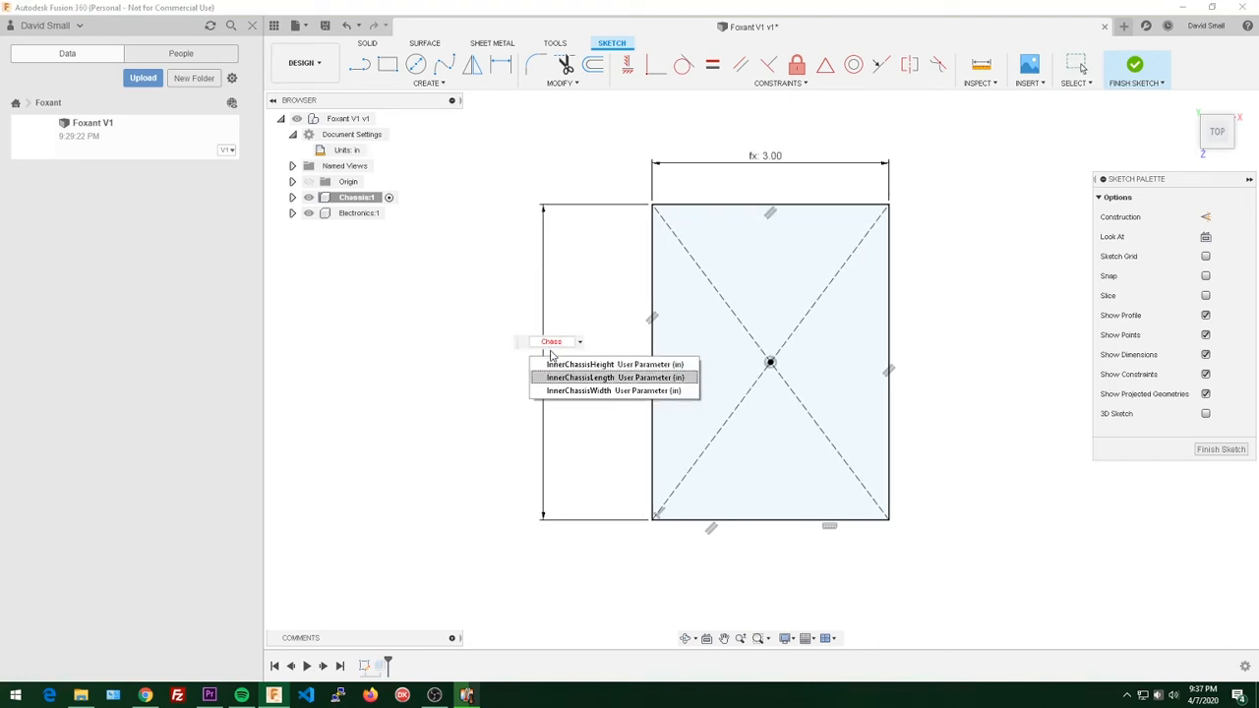
key("Return")
key("Return")
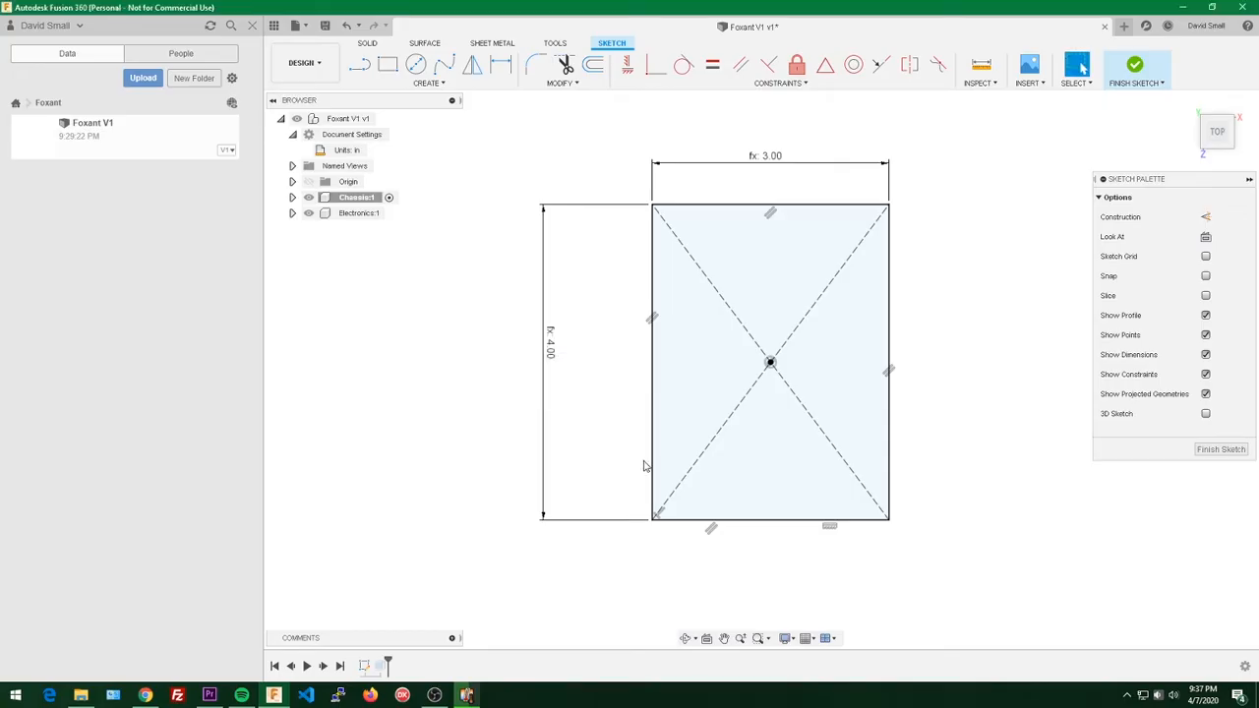
left_click(1221, 448)
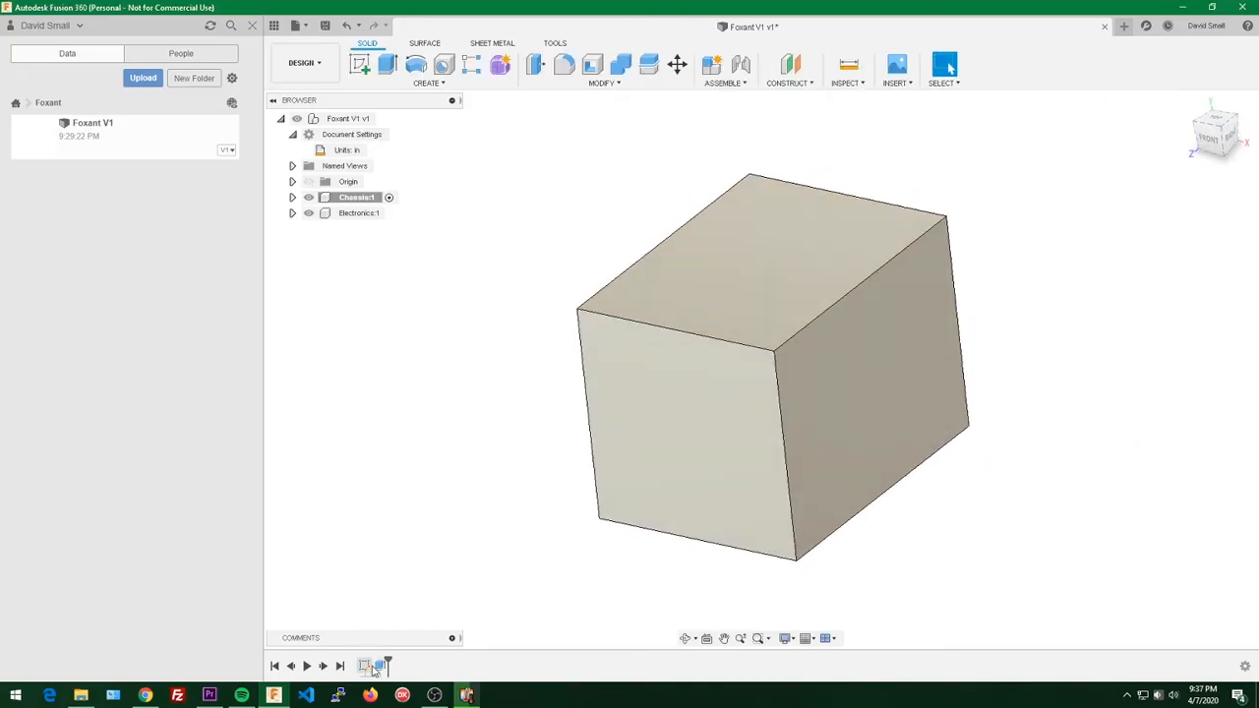
Step: Edit the chassis extrusion and set its distance to the InnerChassisHeight parameter
left_click(365, 667)
type("e")
type("chas")
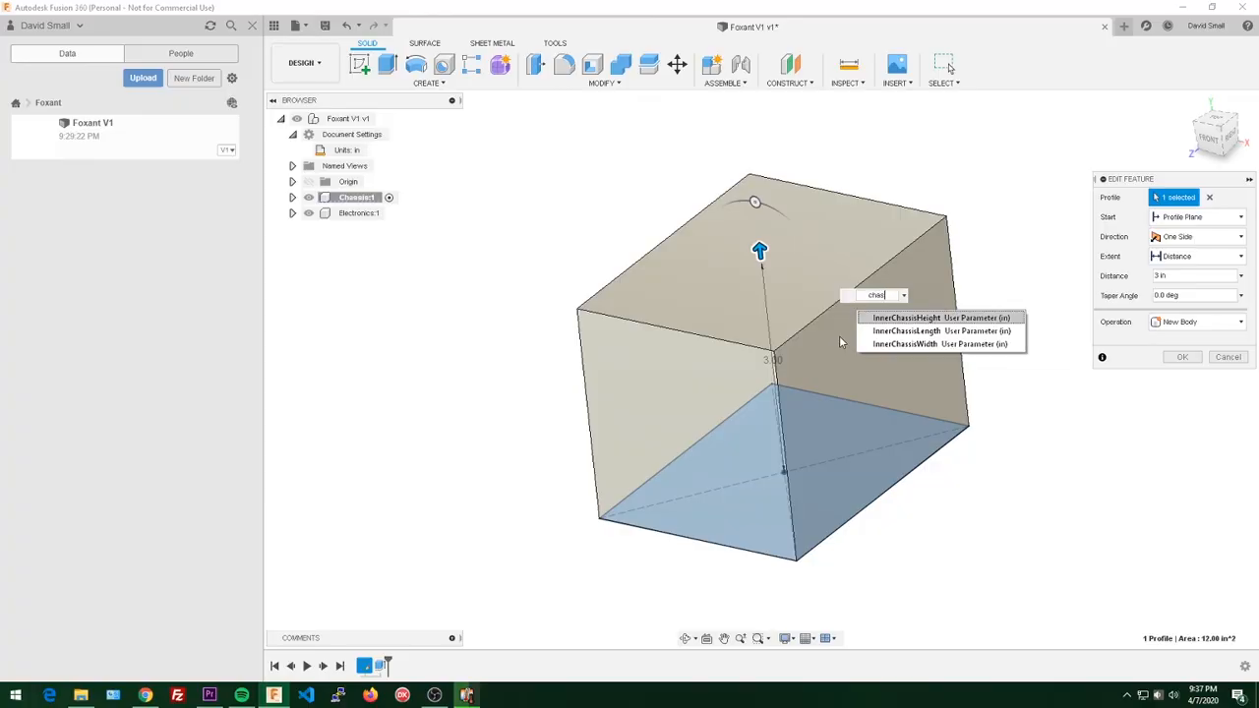
type("s")
key("Return")
key("Return")
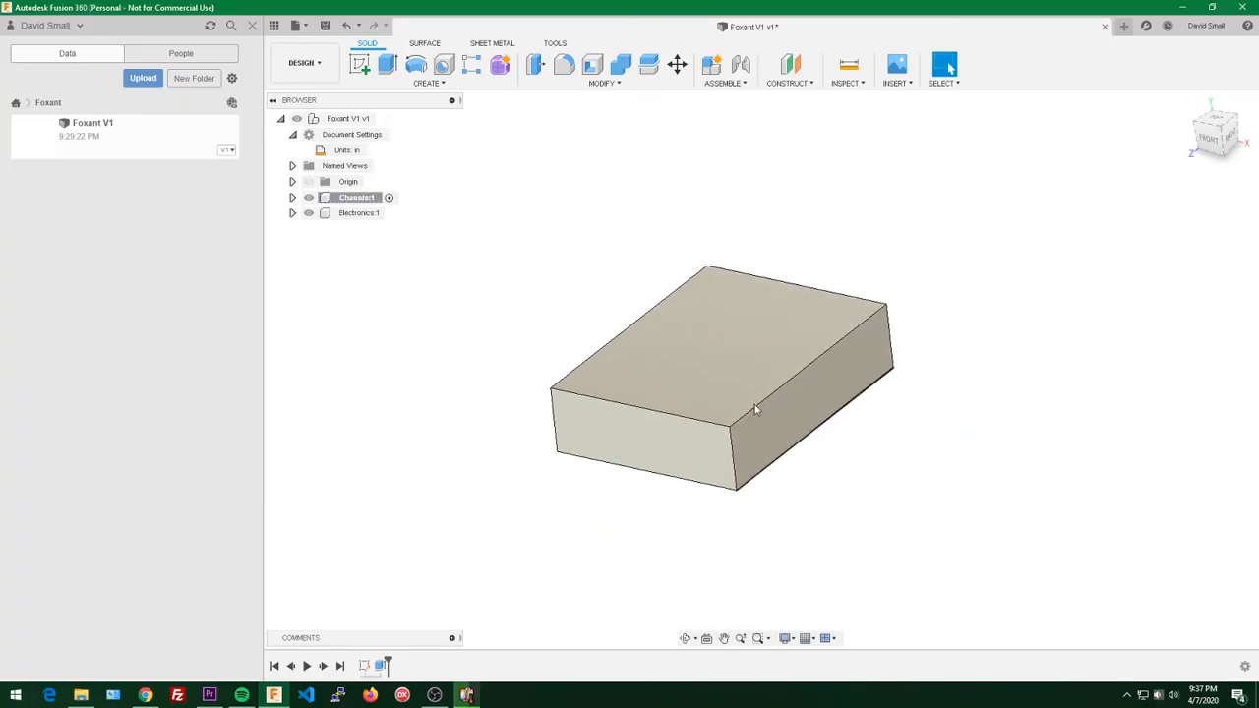
Step: Open Change Parameters and set the InnerChassisLength expression to 5 in
left_click(1189, 103)
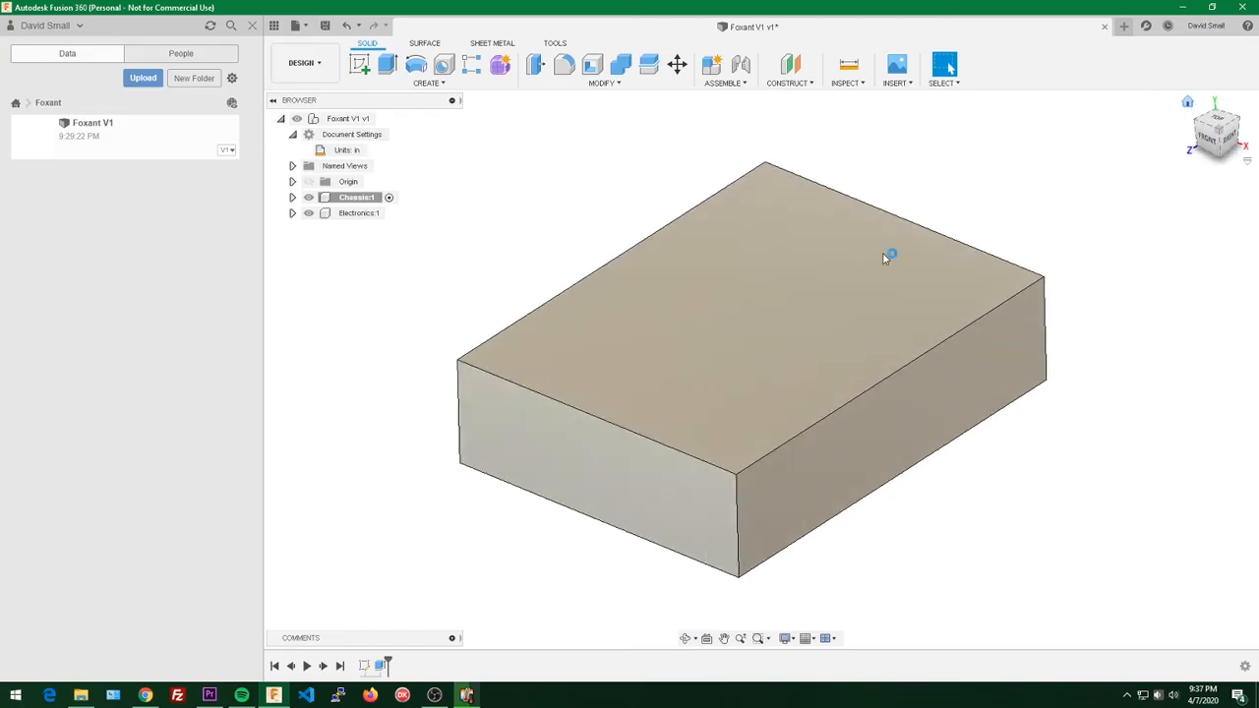
middle_click_drag(936, 177, 870, 210)
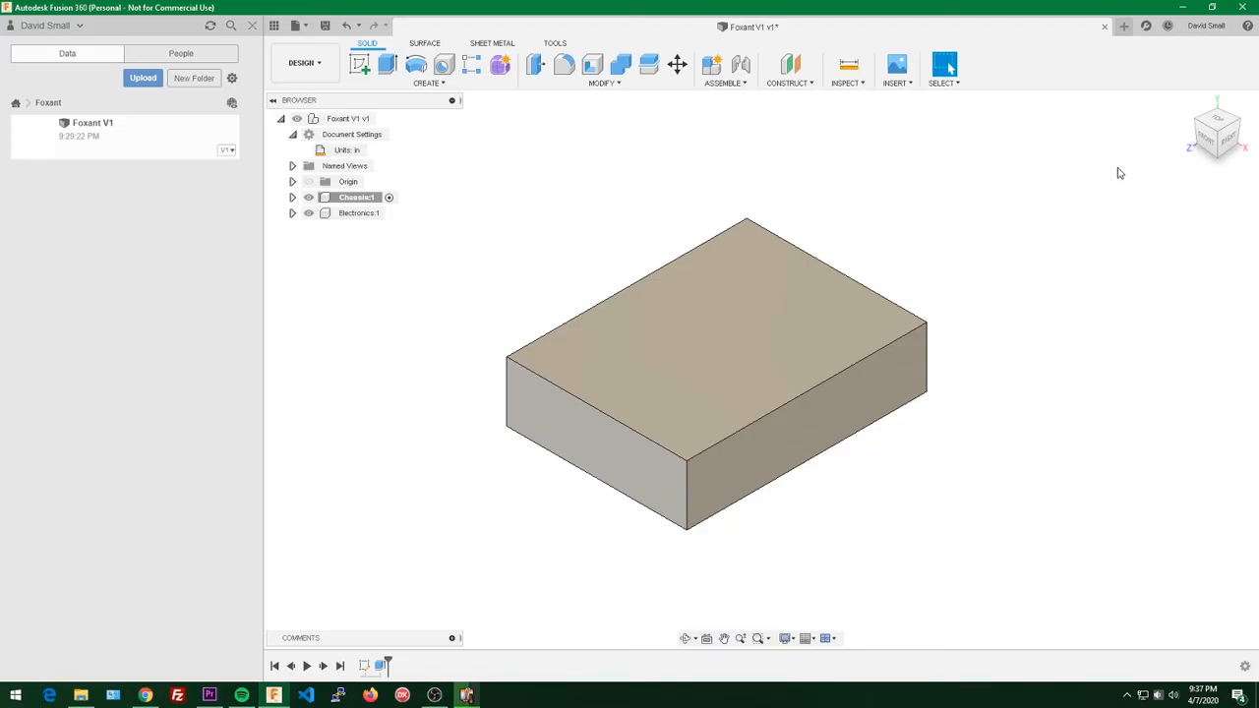
type("scha")
key("Down")
key("Down")
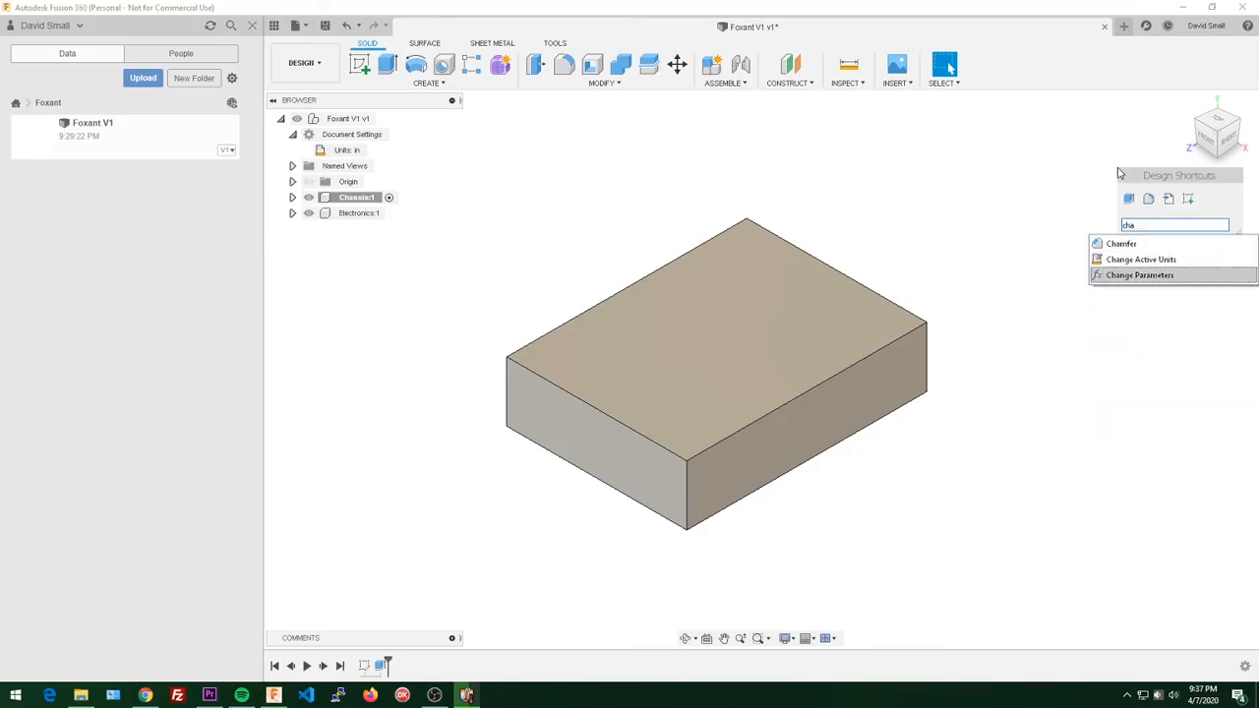
key("Return")
left_click(1088, 180)
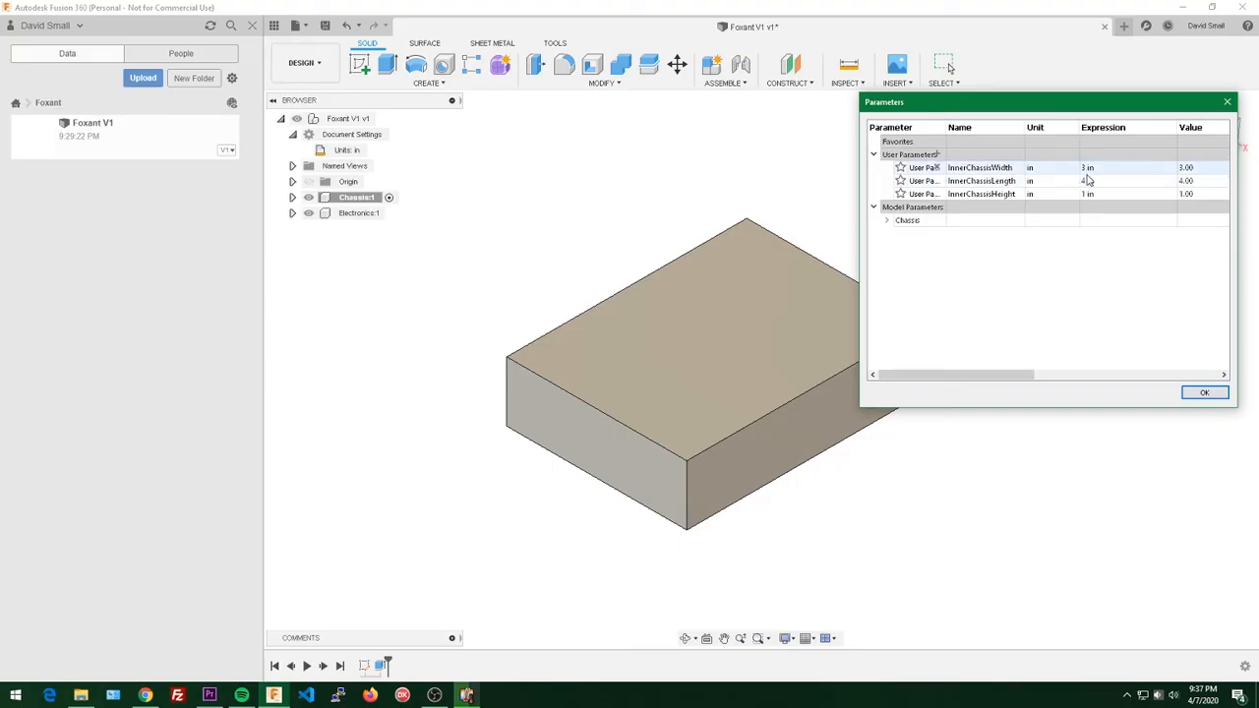
left_click(1087, 181)
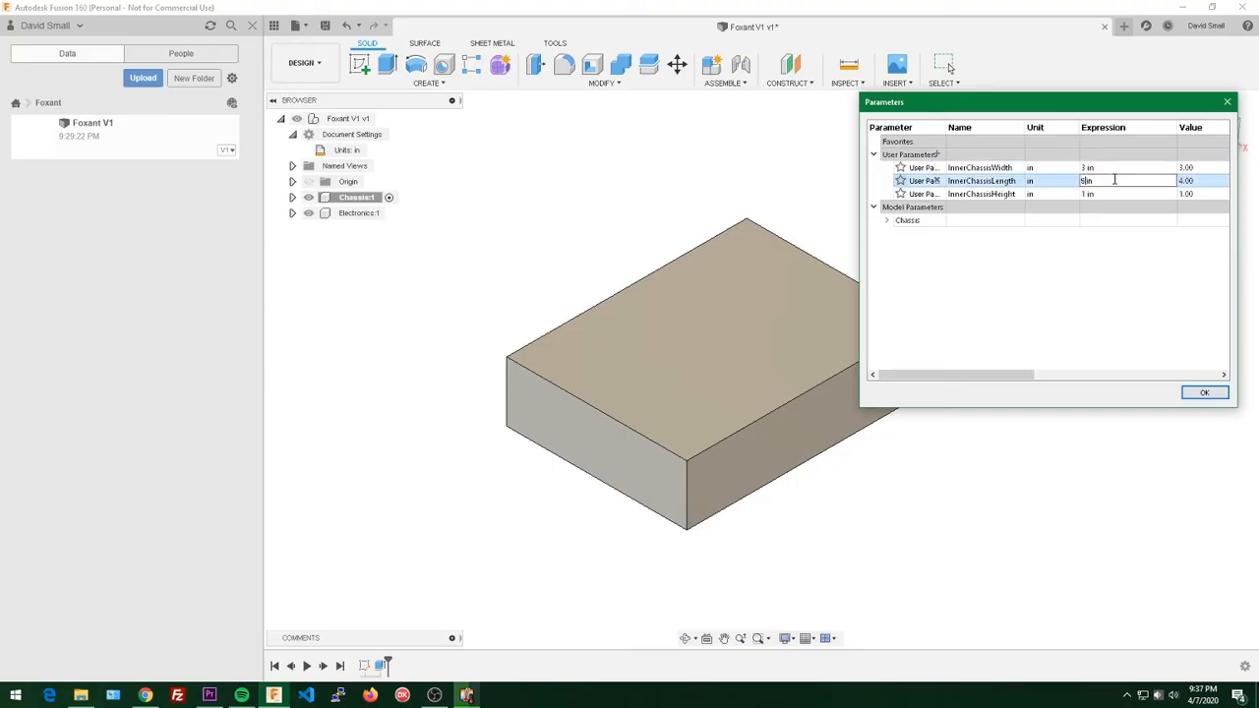
type("5")
key("Return")
Step: Set the InnerChassisWidth expression to 4 in and close the parameters dialog
left_click(1087, 168)
left_click(1086, 168)
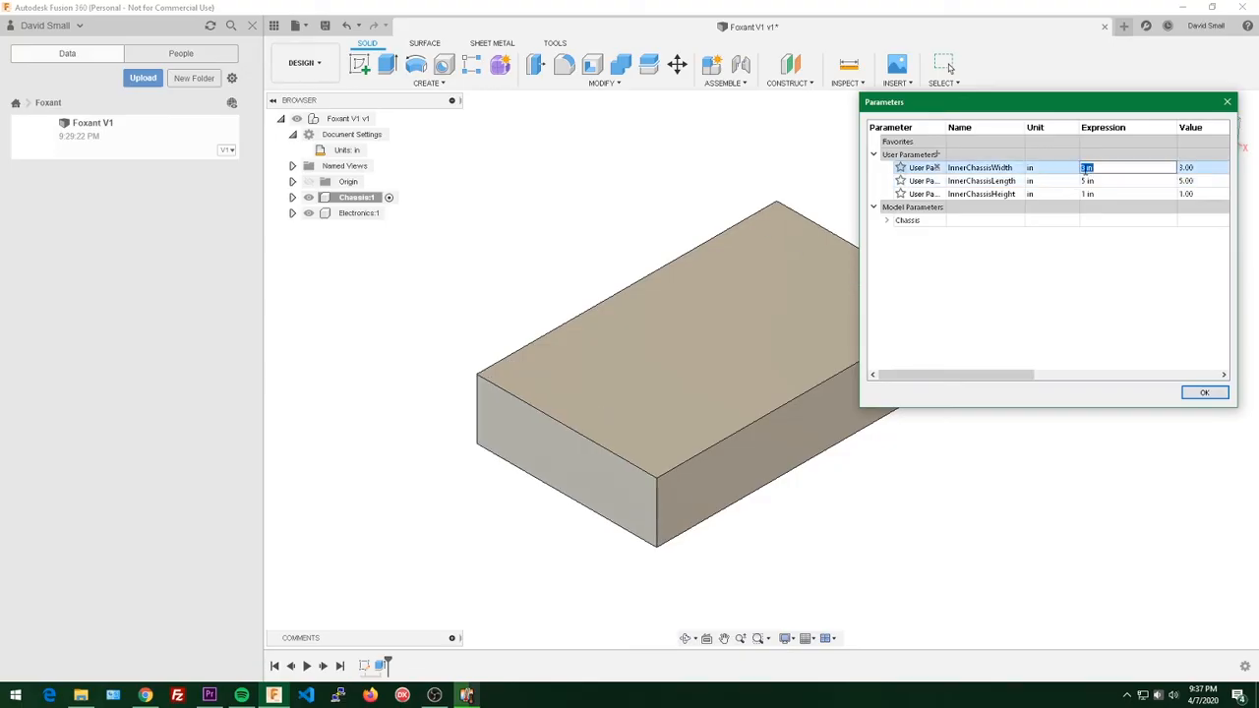
type("4")
key("Return")
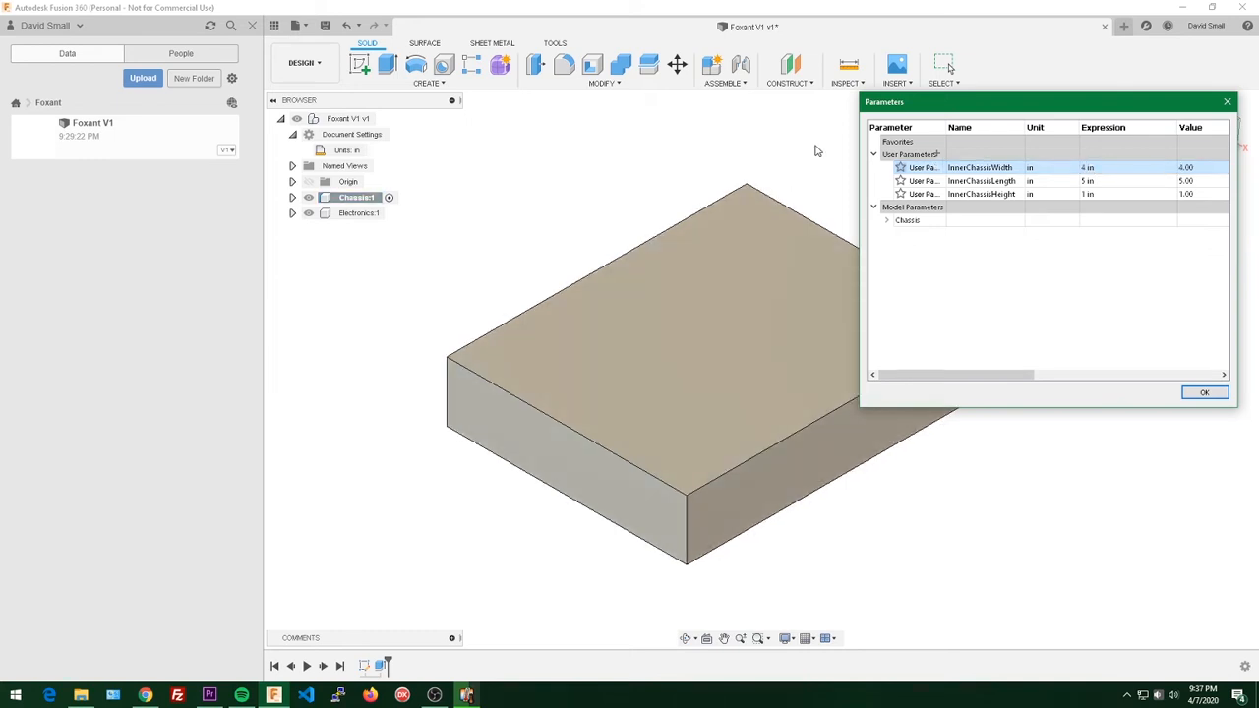
middle_click_drag(787, 149, 751, 149)
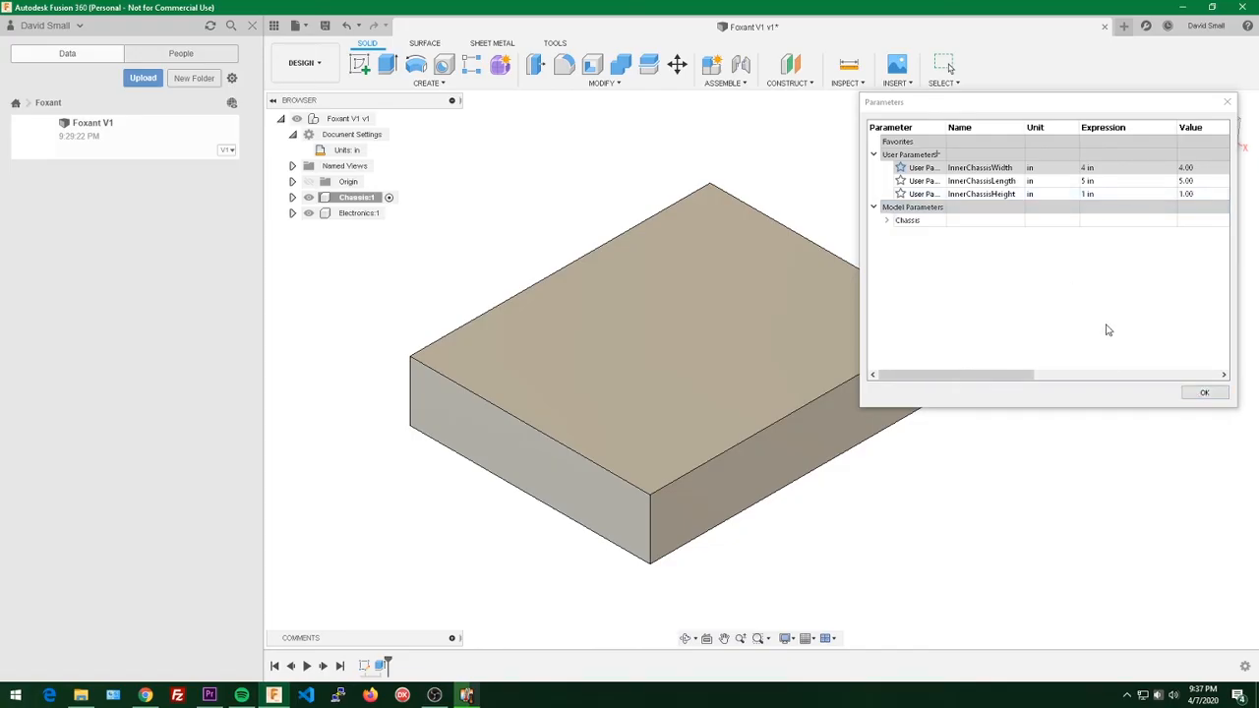
left_click(1204, 392)
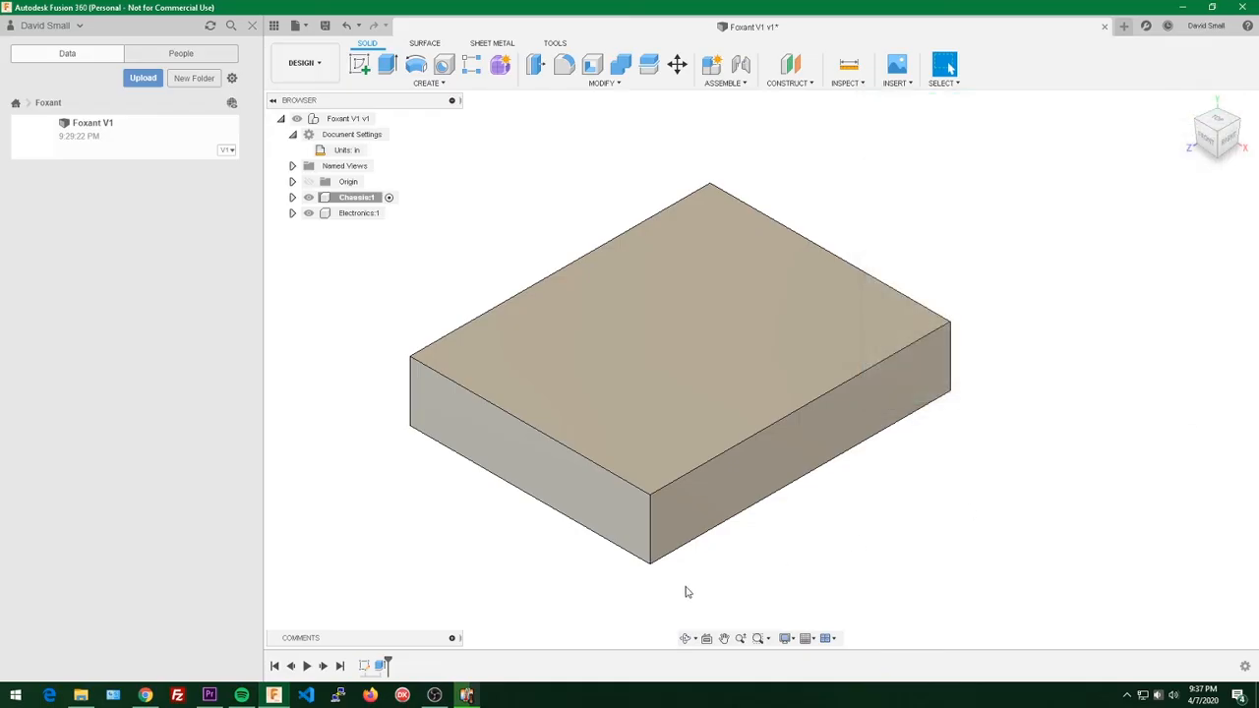
Step: Reopen Change Parameters, set InnerChassisWidth to 3 in and InnerChassisLength to 4 in, and close the dialog
type("spar")
key("Down")
key("Down")
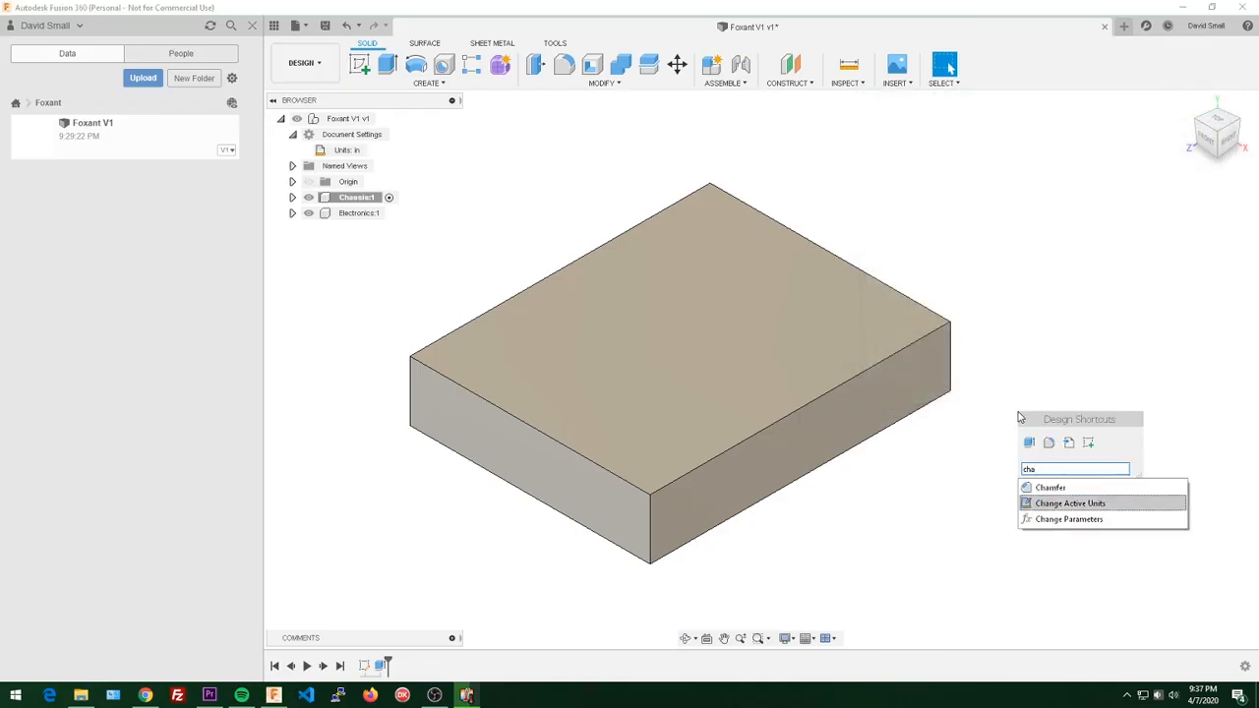
key("Return")
left_click(1087, 167)
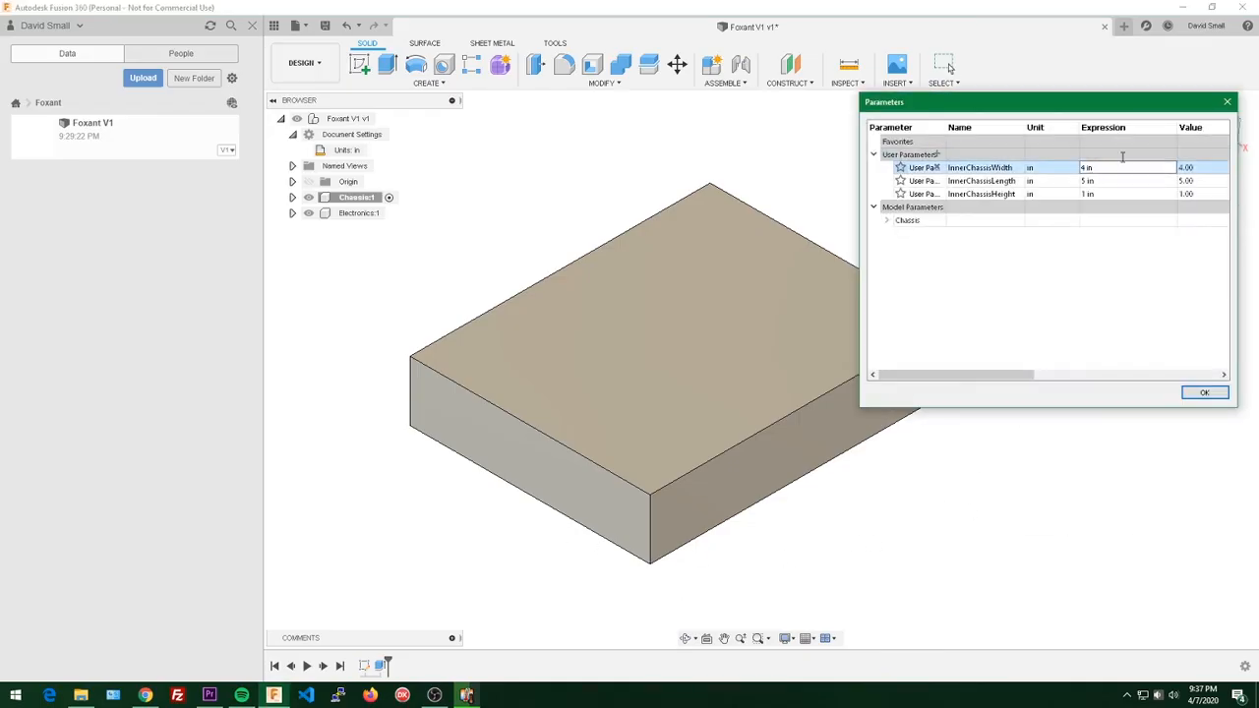
type("3")
key("Tab")
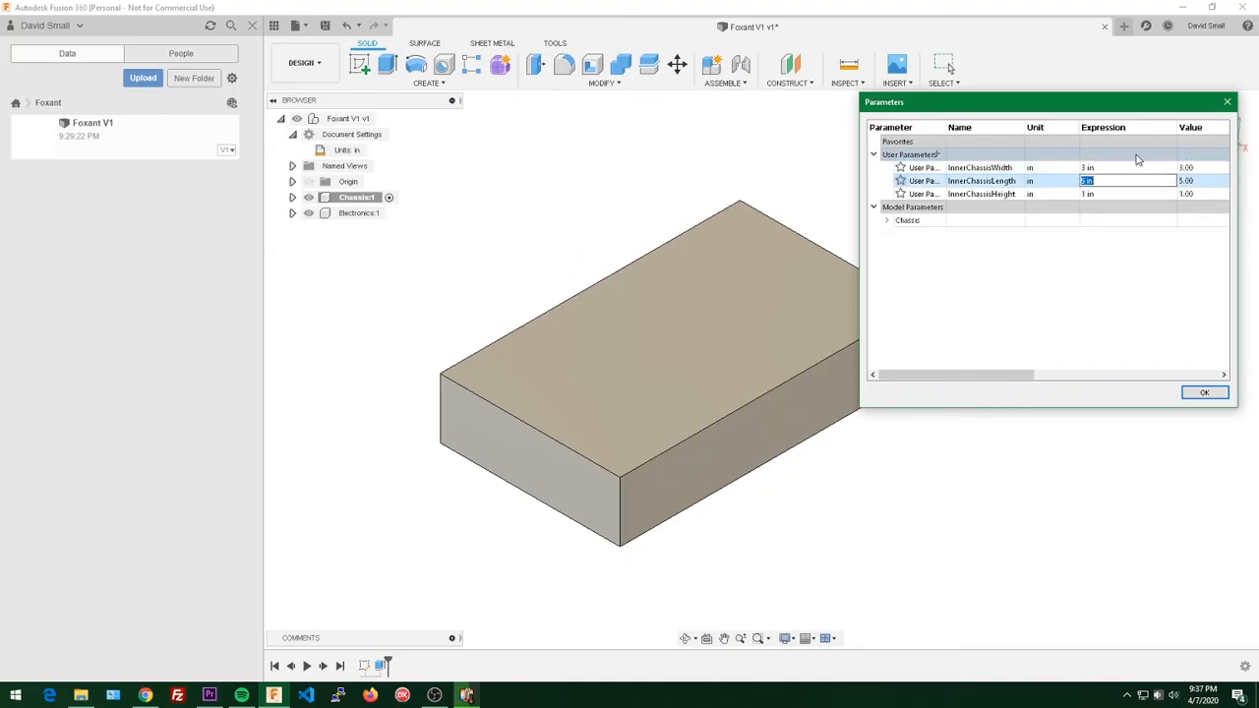
type("4")
key("Tab")
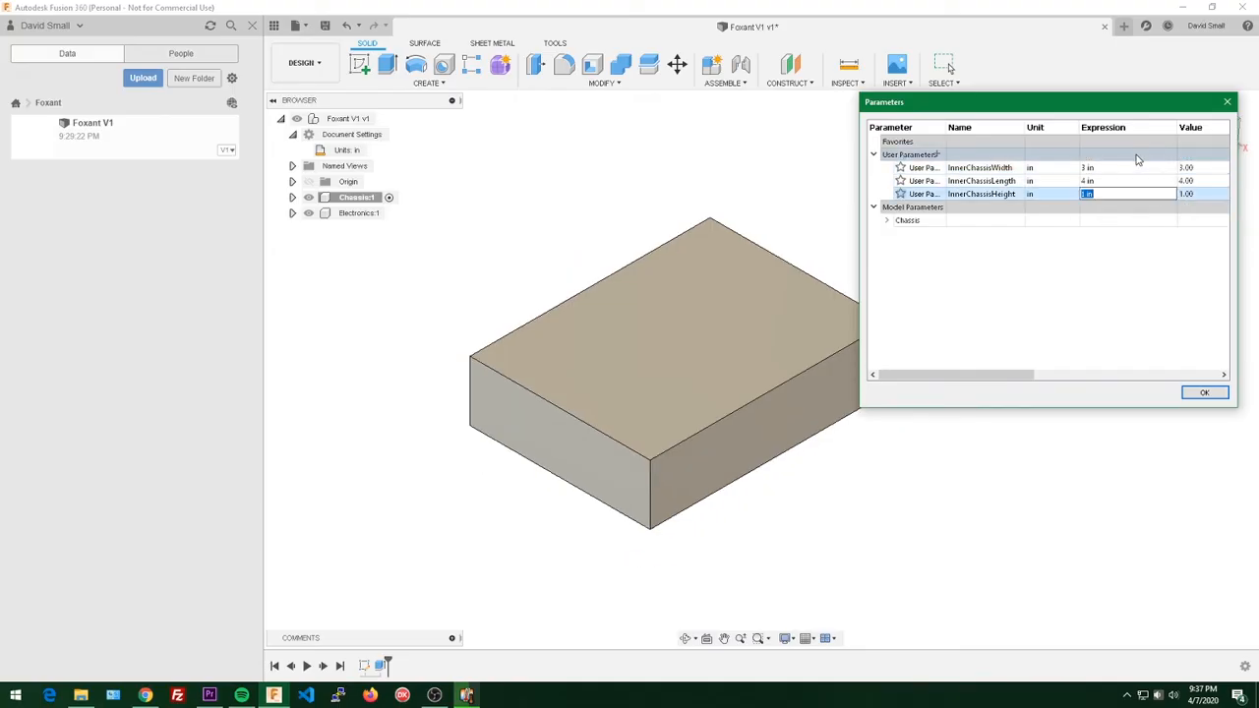
left_click(1205, 394)
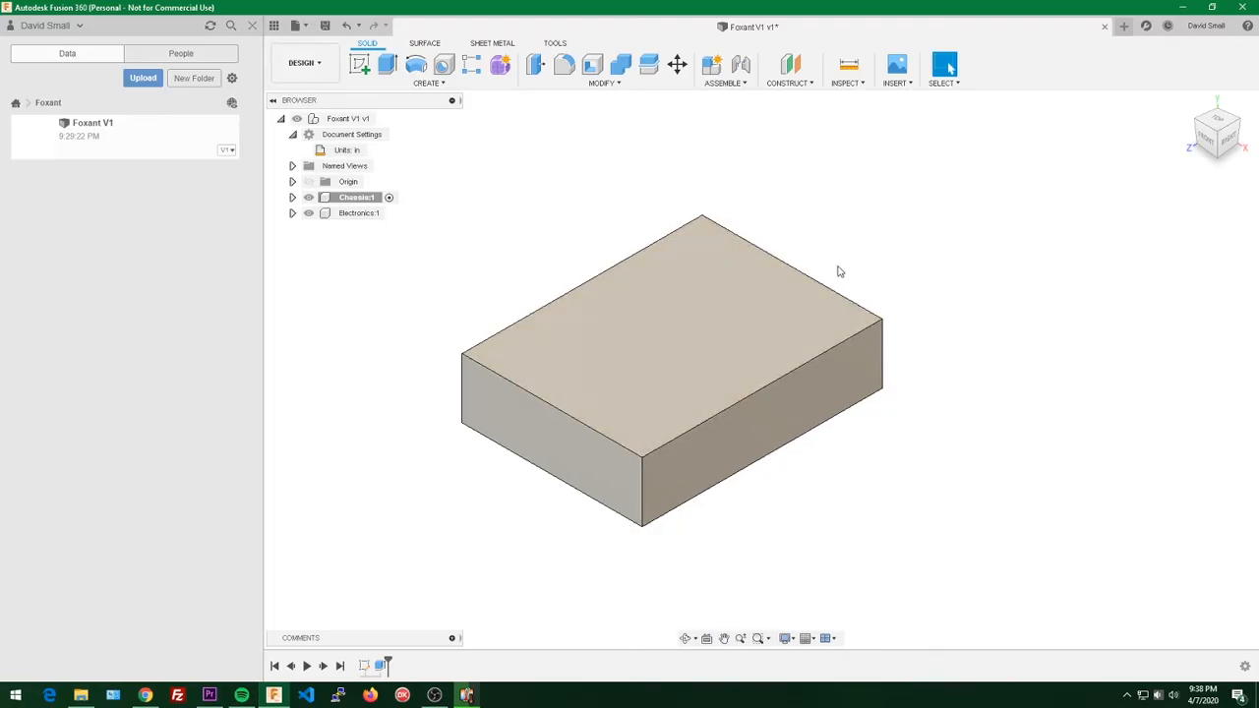
Step: Reopen the base sketch for editing and offset the chassis rectangle outward with an offset position of -1/8
middle_click_drag(873, 251, 902, 242)
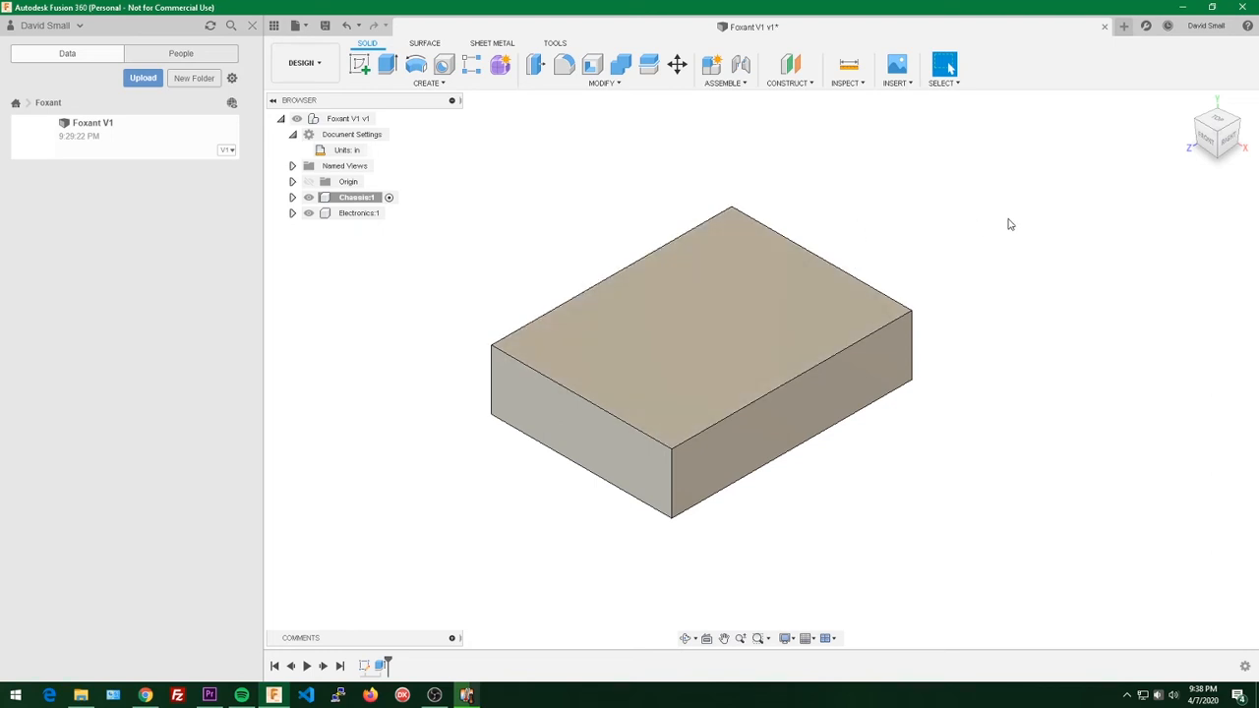
double_click(365, 666)
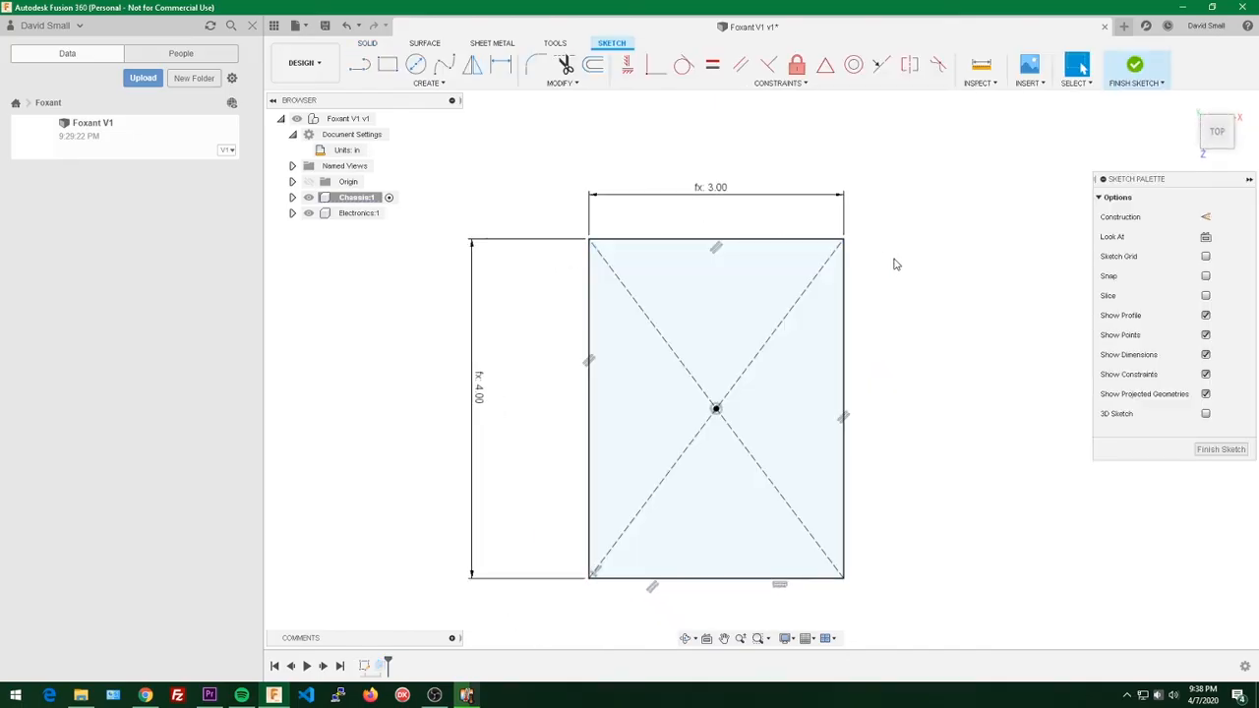
key("o")
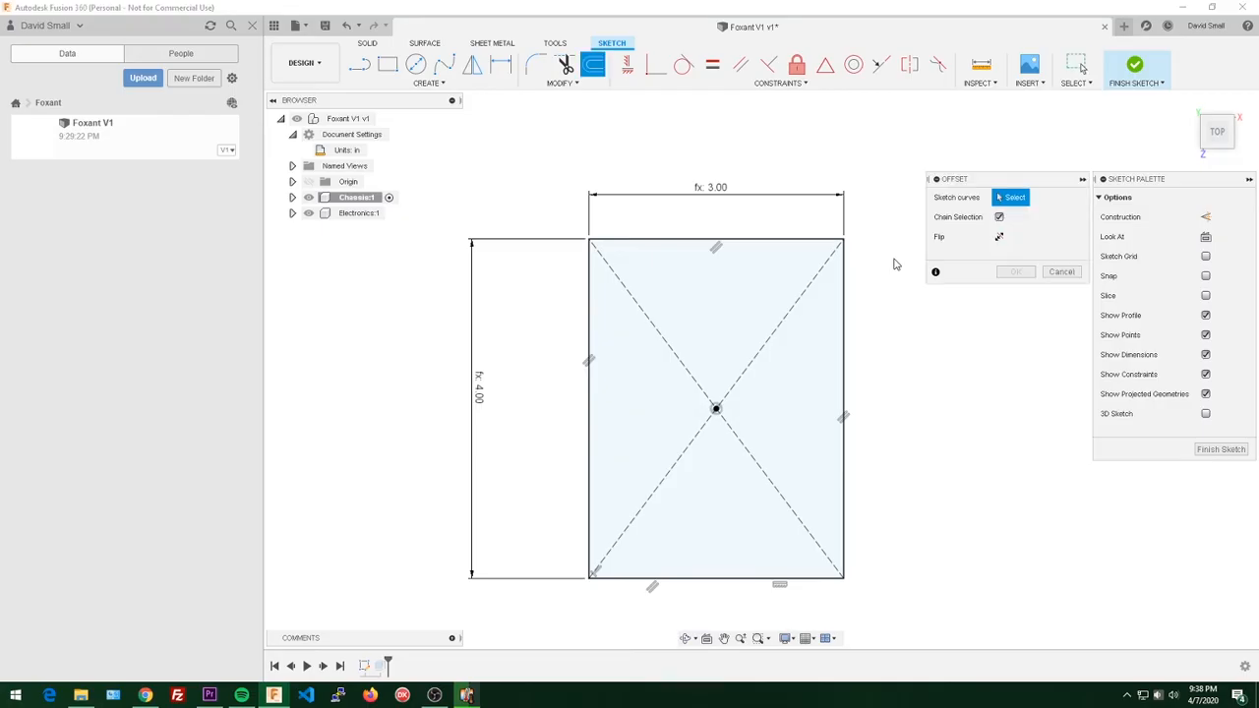
left_click(755, 245)
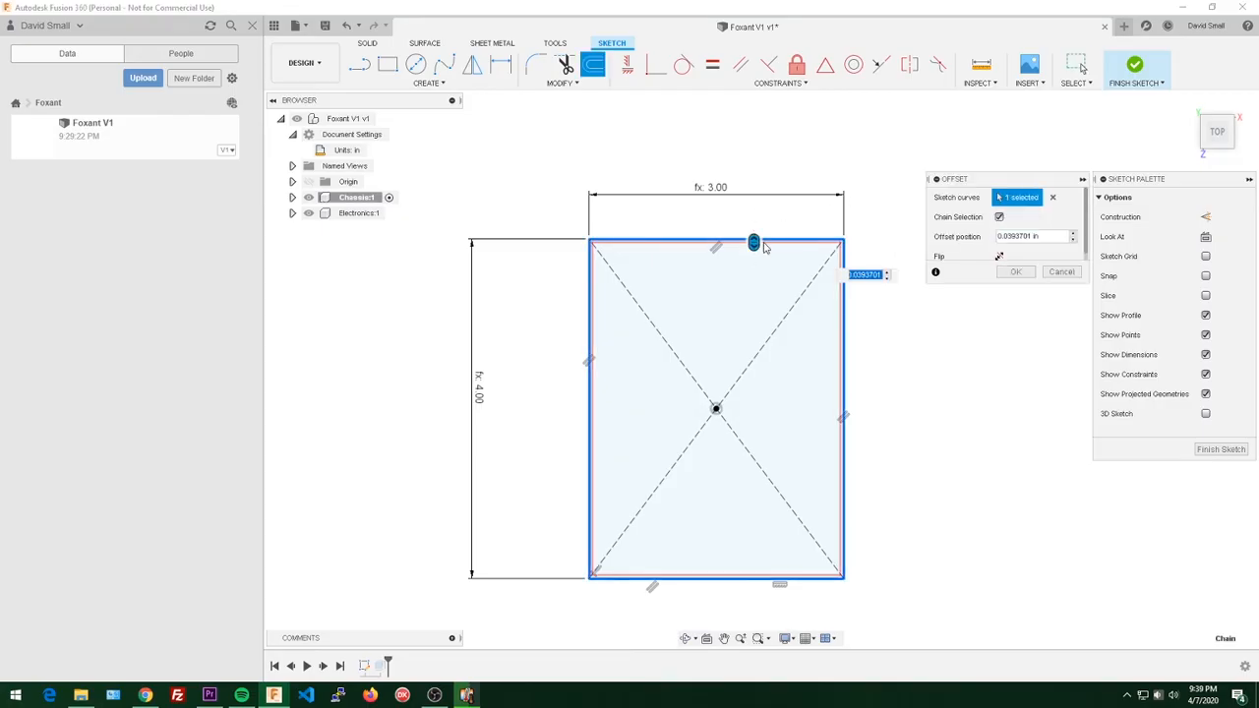
mouse_move(764, 245)
left_mouse_down()
mouse_move(759, 258)
mouse_move(771, 197)
mouse_move(771, 258)
mouse_move(772, 197)
mouse_move(775, 224)
mouse_move(754, 228)
mouse_move(753, 252)
mouse_move(753, 225)
left_mouse_up()
left_click_drag(1005, 226, 920, 210)
type("-1")
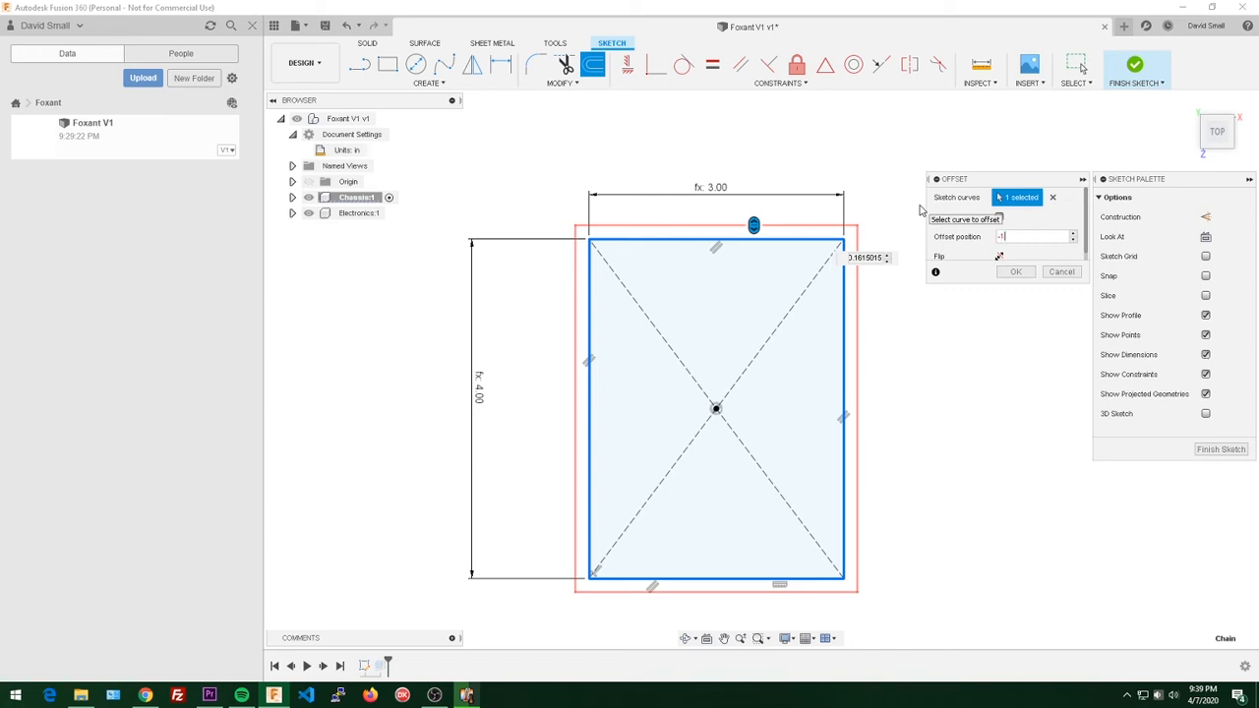
type("/8")
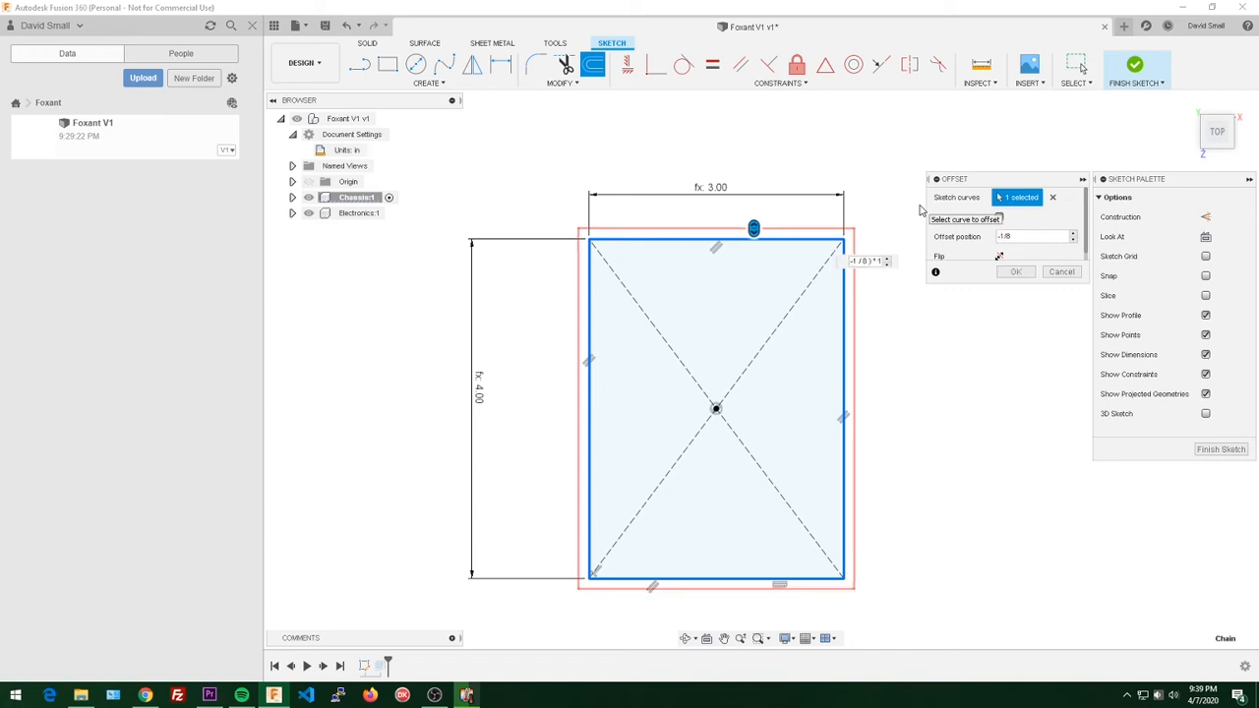
key("Return")
Step: Add a user parameter named WallThickness in inches with the expression -1 / 8 through Change Parameters, and close the dialog
scroll(834, 188, "up", 1)
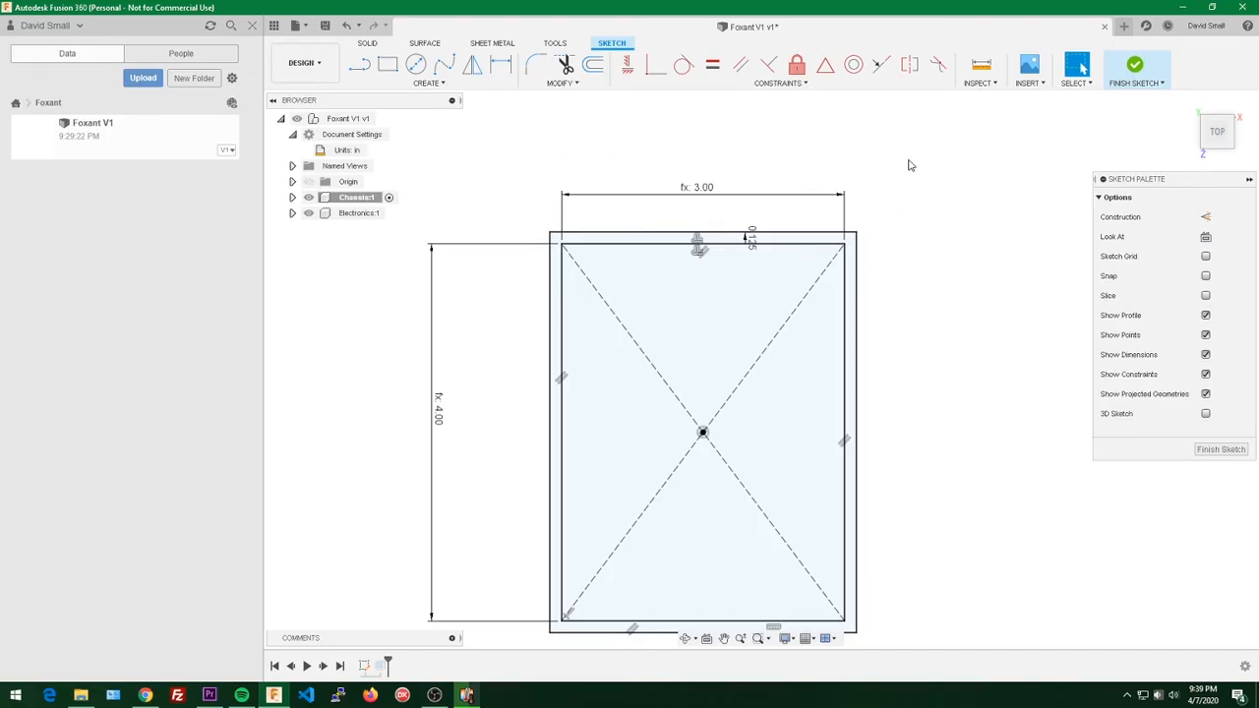
scroll(900, 191, "down", 2)
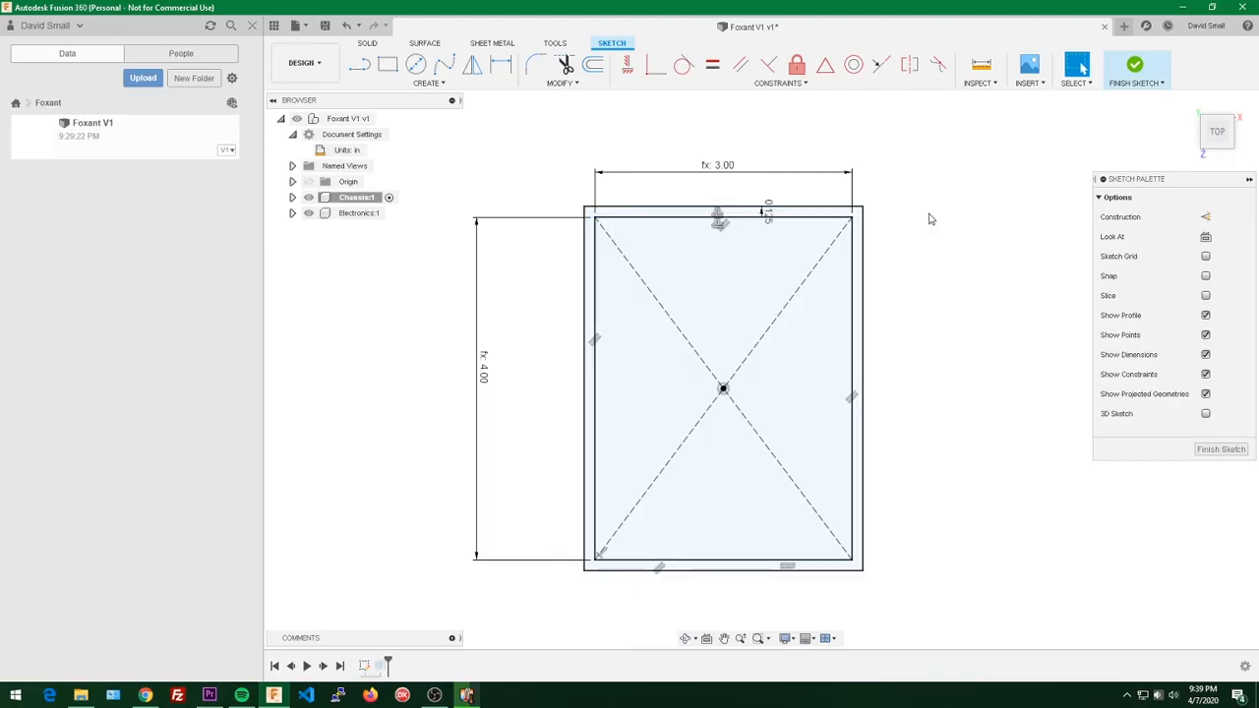
type("schan")
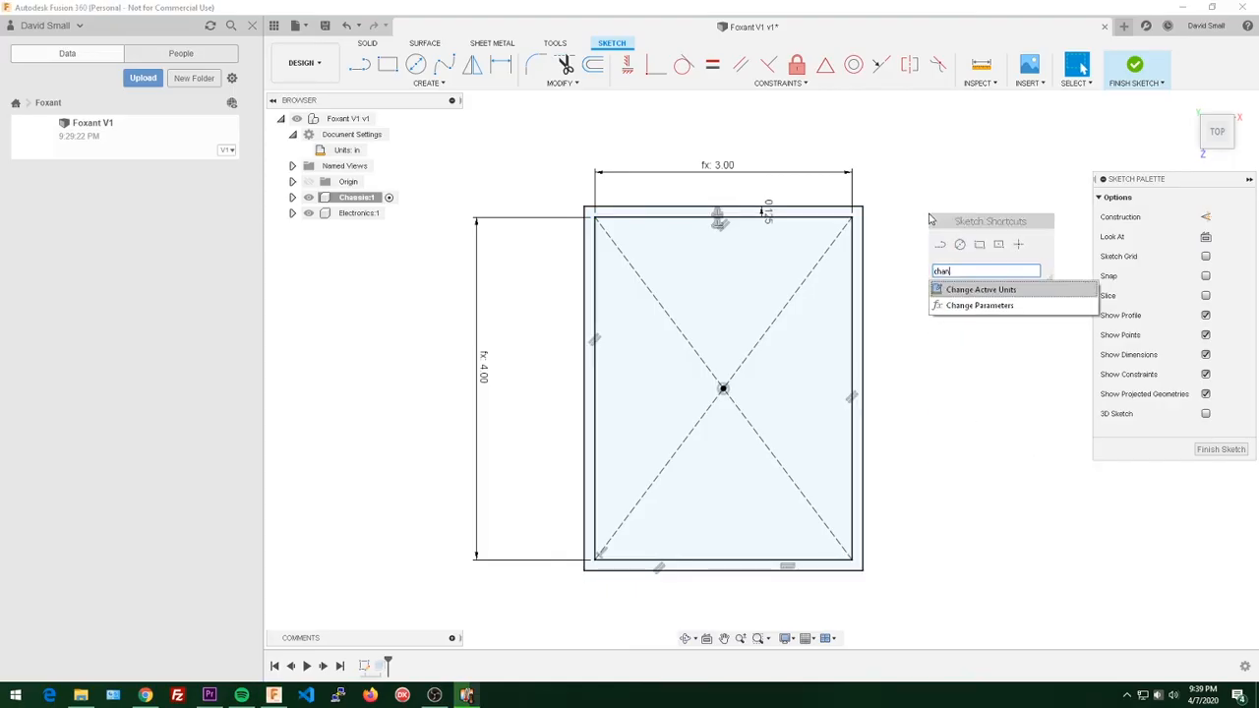
key("Down")
key("Return")
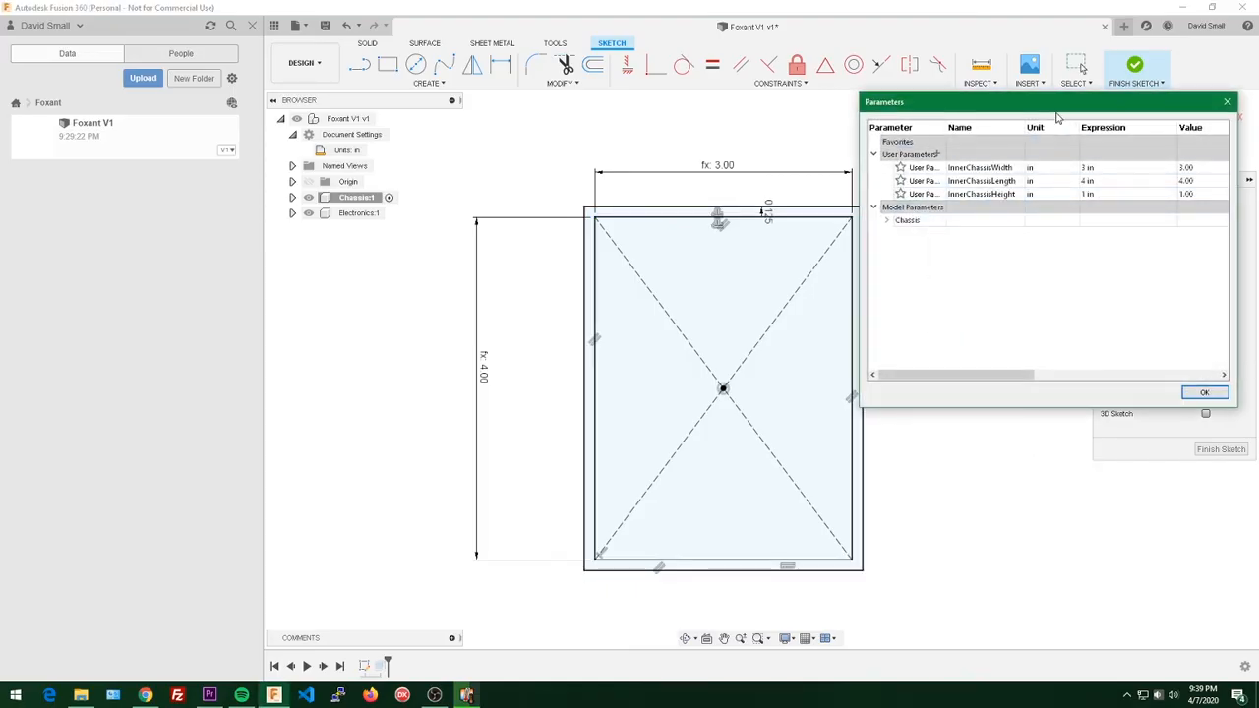
left_click(939, 154)
type("WallTh")
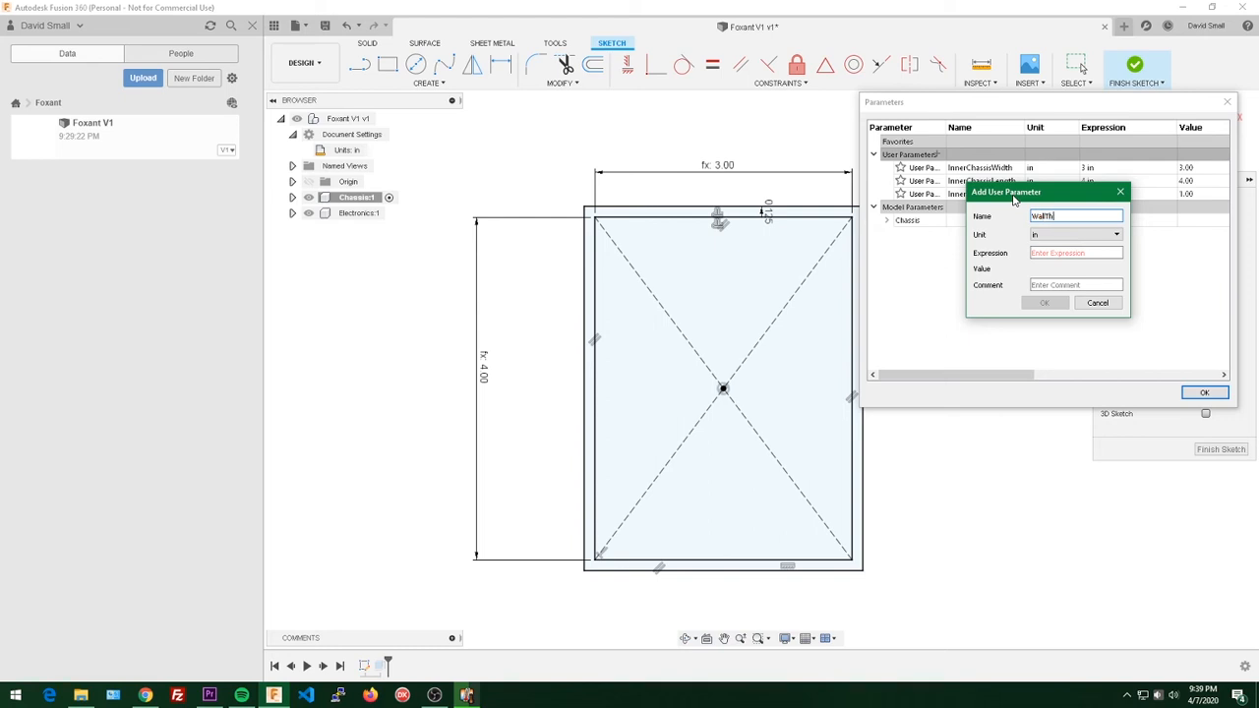
type("ickness")
key("Tab")
key("Tab")
type("-1 ")
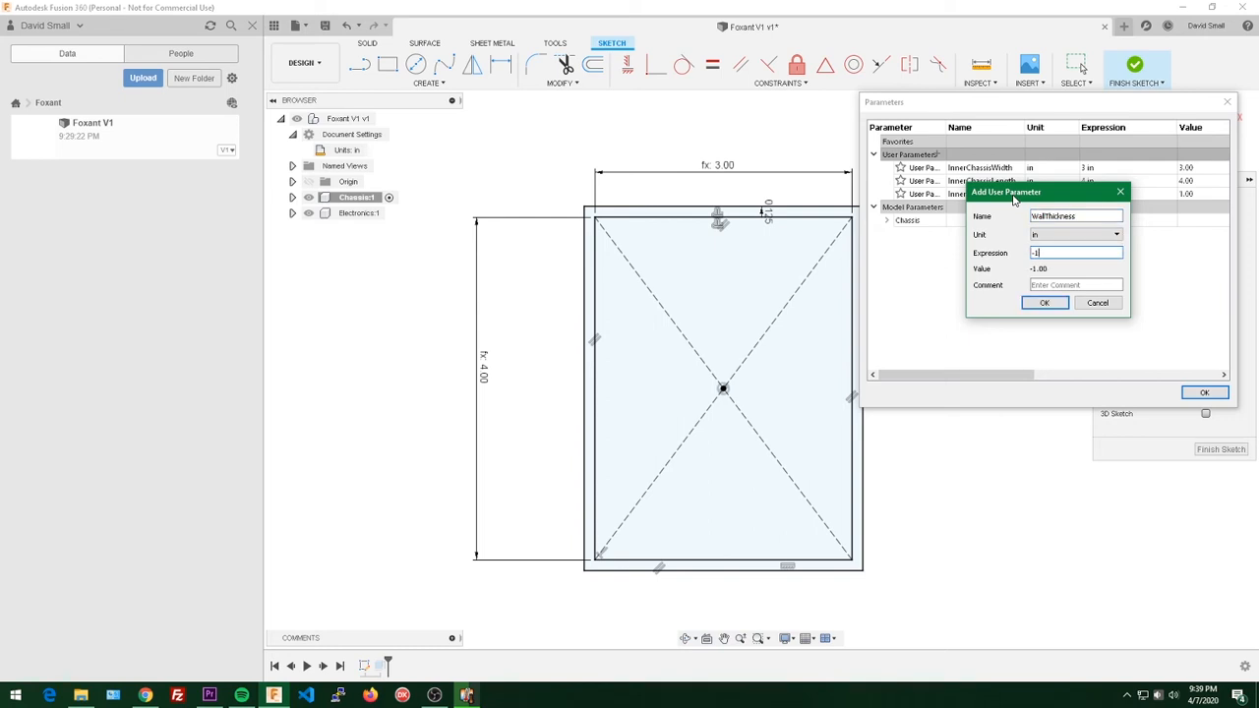
type("/ 8")
key("Return")
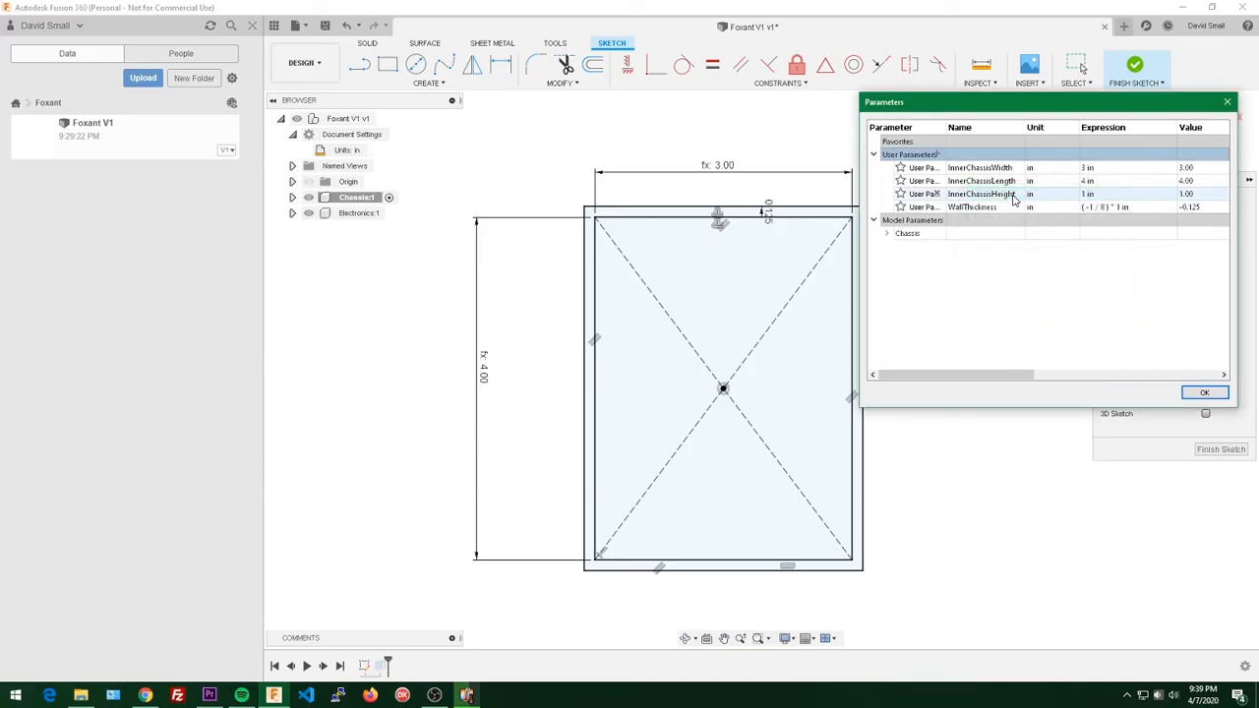
left_click(1194, 394)
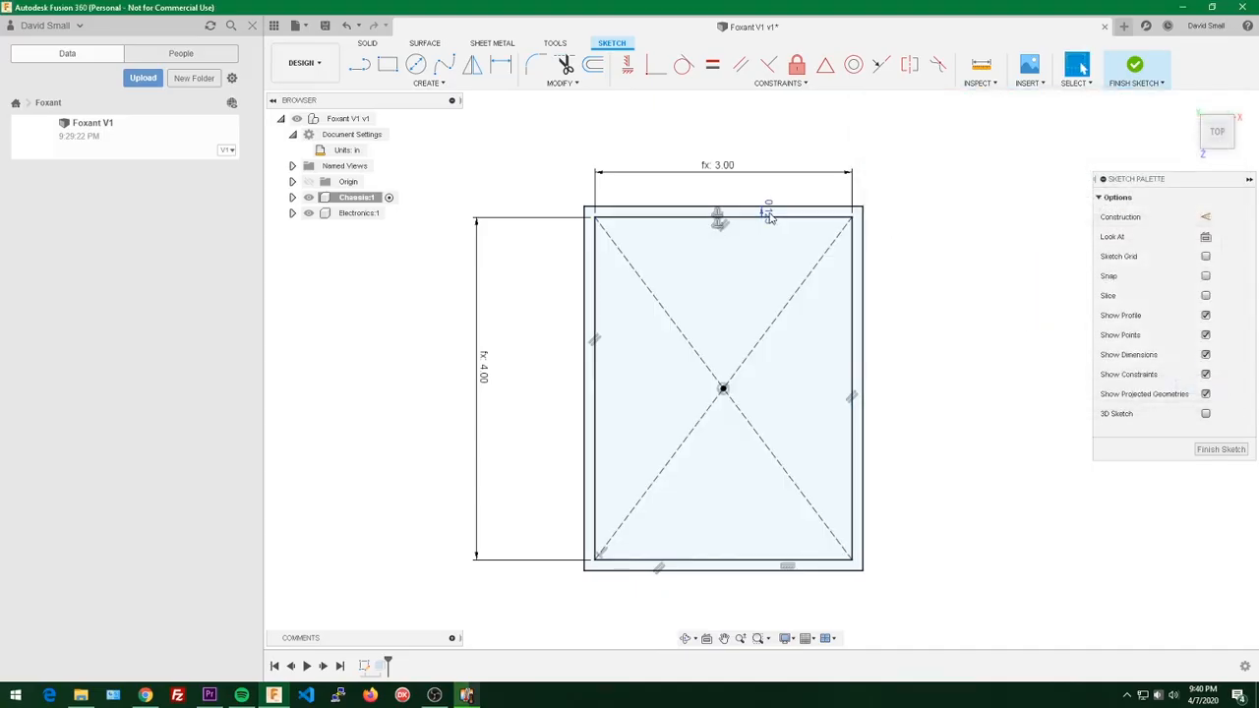
Step: Set the offset dimension between the inner and outer rectangles to the WallThickness parameter
double_click(767, 215)
type("WallThickness")
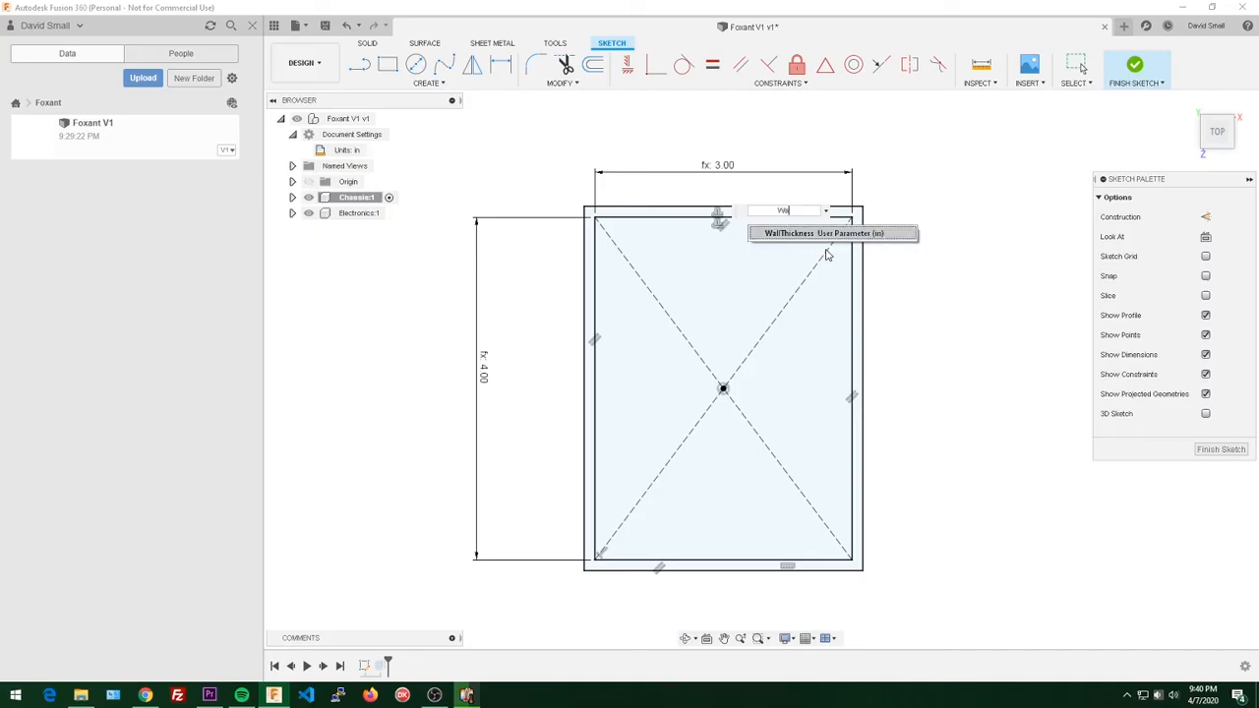
key("Return")
key("Return")
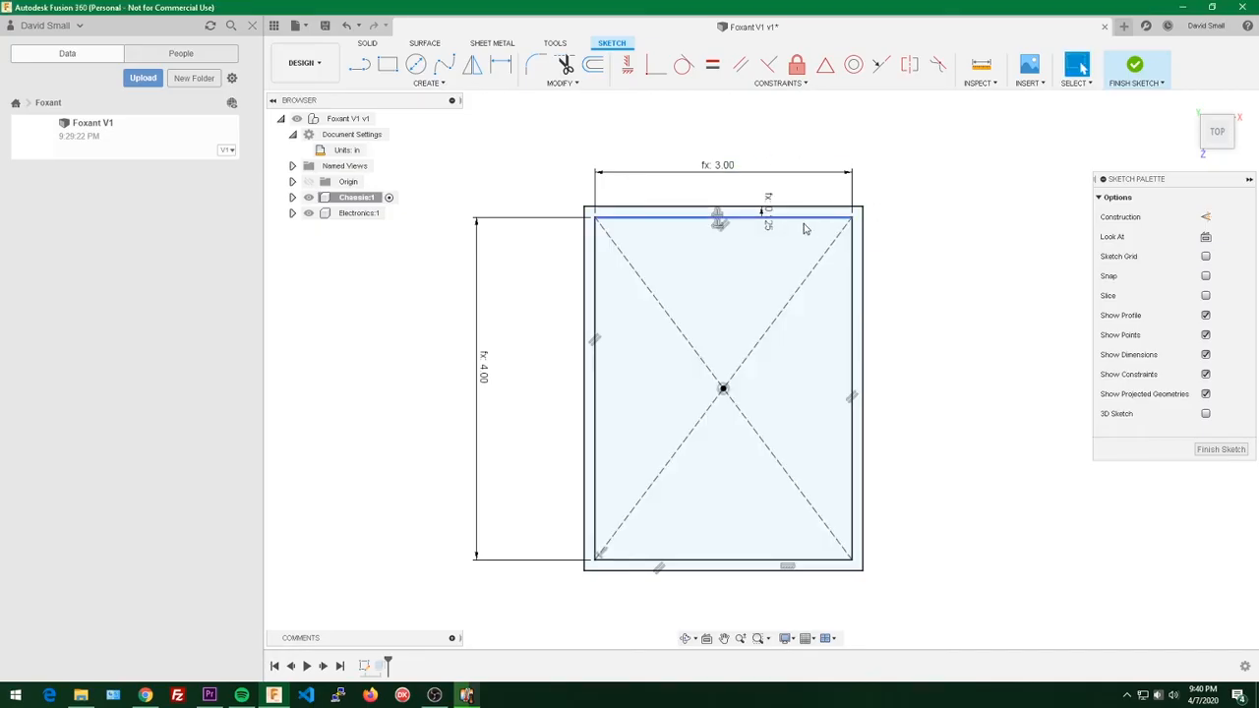
Step: Reopen Change Parameters and try a thicker wall by setting the WallThickness expression to ( -1 / 4 ) * 1 in
type("schan")
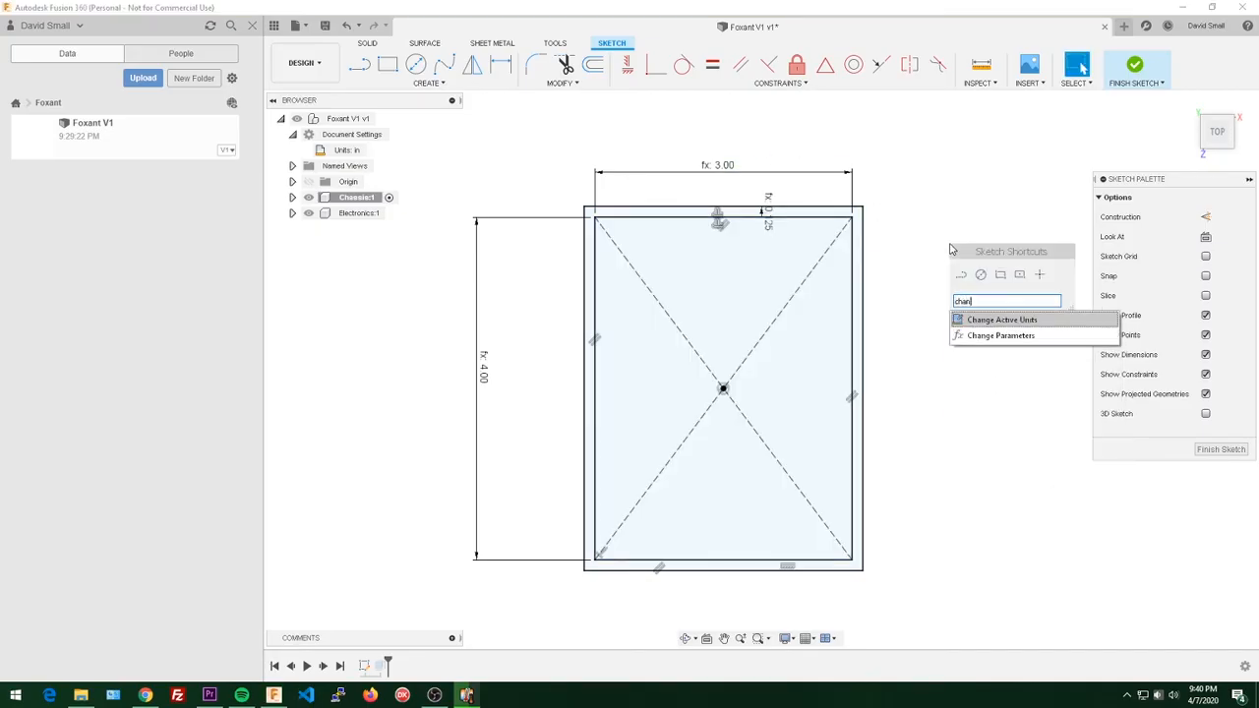
key("Down")
key("Return")
left_click(1106, 209)
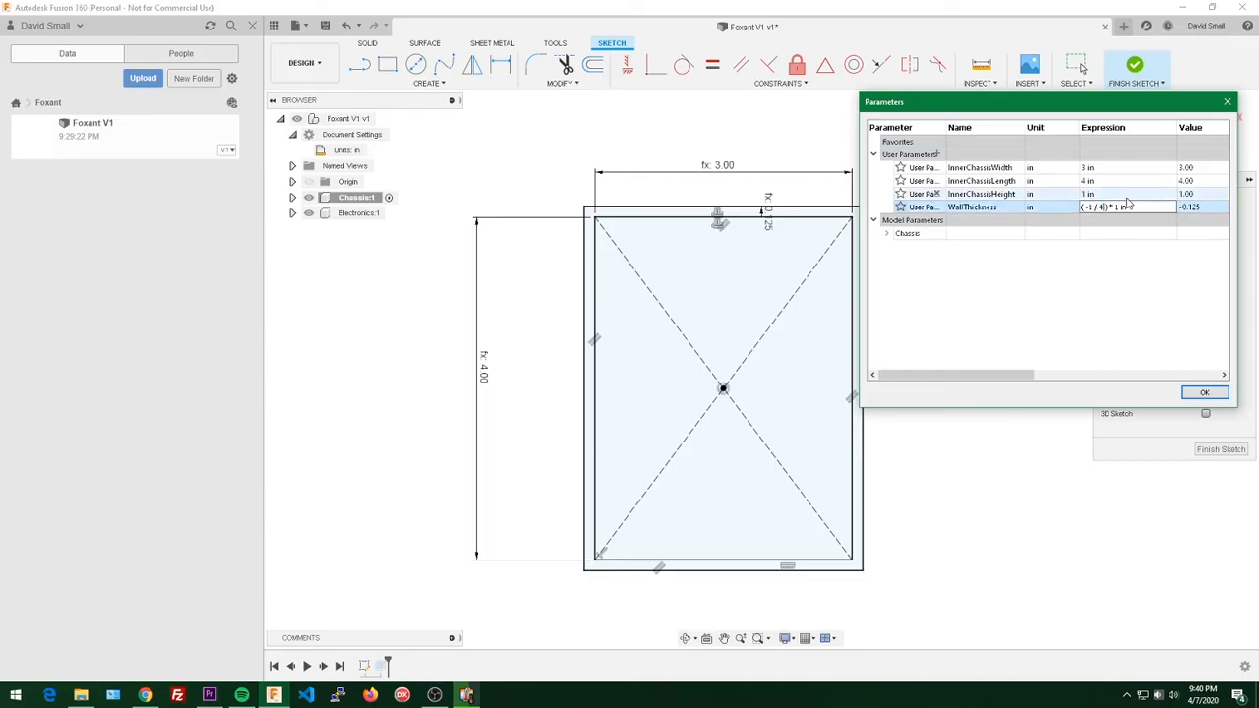
key("Return")
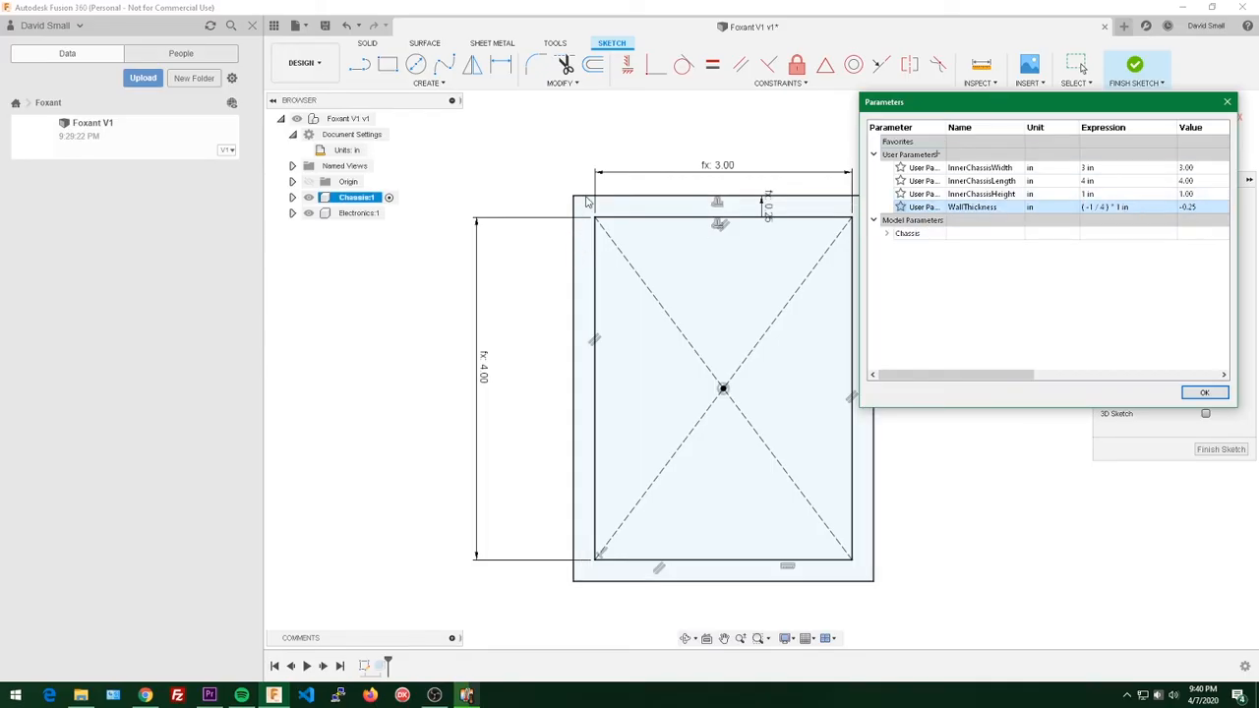
Step: Restore the WallThickness expression to ( -1 / 8 ) * 1 in and close the parameters dialog
left_click(1124, 207)
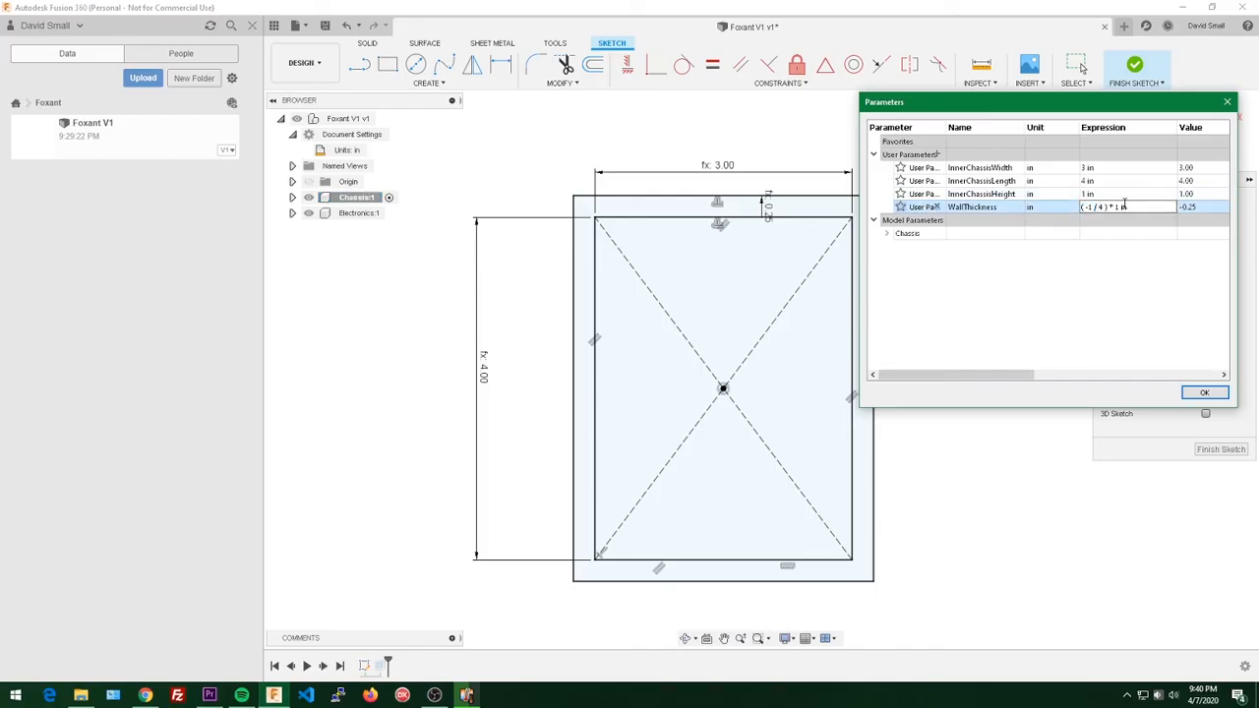
key("Delete")
type("8")
key("Return")
left_click(1204, 392)
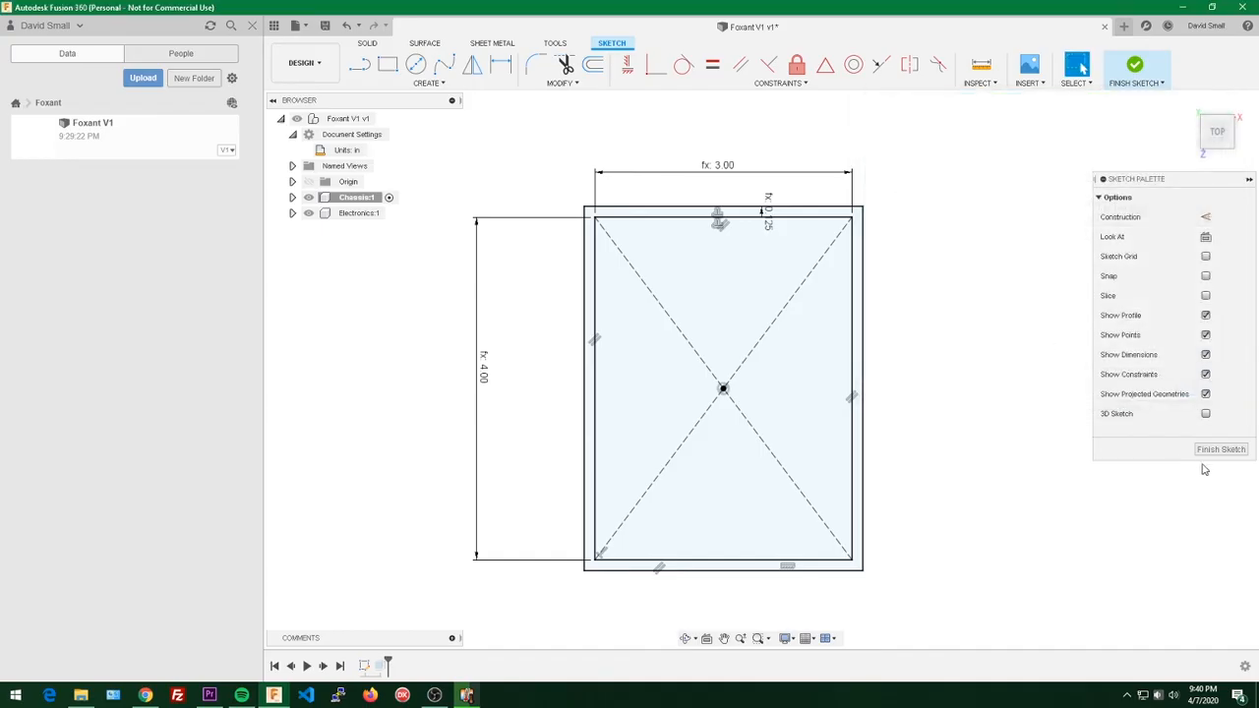
Step: Finish the sketch and edit the chassis extrusion, replacing its inner rectangle profile with the outer wall ring
left_click(1217, 449)
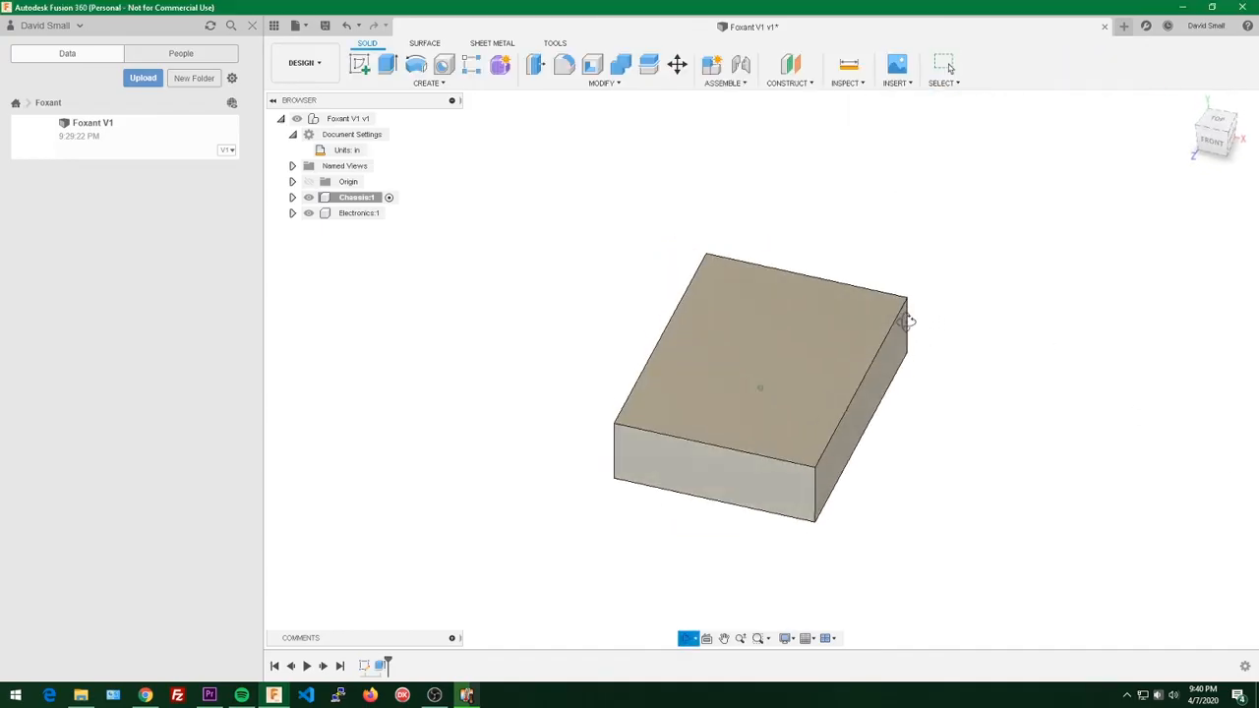
left_click(1187, 102)
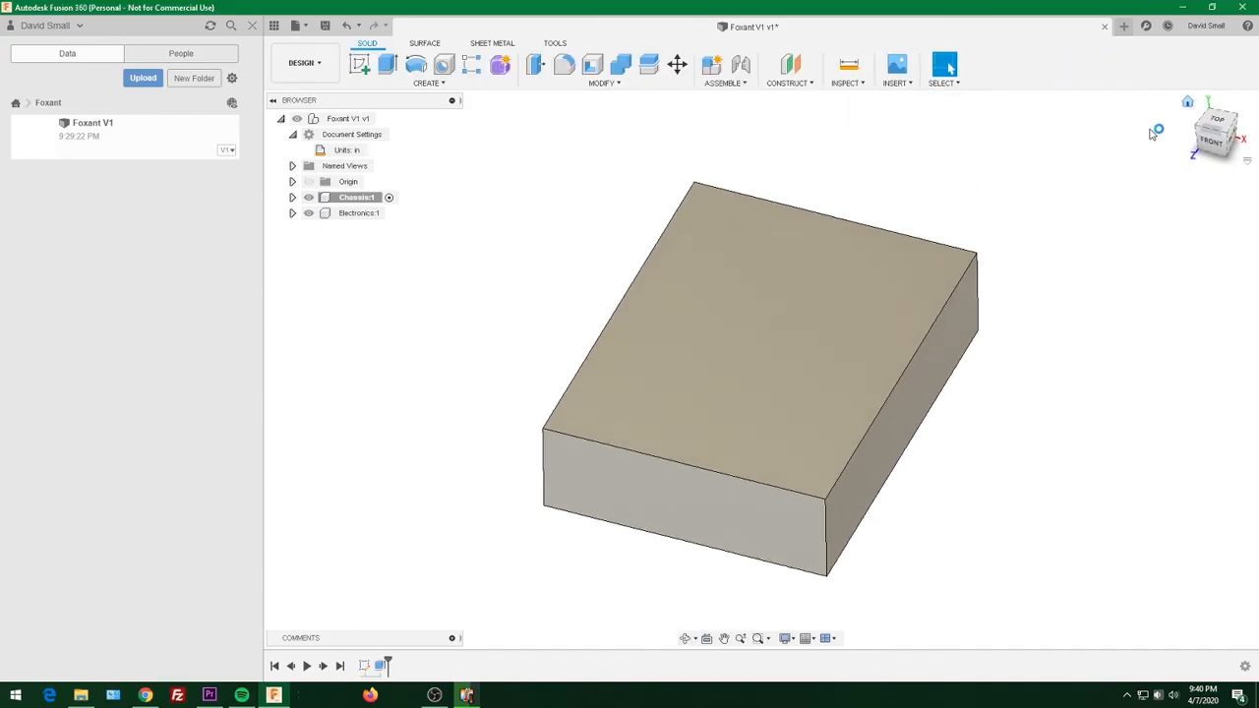
double_click(387, 666)
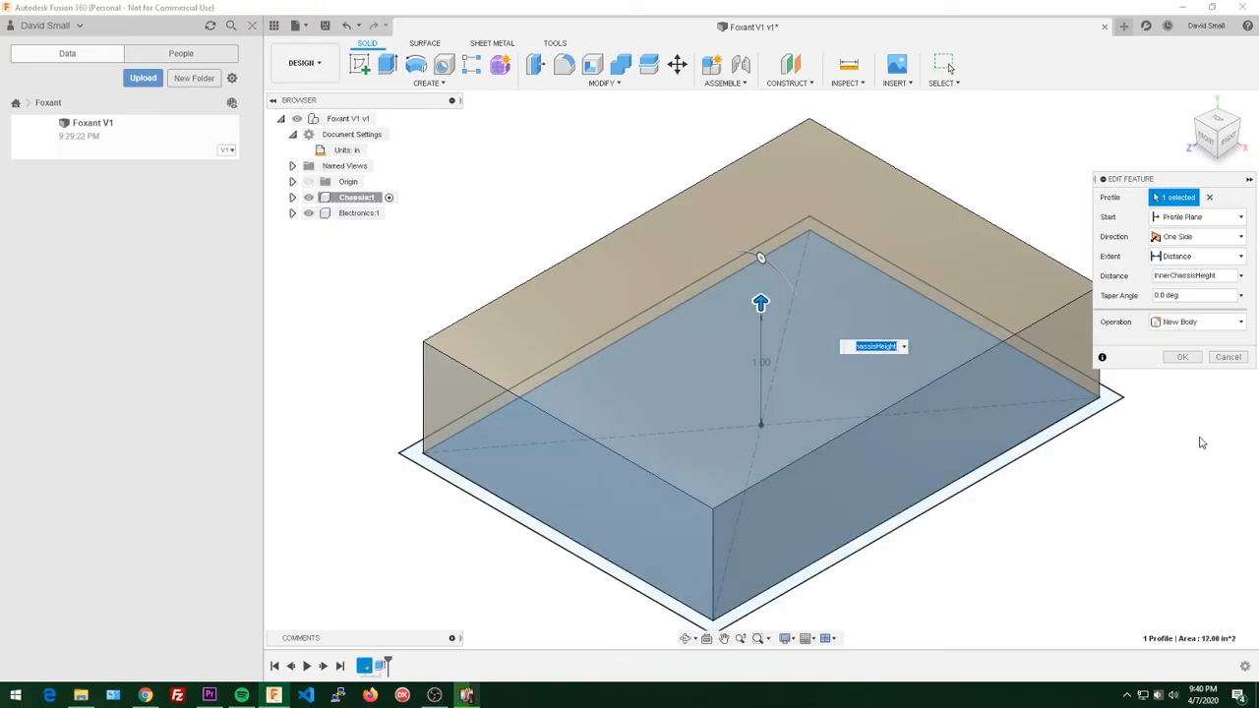
left_click(995, 425)
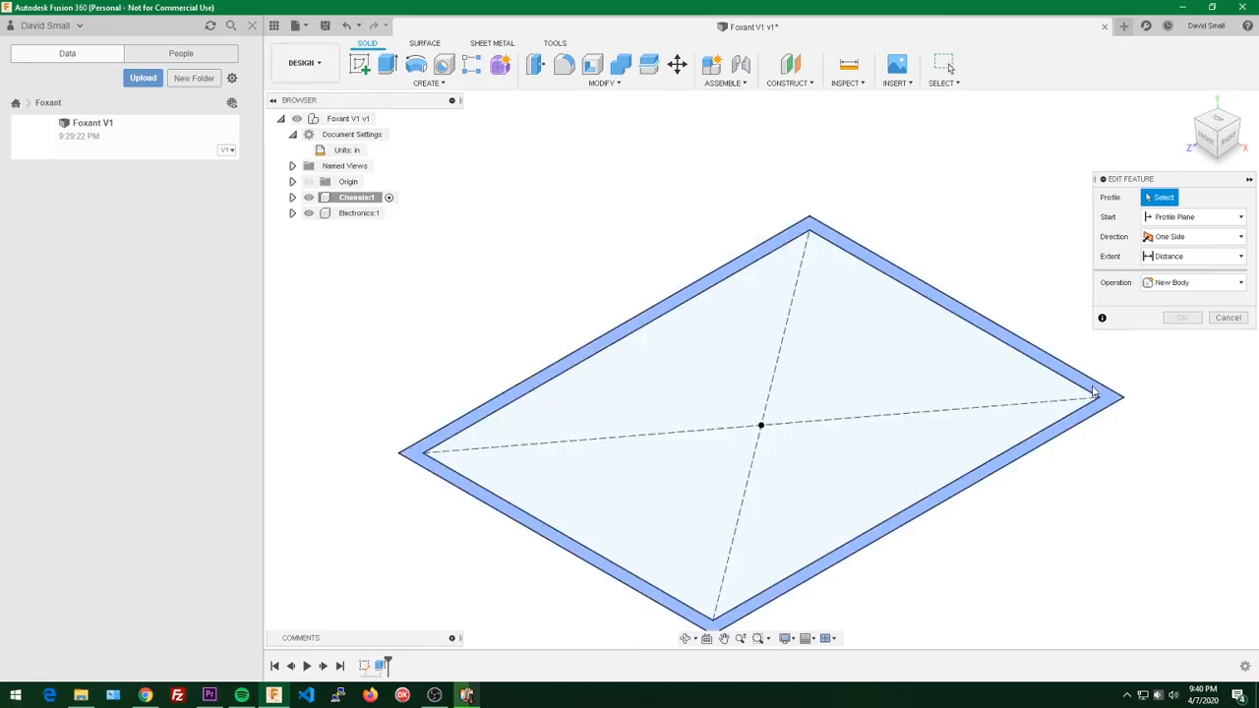
left_click(1107, 396)
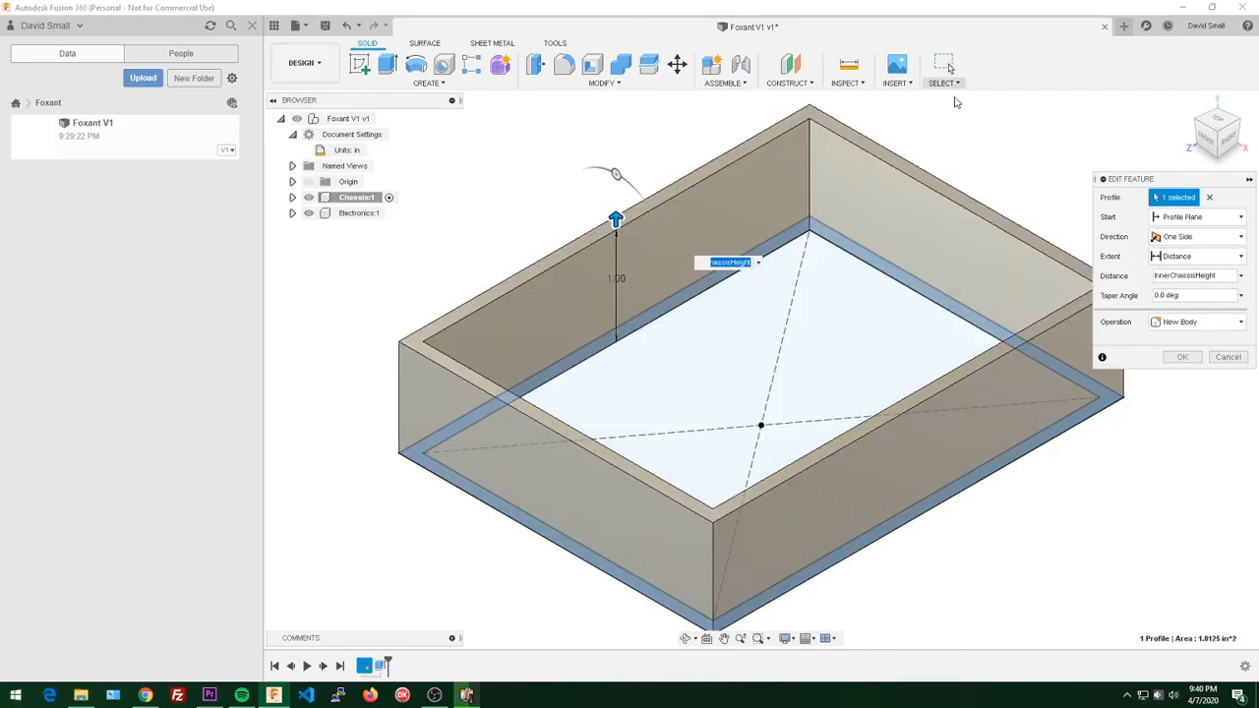
left_click(1191, 358)
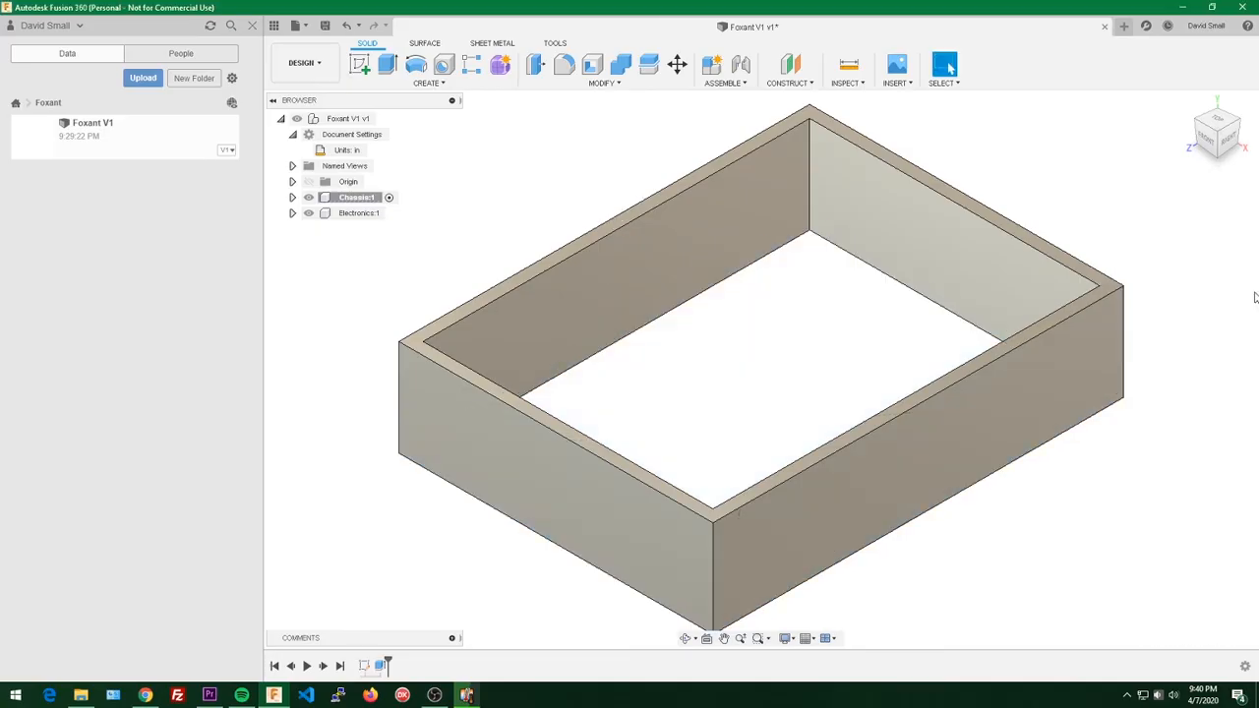
scroll(843, 300, "down", 2)
mouse_move(839, 305)
middle_mouse_down("shift")
mouse_move(823, 304)
mouse_move(908, 301)
mouse_move(894, 312)
mouse_move(800, 300)
mouse_move(843, 323)
middle_mouse_up("shift")
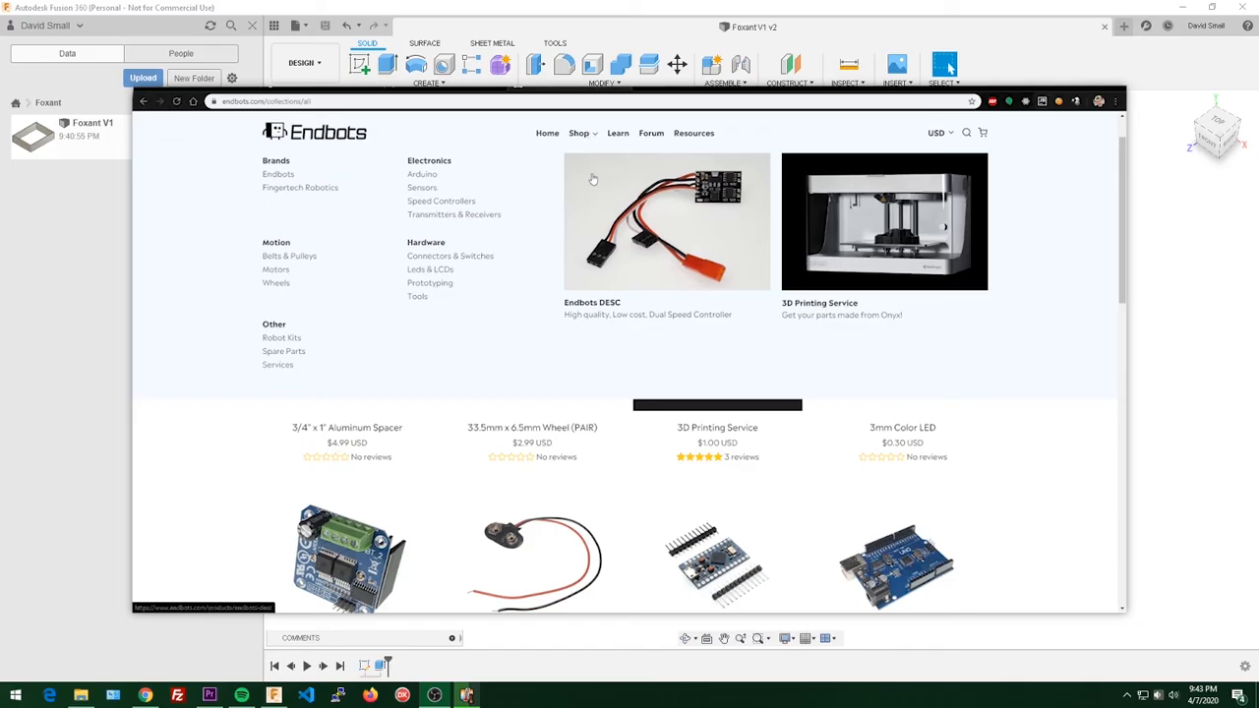
Step: Open the Endbots DESC product page in the browser and highlight the compact size entry under Features
left_click(618, 212)
scroll(714, 341, "down", 5)
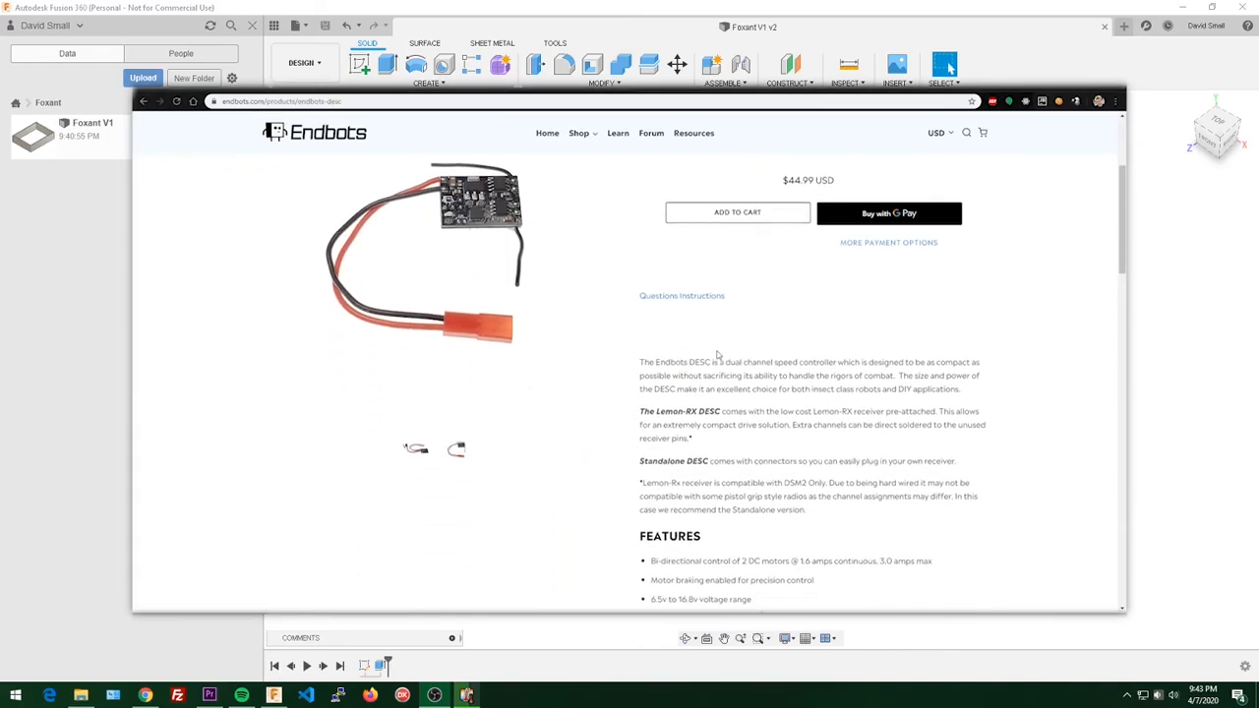
scroll(714, 342, "down", 1)
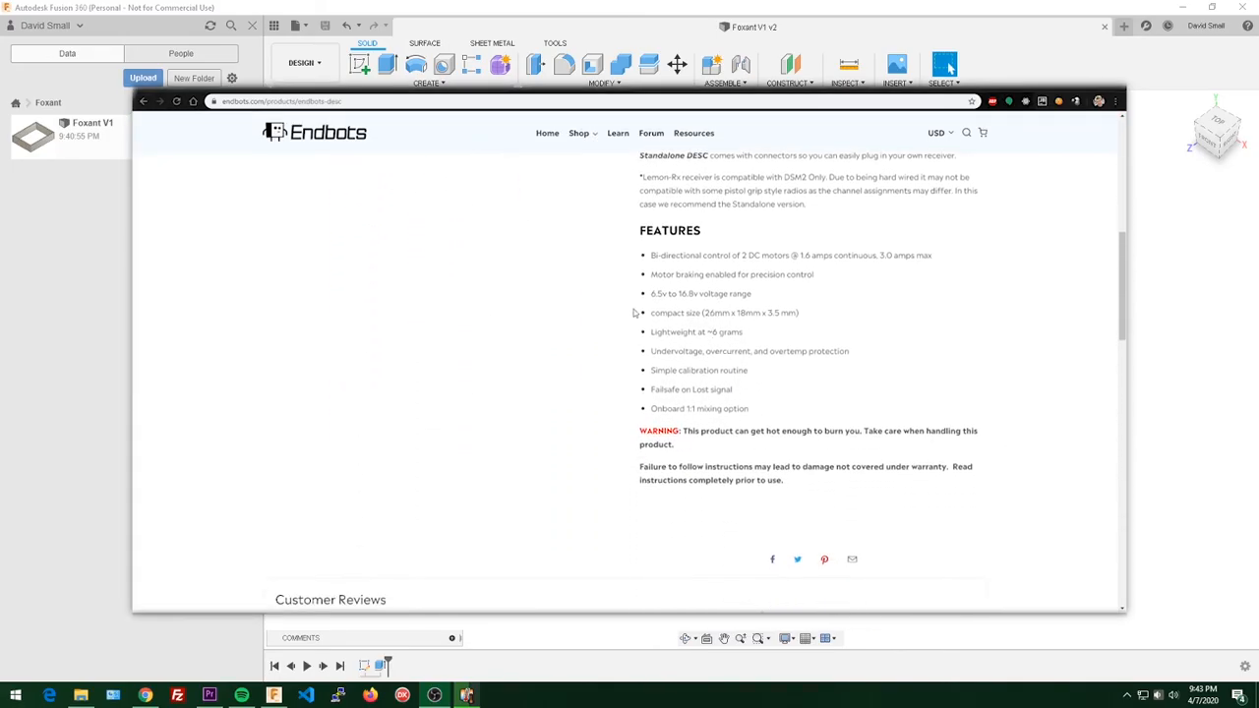
left_click_drag(652, 313, 809, 319)
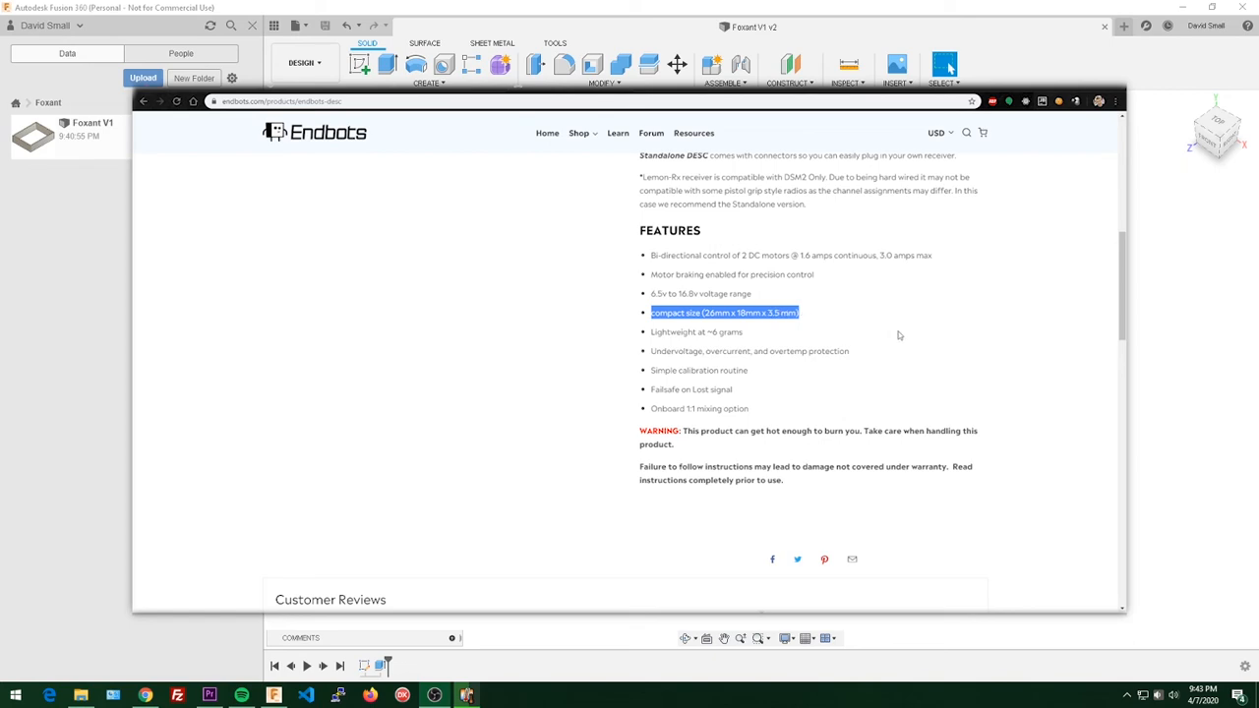
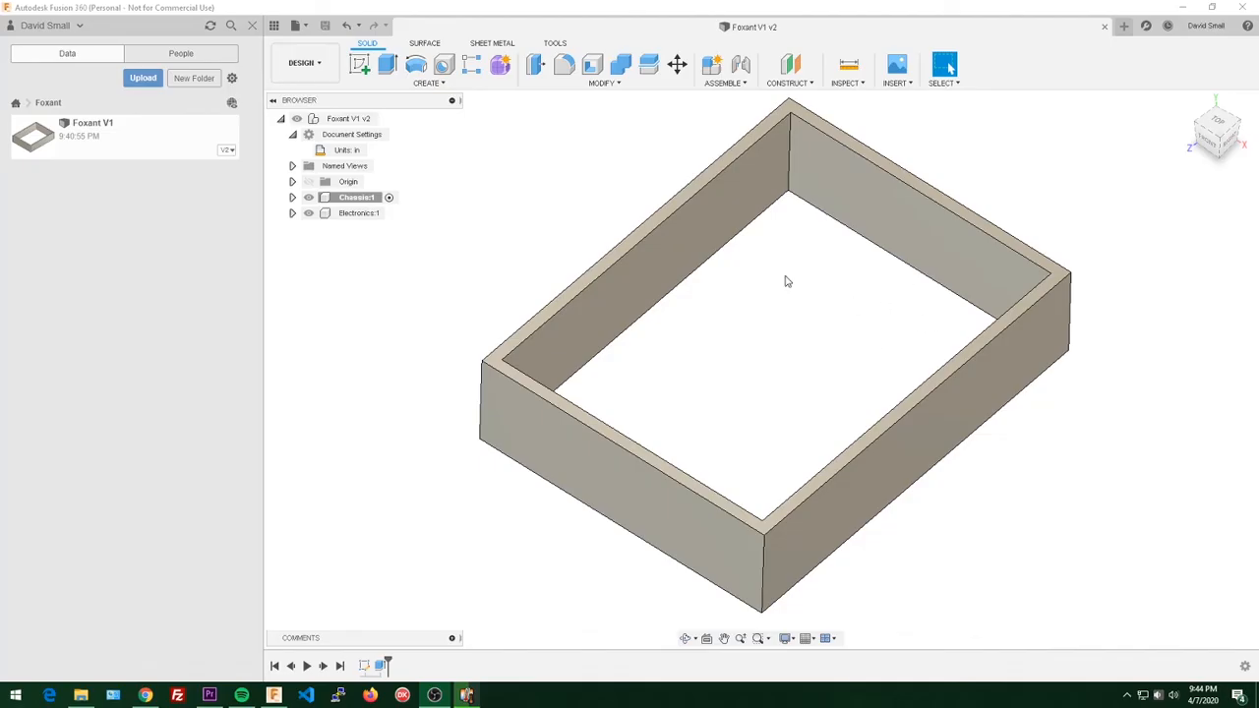
Step: Create a new design in Fusion 360 and save it in the Foxant project as EndBots DESC Standalone
left_click(295, 26)
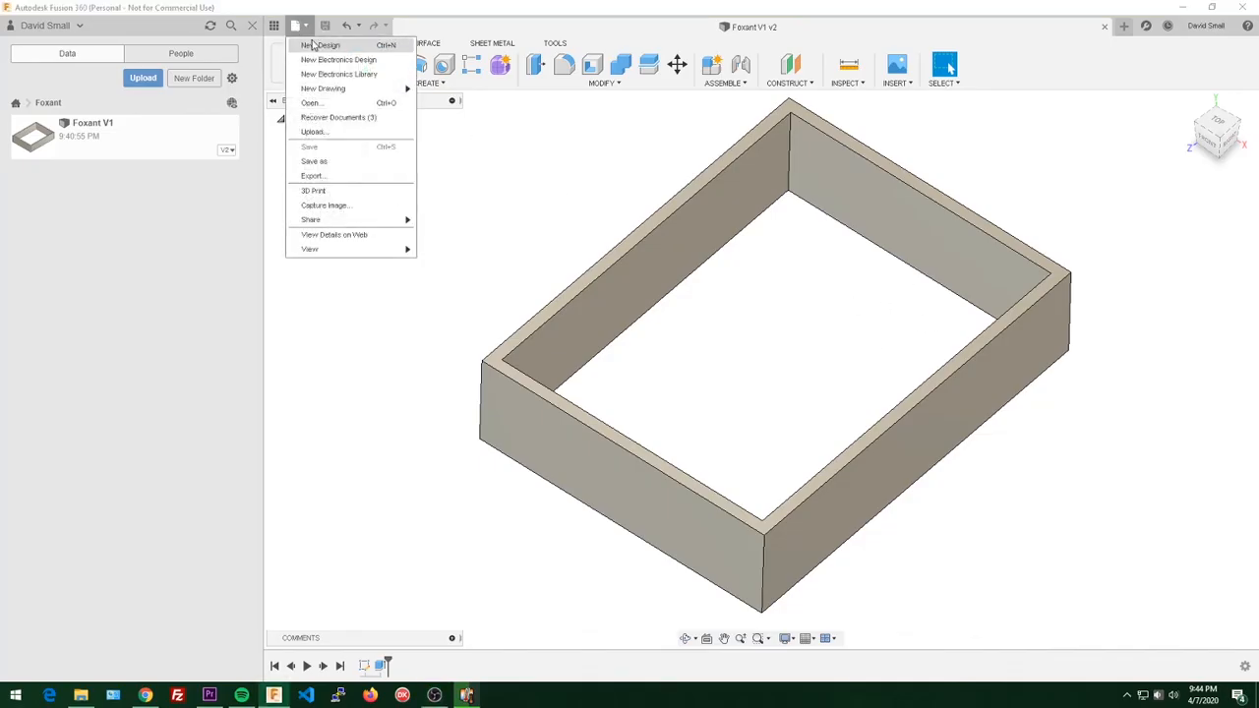
left_click(307, 46)
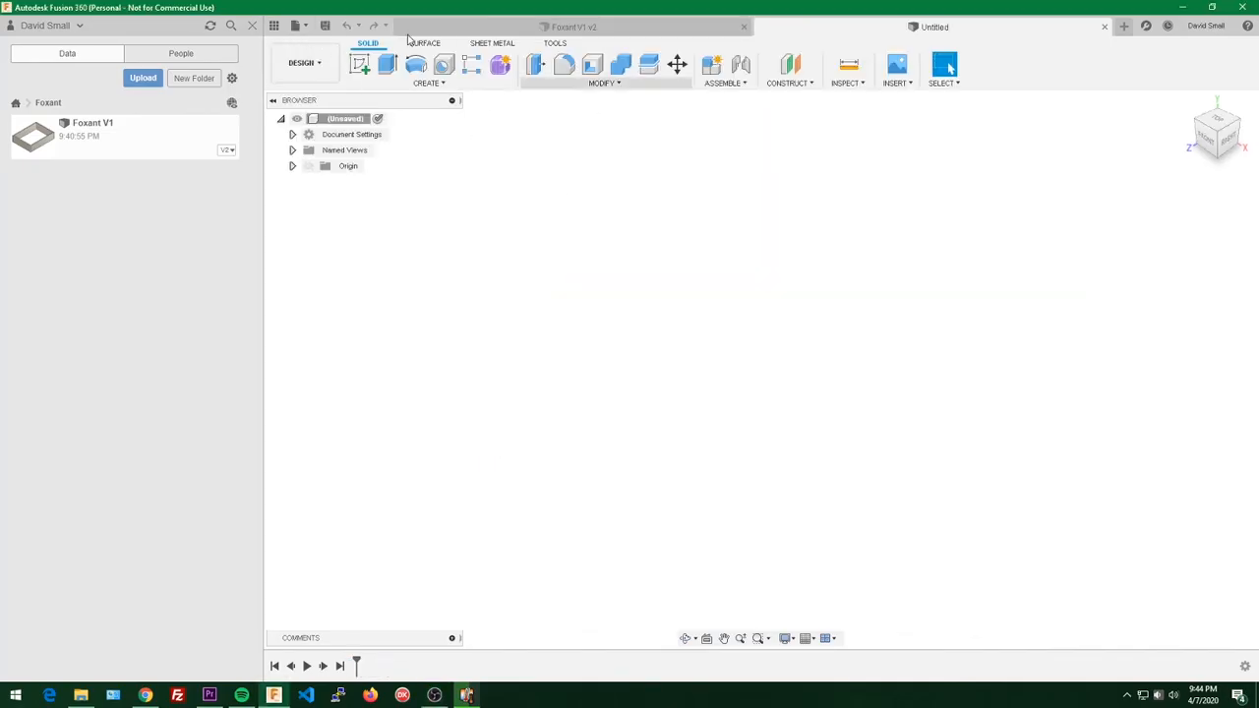
left_click(325, 24)
type("EndBots DESC Standal")
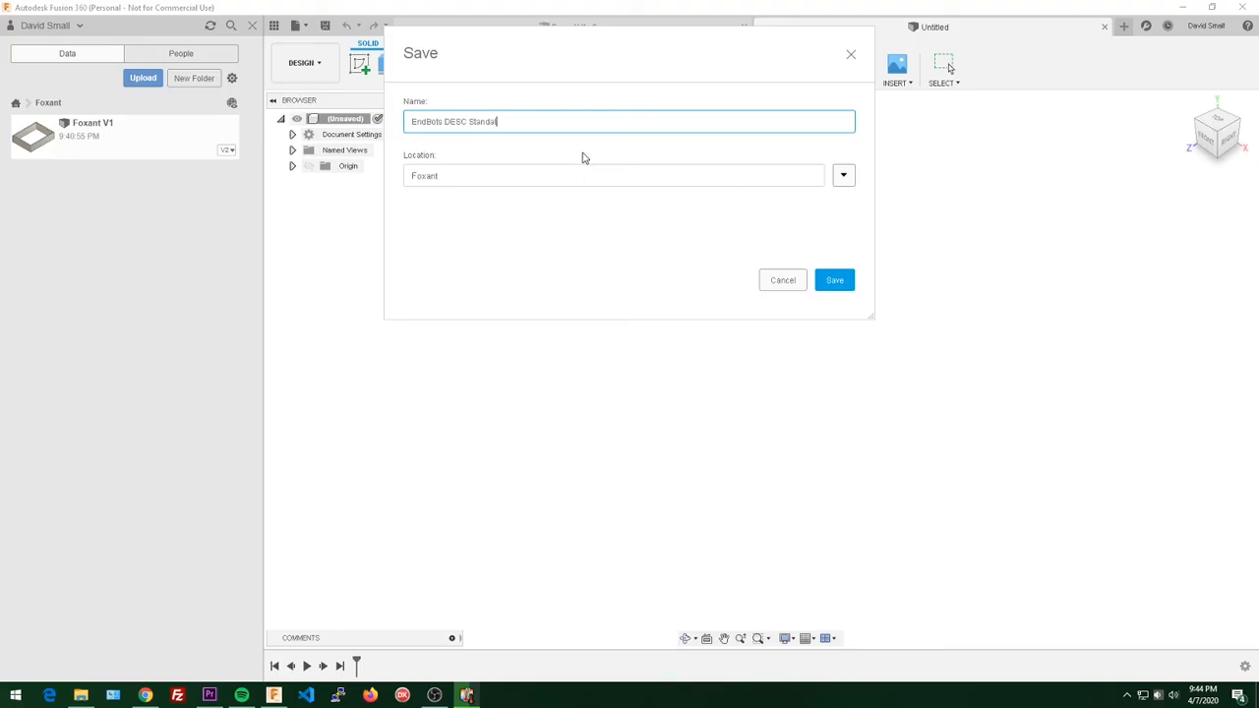
type("one")
key("Return")
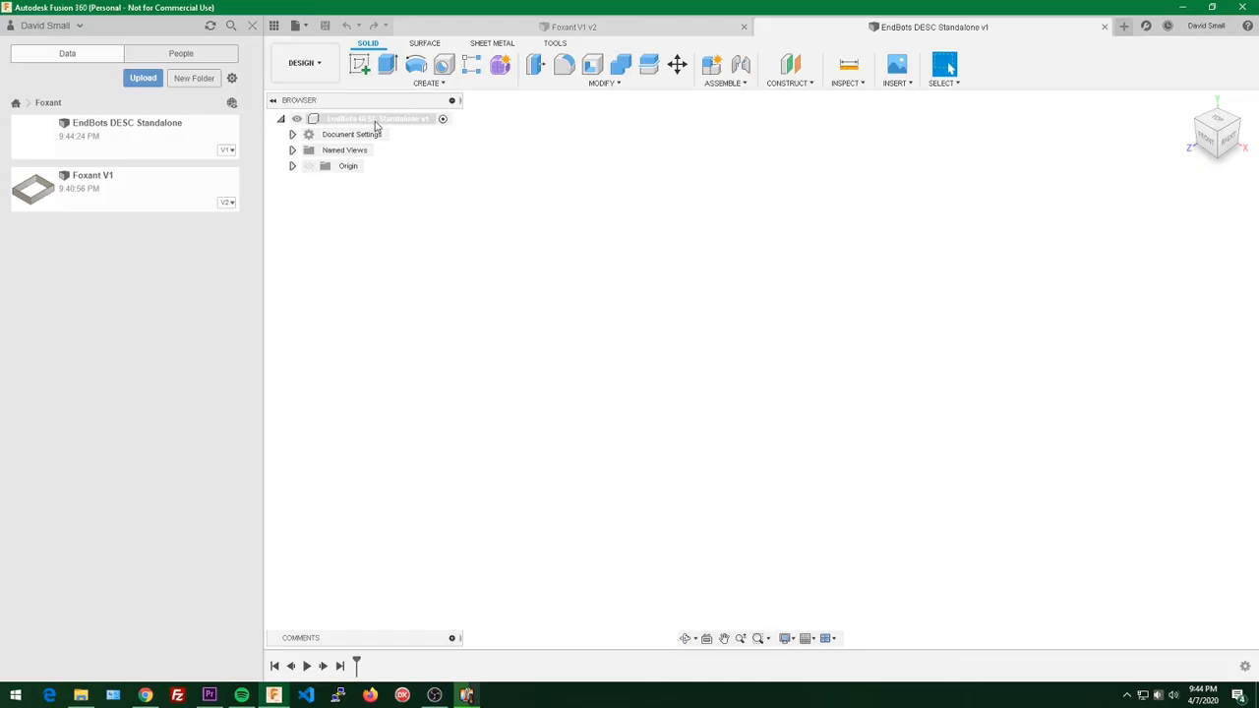
Step: Start a sketch on the horizontal origin plane and draw a center rectangle centered on the origin
left_click(360, 64)
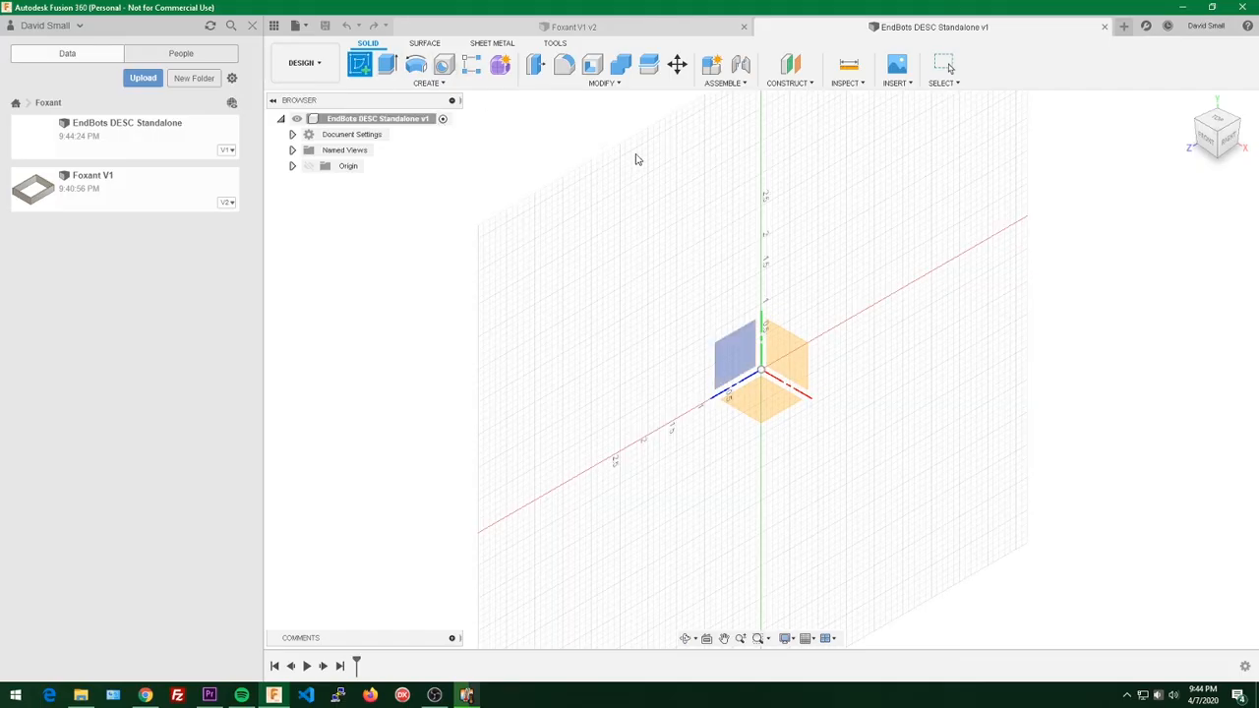
left_click(773, 399)
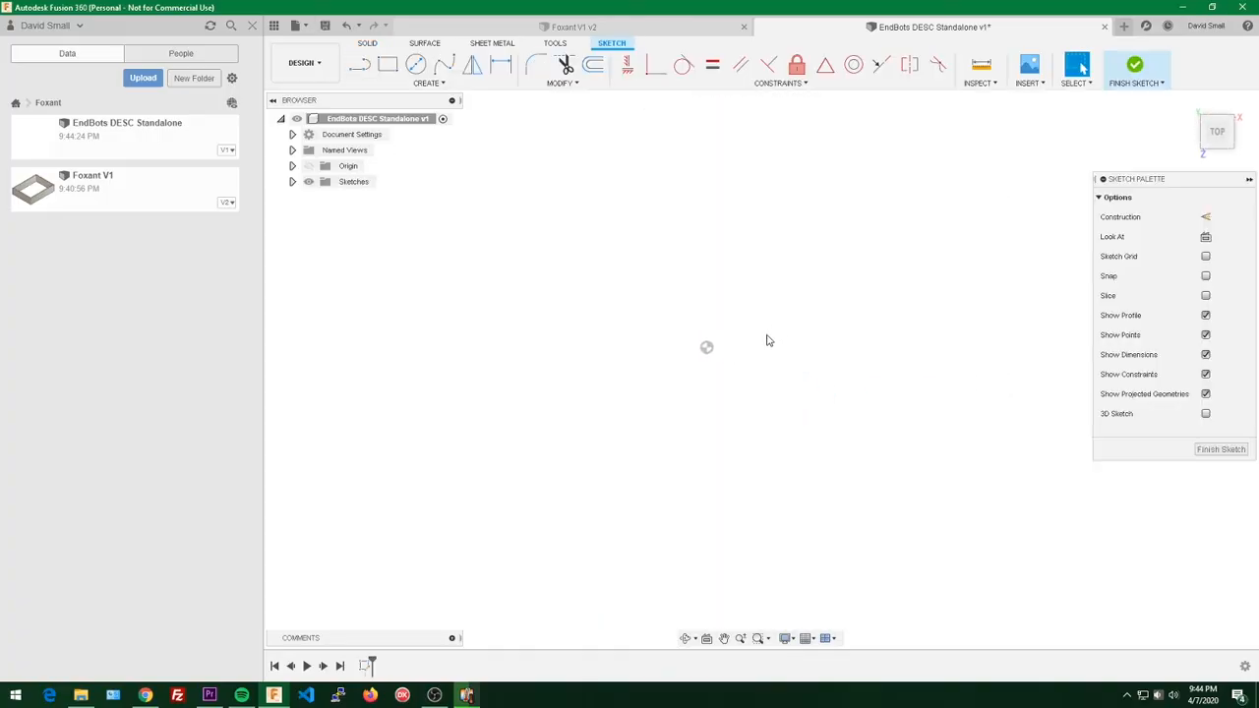
key("s")
left_click(844, 361)
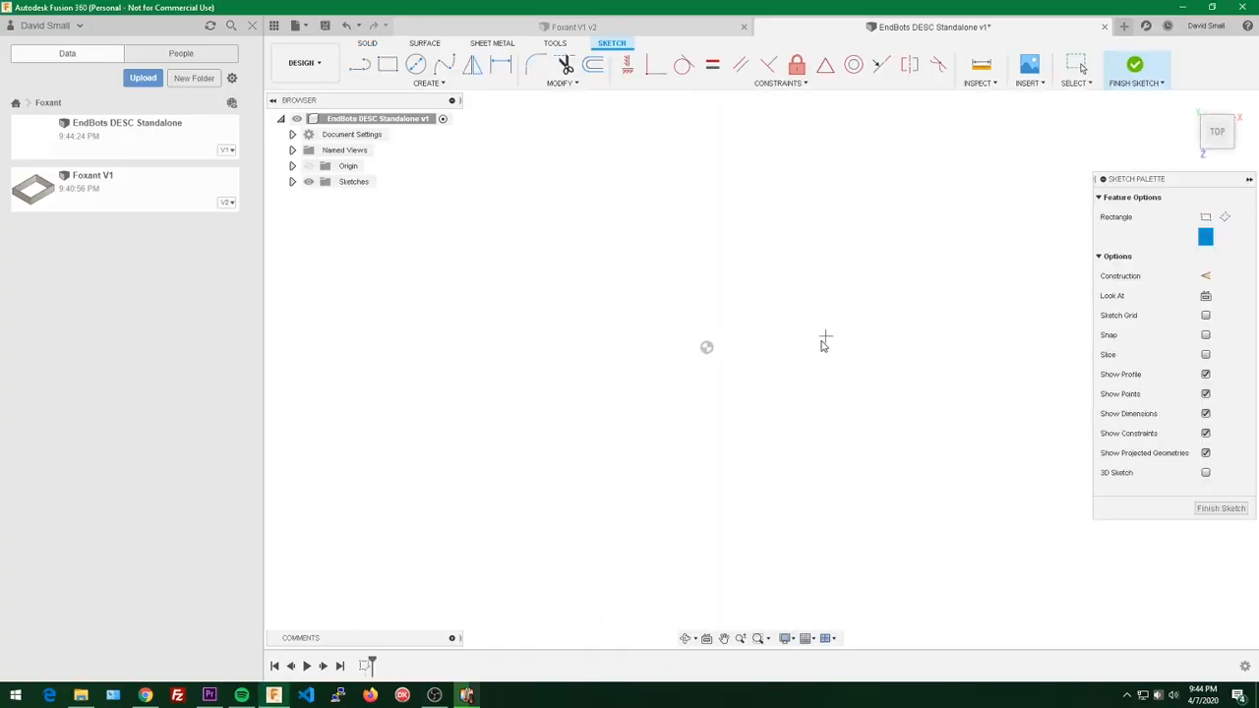
left_click(706, 347)
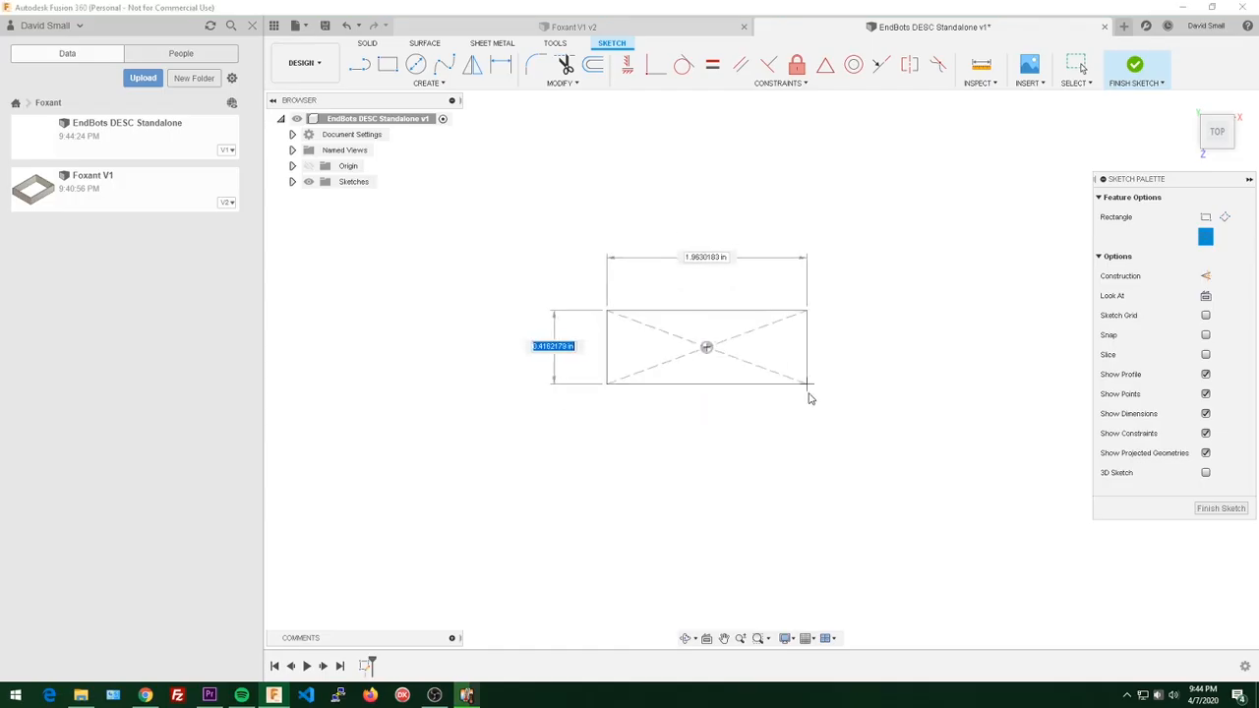
left_click(815, 428)
key("Escape")
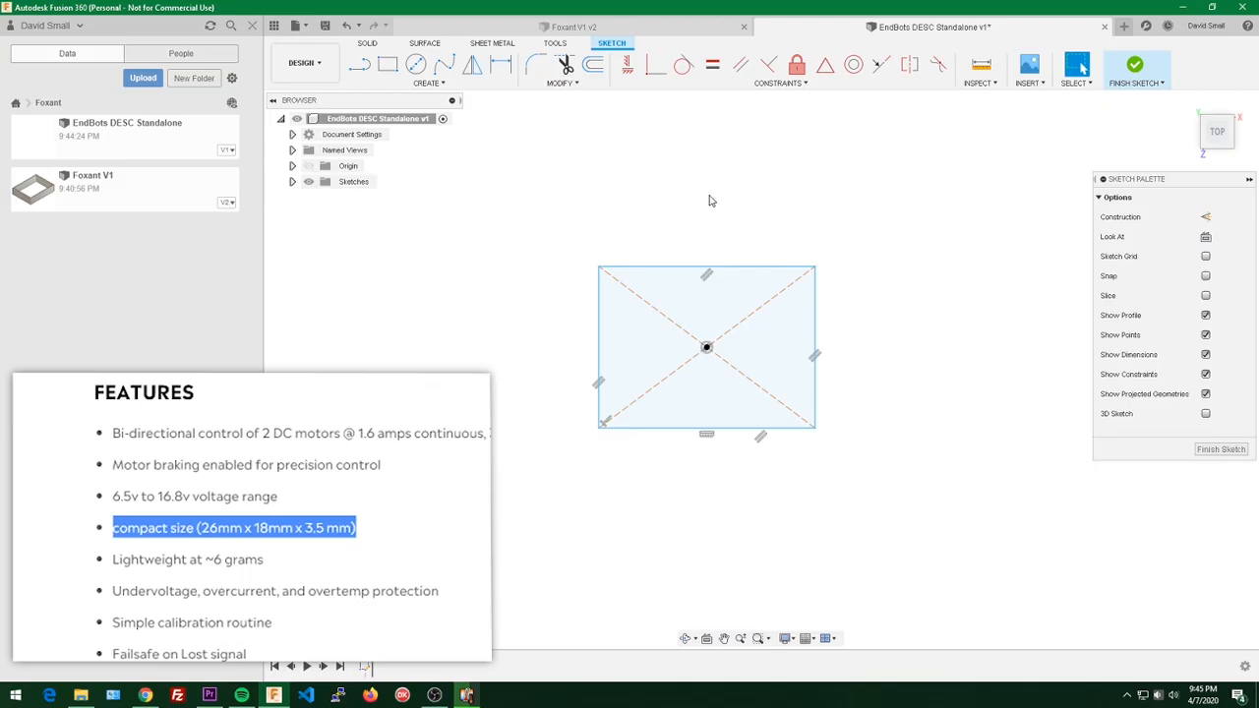
Step: Dimension the center rectangle to a width of 26 mm and a height of 18 mm
key("d")
left_click(722, 266)
left_click(709, 225)
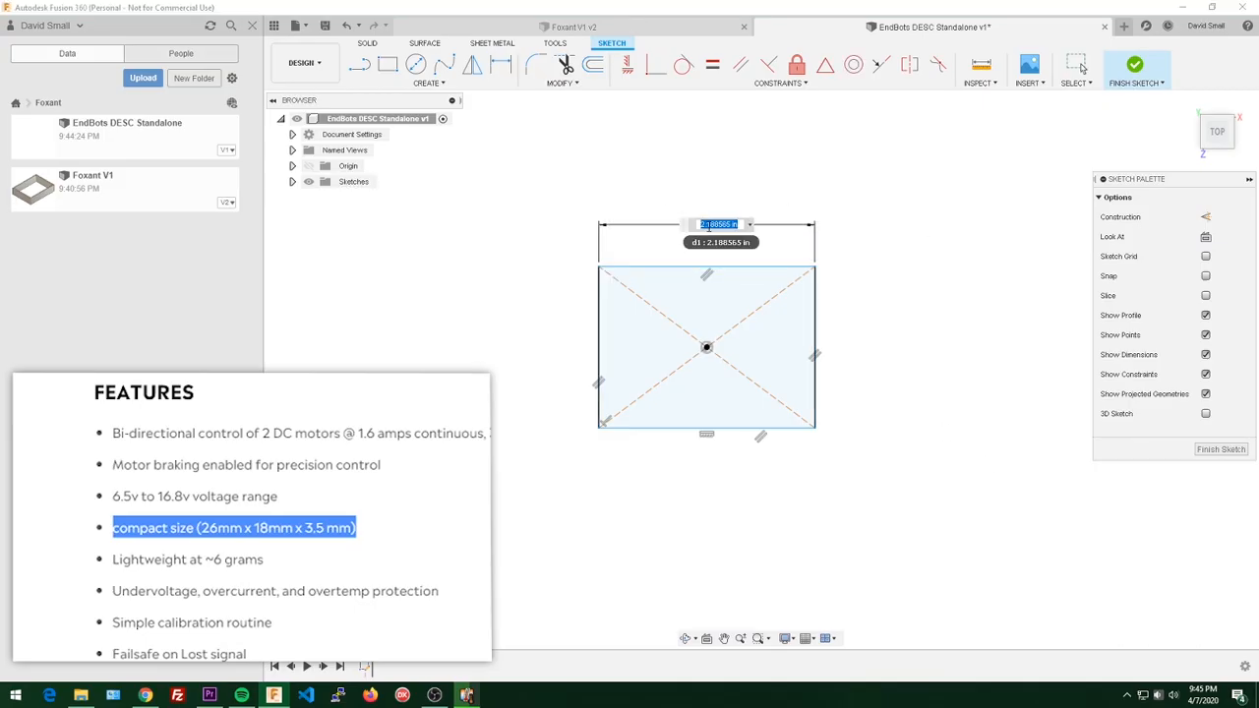
type("26mm")
key("Return")
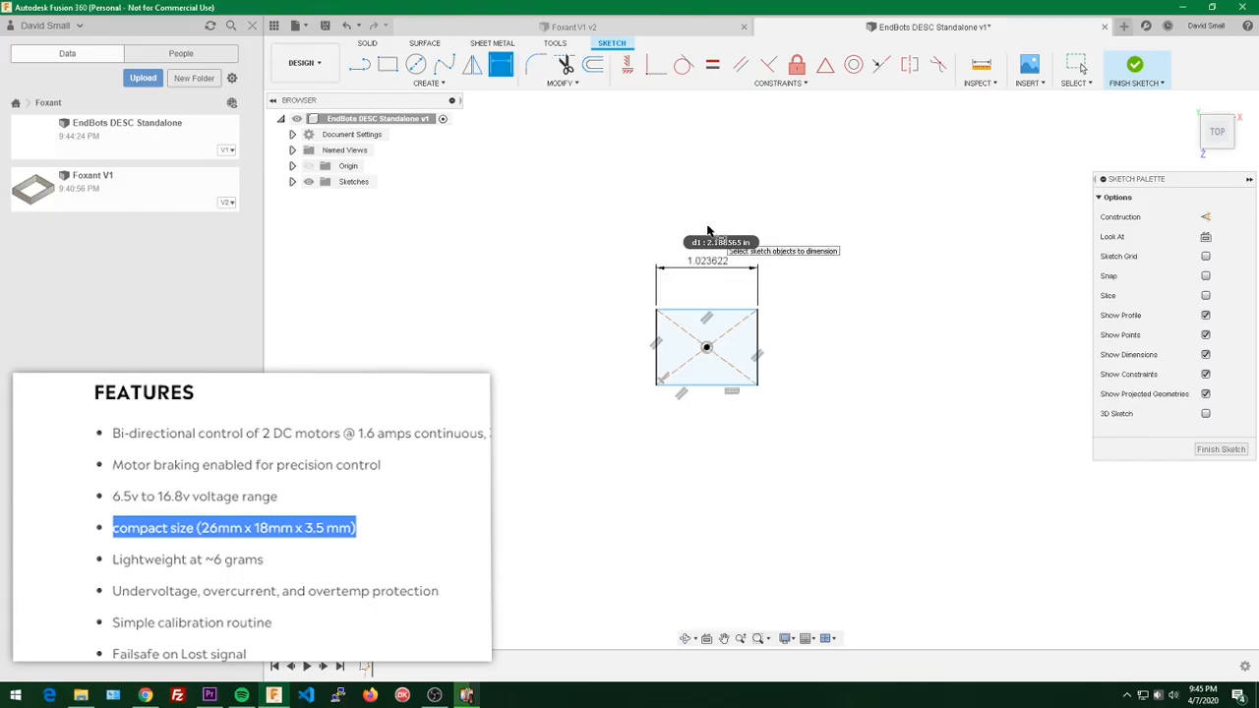
left_click(656, 334)
left_click(607, 335)
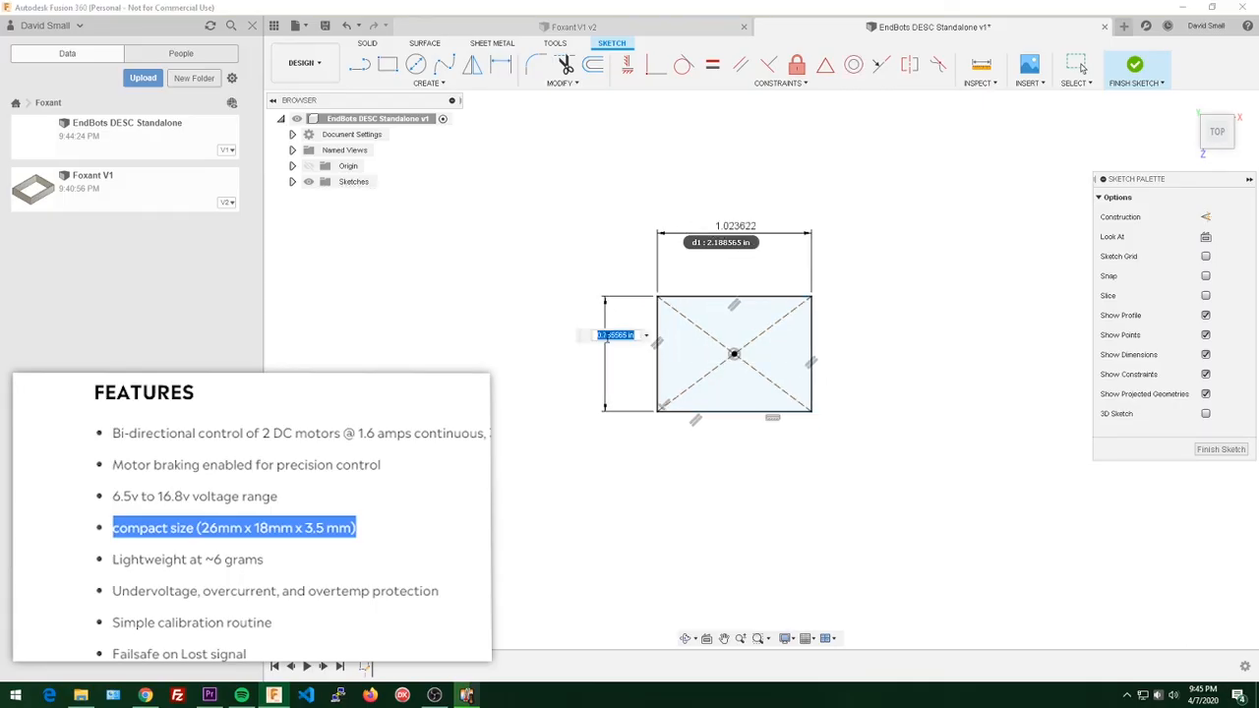
type("18mm")
key("Return")
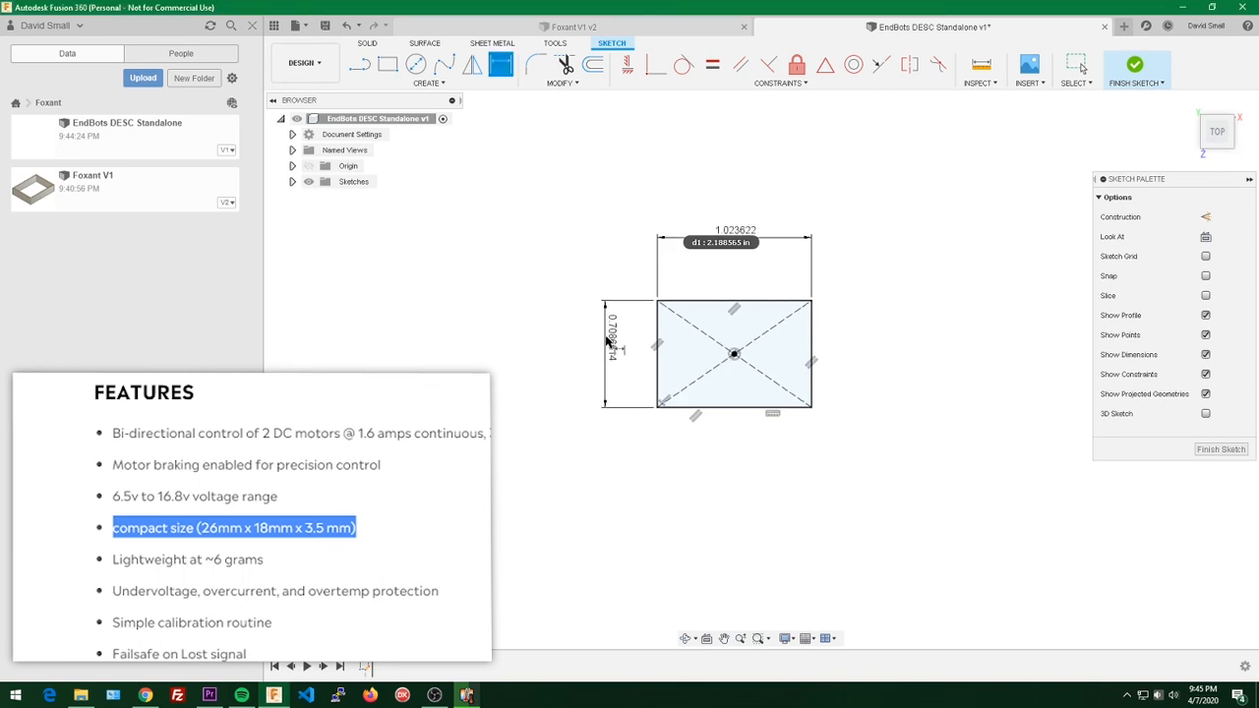
key("Escape")
Step: Extrude the rectangle 3.5 mm as a new body and save the design with the version description User Saved
key("e")
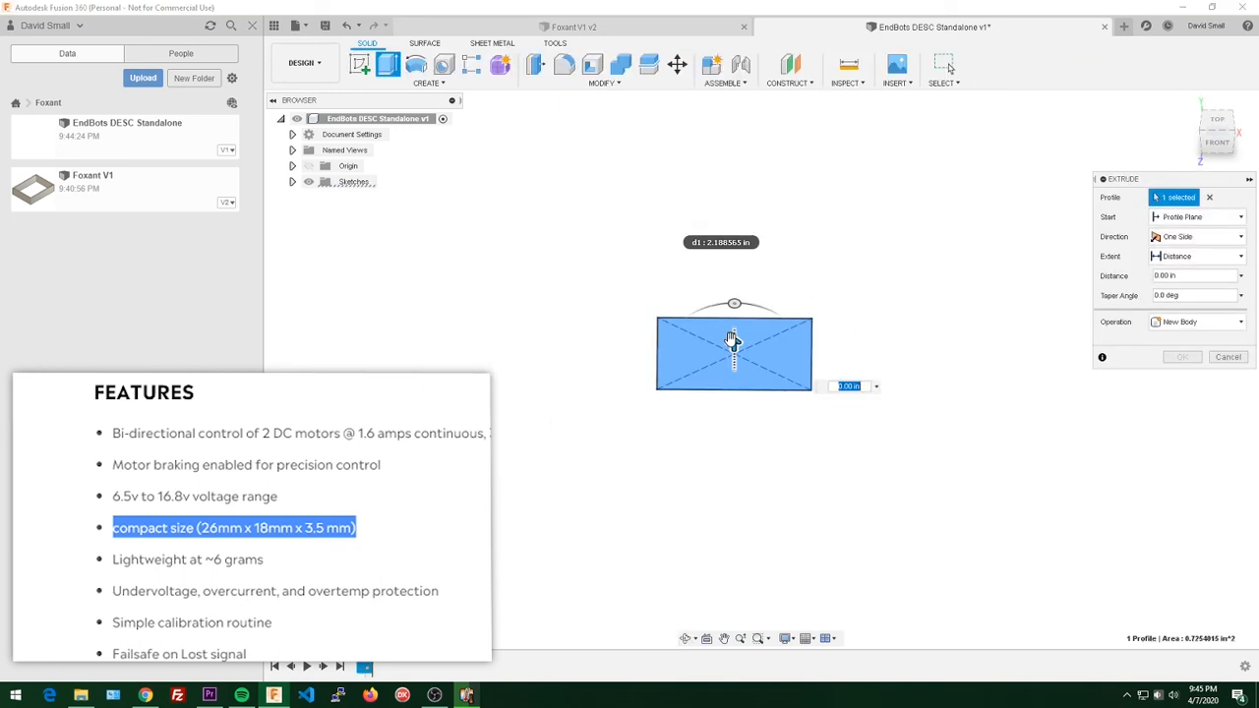
left_click(731, 338)
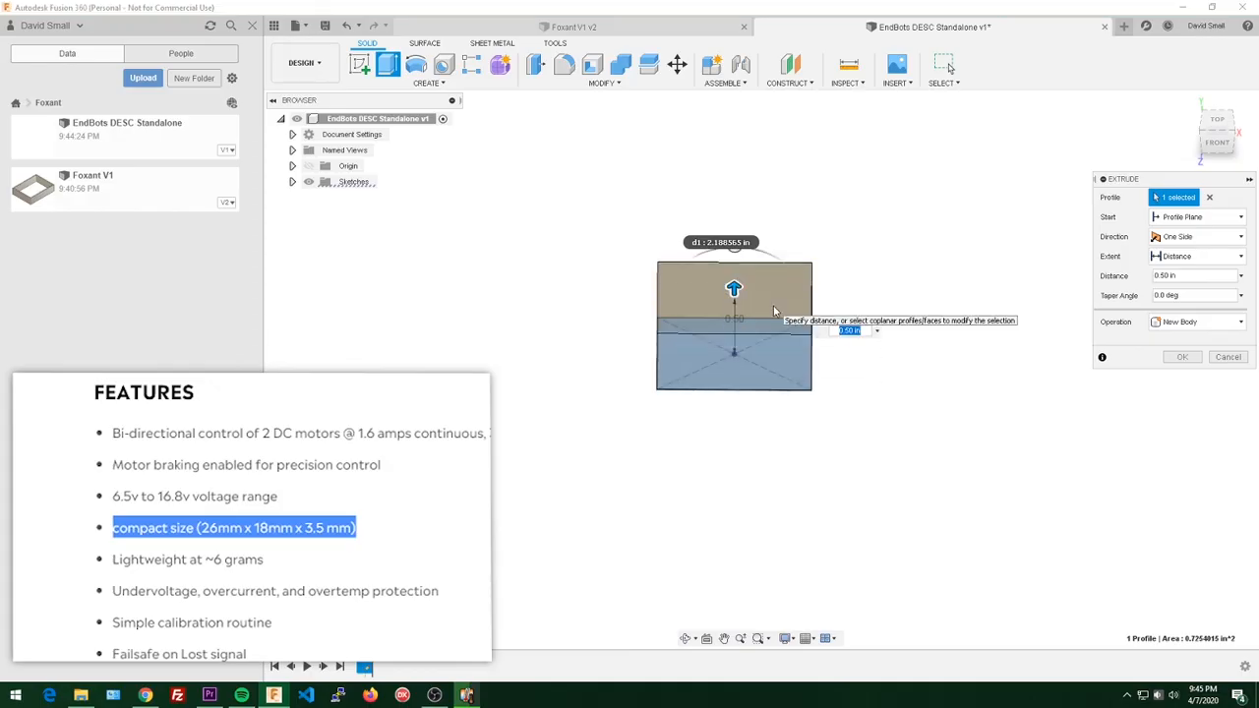
key("Return")
middle_click_drag(774, 312, 756, 334, "shift")
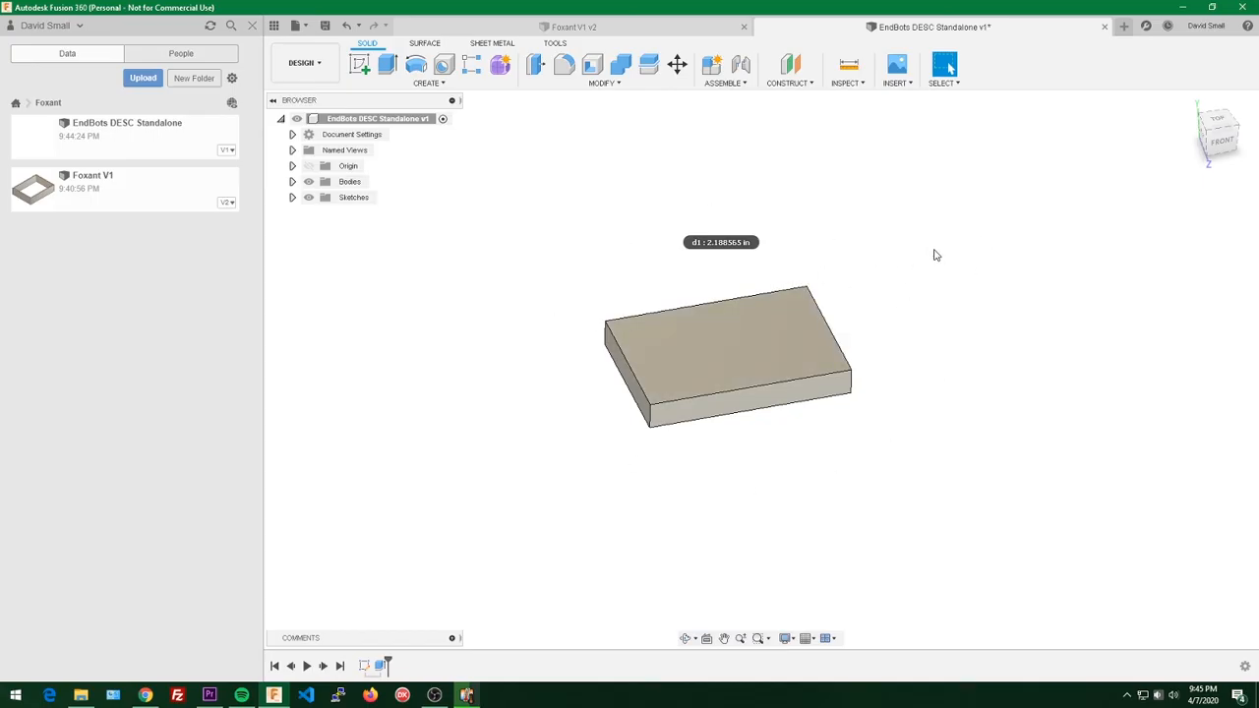
key("ctrl+s")
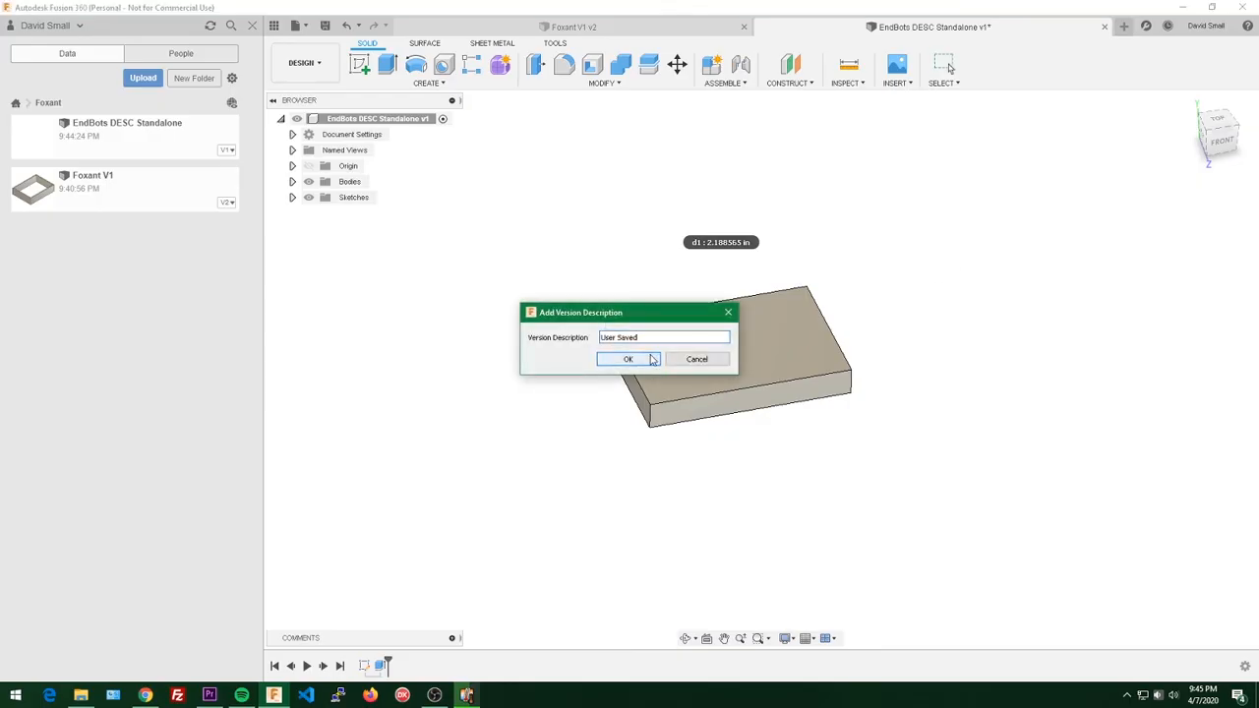
left_click(642, 360)
Step: Insert EndBots DESC Standalone into the Electronics component of Foxant V1, moved about -0.24 in along X and 0.91 in along Z
left_click(573, 30)
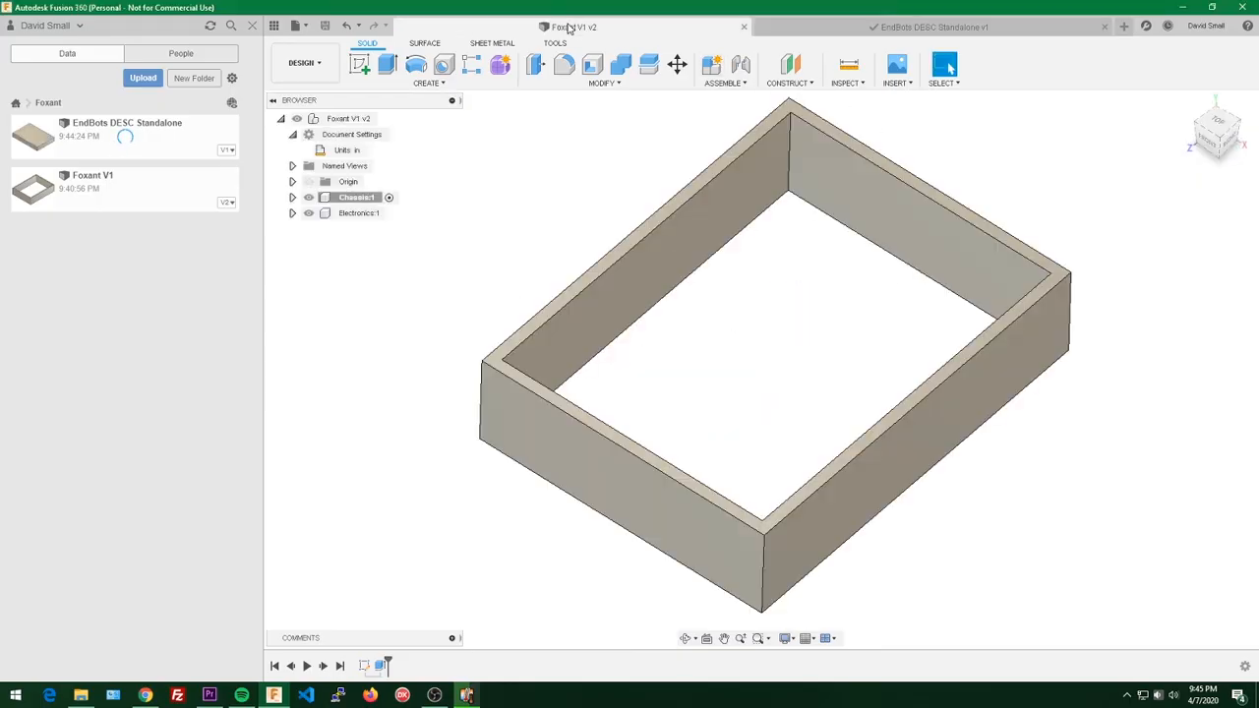
left_click(392, 214)
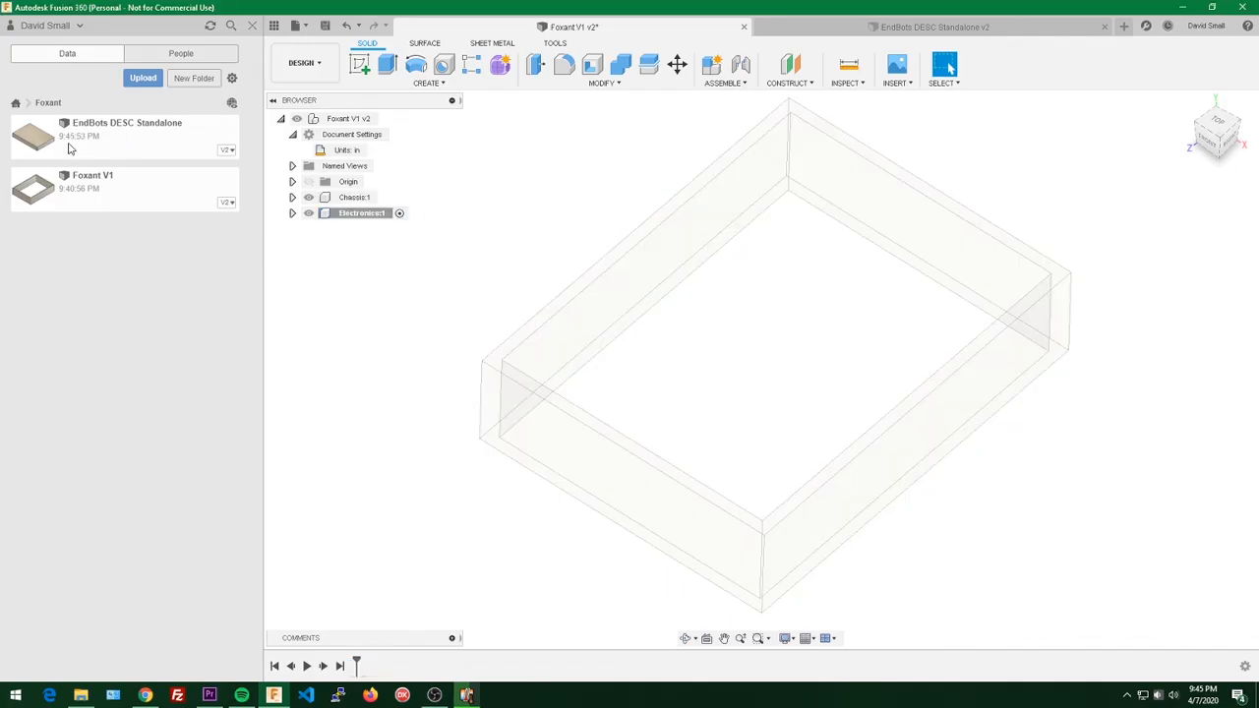
left_click_drag(69, 148, 430, 289)
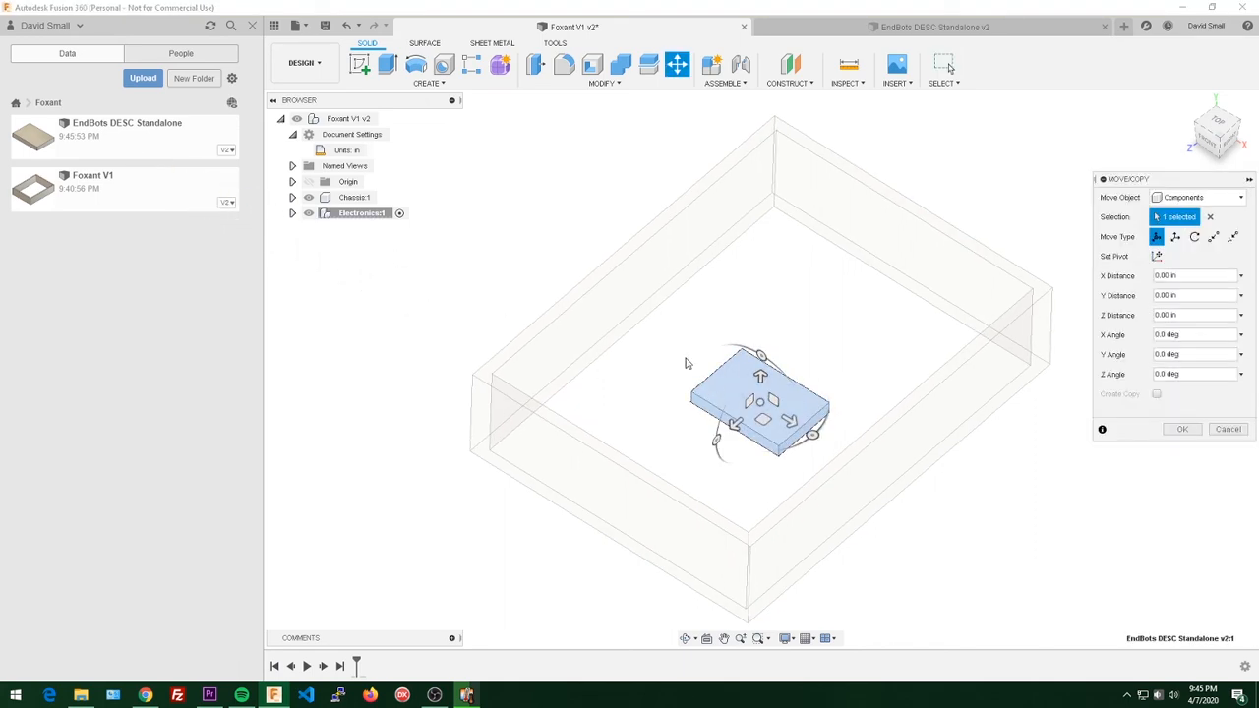
left_click(292, 212)
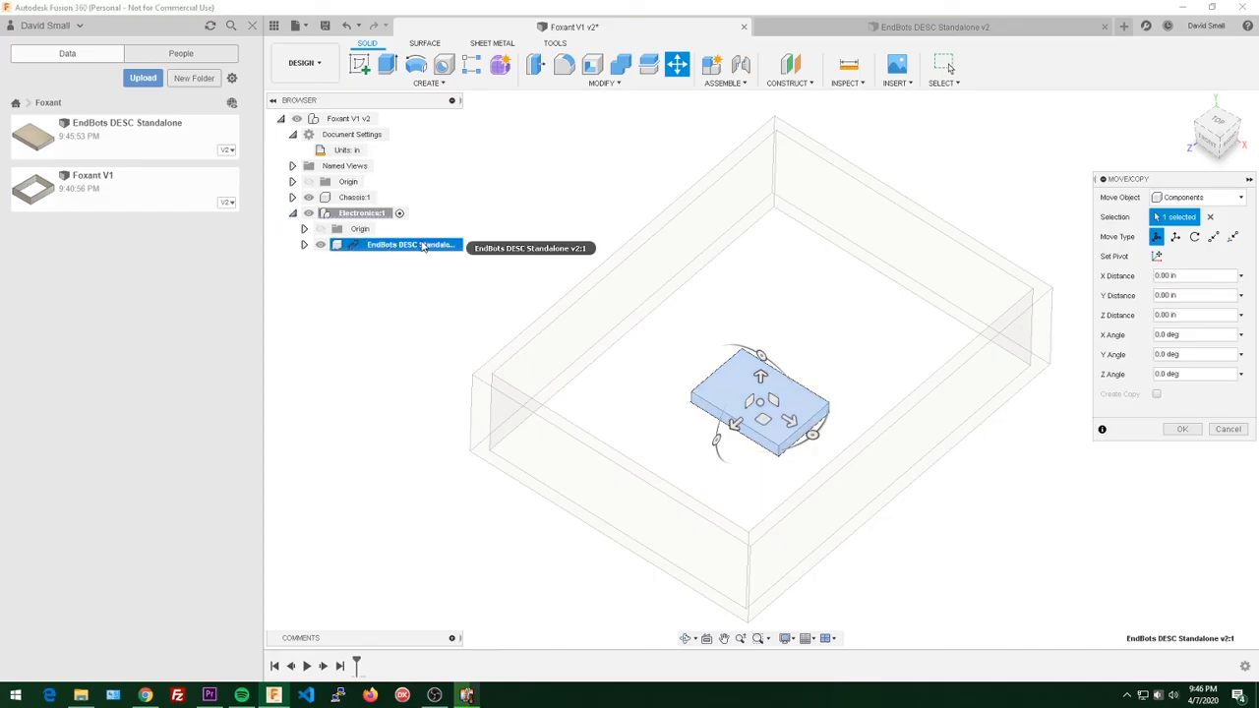
left_click_drag(760, 411, 677, 461)
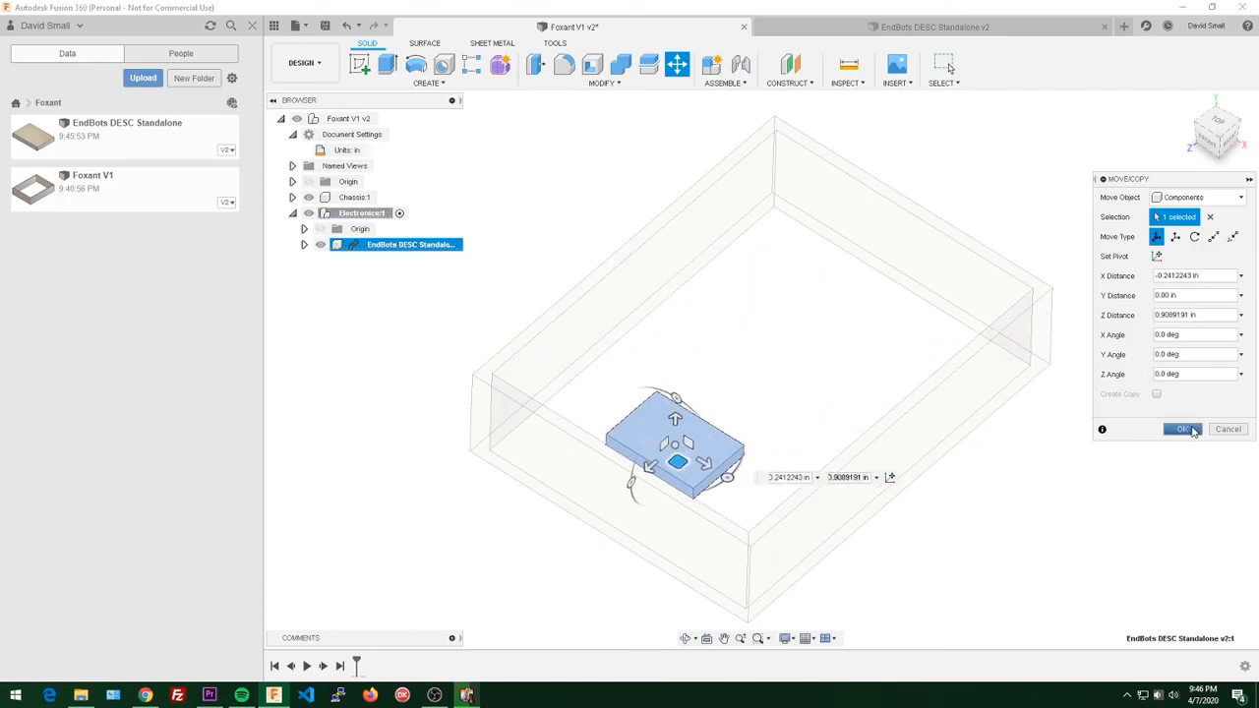
left_click(1185, 427)
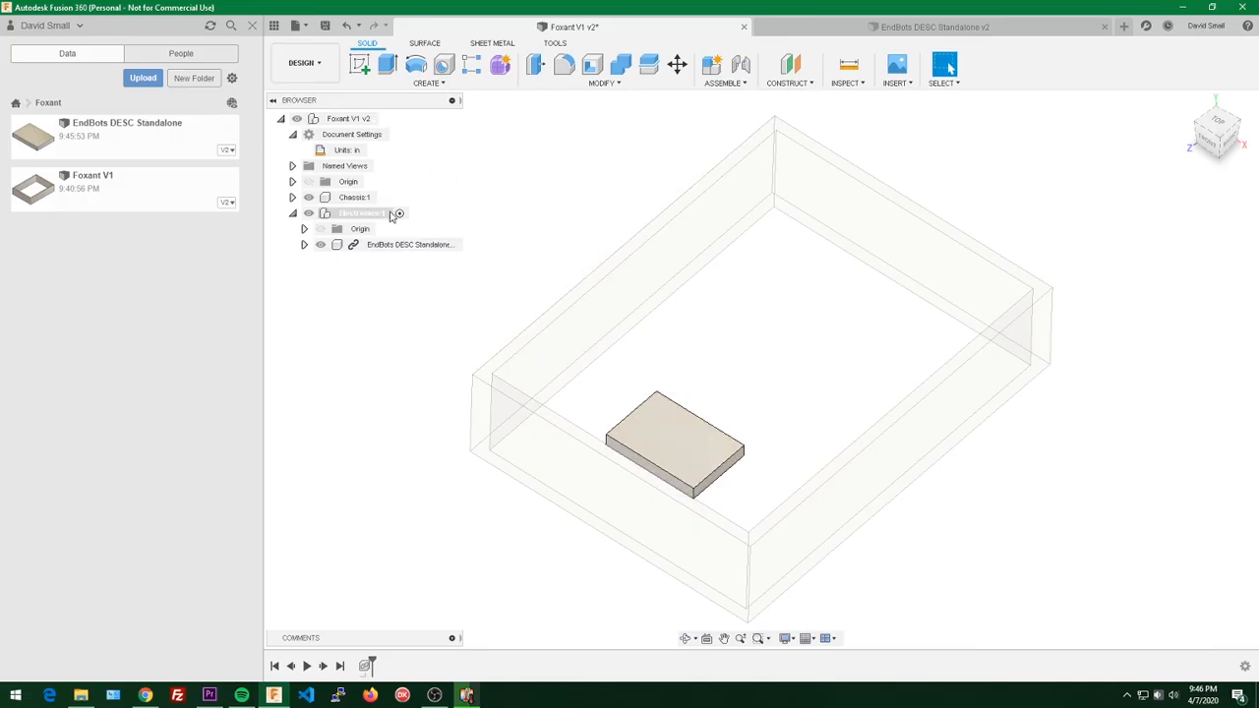
Step: Activate the top-level Foxant V1 assembly and shift the speed controller board freely inside the chassis
left_click(385, 120)
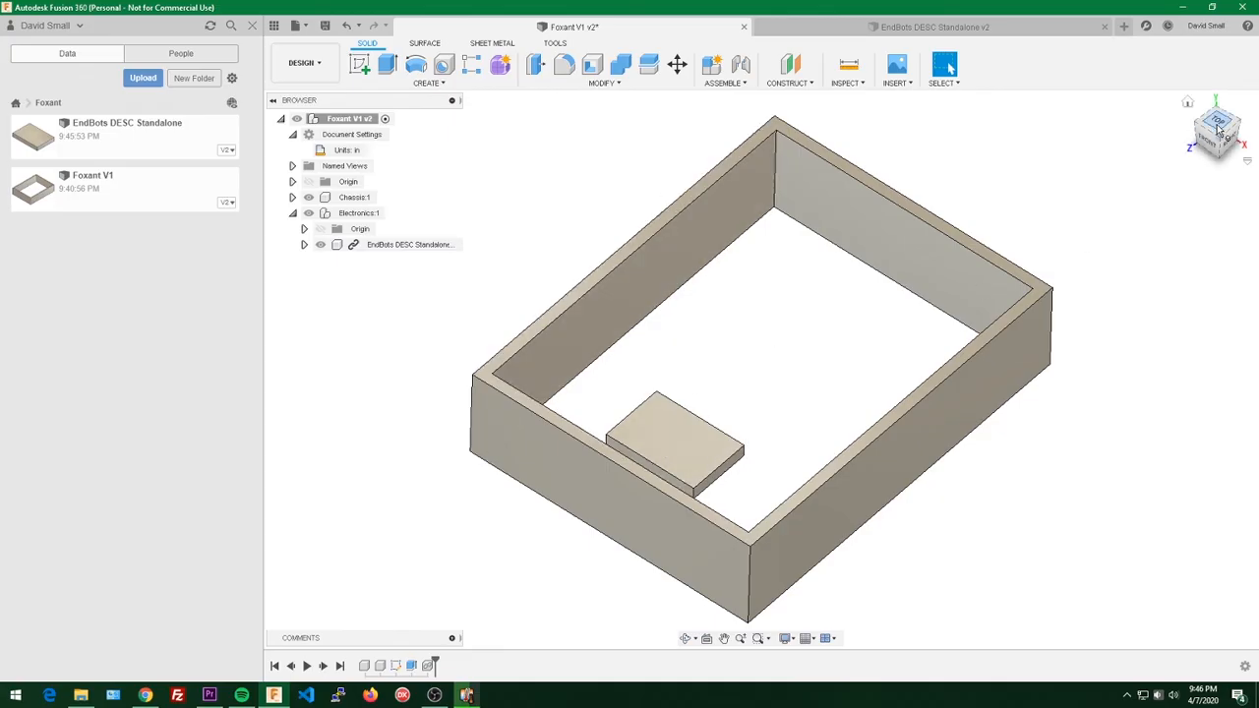
left_click(1220, 128)
left_click_drag(753, 461, 776, 478)
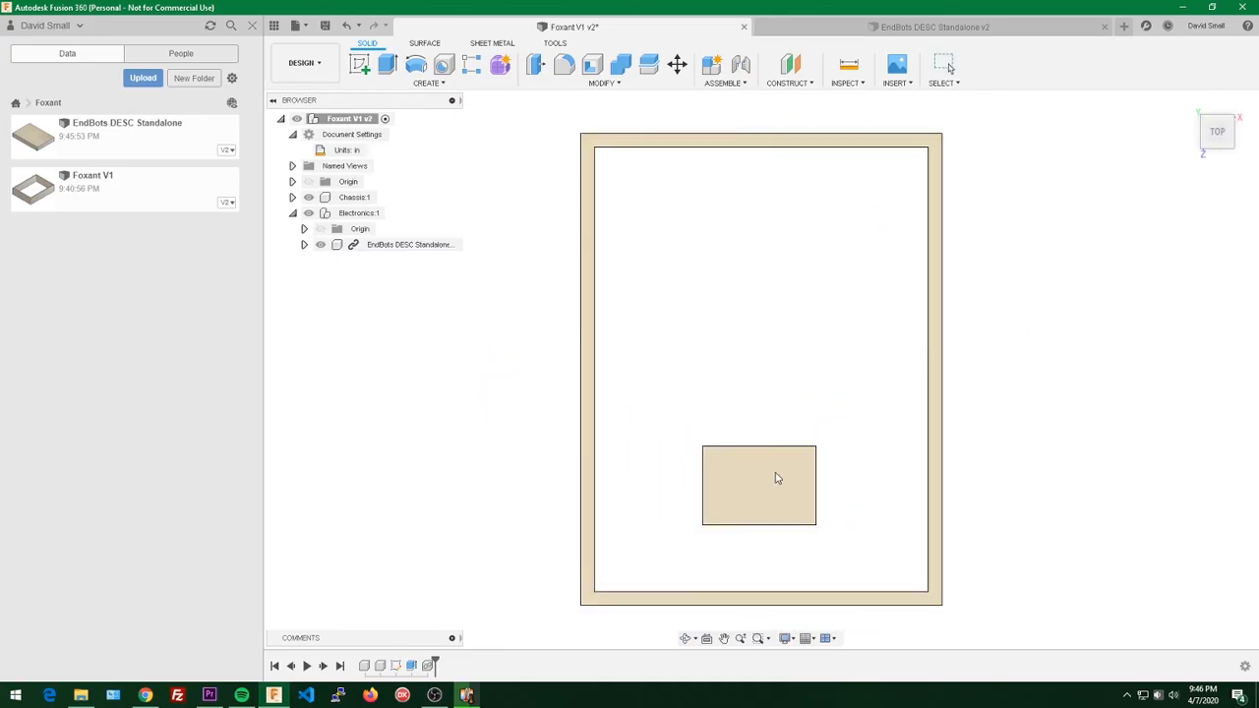
scroll(1065, 289, "down", 2)
middle_click_drag(992, 282, 802, 356, "shift")
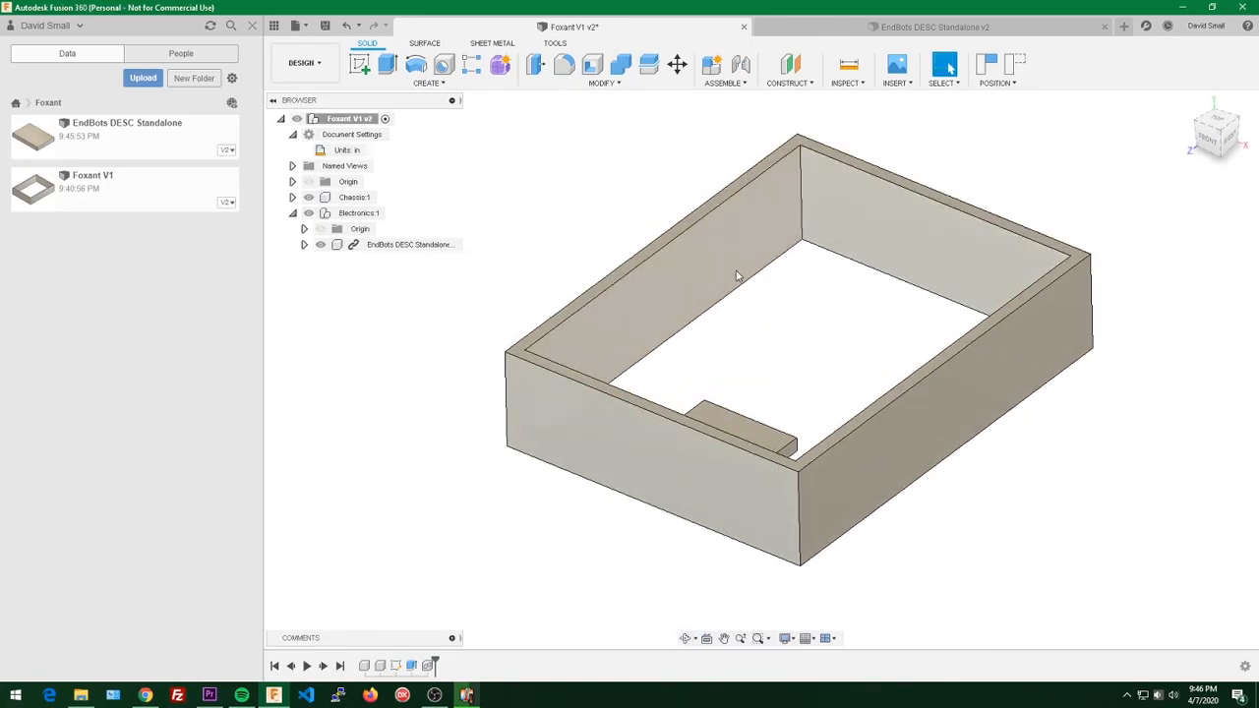
middle_click_drag(860, 239, 862, 174, "shift")
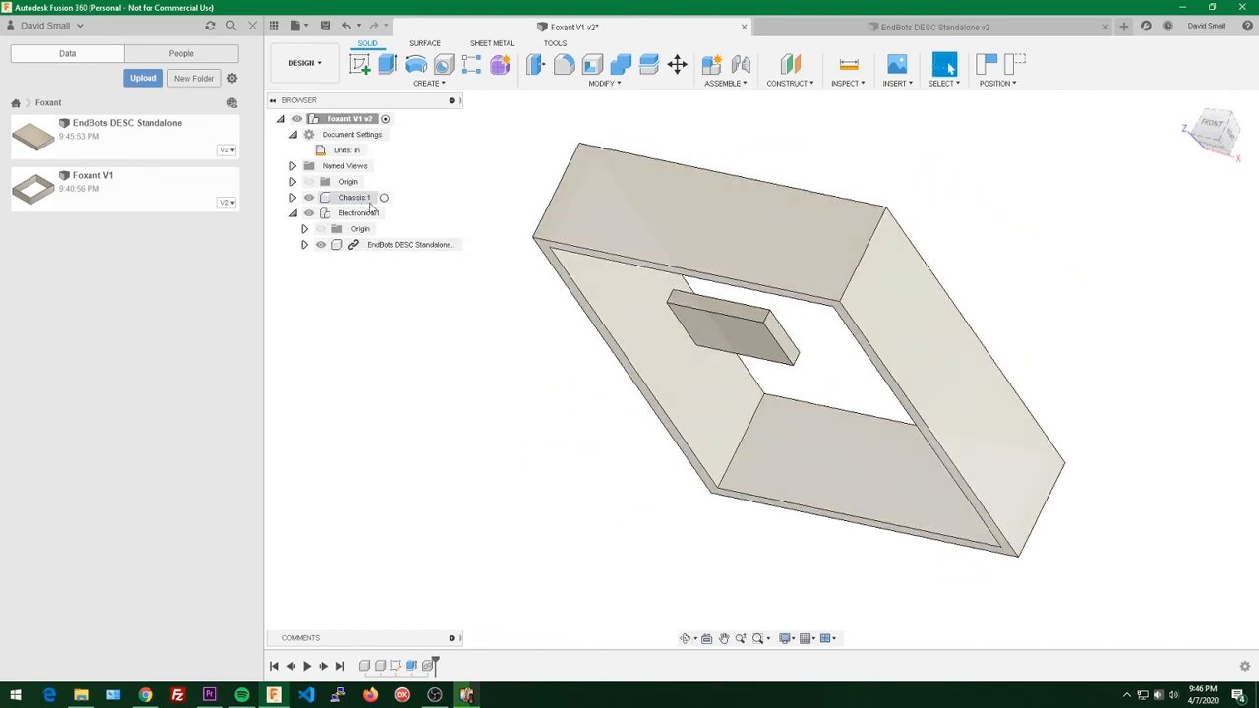
Step: Activate the Chassis component and start a sketch on the wall ring's bottom face, continuing with components in their previous position
left_click(356, 198)
left_click(384, 199)
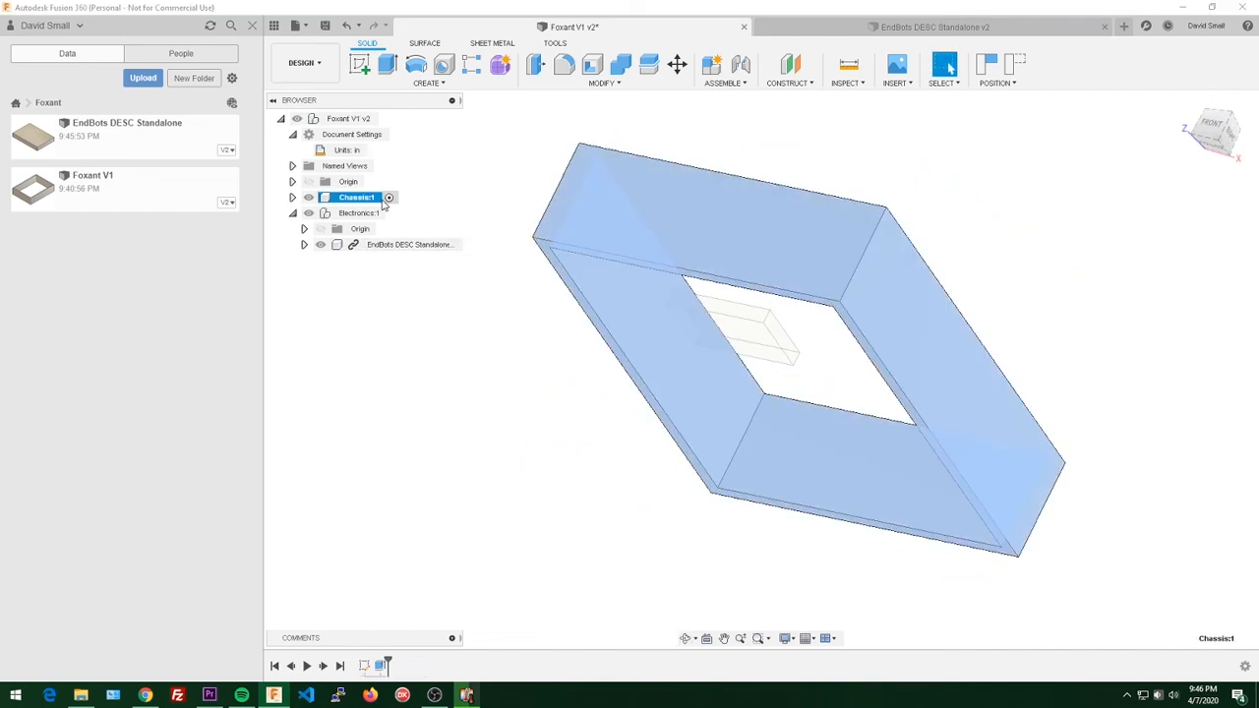
left_click(430, 272)
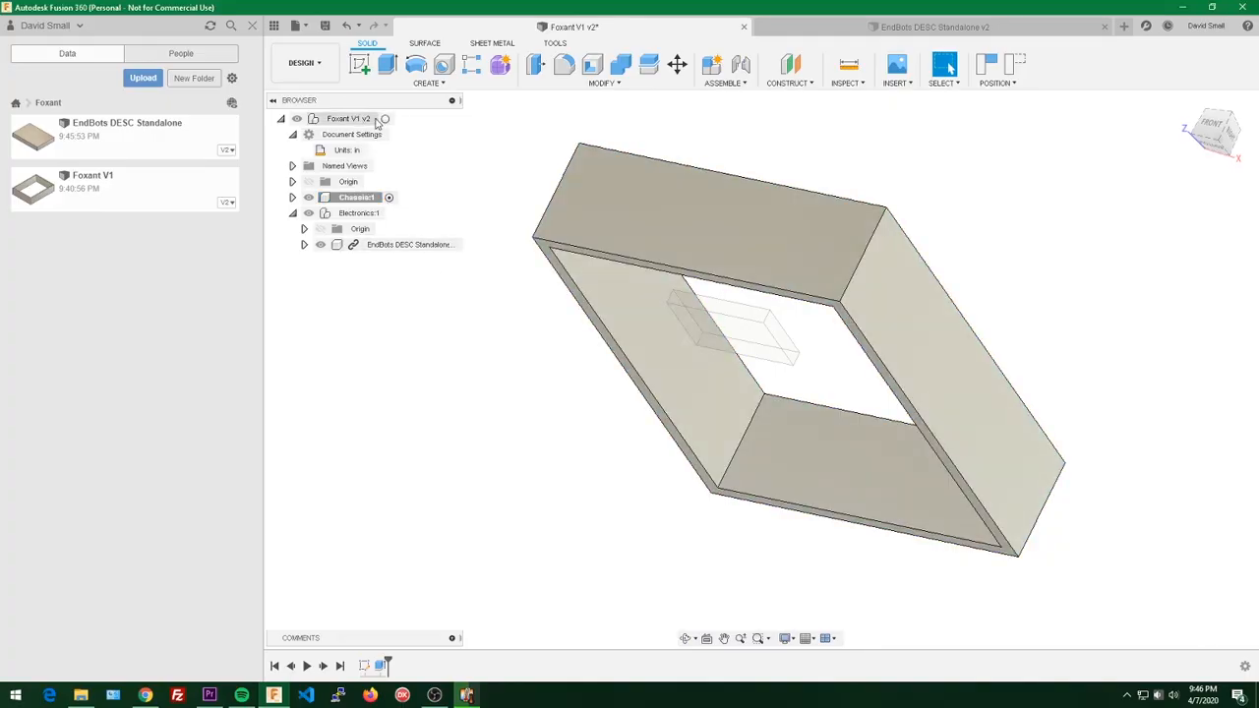
middle_click_drag(787, 197, 1093, 211, "shift")
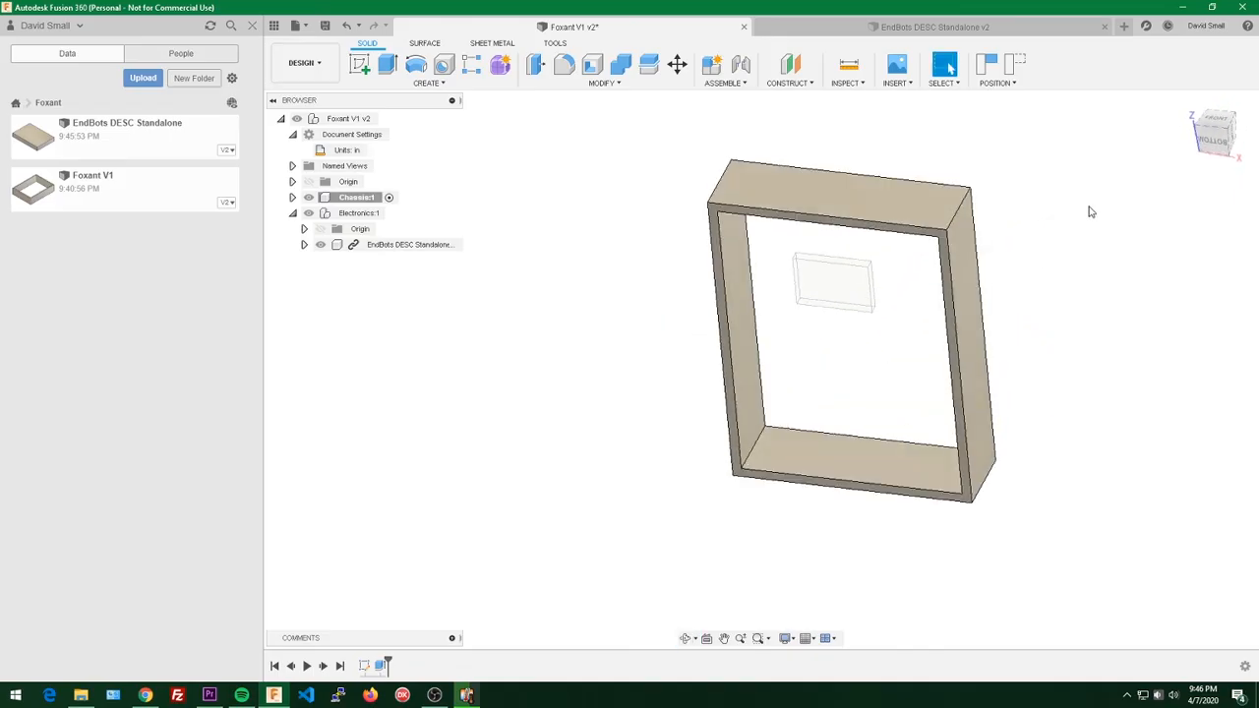
left_click(359, 64)
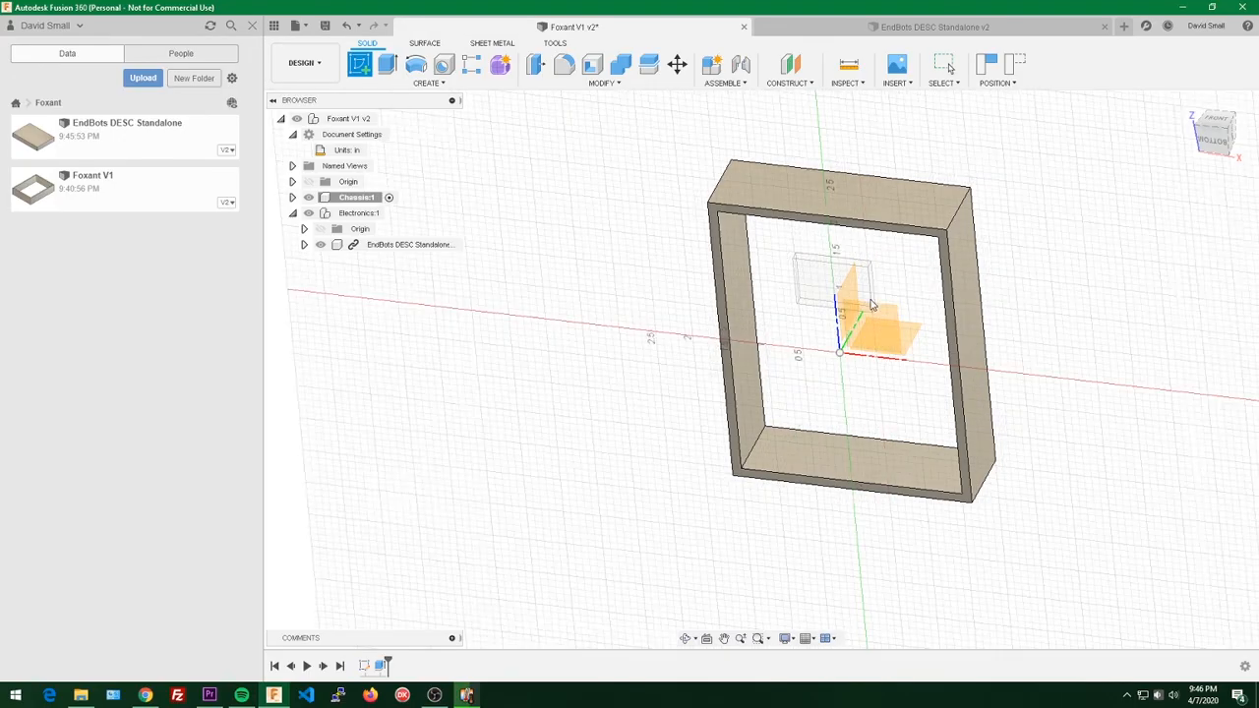
scroll(884, 346, "up", 1)
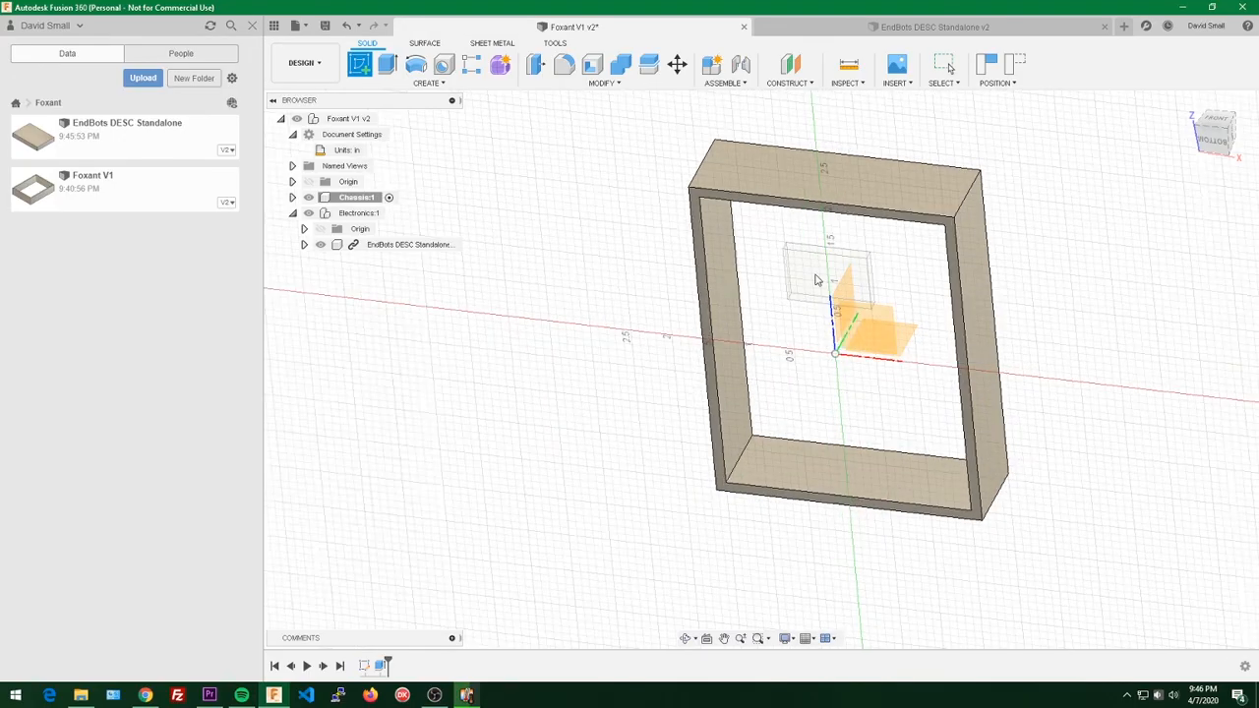
left_click(698, 208)
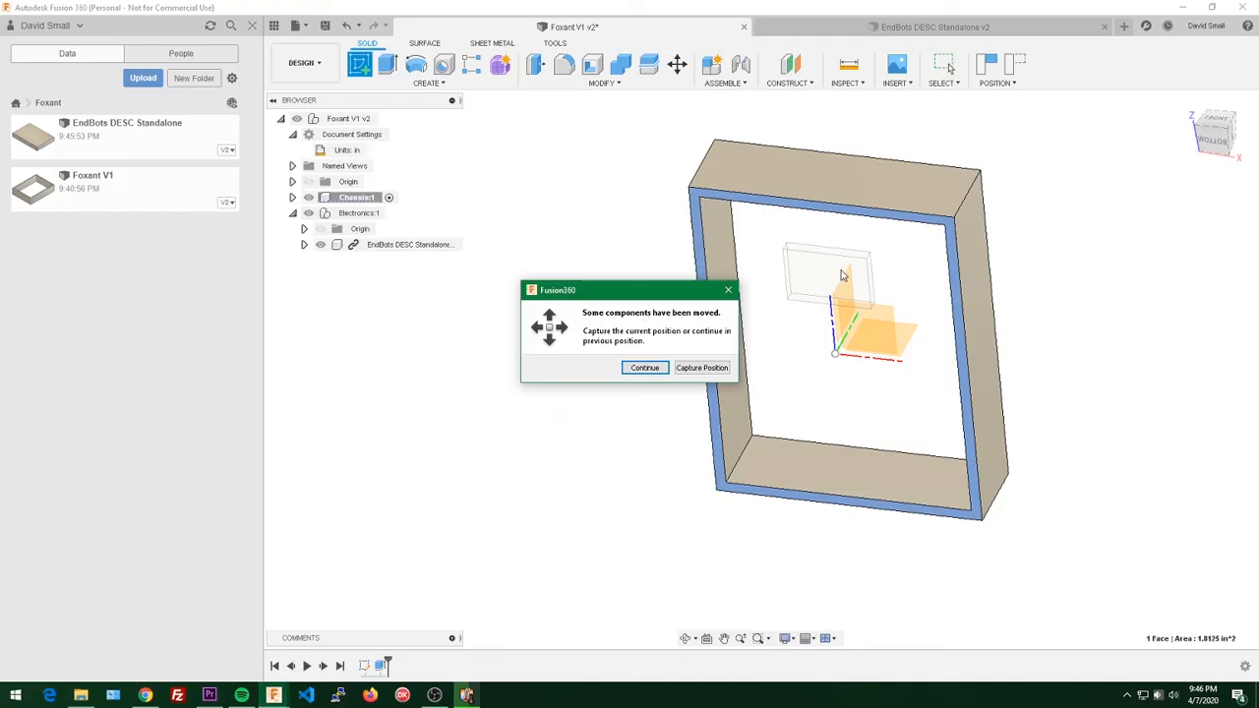
left_click(643, 370)
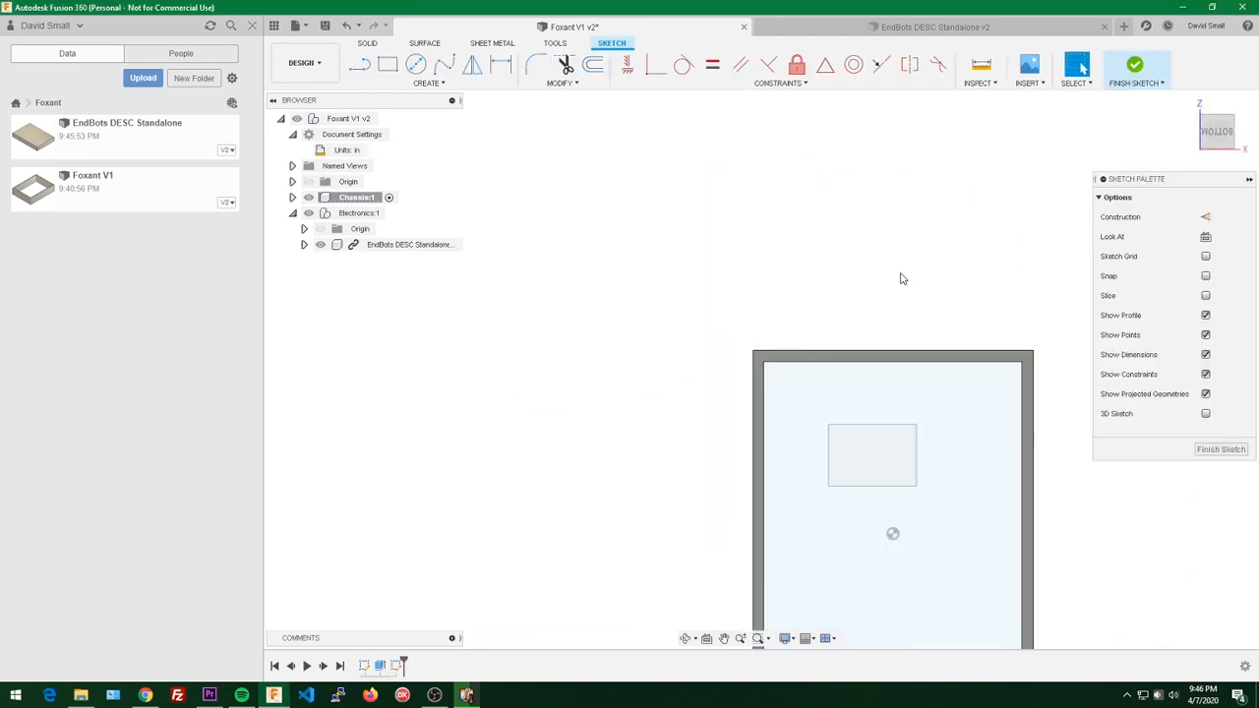
middle_click_drag(899, 274, 815, 125)
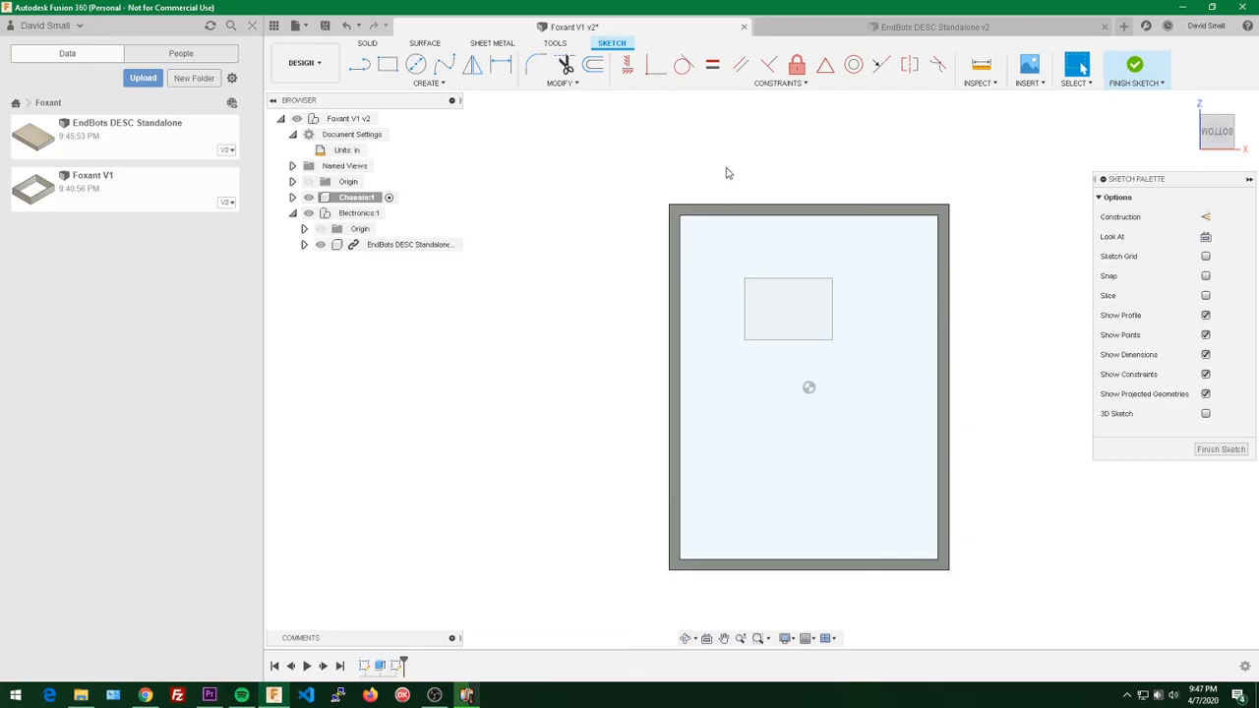
left_click(718, 216)
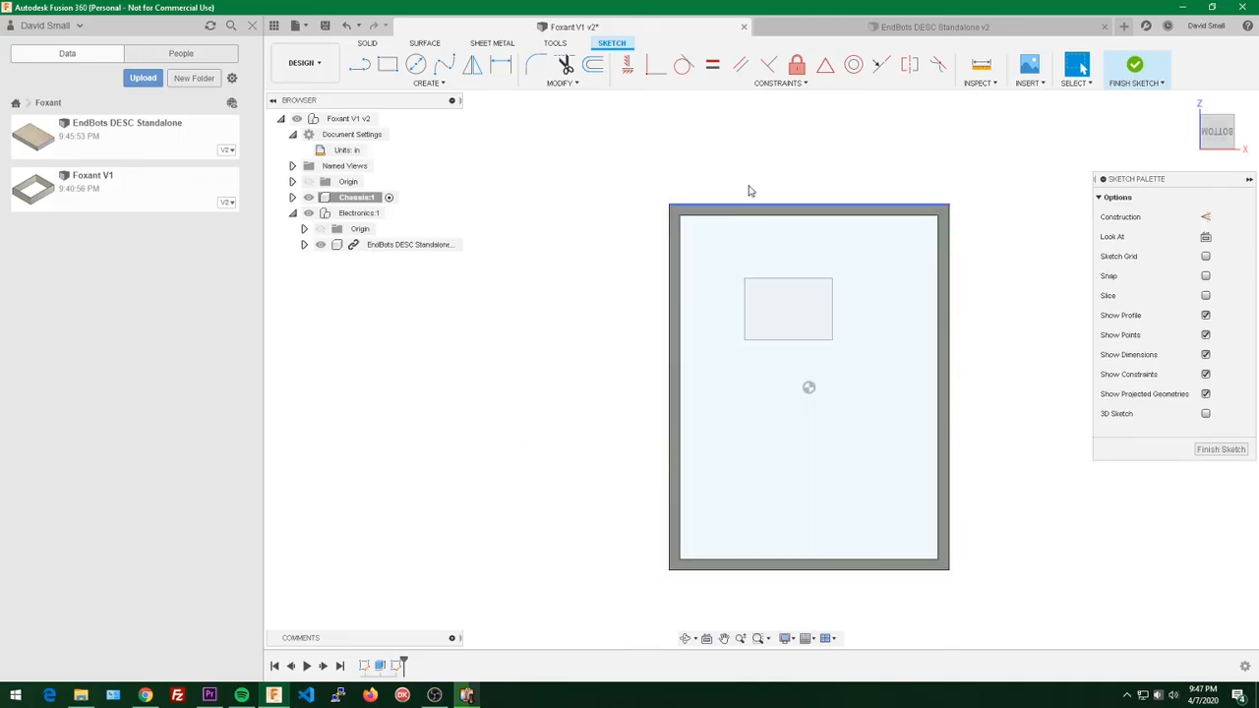
key("ctrl+z")
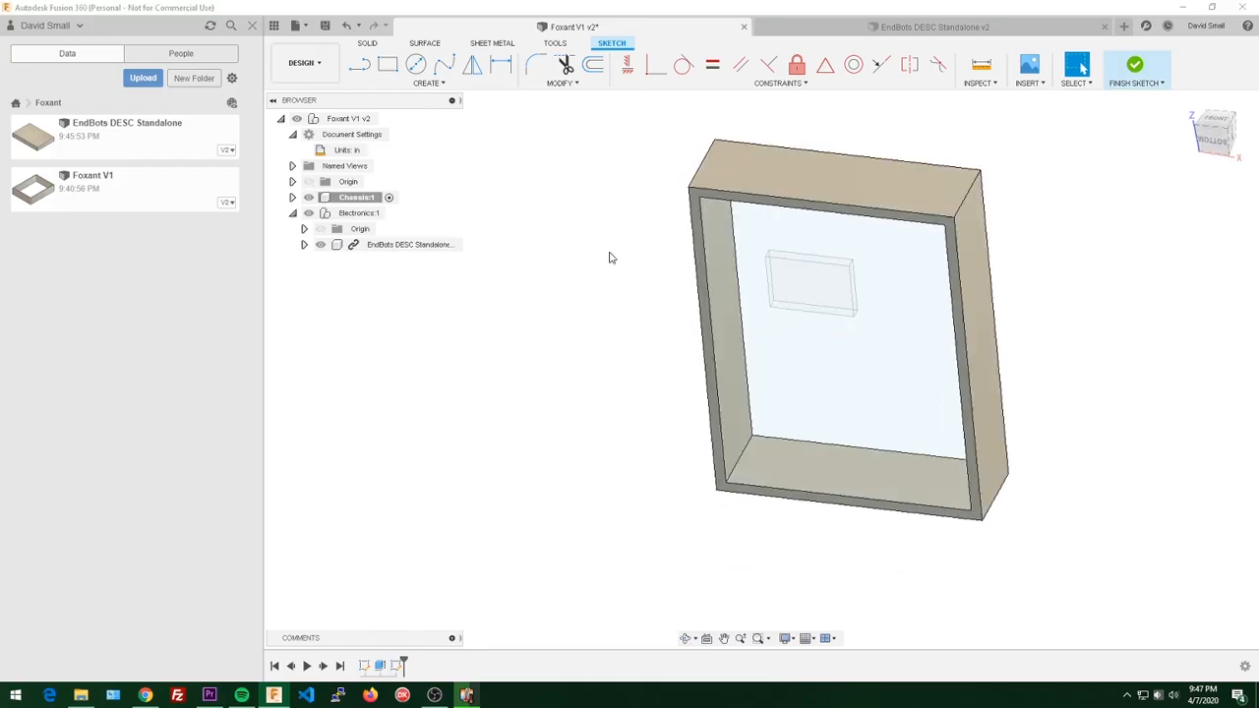
Step: Extrude the wall ring and inner rectangle profiles 1/8 in outward as a Join to close the chassis with a floor
key("e")
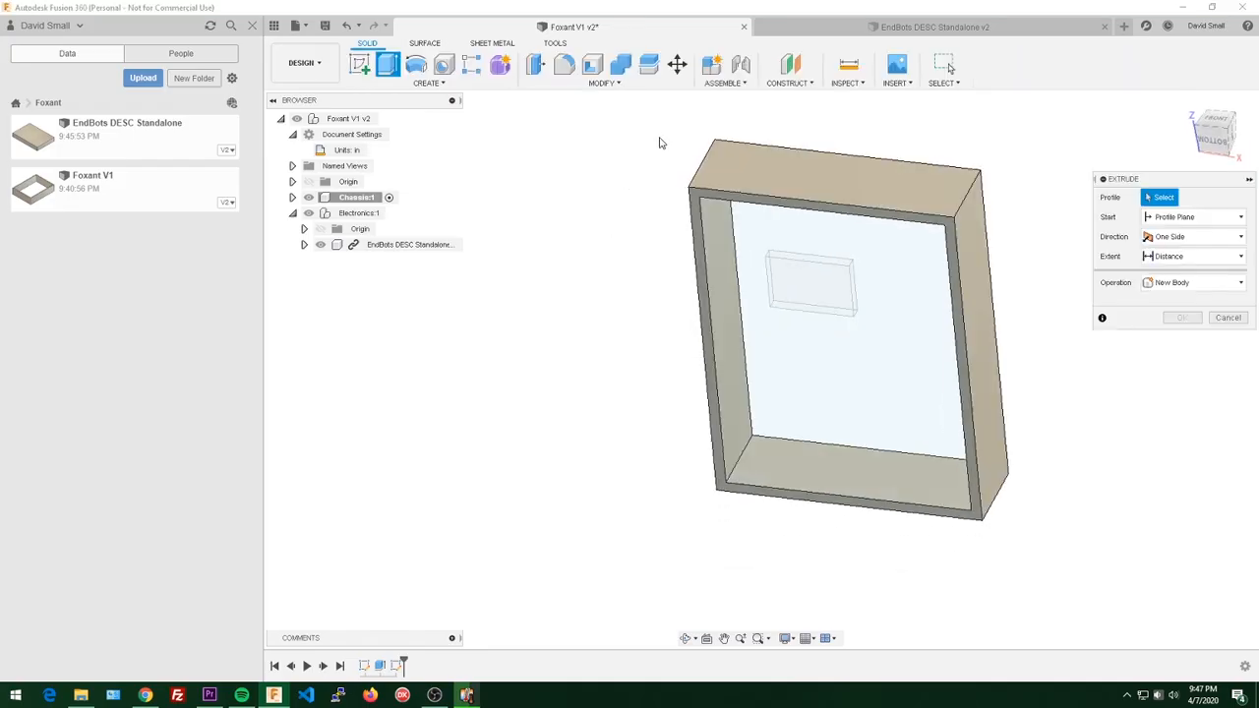
left_click(694, 201)
left_click(713, 216)
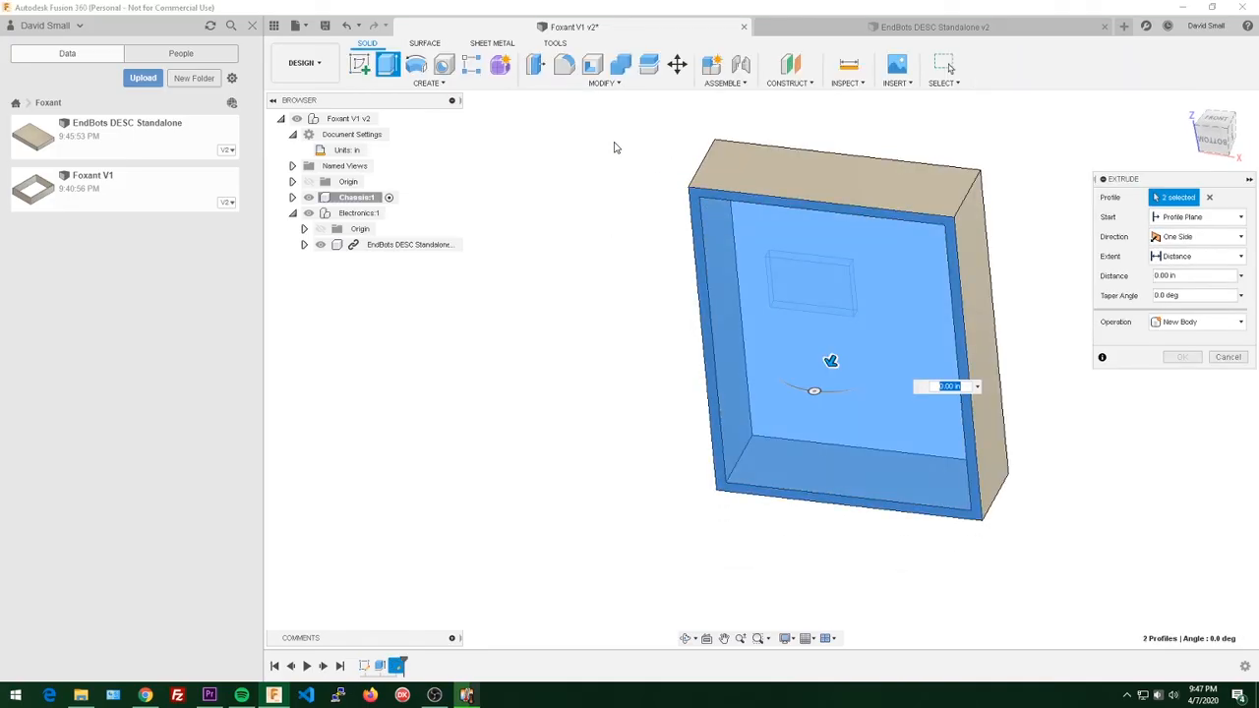
mouse_move(830, 361)
left_mouse_down()
mouse_move(787, 414)
mouse_move(818, 371)
left_mouse_up()
middle_click_drag(818, 371, 744, 390, "shift")
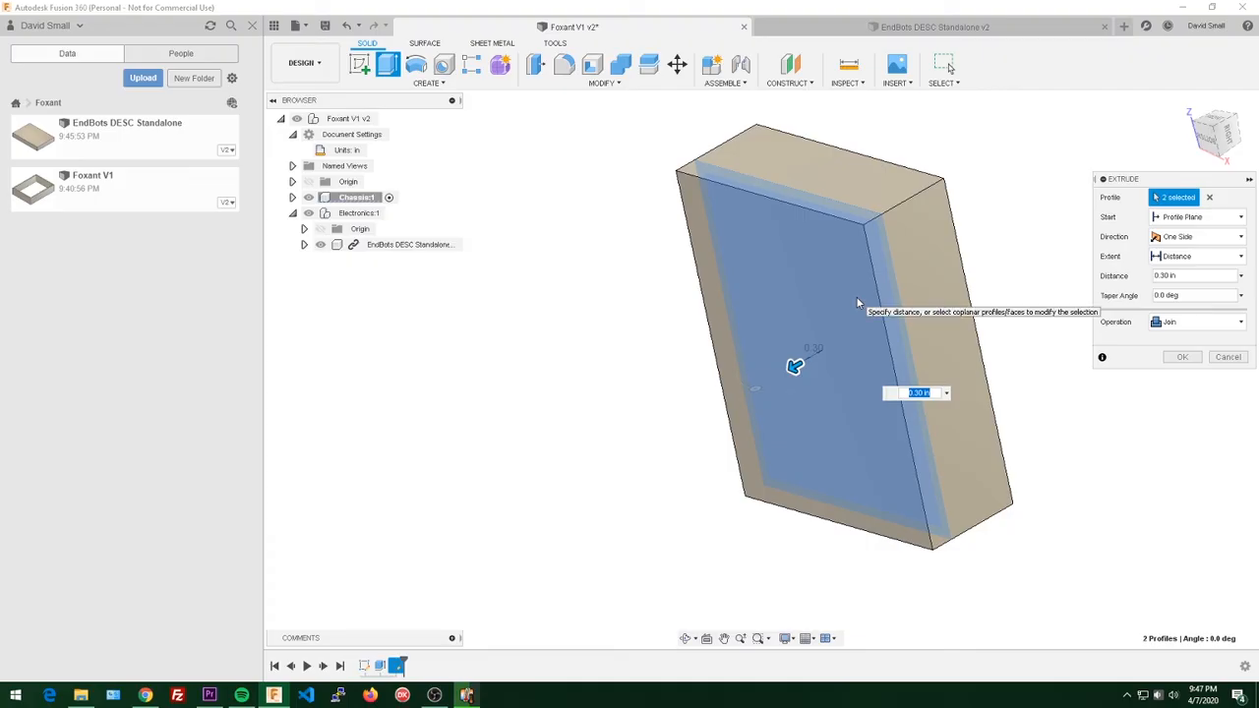
type("1/8")
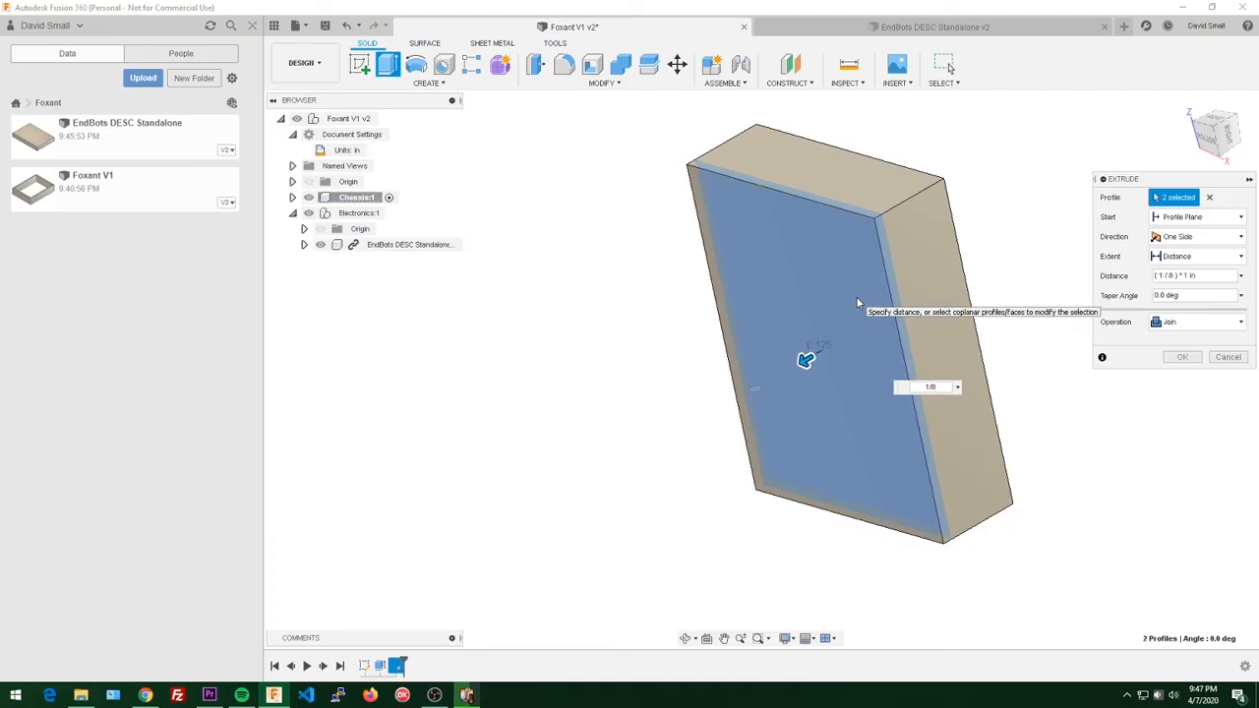
key("Return")
middle_click_drag(862, 283, 863, 216, "shift")
scroll(875, 275, "up", 2)
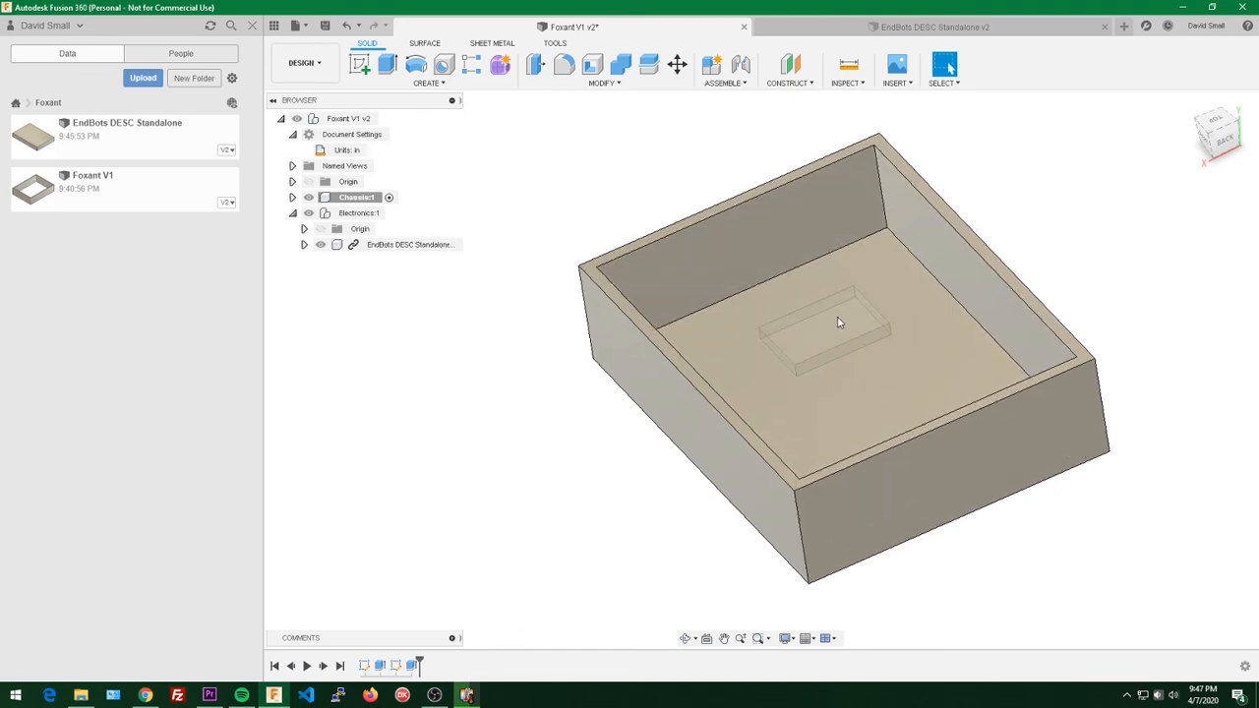
Step: Add a user parameter named TopBottomThickness in inches with the expression 1 / 8
middle_click_drag(1051, 237, 1156, 235, "shift")
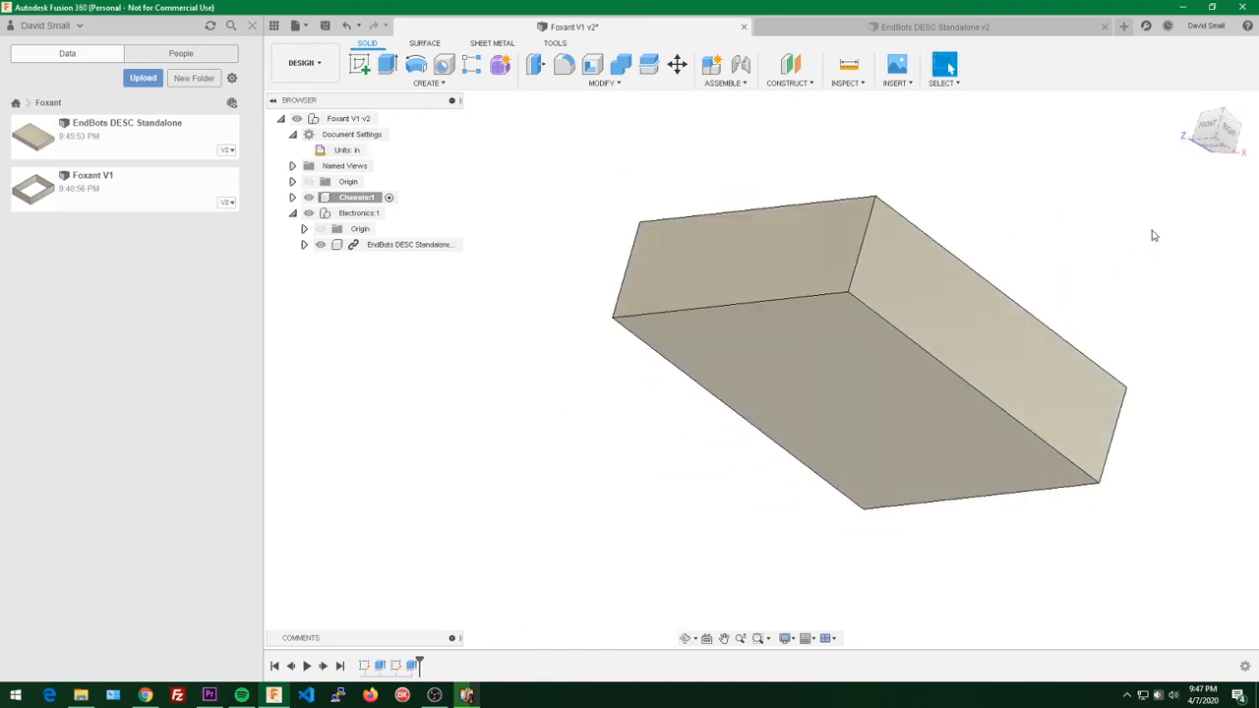
left_click(774, 345)
left_click(630, 381)
type("sdchange")
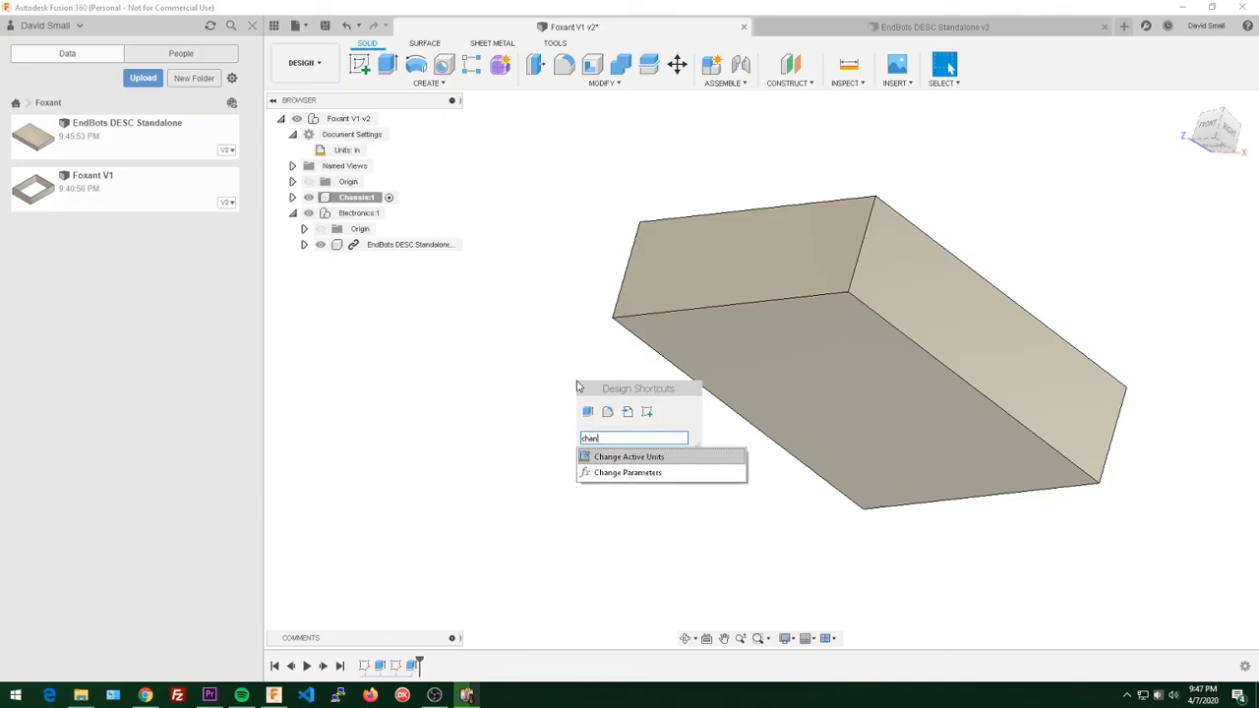
key("Down")
key("Return")
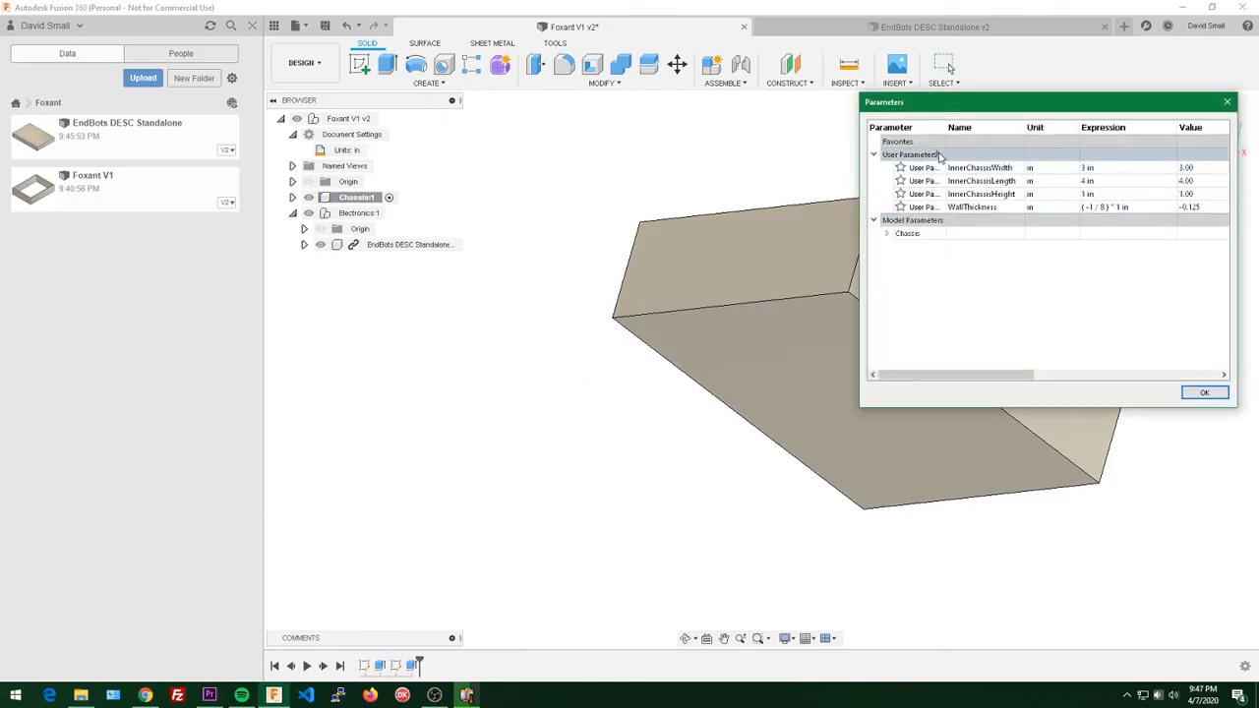
left_click(940, 154)
type("TopBottom")
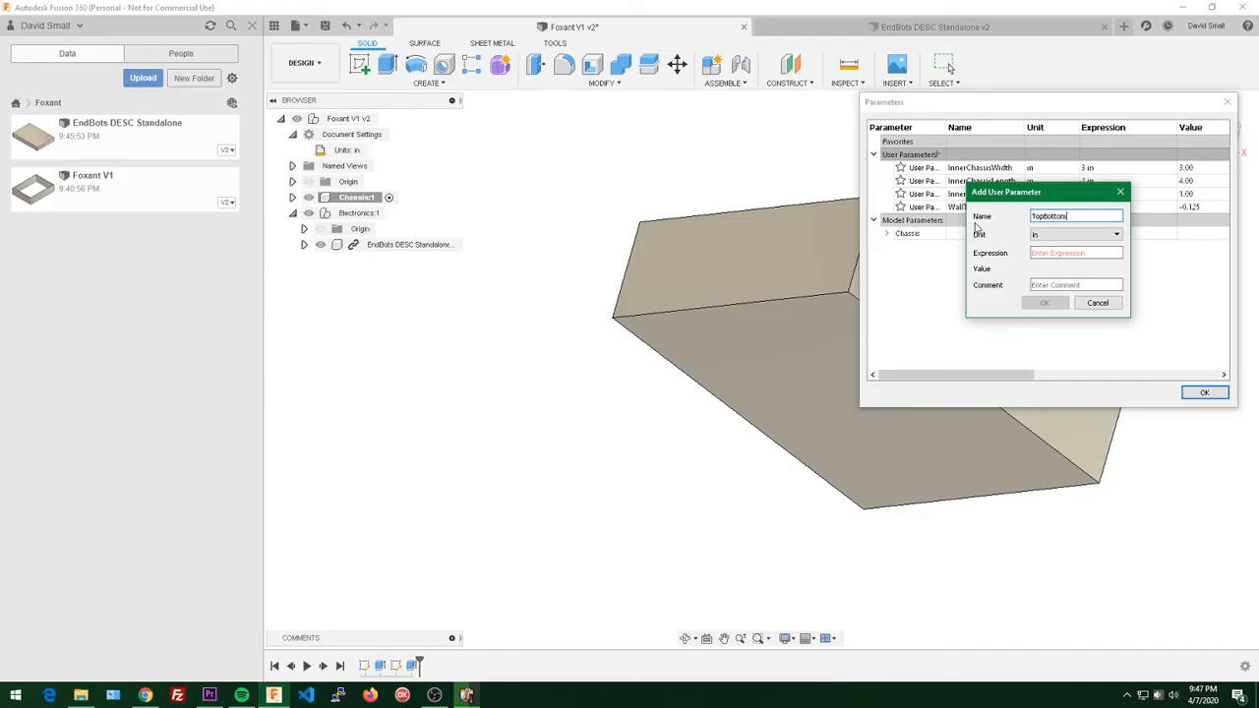
key("Tab")
key("Tab")
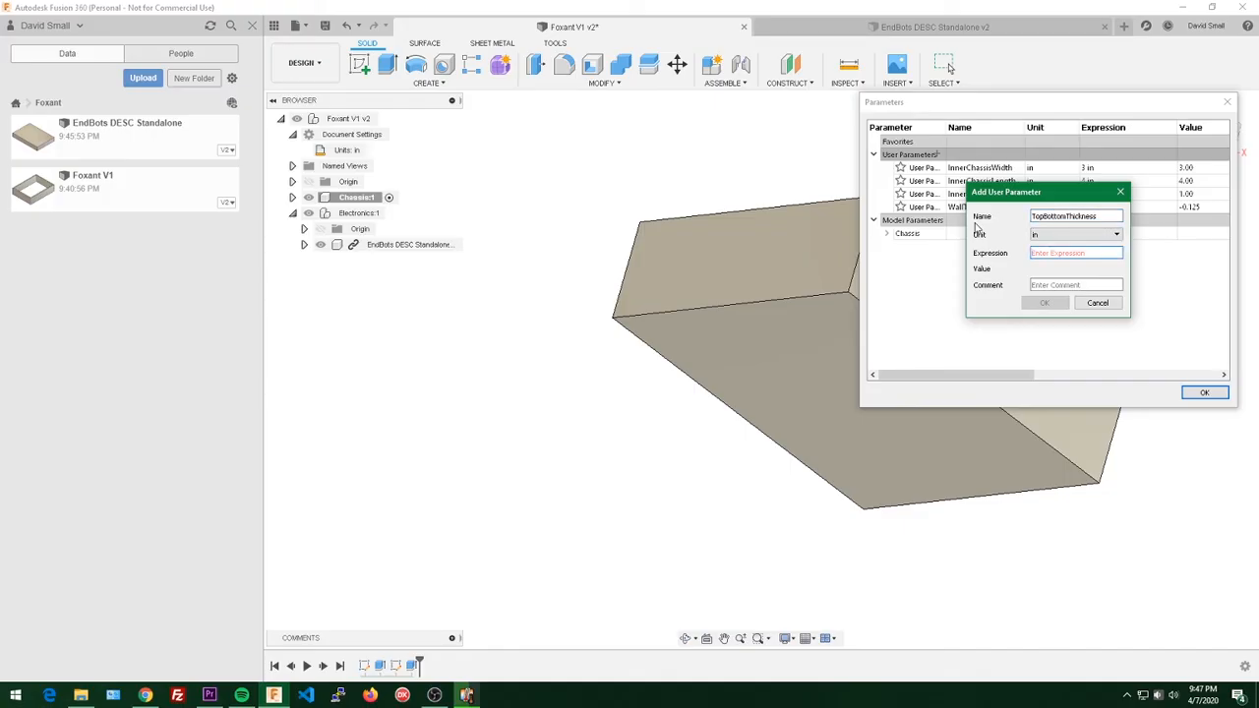
type("1 / 8")
key("Return")
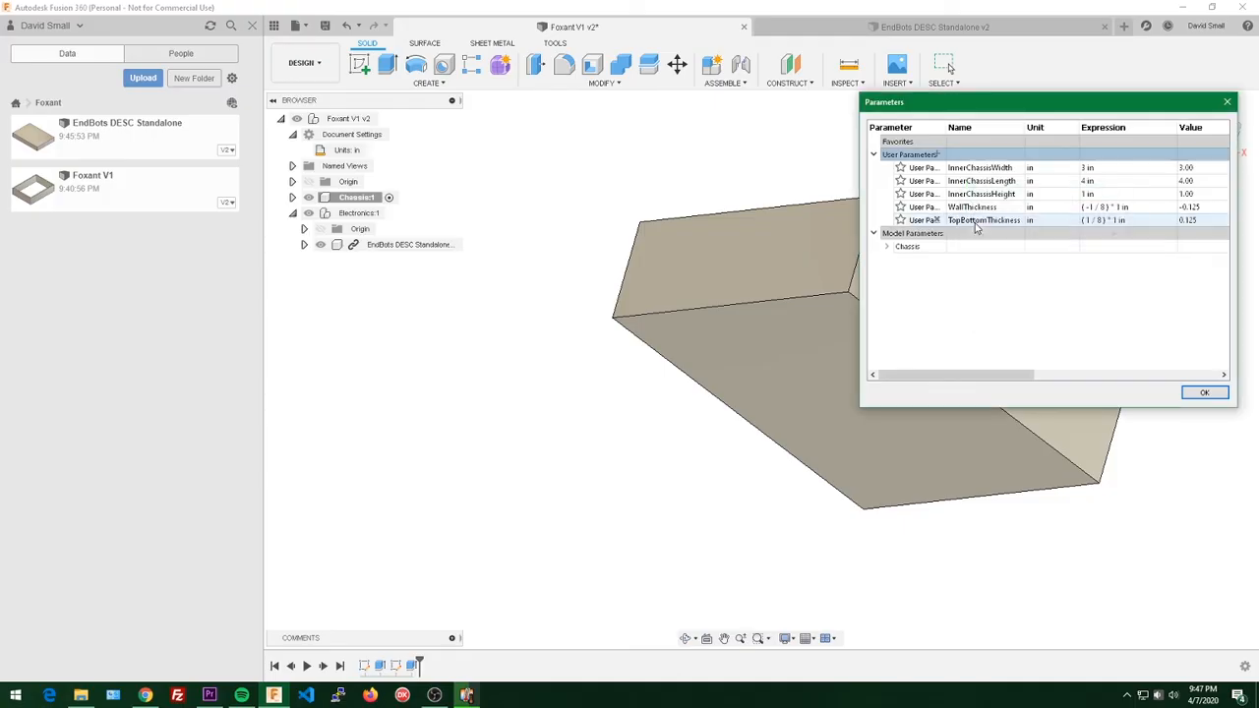
left_click(1202, 393)
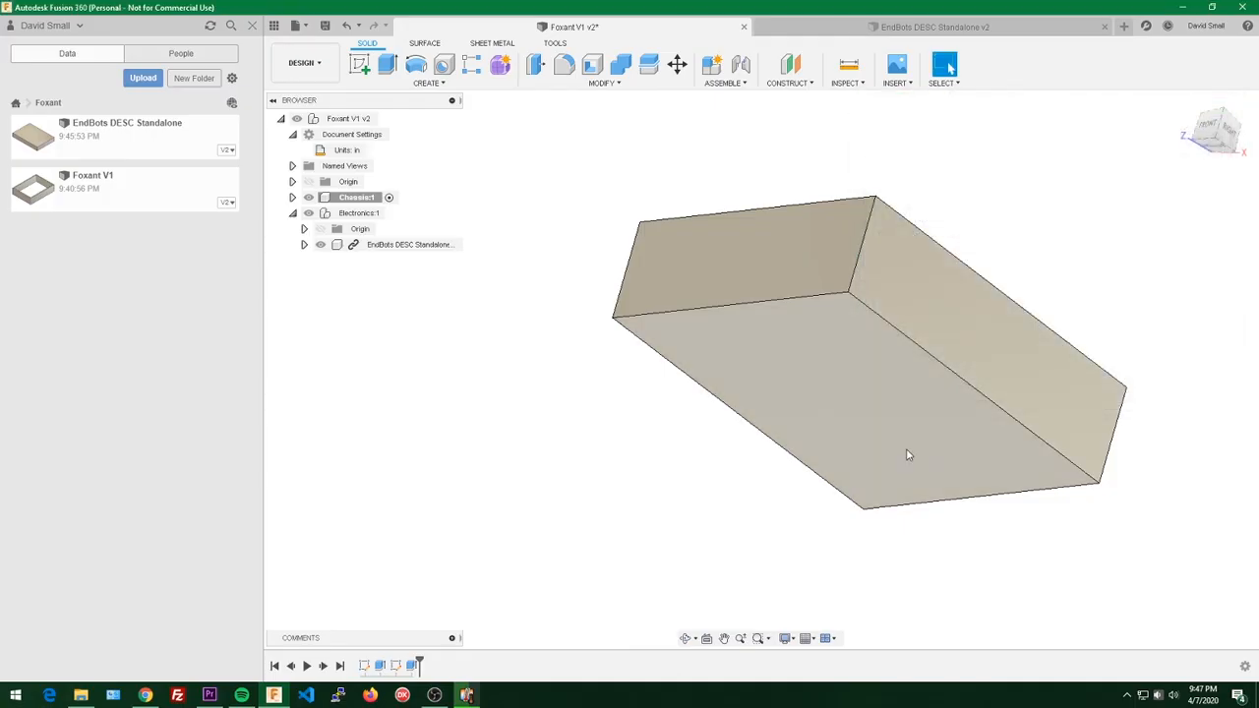
Step: Edit the chassis floor extrusion so its distance is driven by TopBottomThickness
double_click(398, 666)
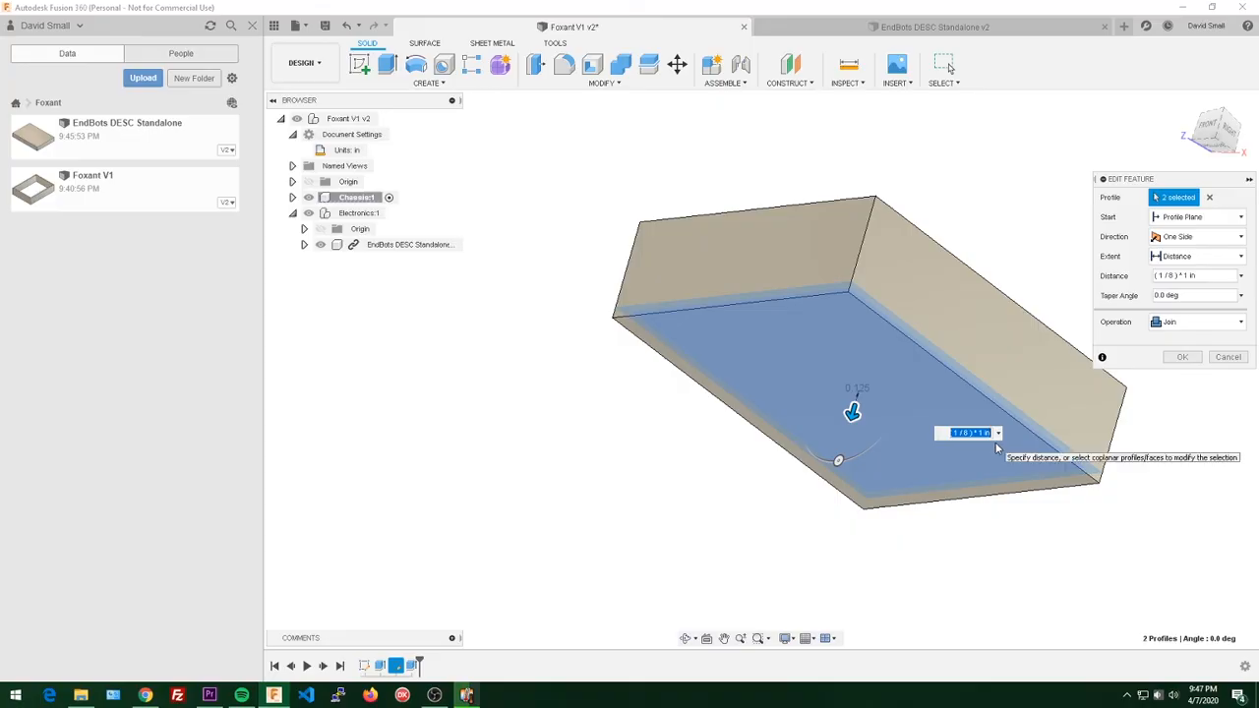
type("TopBottomThickness")
key("Return")
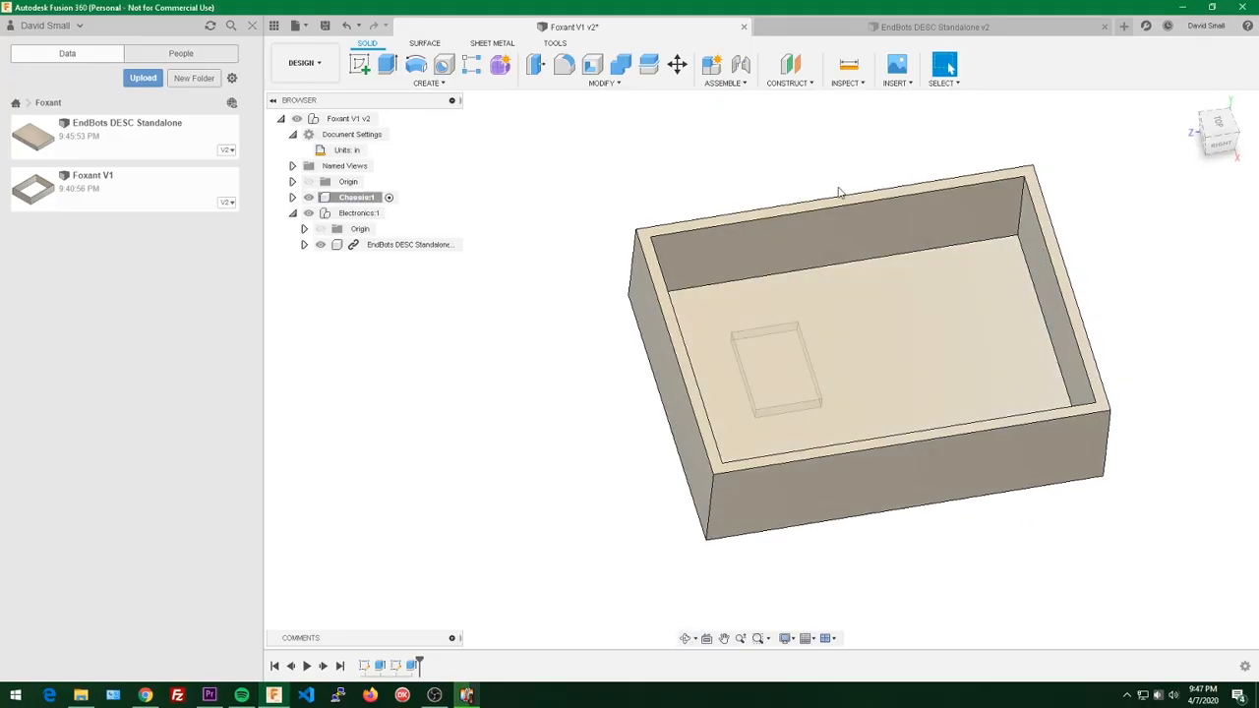
Step: Activate the top-level Foxant V1 assembly and save the design as a new version
left_click(379, 119)
left_click(632, 135)
scroll(980, 332, "up", 1)
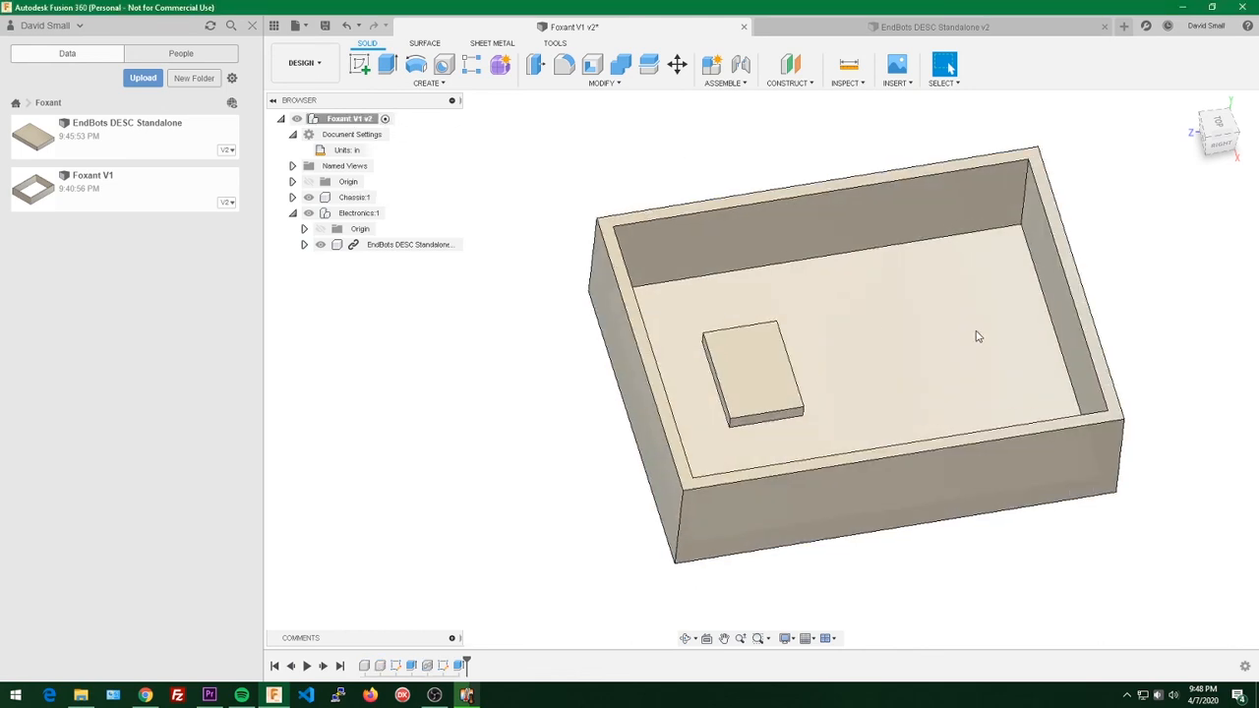
middle_click_drag(873, 325, 768, 349)
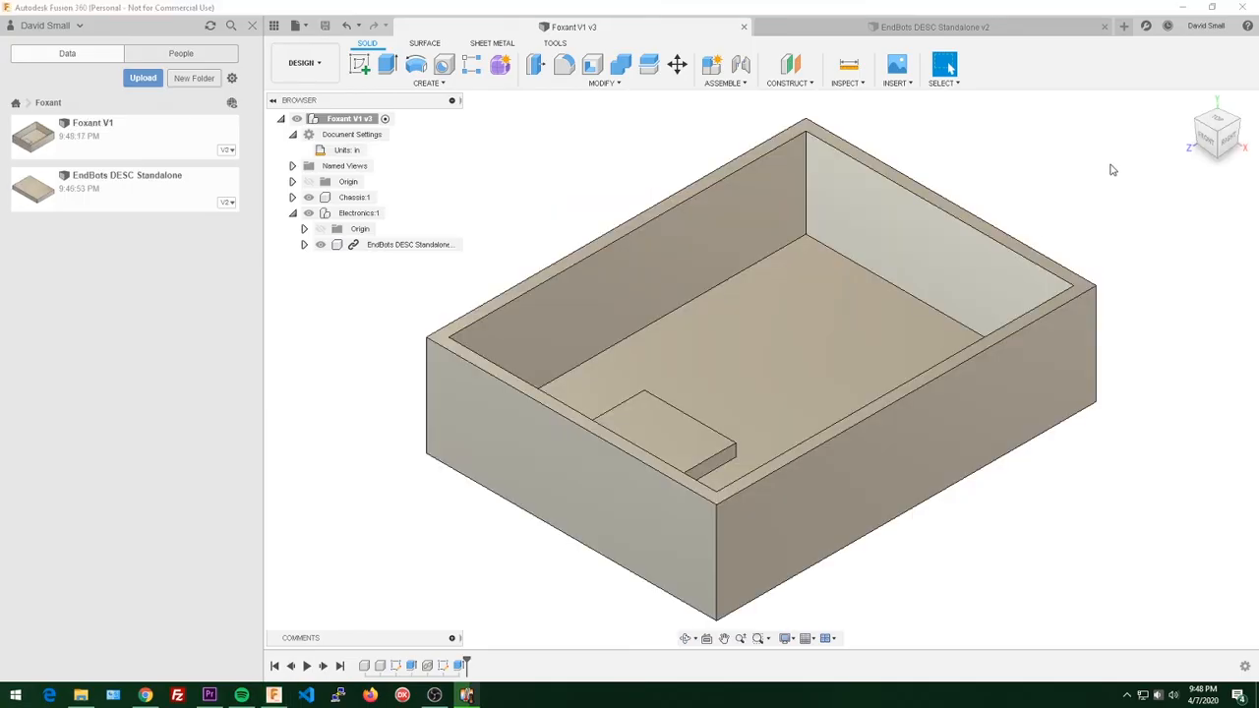
Step: Set the InnerChassisLength user parameter to 3 in to shorten the chassis
type("scha")
key("Down")
key("Down")
key("Return")
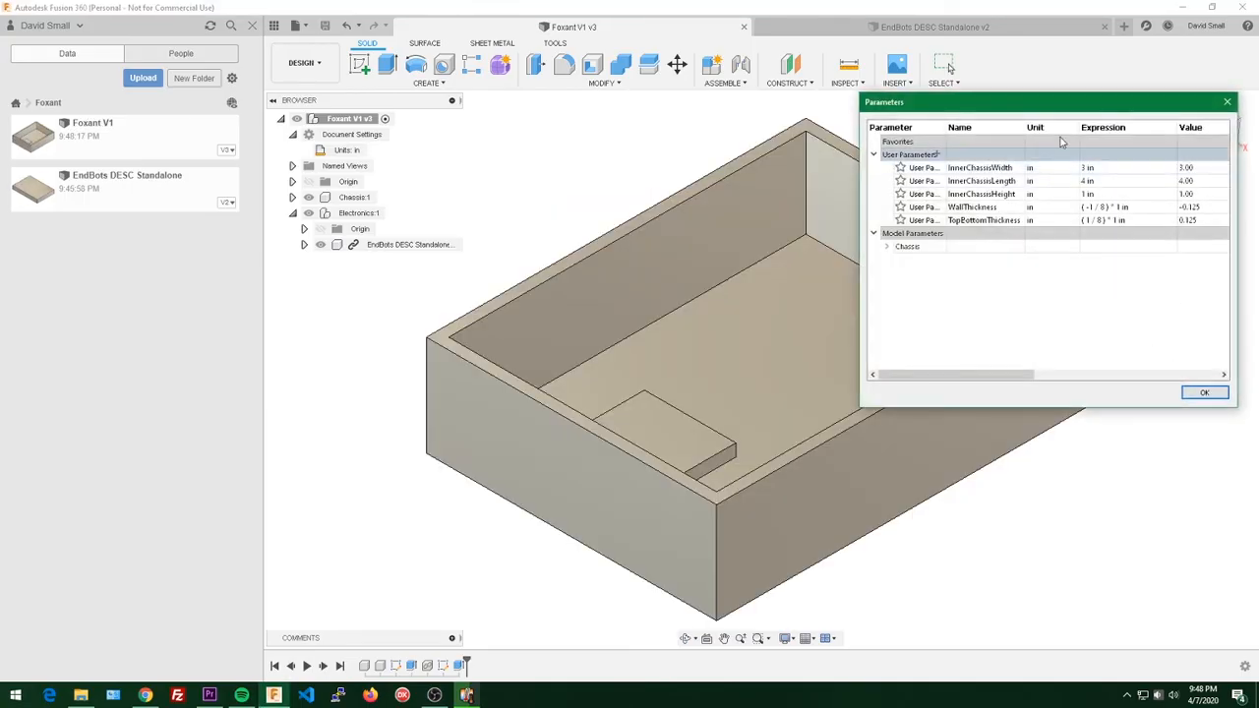
left_click(1106, 181)
left_click(1086, 180)
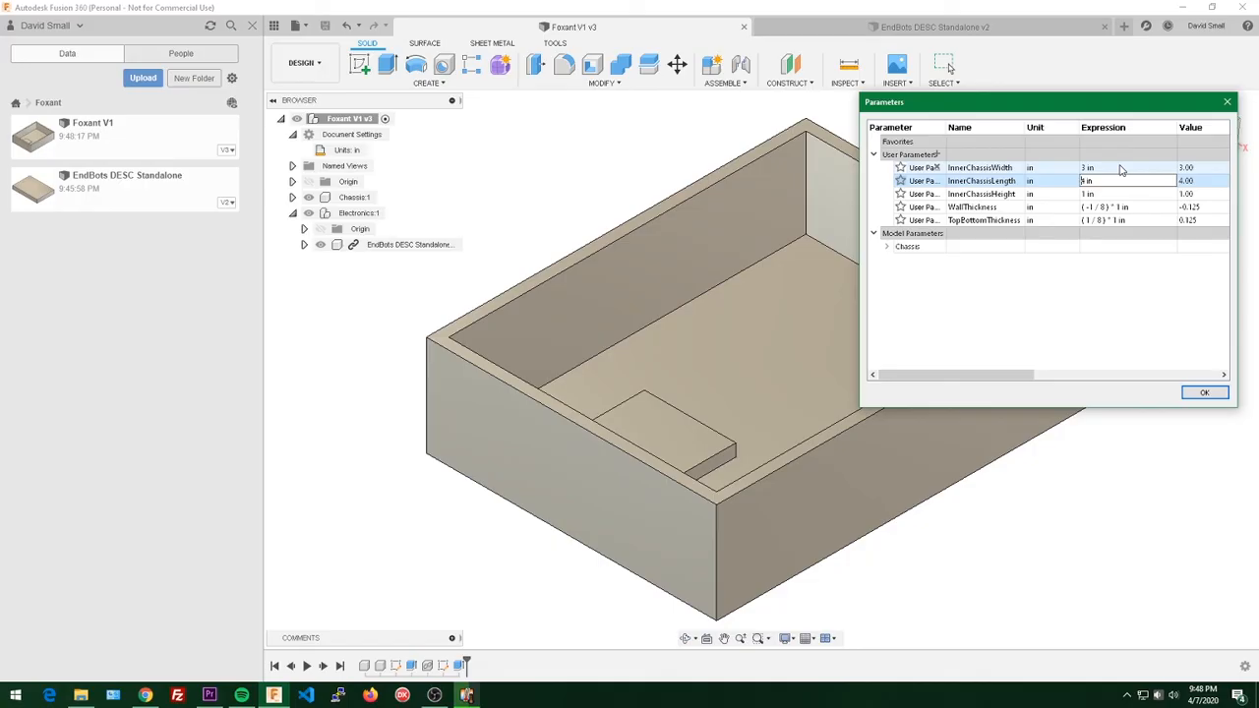
type("3")
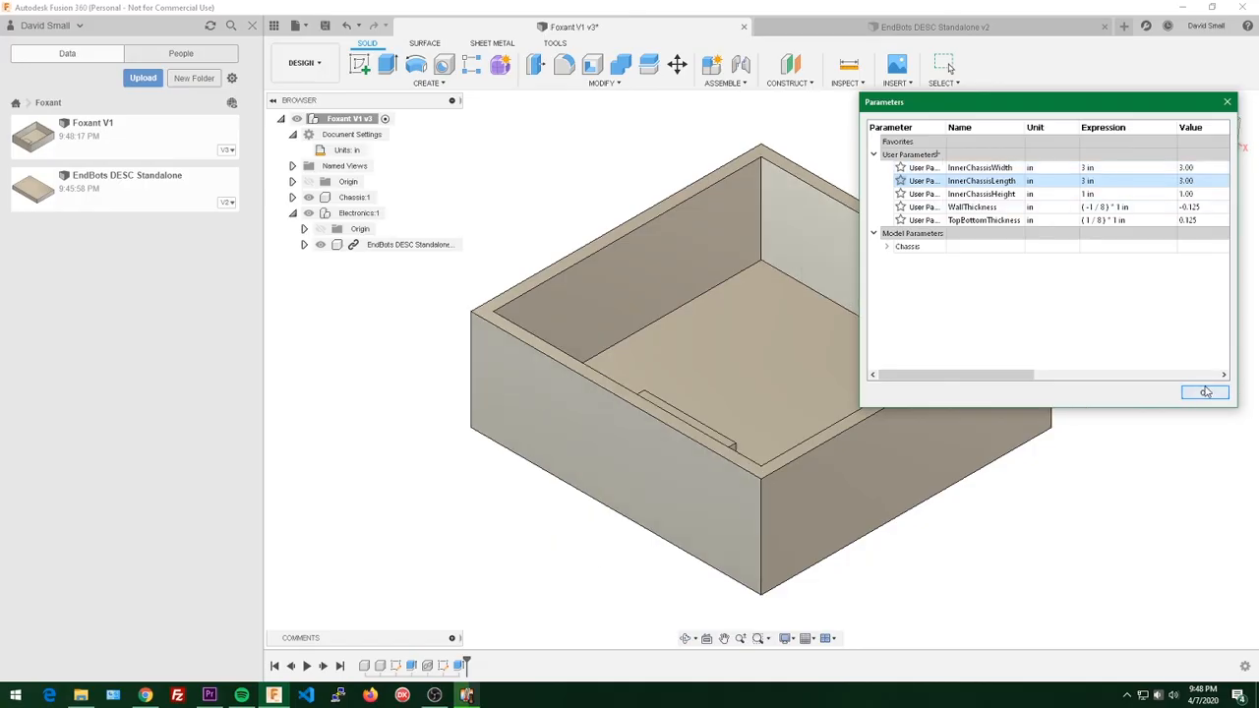
left_click(1206, 392)
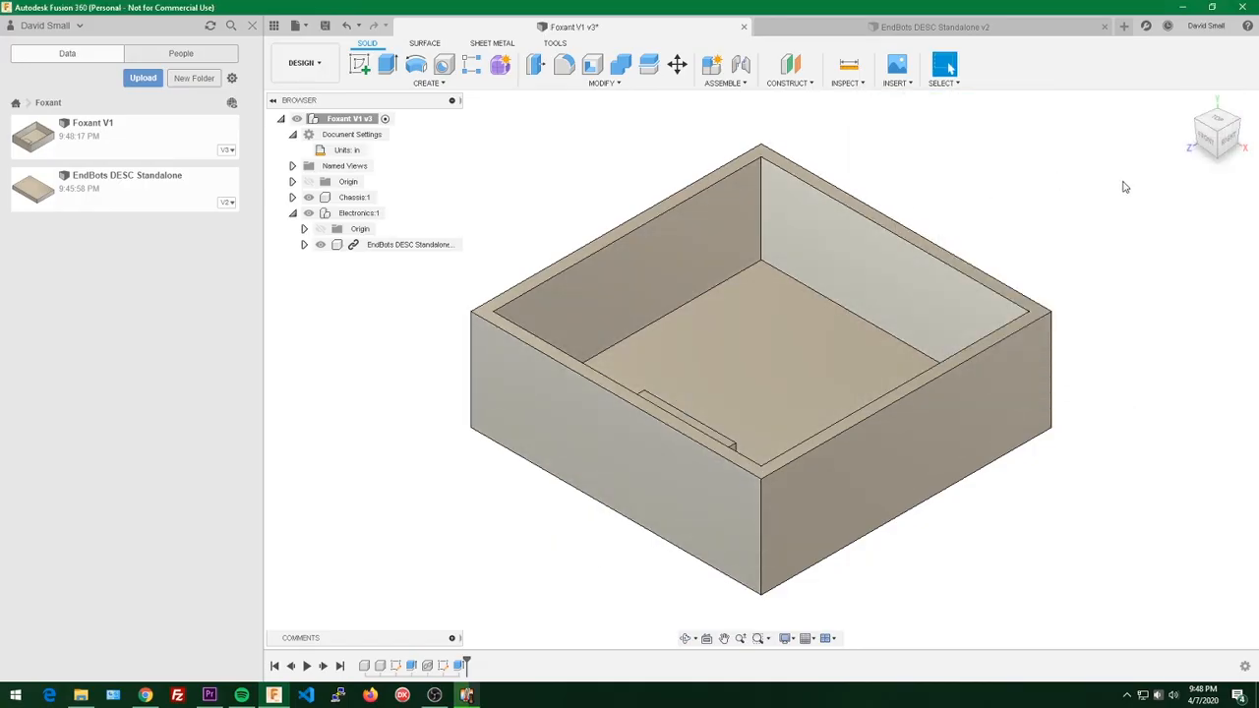